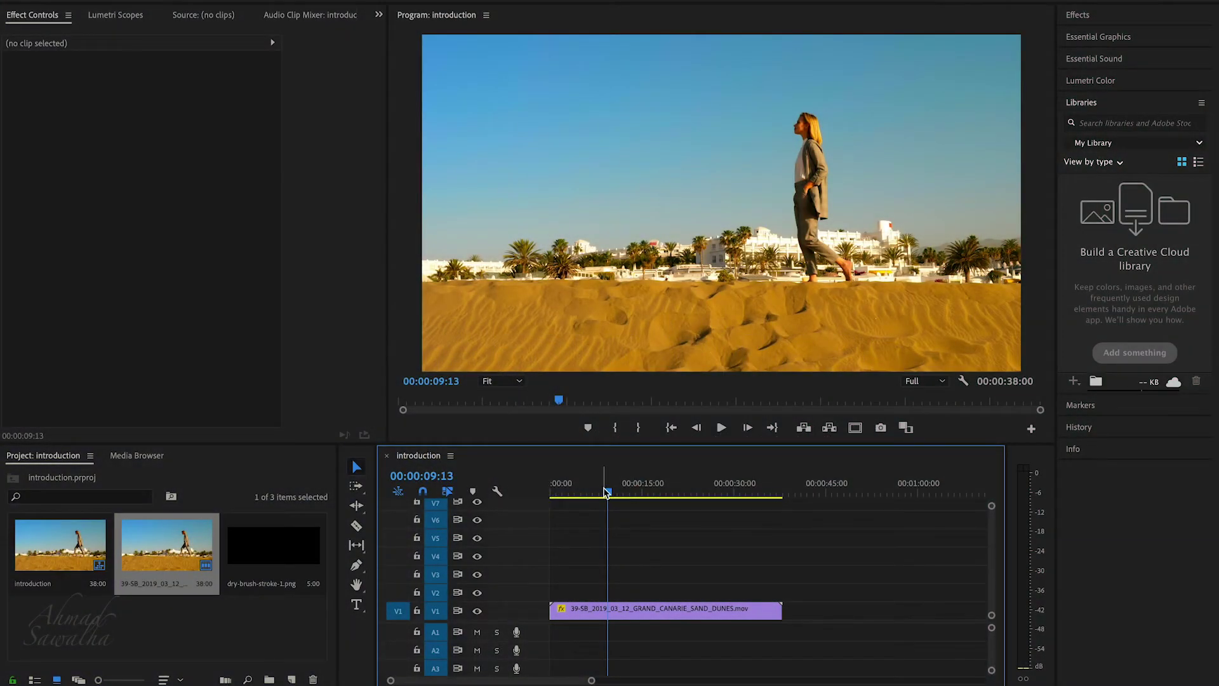
Find 00:00:08:08 in playback and cut the dunes clip there with Ctrl+K
{"action": "left_click_drag", "start_coordinate": [606, 492], "coordinate": [554, 499]}
{"action": "key", "text": "space"}
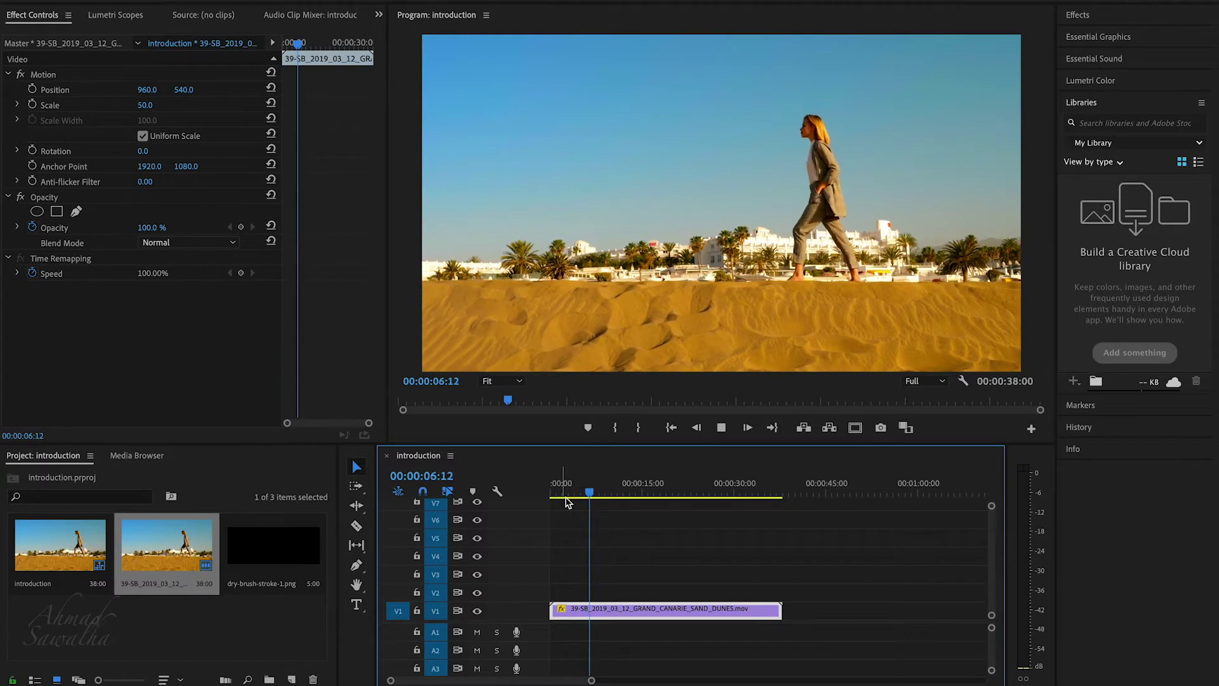
{"action": "key", "text": "space"}
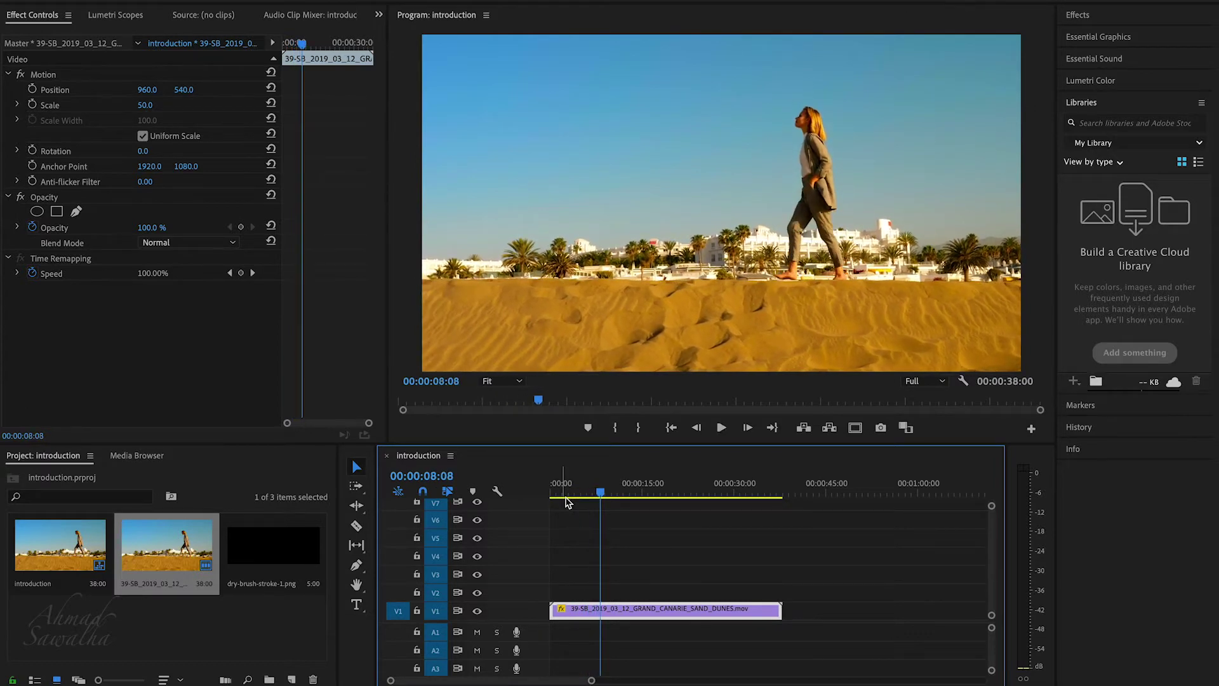
{"action": "key", "text": "ctrl+k"}
Alt-drag a copy of the clip's second half up onto track V2
{"action": "left_click", "coordinate": [630, 611]}
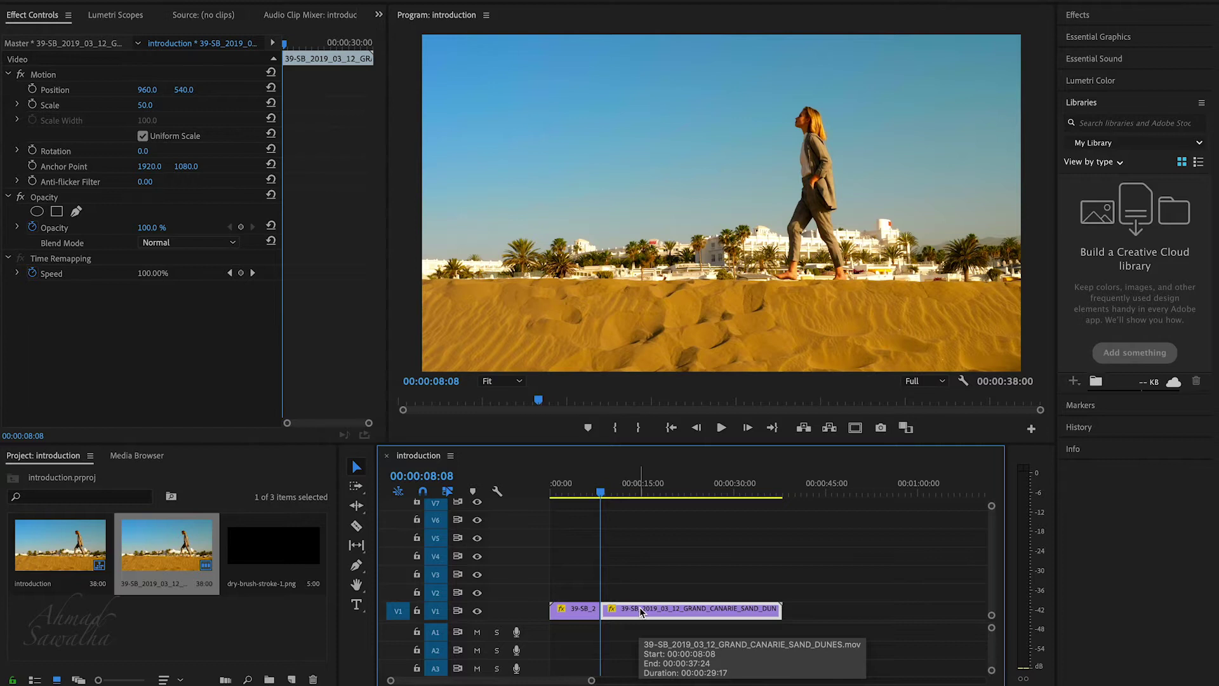
{"action": "left_click_drag", "start_coordinate": [641, 610], "coordinate": [640, 600], "text": "alt"}
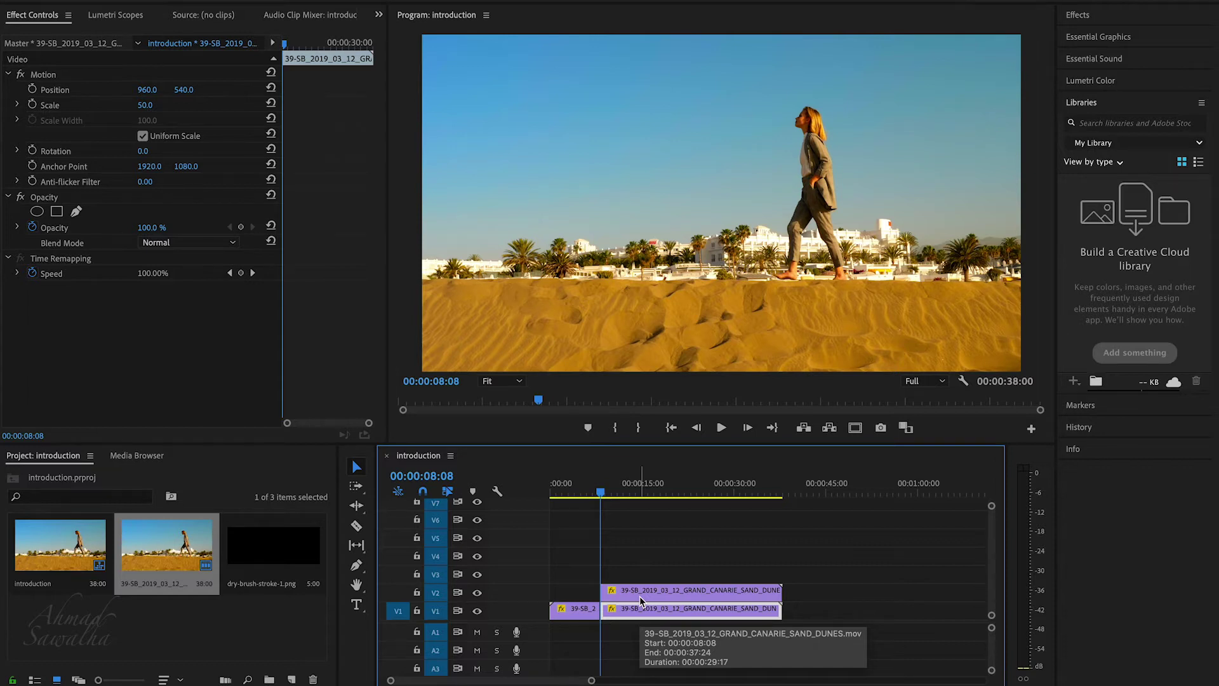
{"action": "left_click", "coordinate": [639, 597]}
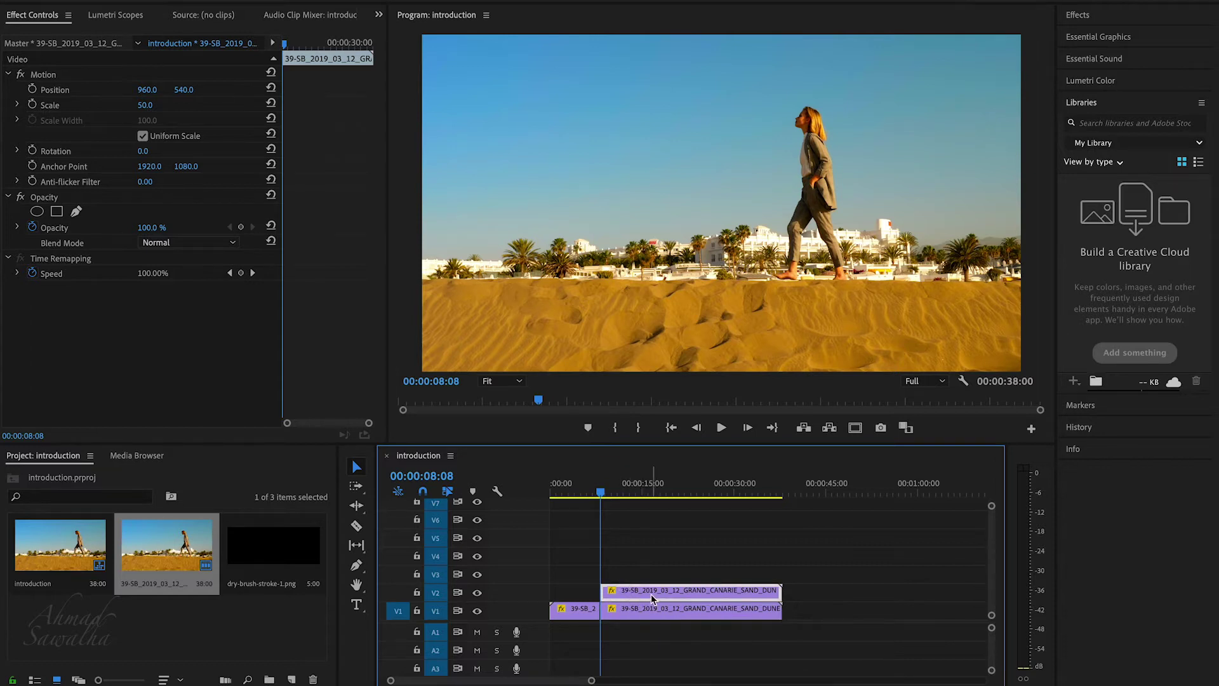
{"action": "left_click", "coordinate": [825, 267]}
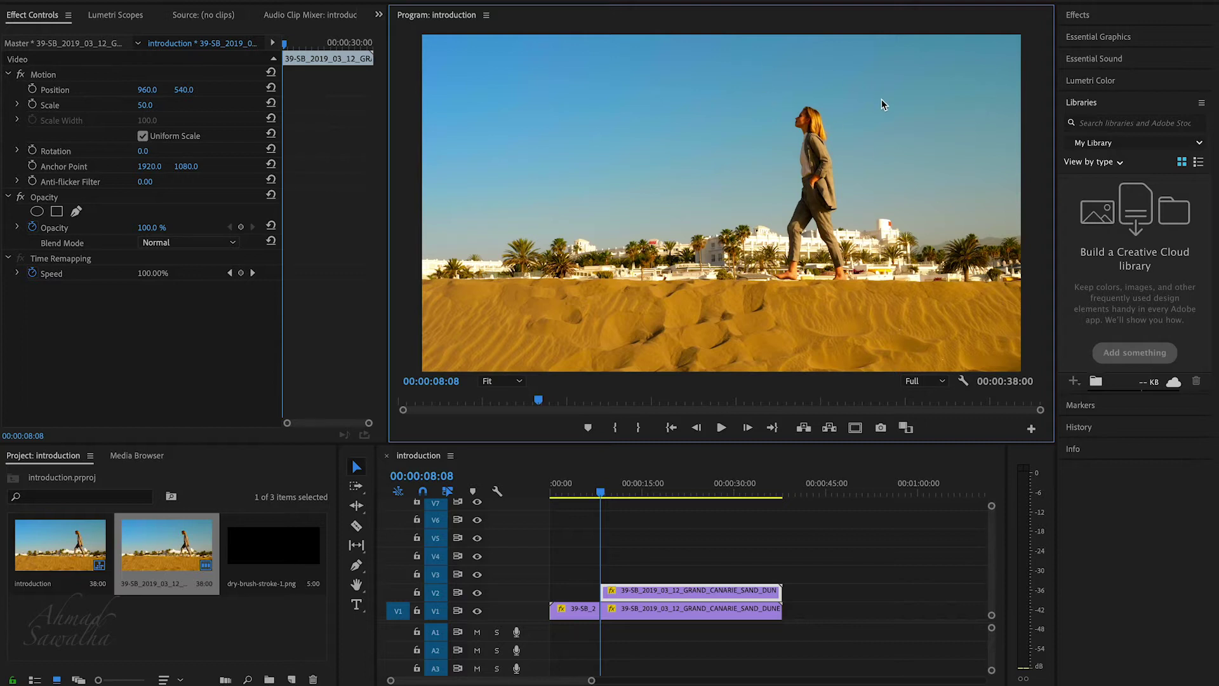
Find Ultra Key by searching 'ultra', drop it on the V2 copy, and turn off V1's output
{"action": "left_click", "coordinate": [1078, 16]}
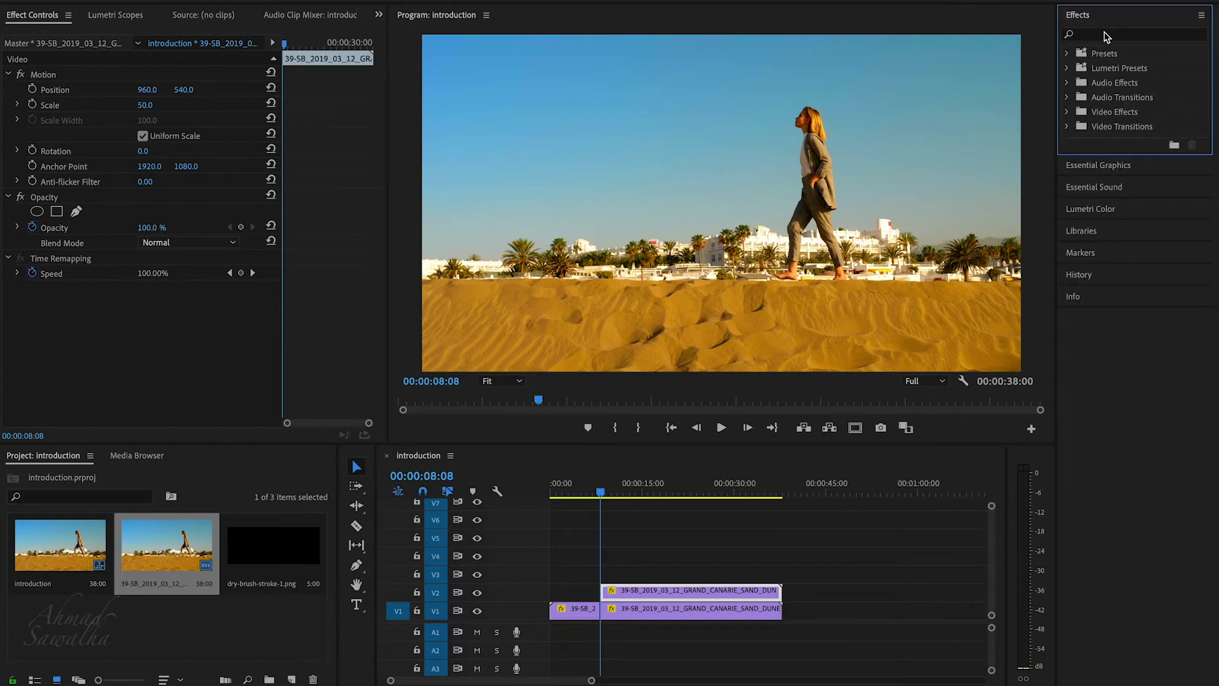
{"action": "left_click", "coordinate": [1106, 35]}
{"action": "type", "text": "ultra"}
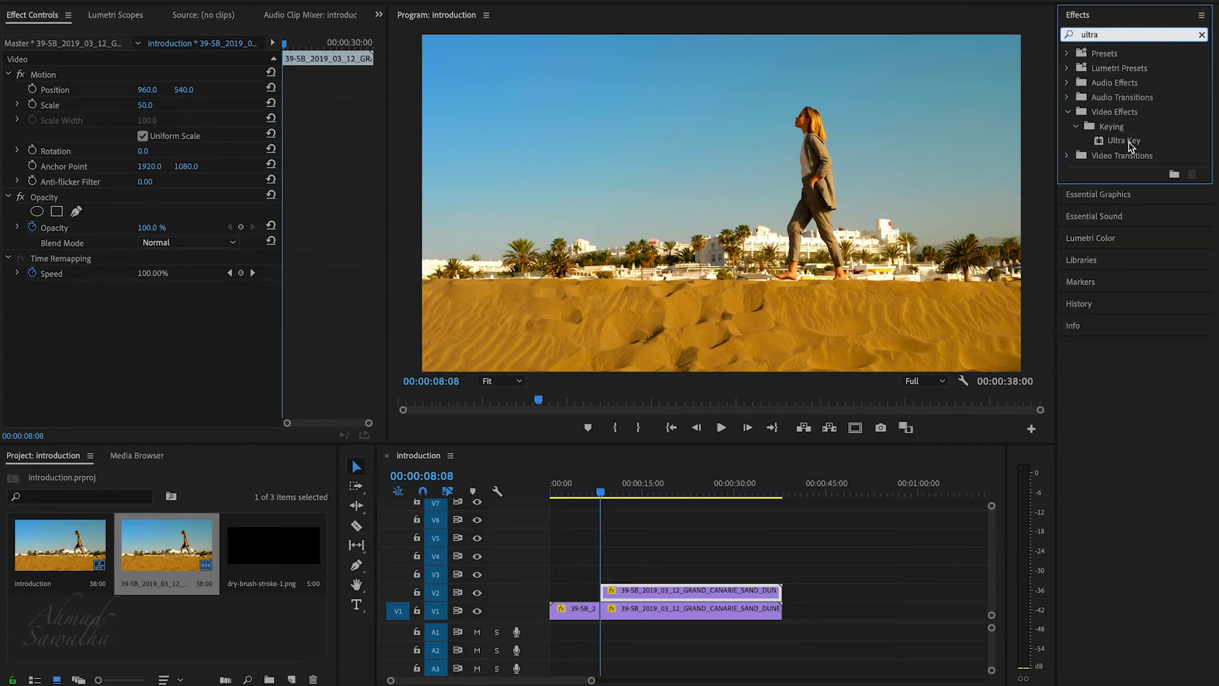
{"action": "left_click_drag", "start_coordinate": [1129, 146], "coordinate": [677, 592]}
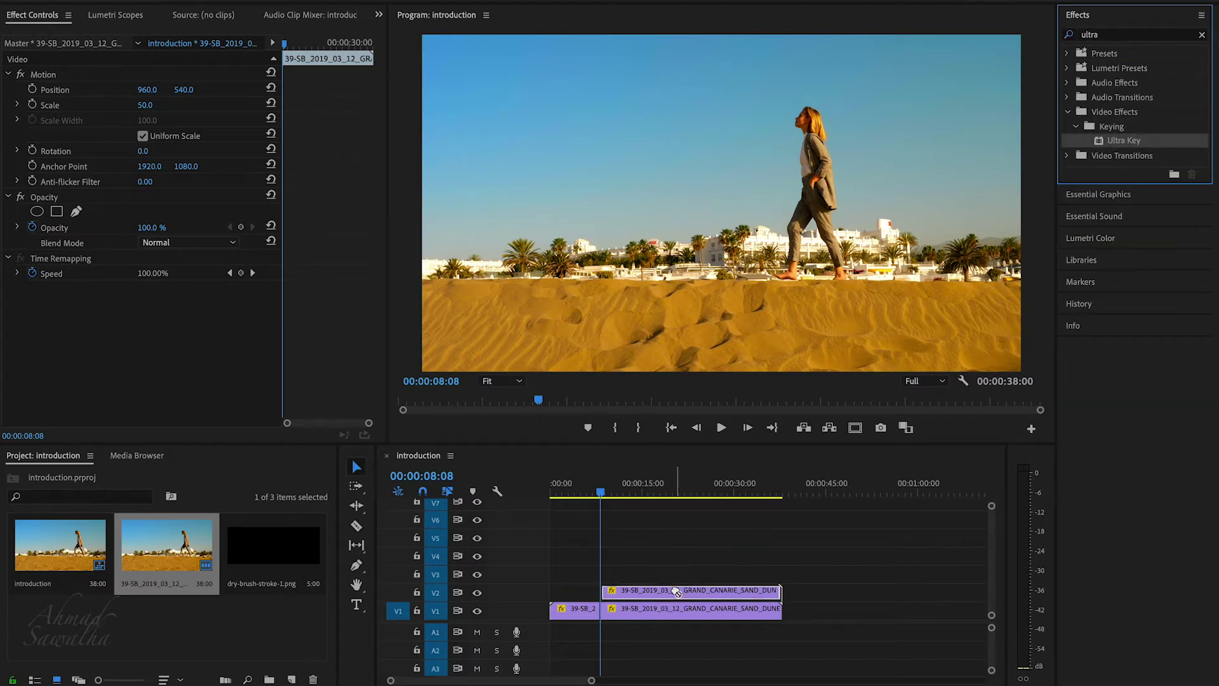
{"action": "left_click", "coordinate": [641, 611]}
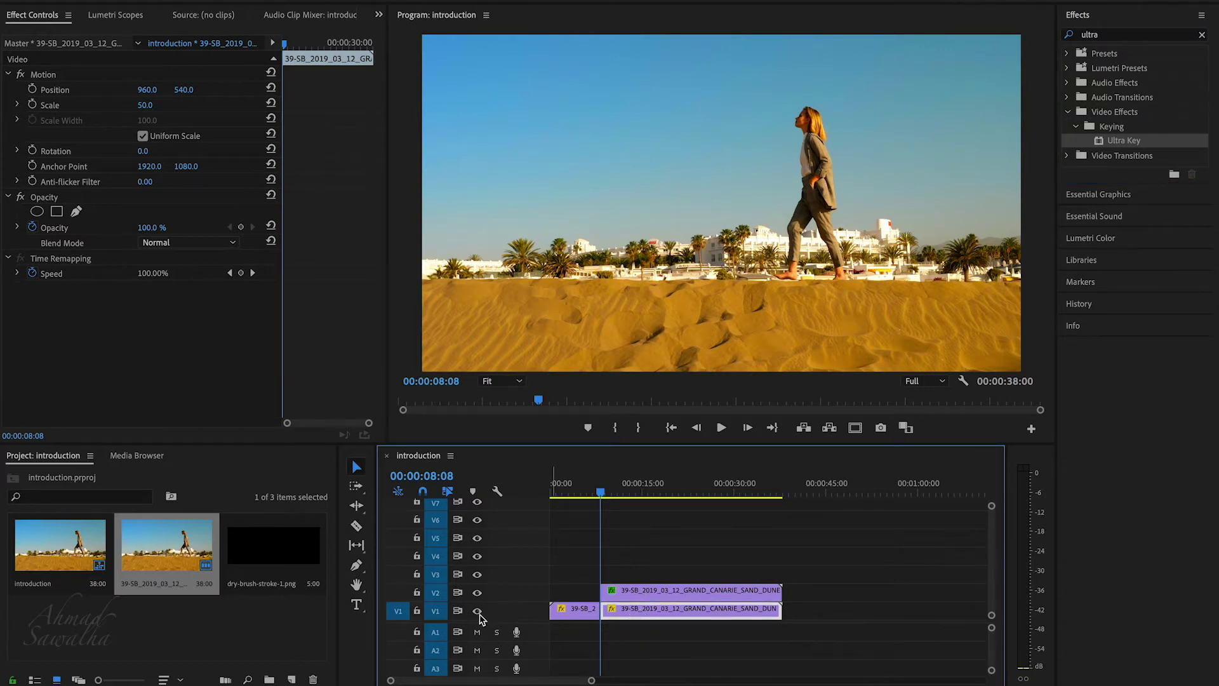
{"action": "left_click", "coordinate": [477, 611]}
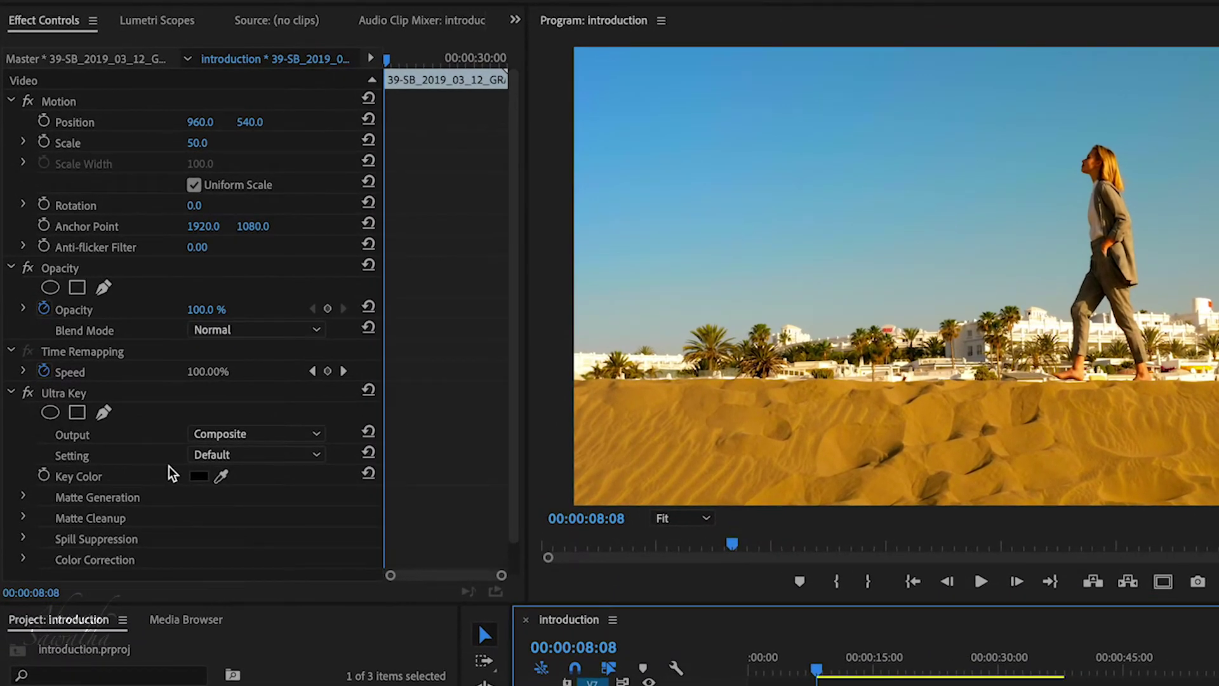
Sample the blue sky as Ultra Key's key colour and set Matte Generation Transparency to 74
{"action": "left_click", "coordinate": [221, 476]}
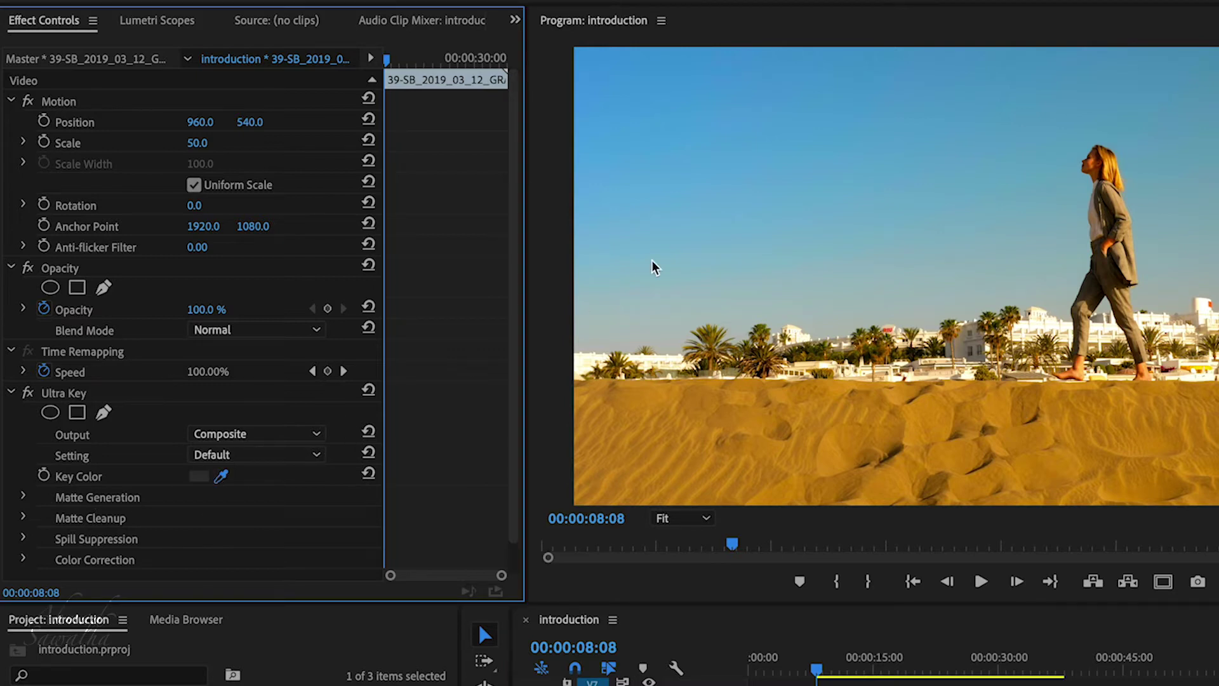
{"action": "left_click", "coordinate": [792, 203]}
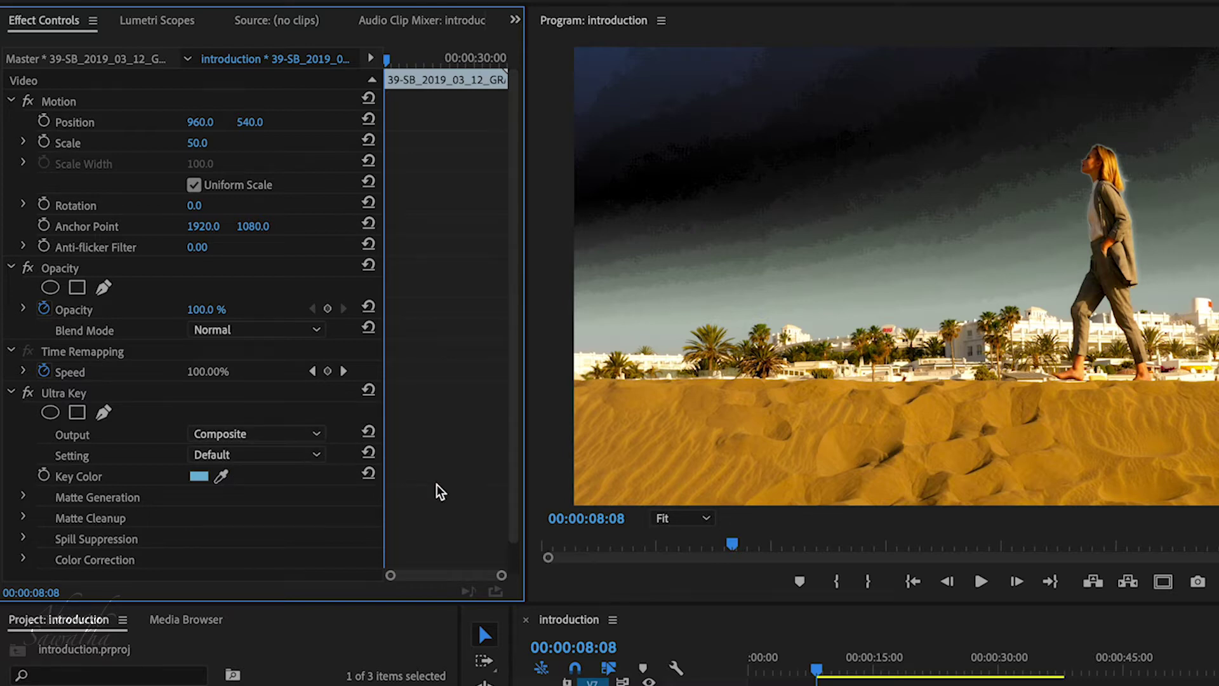
{"action": "scroll", "coordinate": [381, 494], "scroll_direction": "down", "scroll_amount": 1}
{"action": "left_click", "coordinate": [22, 467]}
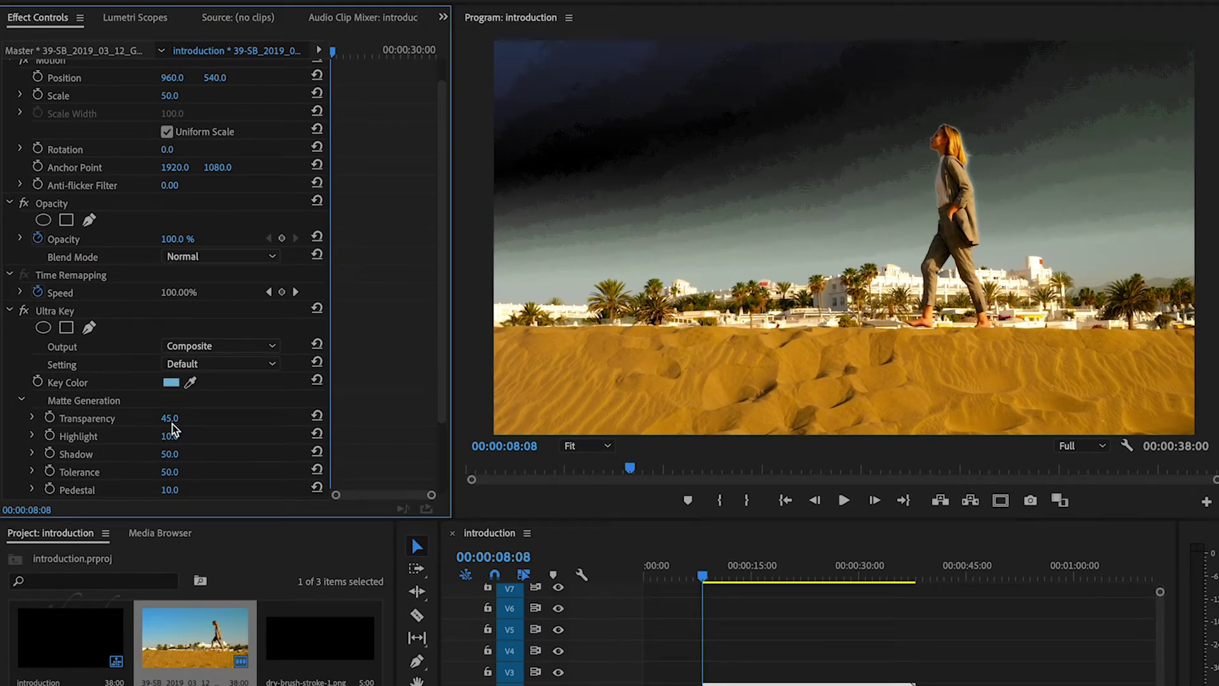
{"action": "left_click_drag", "start_coordinate": [170, 418], "coordinate": [222, 375]}
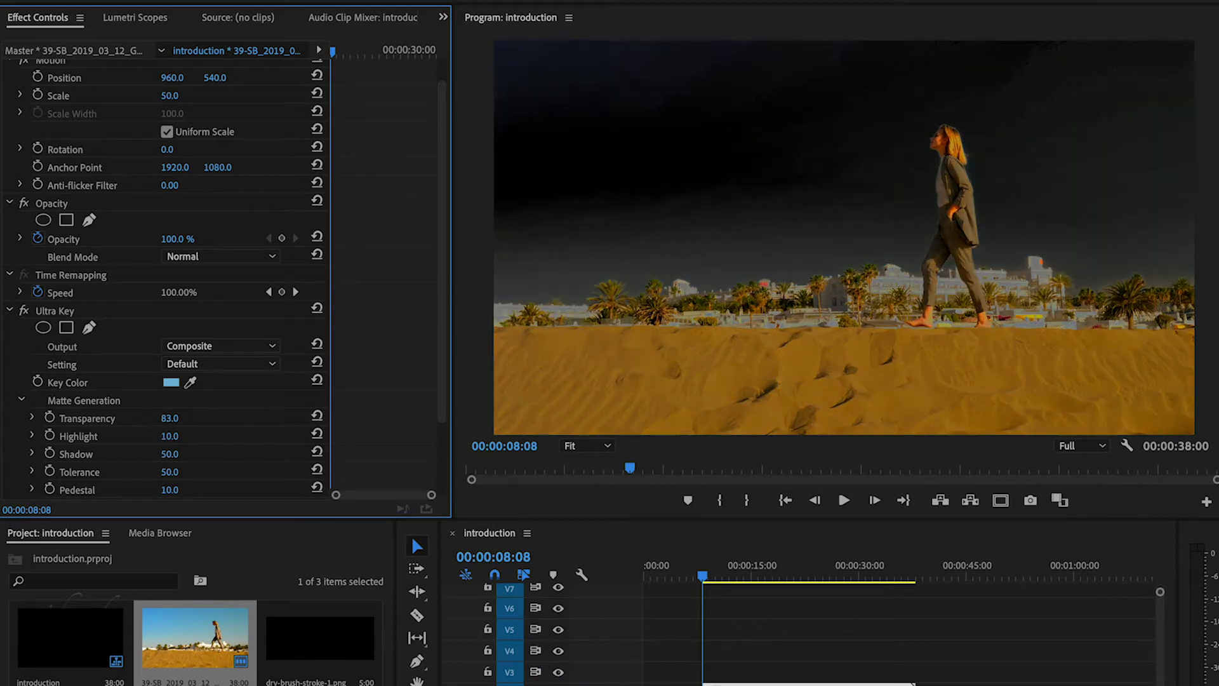
{"action": "left_click", "coordinate": [230, 347]}
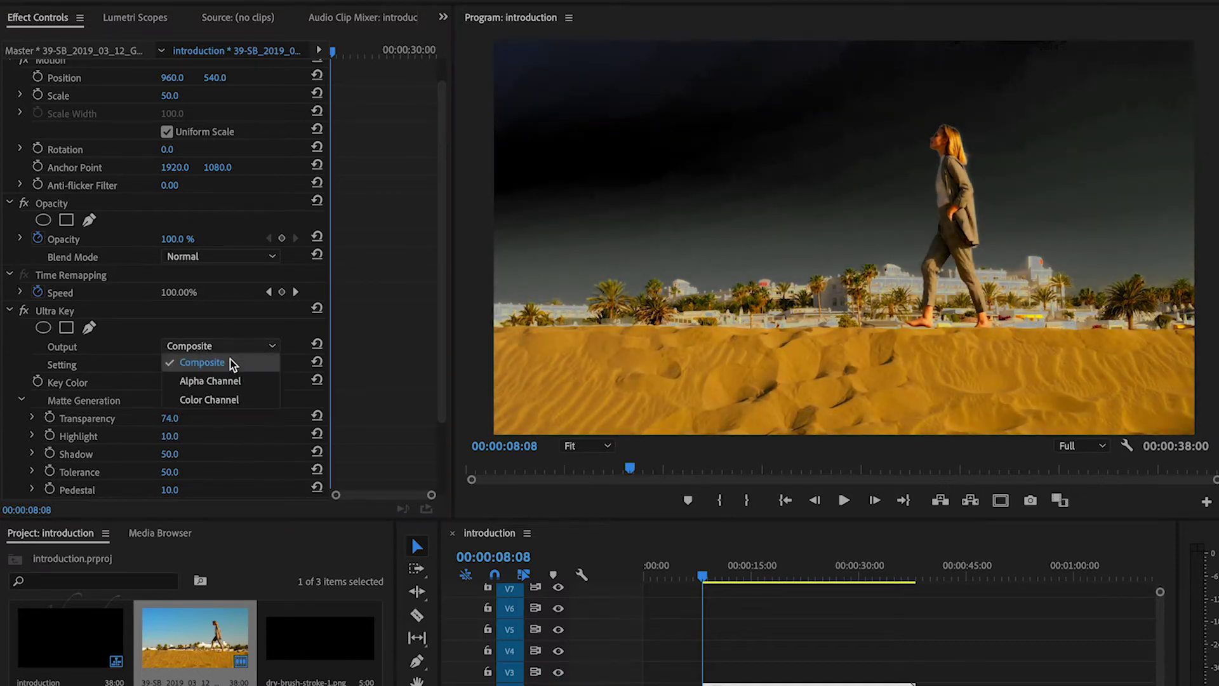
Switch Ultra Key output to Alpha Channel and set Transparency 63 and Shadow 0
{"action": "left_click", "coordinate": [238, 378]}
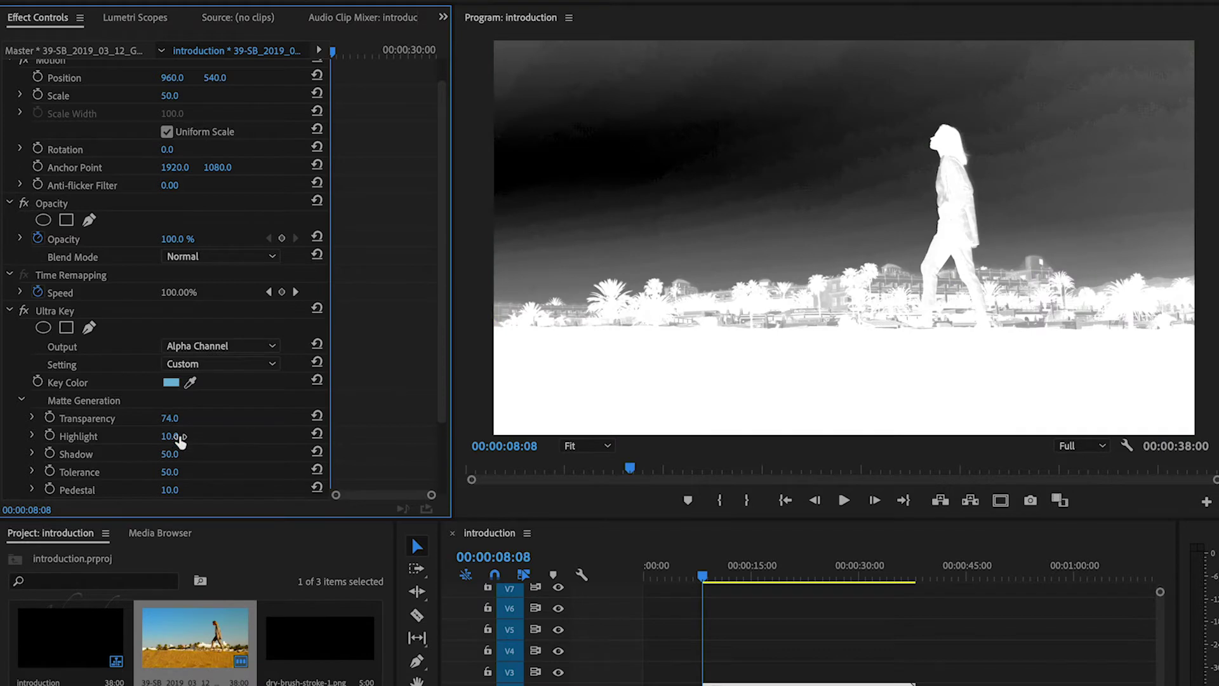
{"action": "mouse_move", "coordinate": [170, 417]}
{"action": "left_mouse_down"}
{"action": "mouse_move", "coordinate": [152, 418]}
{"action": "mouse_move", "coordinate": [170, 418]}
{"action": "left_mouse_up"}
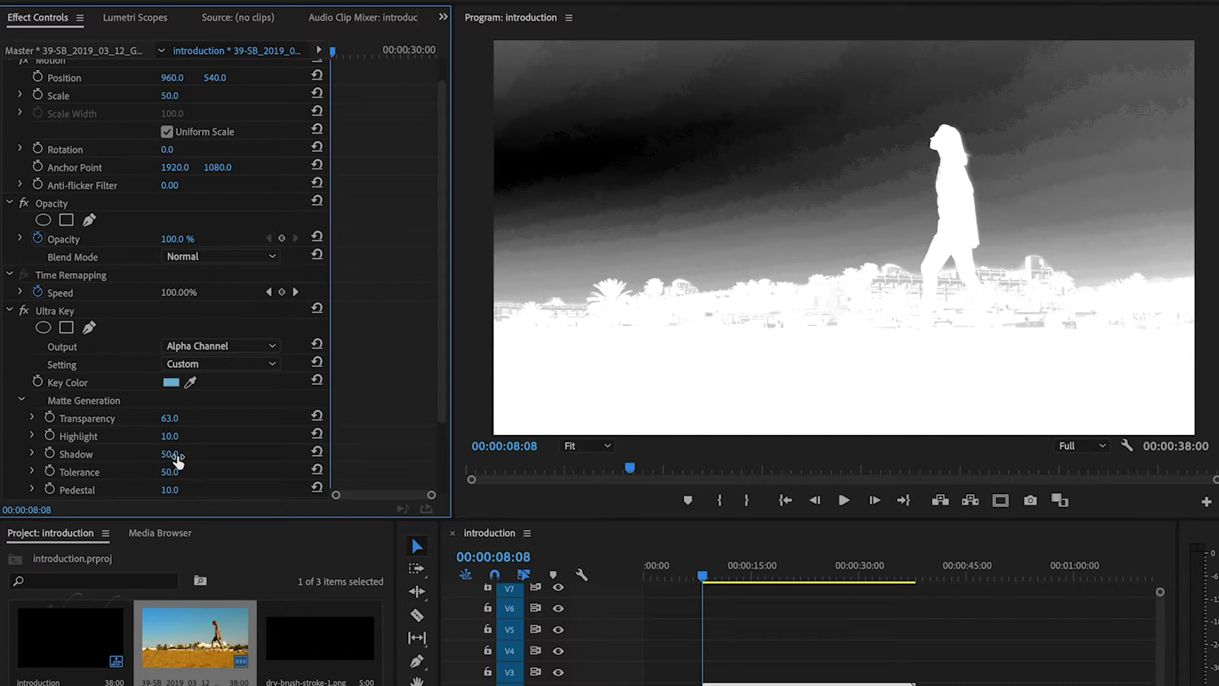
{"action": "mouse_move", "coordinate": [170, 454]}
{"action": "left_mouse_down"}
{"action": "mouse_move", "coordinate": [140, 454]}
{"action": "mouse_move", "coordinate": [181, 436]}
{"action": "left_mouse_up"}
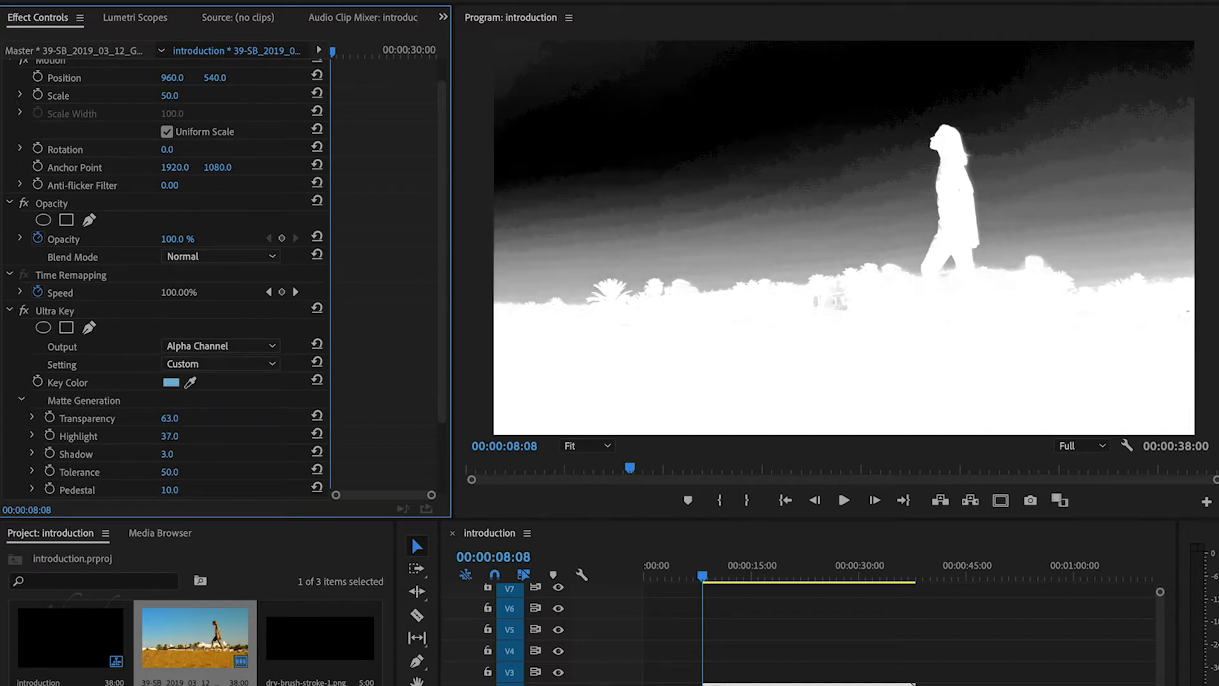
Raise Tolerance and Pedestal to 100 and bring Highlight down to 0
{"action": "left_click_drag", "start_coordinate": [170, 471], "coordinate": [196, 471]}
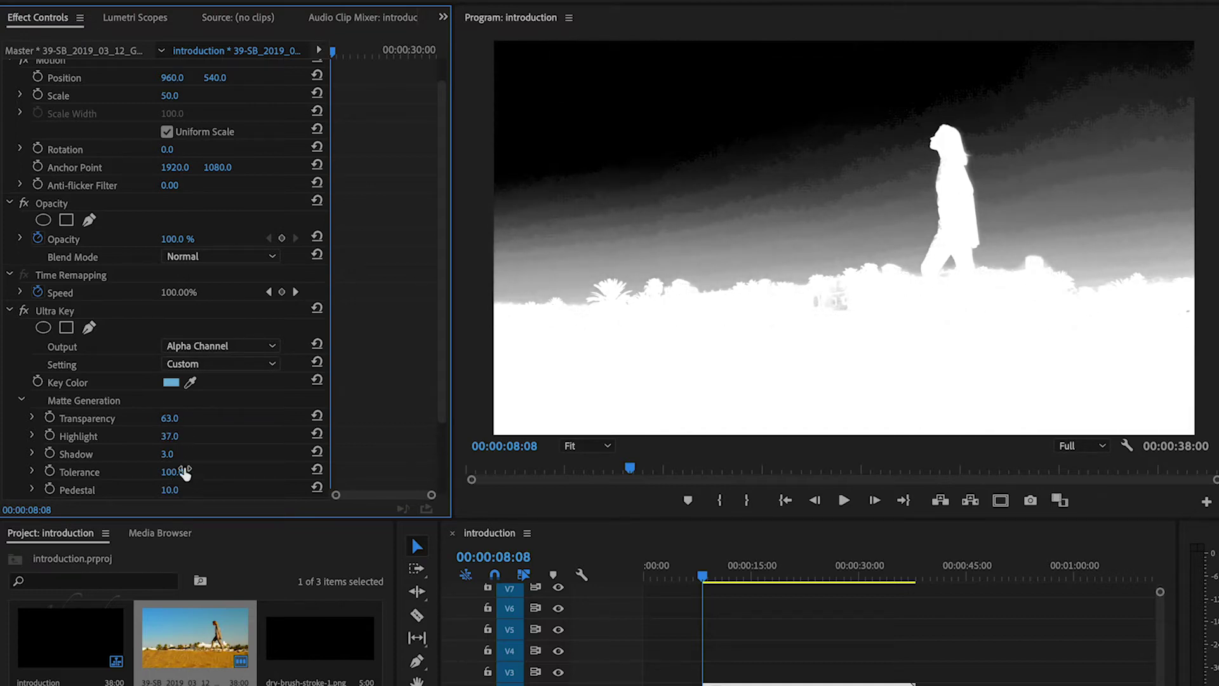
{"action": "left_click_drag", "start_coordinate": [444, 387], "coordinate": [442, 443]}
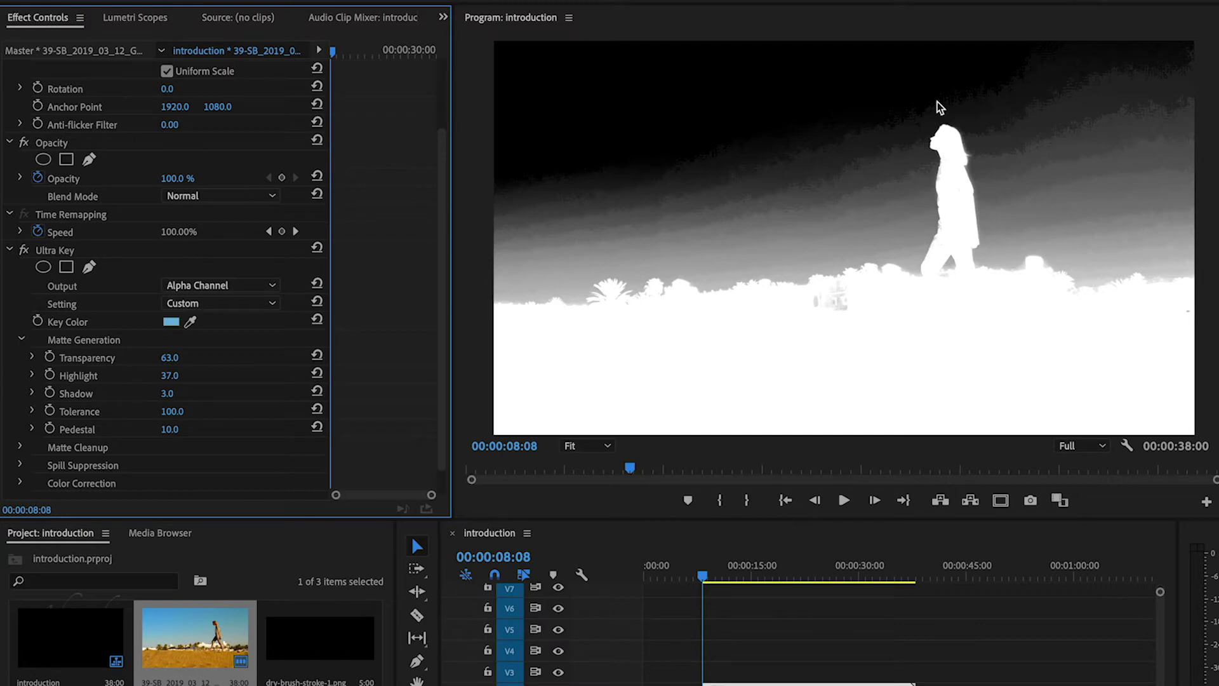
{"action": "left_click_drag", "start_coordinate": [170, 429], "coordinate": [227, 429]}
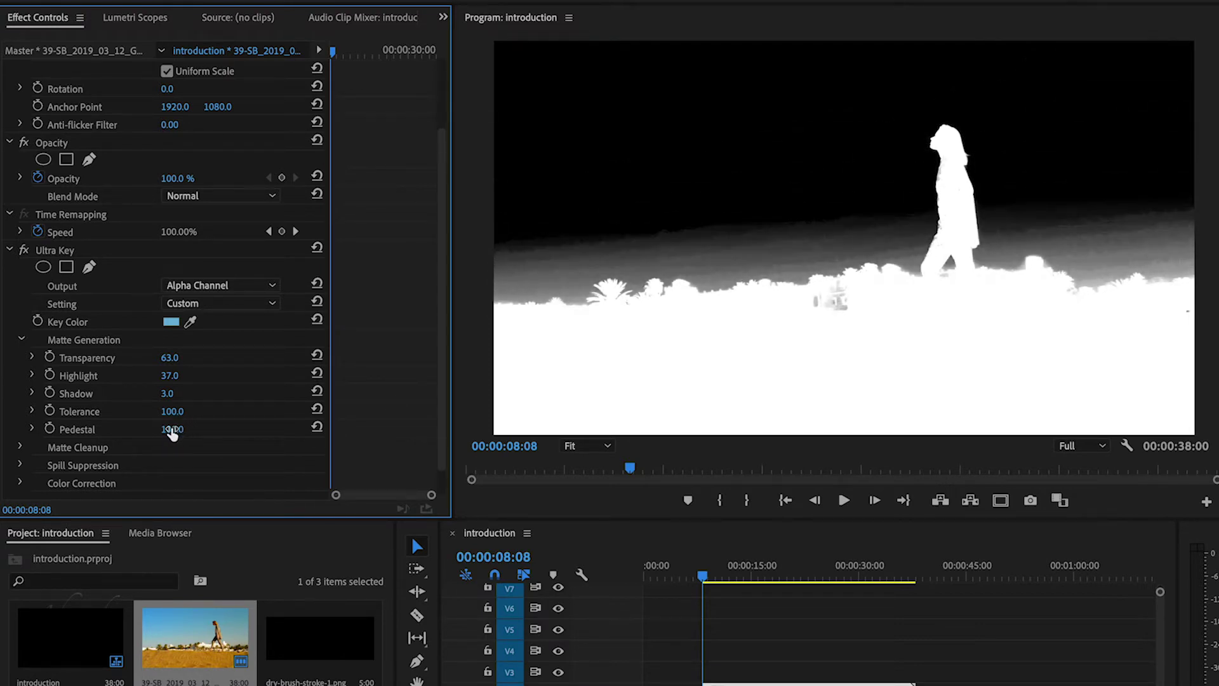
{"action": "left_click_drag", "start_coordinate": [169, 375], "coordinate": [169, 375]}
{"action": "mouse_move", "coordinate": [170, 376]}
{"action": "left_mouse_down"}
{"action": "mouse_move", "coordinate": [146, 376]}
{"action": "mouse_move", "coordinate": [185, 359]}
{"action": "left_mouse_up"}
{"action": "left_click", "coordinate": [185, 373]}
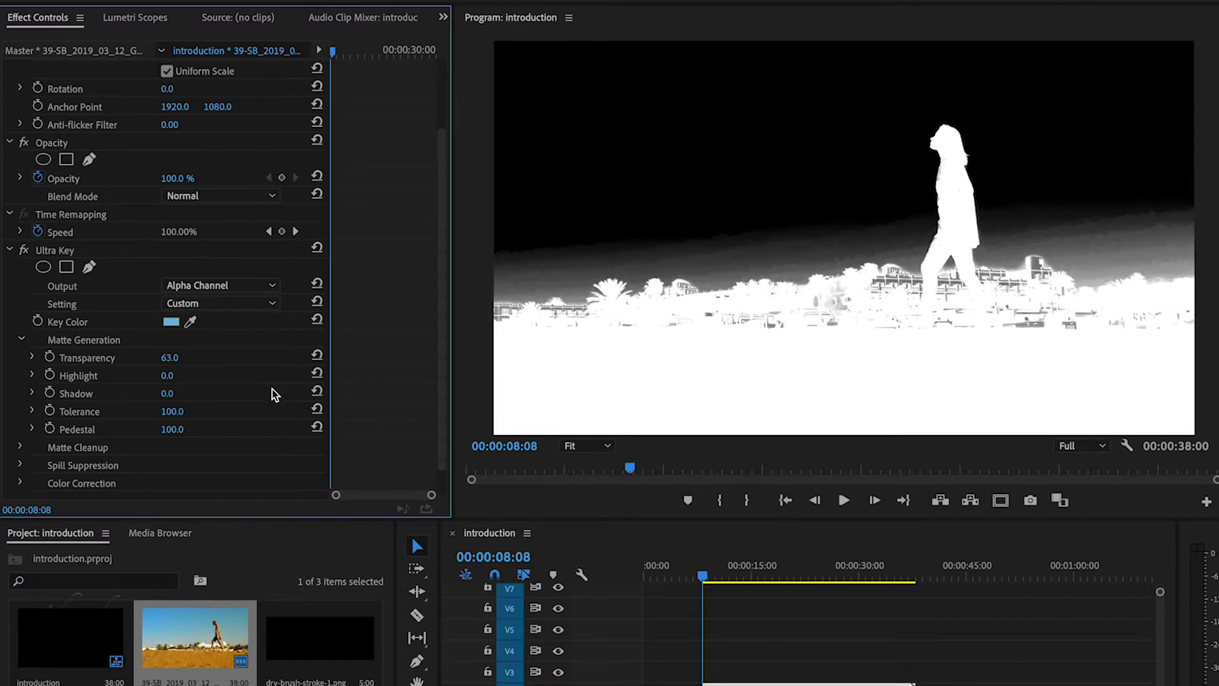
Set Matte Cleanup Contrast to 100 and Mid Point to 74, then return Output to Composite
{"action": "left_click", "coordinate": [24, 448]}
{"action": "left_click", "coordinate": [442, 409]}
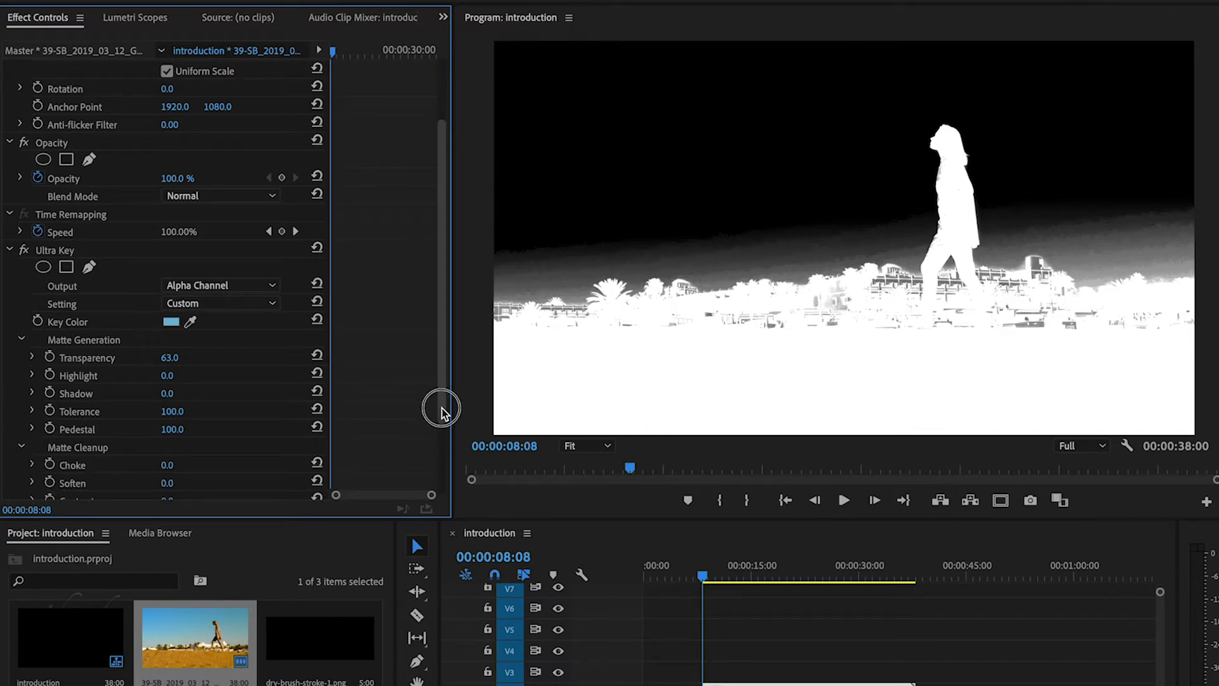
{"action": "left_click_drag", "start_coordinate": [441, 410], "coordinate": [443, 455]}
{"action": "left_click_drag", "start_coordinate": [170, 435], "coordinate": [241, 435]}
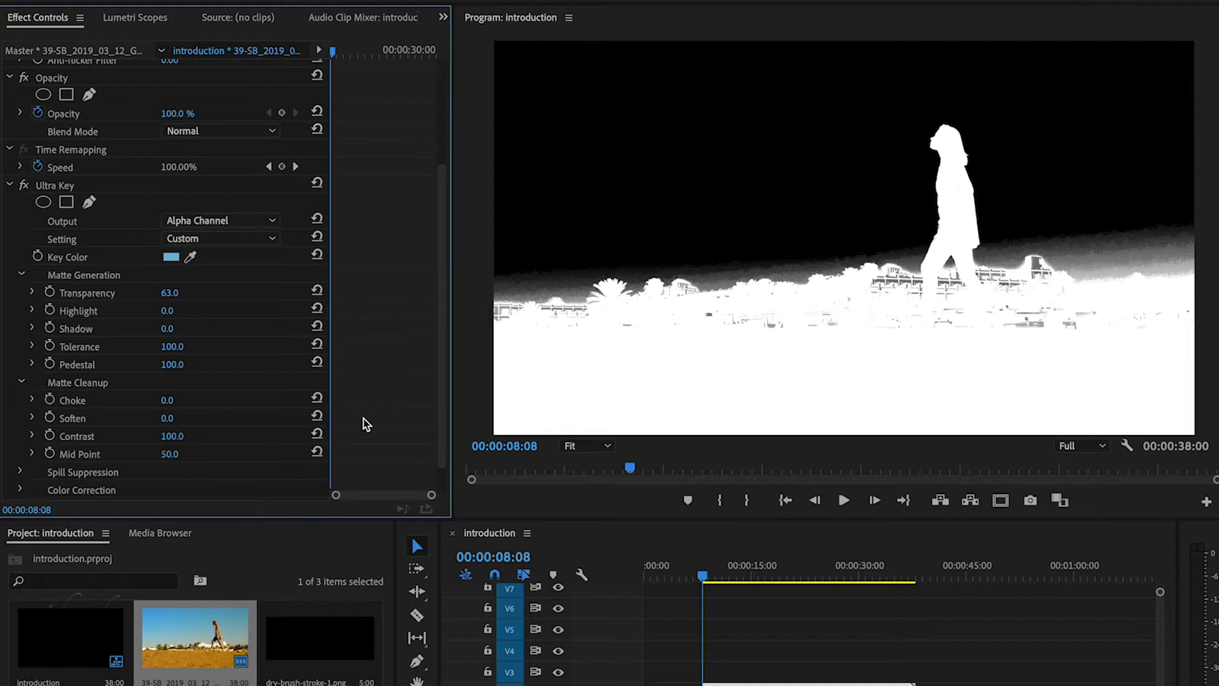
{"action": "mouse_move", "coordinate": [169, 453]}
{"action": "left_mouse_down"}
{"action": "mouse_move", "coordinate": [200, 453]}
{"action": "mouse_move", "coordinate": [182, 453]}
{"action": "left_mouse_up"}
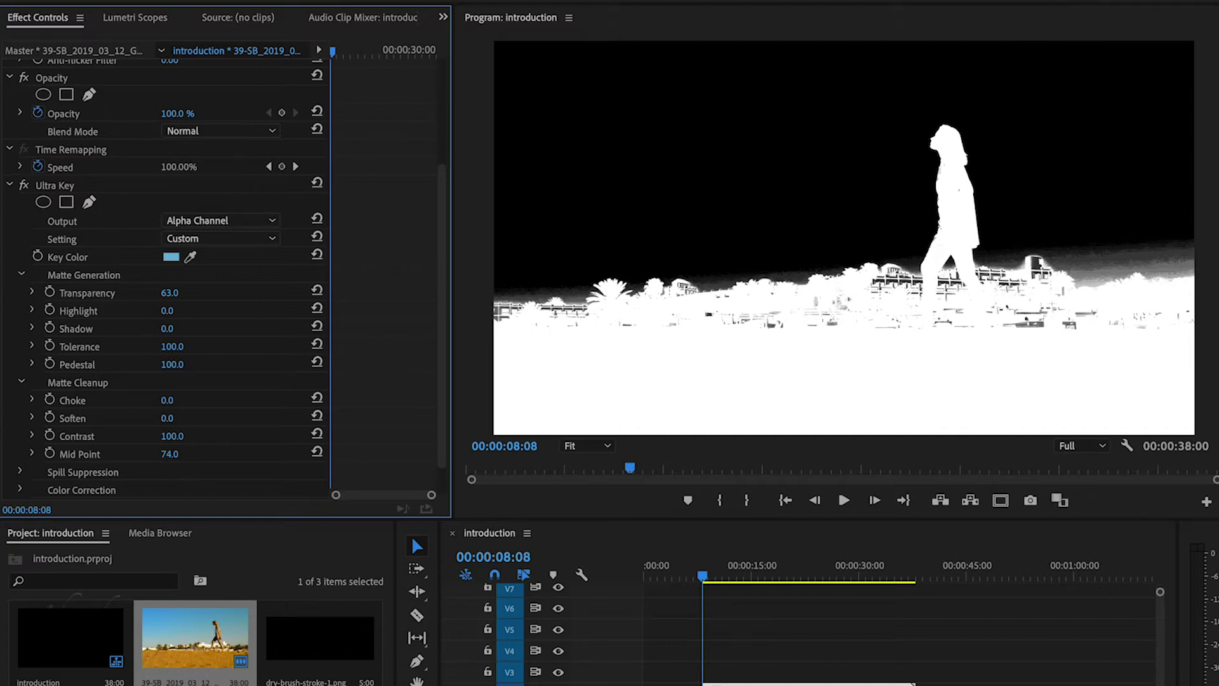
{"action": "left_click", "coordinate": [260, 223]}
{"action": "left_click", "coordinate": [244, 237]}
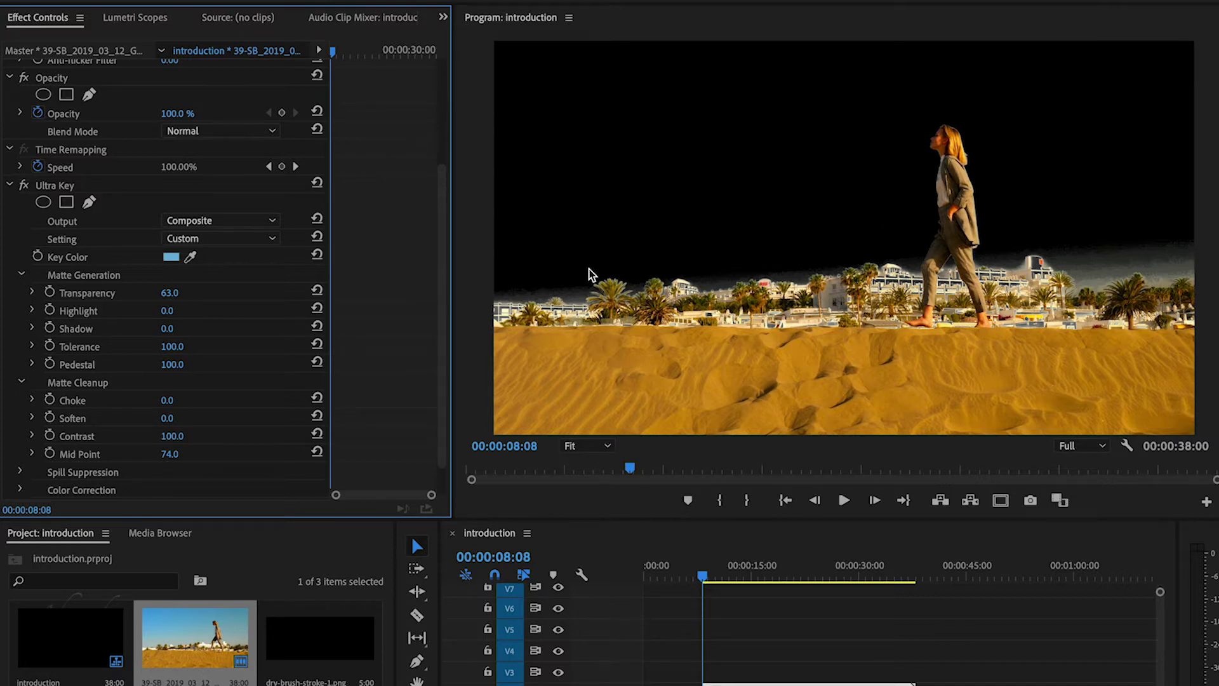
Zoom the Program monitor to 400% and pan to the woman's legs and bare feet
{"action": "left_click", "coordinate": [9, 185]}
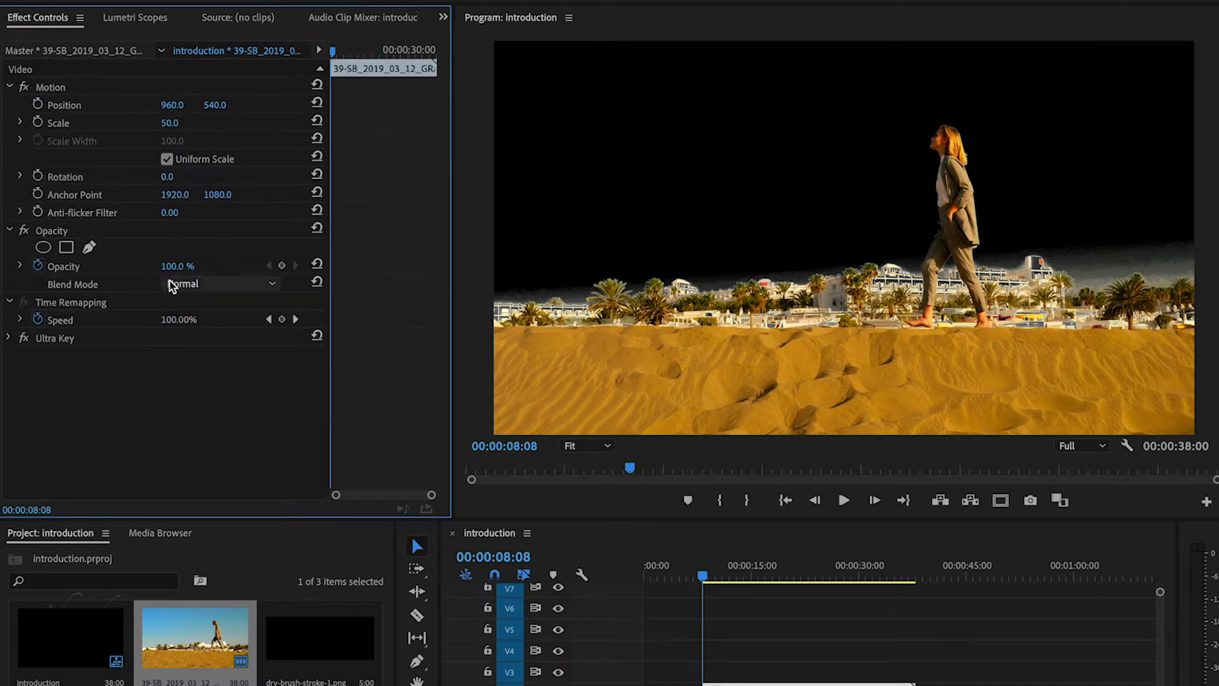
{"action": "left_click", "coordinate": [608, 445]}
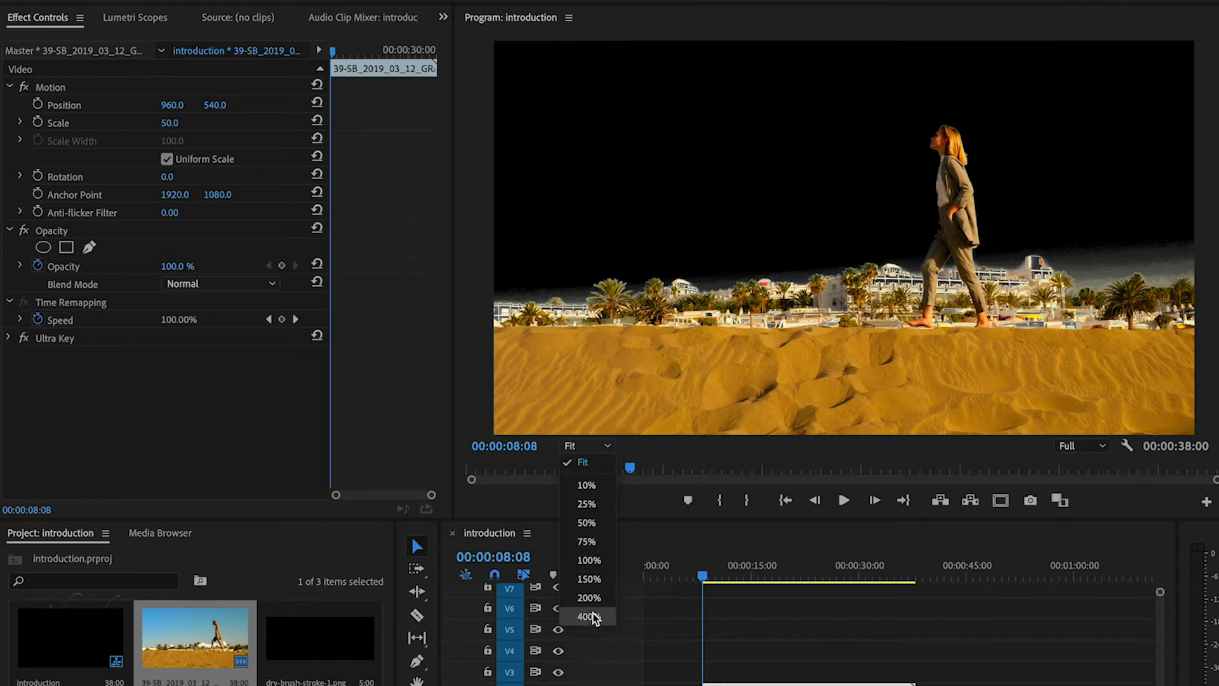
{"action": "left_click", "coordinate": [589, 616]}
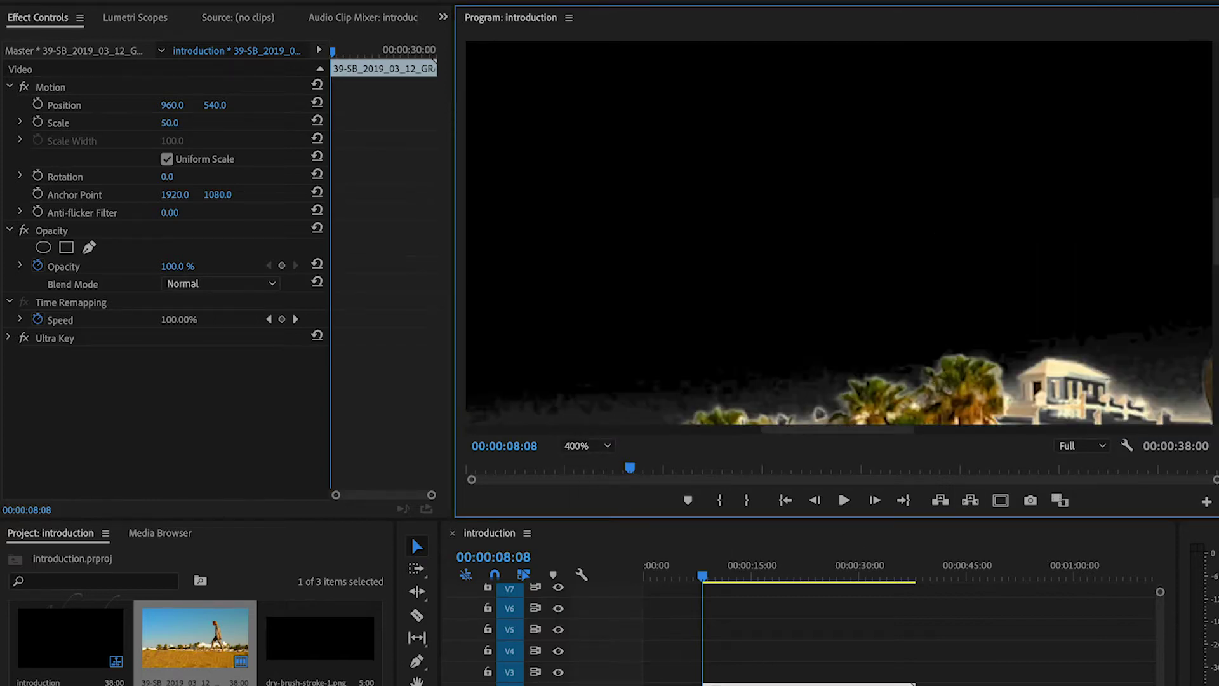
{"action": "left_click_drag", "start_coordinate": [1215, 232], "coordinate": [1214, 286]}
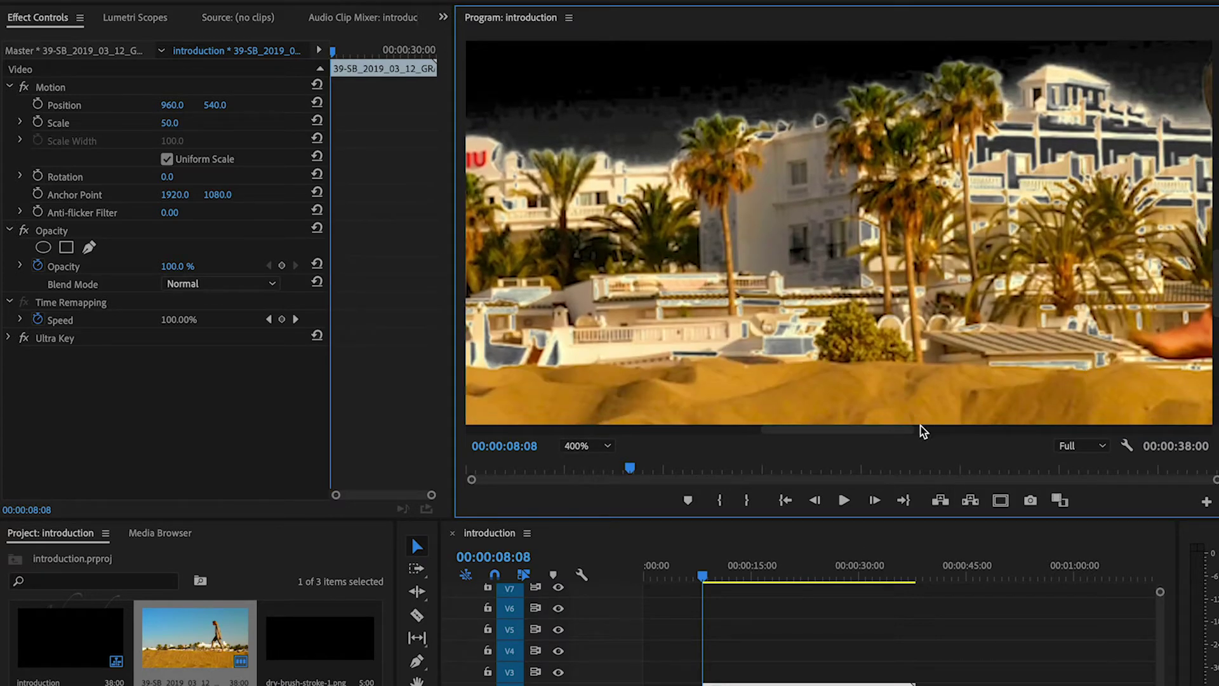
{"action": "left_click_drag", "start_coordinate": [922, 431], "coordinate": [990, 429]}
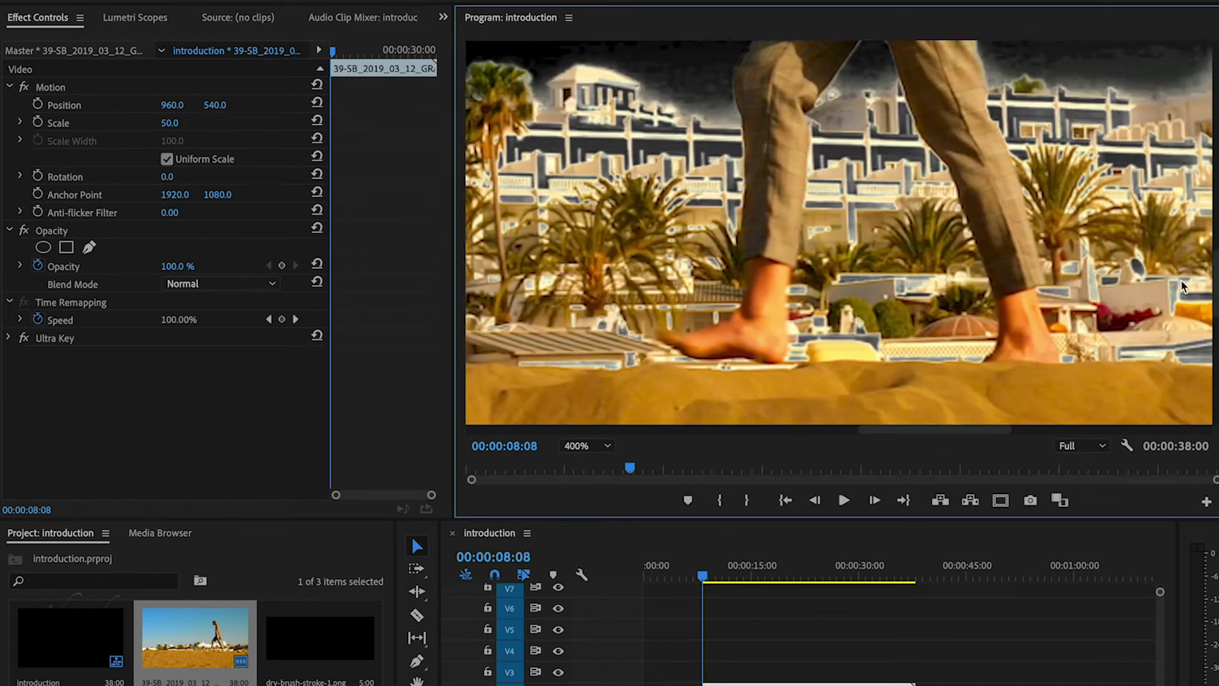
{"action": "mouse_move", "coordinate": [1214, 273]}
{"action": "left_mouse_down"}
{"action": "mouse_move", "coordinate": [1214, 209]}
{"action": "mouse_move", "coordinate": [1211, 280]}
{"action": "left_mouse_up"}
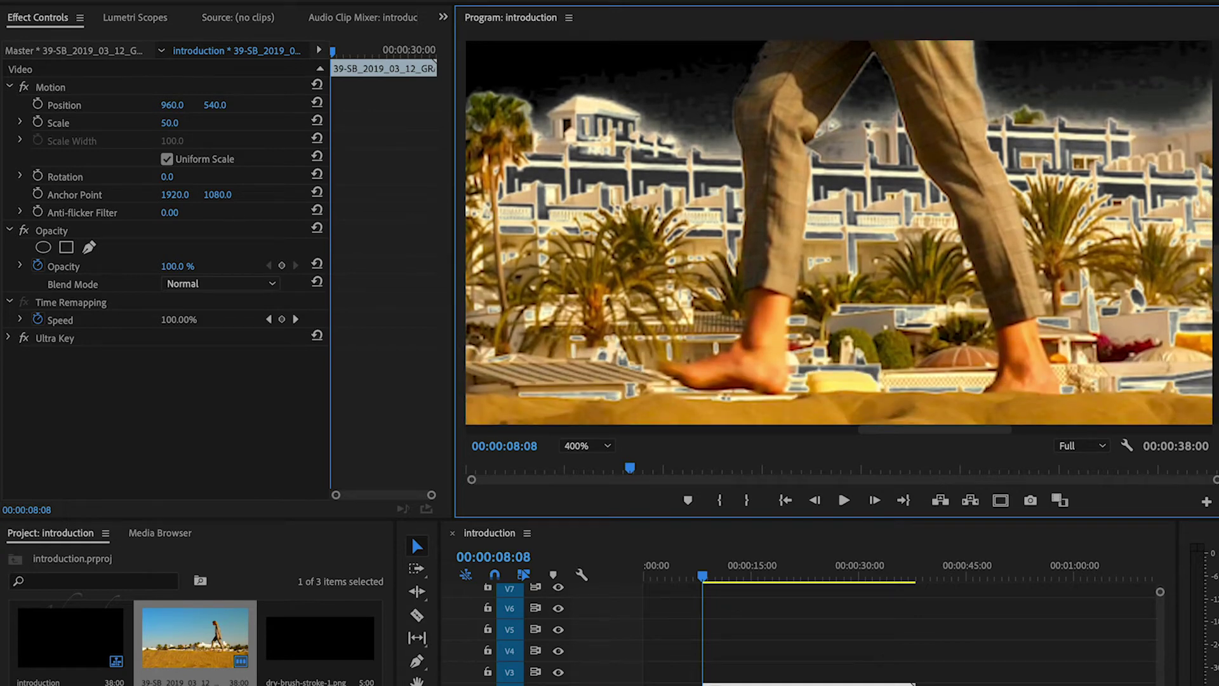
Begin an Opacity pen mask at the front heel, tracing the foot, ankle and leg, then out left
{"action": "left_click", "coordinate": [88, 246]}
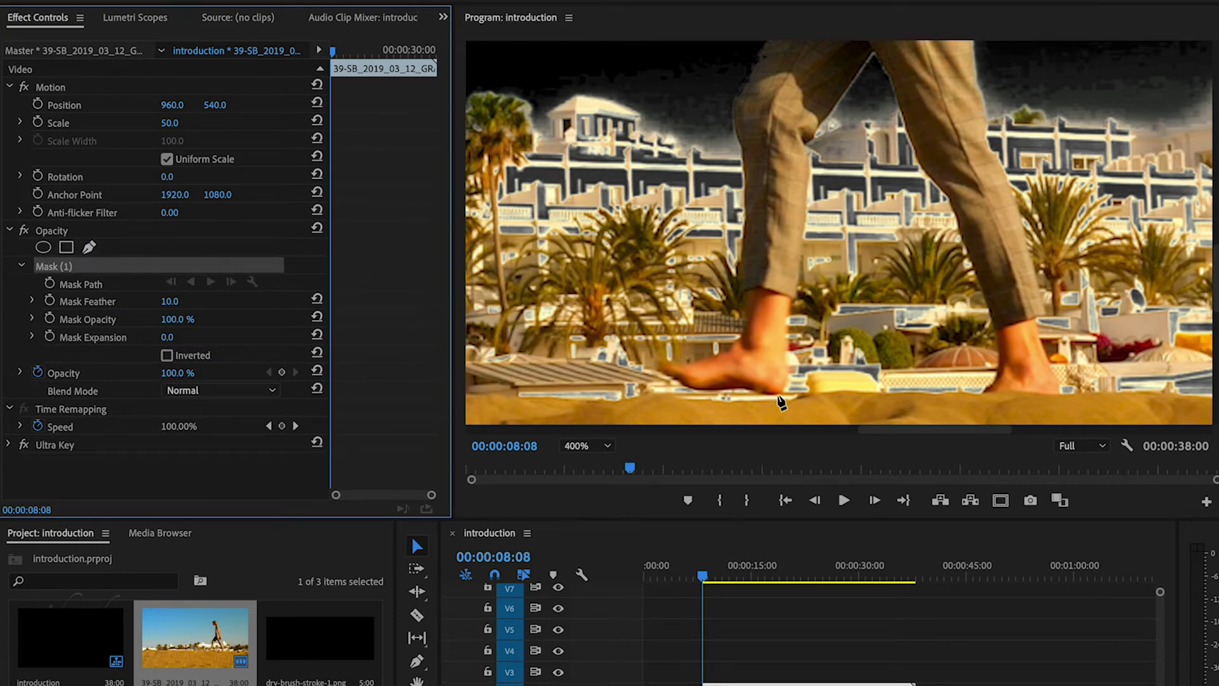
{"action": "left_click", "coordinate": [779, 393]}
{"action": "left_click_drag", "start_coordinate": [749, 389], "coordinate": [736, 387]}
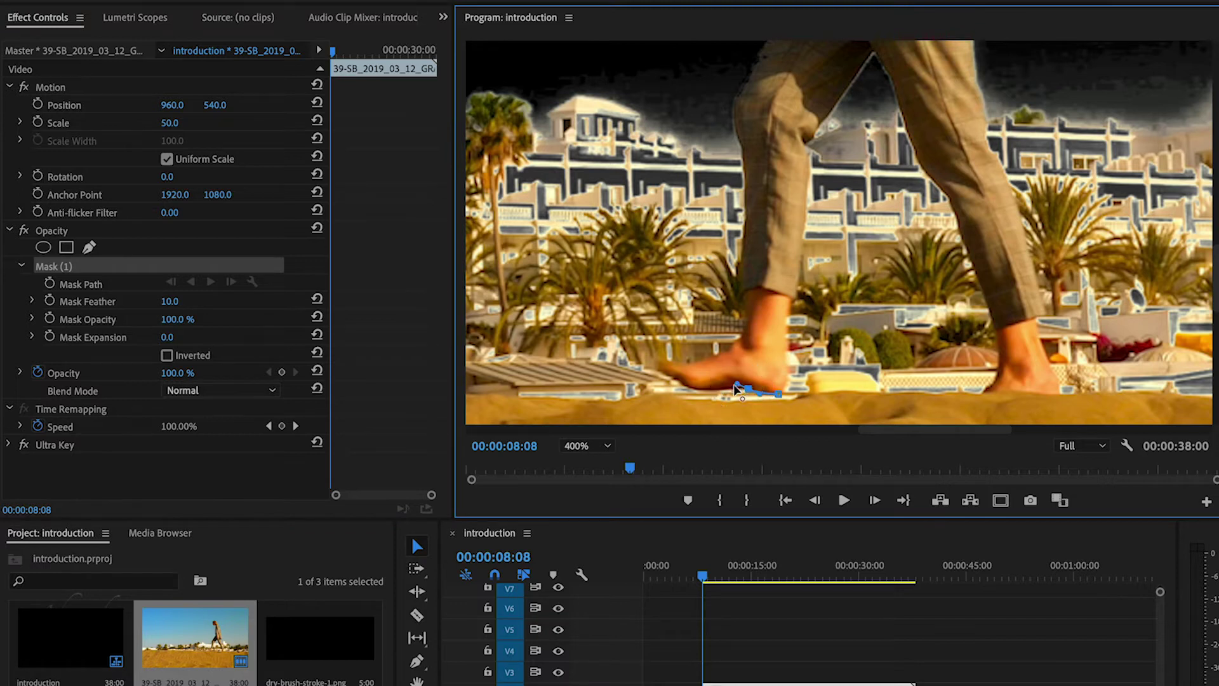
{"action": "left_click", "coordinate": [706, 389]}
{"action": "left_click", "coordinate": [678, 380]}
{"action": "left_click", "coordinate": [655, 363]}
{"action": "left_click", "coordinate": [681, 363]}
{"action": "left_click", "coordinate": [724, 348]}
{"action": "left_click", "coordinate": [746, 309]}
{"action": "left_click", "coordinate": [743, 260]}
{"action": "left_click", "coordinate": [744, 171]}
{"action": "left_click", "coordinate": [735, 117]}
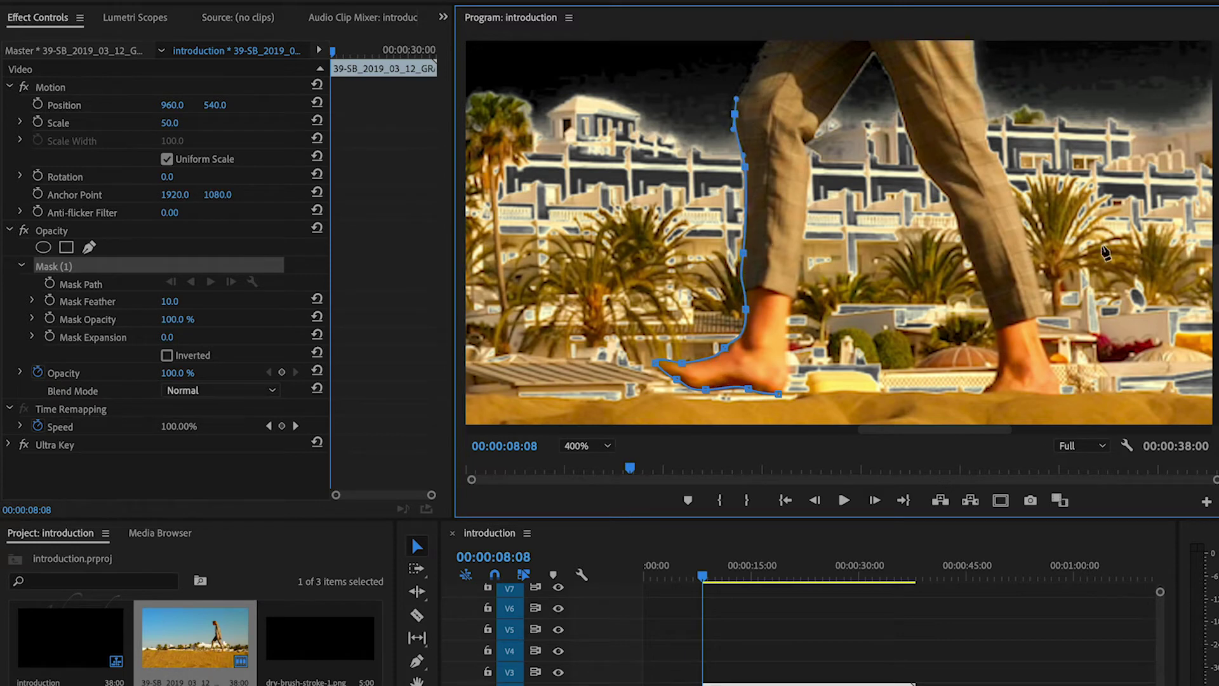
{"action": "scroll", "coordinate": [752, 127], "scroll_direction": "up", "scroll_amount": 3}
{"action": "left_click", "coordinate": [760, 188]}
{"action": "left_click", "coordinate": [723, 109]}
{"action": "left_click", "coordinate": [609, 284]}
{"action": "scroll", "coordinate": [610, 284], "scroll_direction": "down", "scroll_amount": 3}
{"action": "left_click", "coordinate": [509, 293]}
{"action": "left_click", "coordinate": [598, 414]}
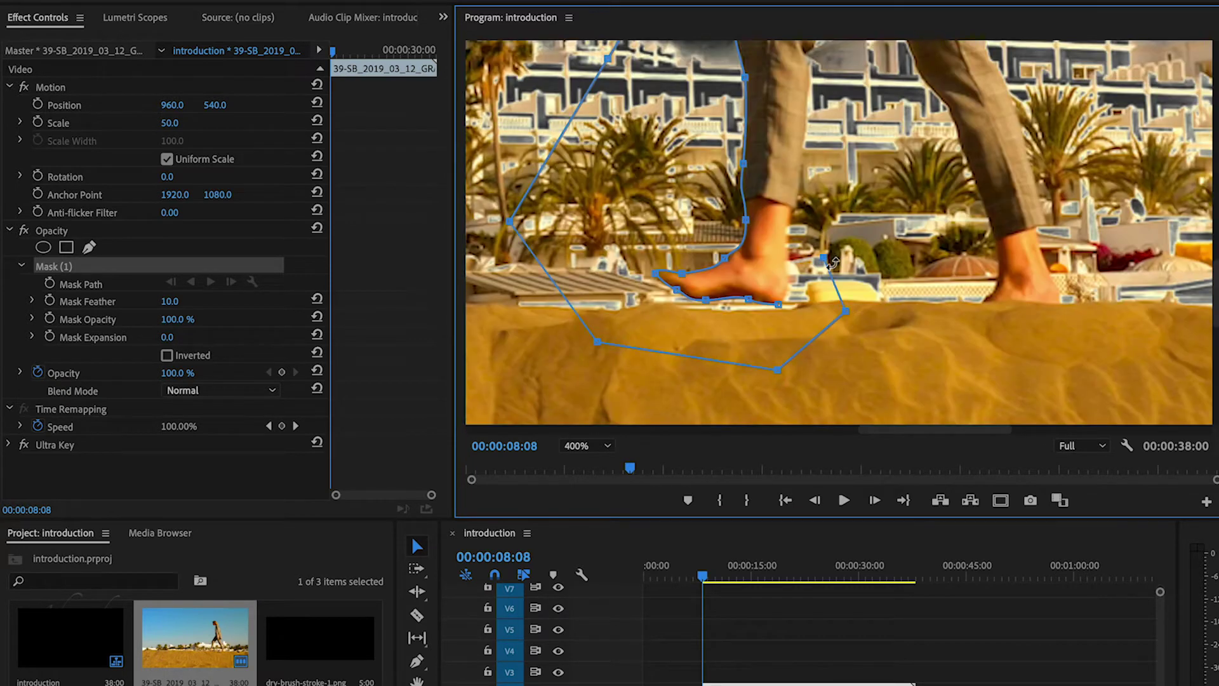
{"action": "scroll", "coordinate": [1209, 295], "scroll_direction": "up", "scroll_amount": 3}
Trace the mask across the top right and around the back leg, heel and foot
{"action": "left_click", "coordinate": [1113, 163]}
{"action": "left_click", "coordinate": [1015, 161]}
{"action": "left_click", "coordinate": [972, 180]}
{"action": "left_click", "coordinate": [978, 234]}
{"action": "left_click", "coordinate": [987, 276]}
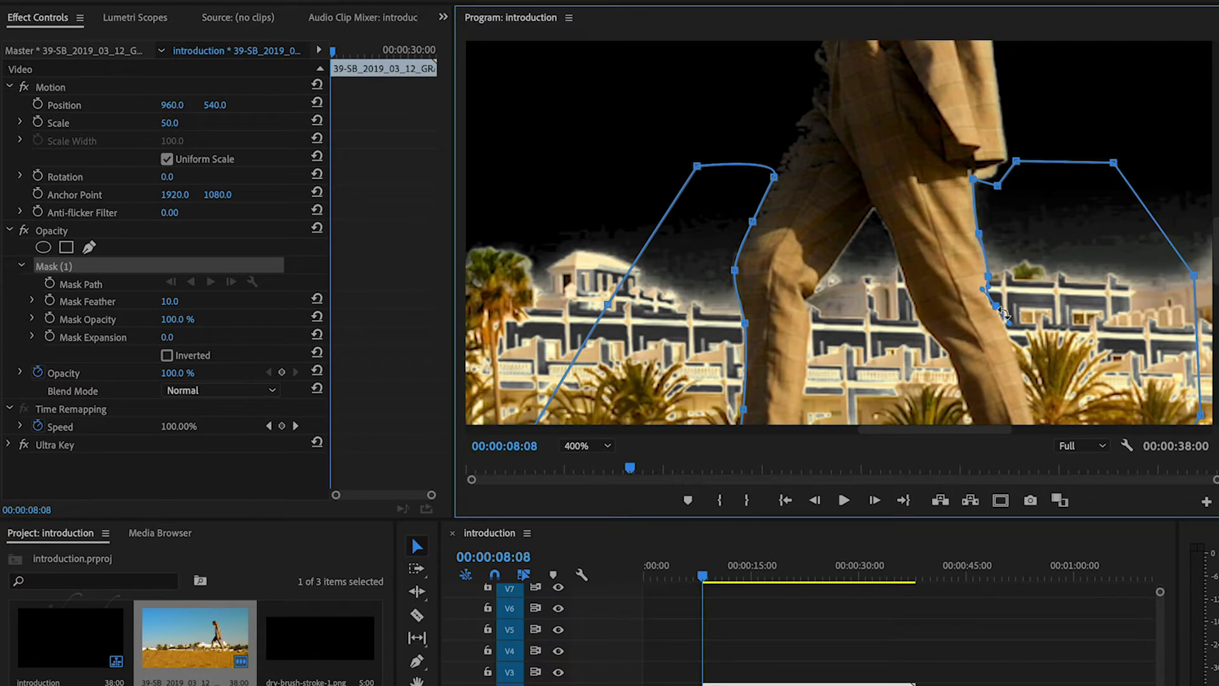
{"action": "scroll", "coordinate": [1010, 327], "scroll_direction": "down", "scroll_amount": 3}
{"action": "left_click", "coordinate": [1018, 192]}
{"action": "left_click", "coordinate": [1032, 247]}
{"action": "left_click", "coordinate": [1047, 298]}
{"action": "left_click", "coordinate": [1054, 356]}
{"action": "left_click", "coordinate": [1029, 379]}
{"action": "left_click", "coordinate": [995, 311]}
{"action": "left_click", "coordinate": [961, 224]}
{"action": "left_click", "coordinate": [914, 143]}
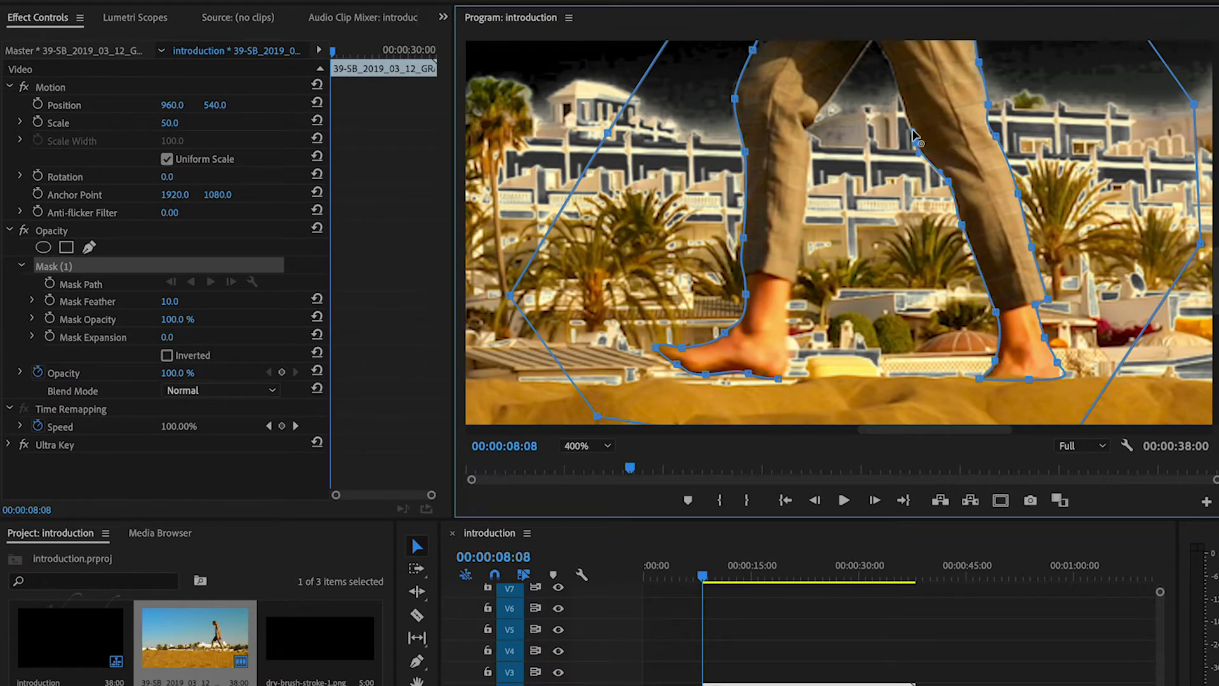
{"action": "scroll", "coordinate": [915, 142], "scroll_direction": "up", "scroll_amount": 1}
{"action": "left_click", "coordinate": [895, 156]}
{"action": "left_click", "coordinate": [874, 113]}
Trace down the front leg and close the mask at its starting point by the heel
{"action": "left_click", "coordinate": [810, 213]}
{"action": "left_click", "coordinate": [805, 279]}
{"action": "left_click", "coordinate": [799, 327]}
{"action": "left_click", "coordinate": [793, 358]}
{"action": "scroll", "coordinate": [791, 406], "scroll_direction": "down", "scroll_amount": 2}
{"action": "left_click", "coordinate": [788, 267]}
{"action": "left_click", "coordinate": [787, 282]}
{"action": "left_click", "coordinate": [779, 299]}
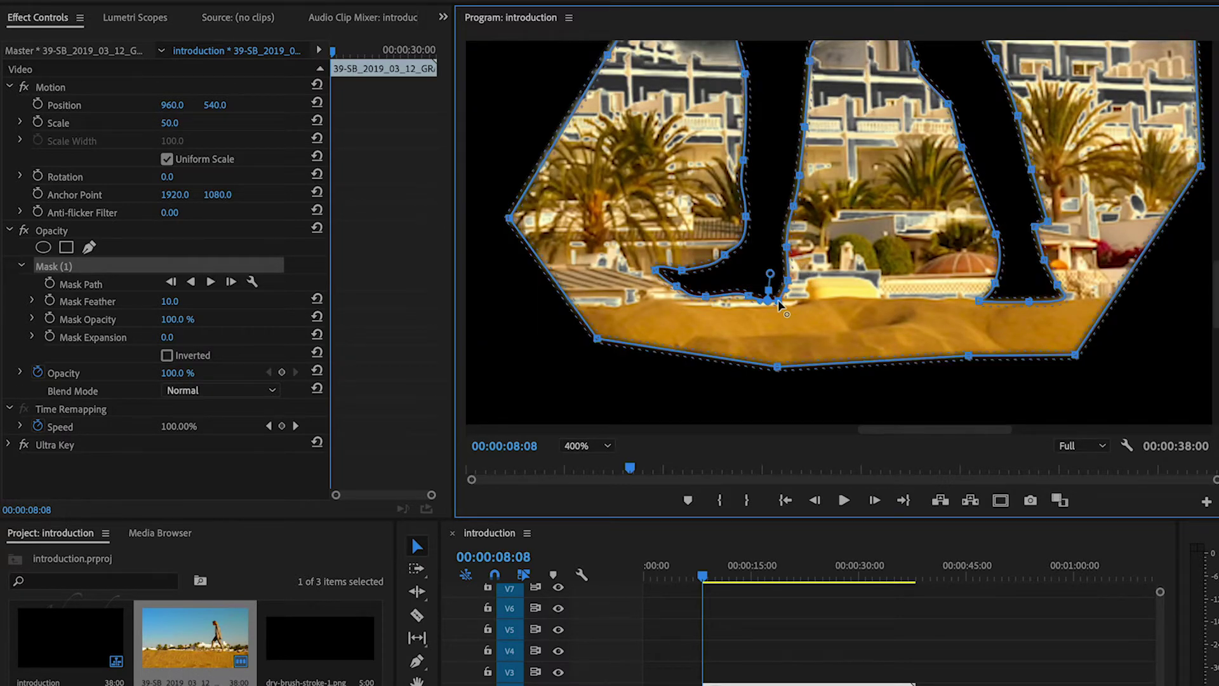
Set the monitor zoom to Fit and invert the mask
{"action": "left_click", "coordinate": [585, 448]}
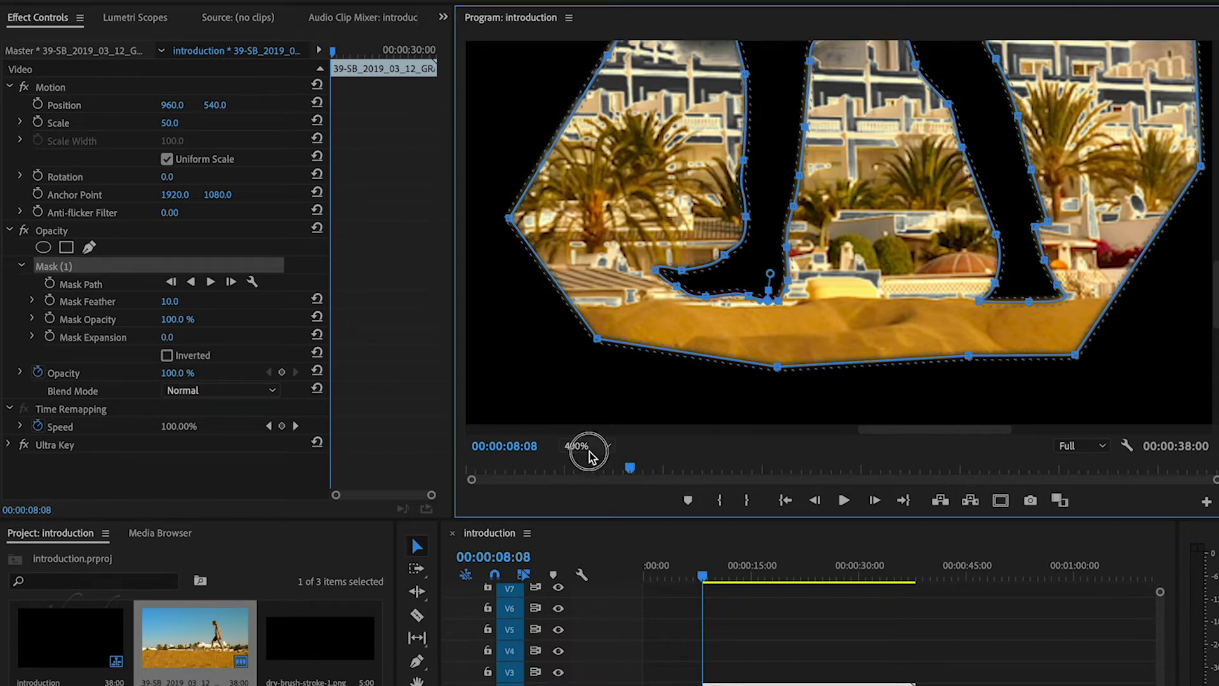
{"action": "left_click", "coordinate": [596, 470]}
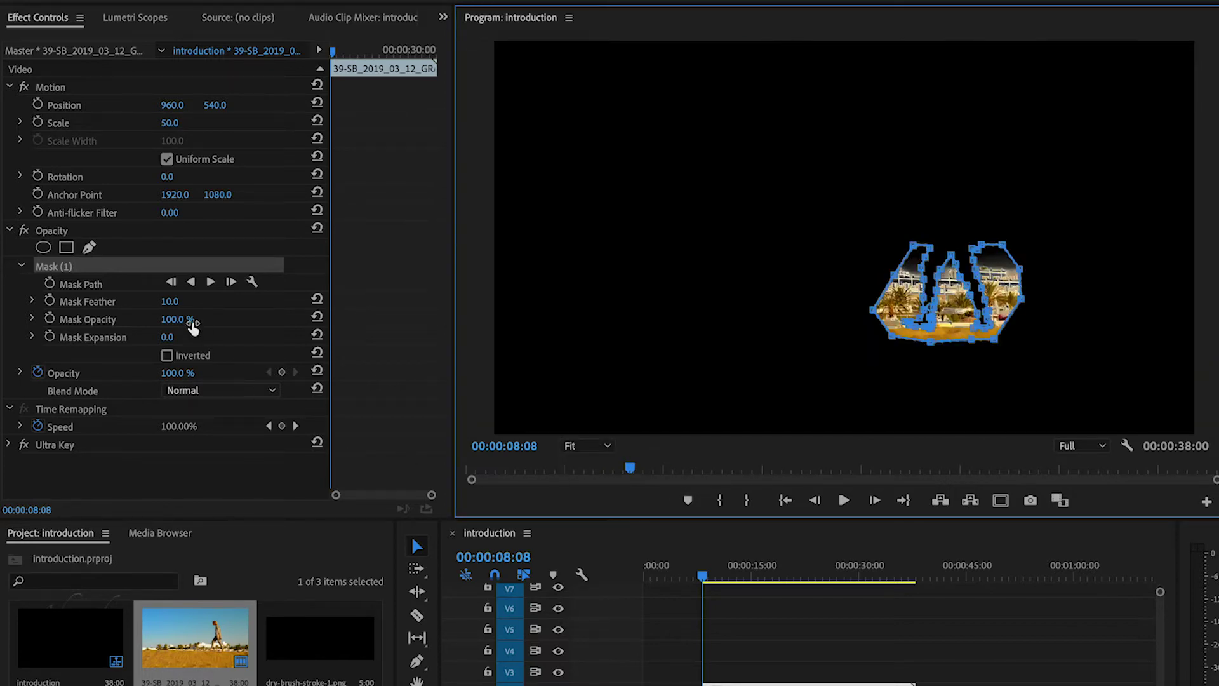
{"action": "left_click", "coordinate": [166, 355]}
{"action": "left_click", "coordinate": [851, 626]}
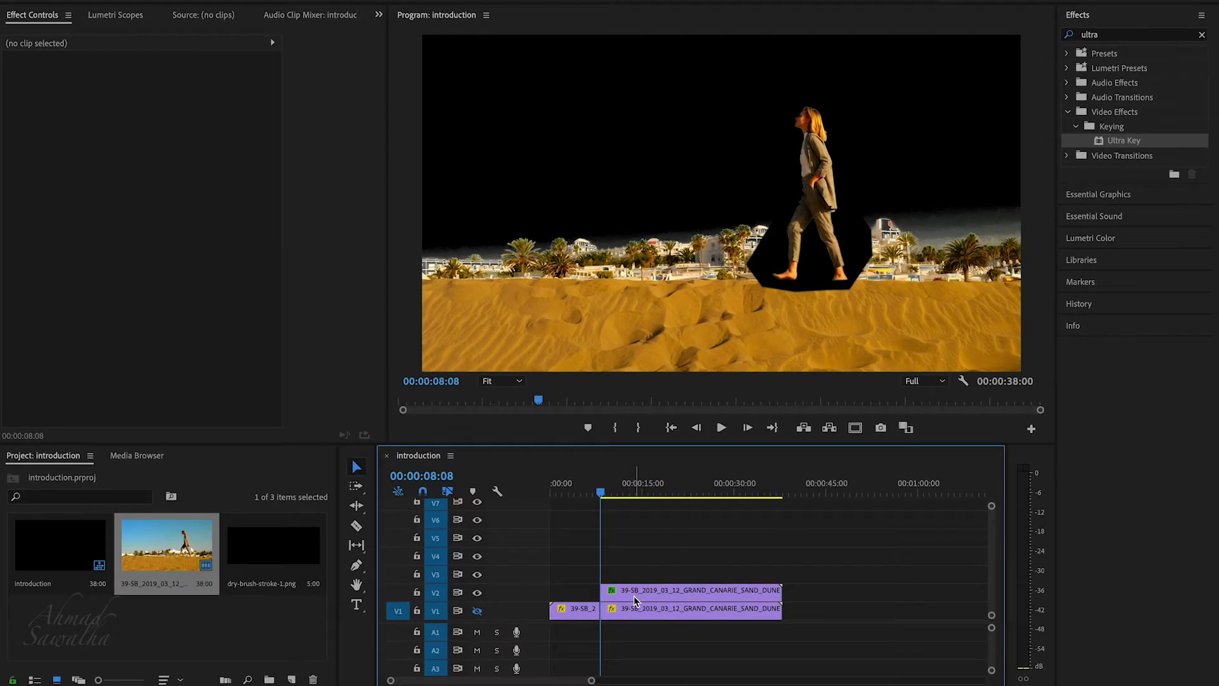
Show Mask (1) on the V2 clip and drag its points out left and below the frame
{"action": "left_click", "coordinate": [634, 599]}
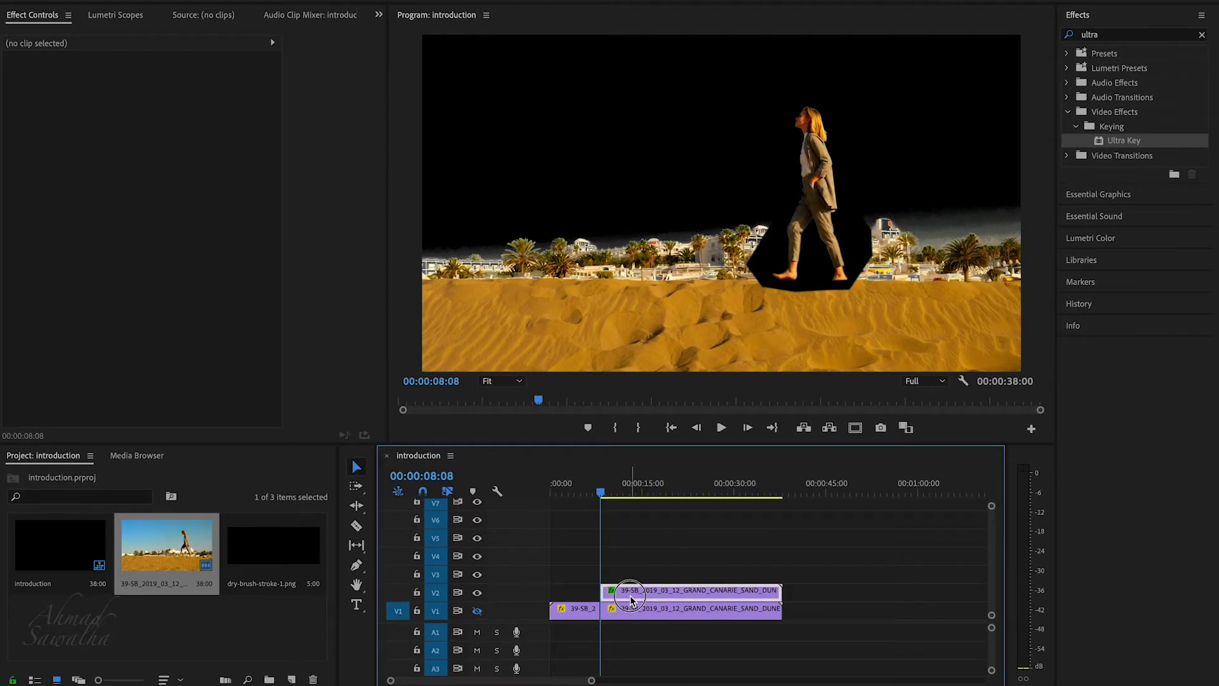
{"action": "left_click", "coordinate": [46, 238]}
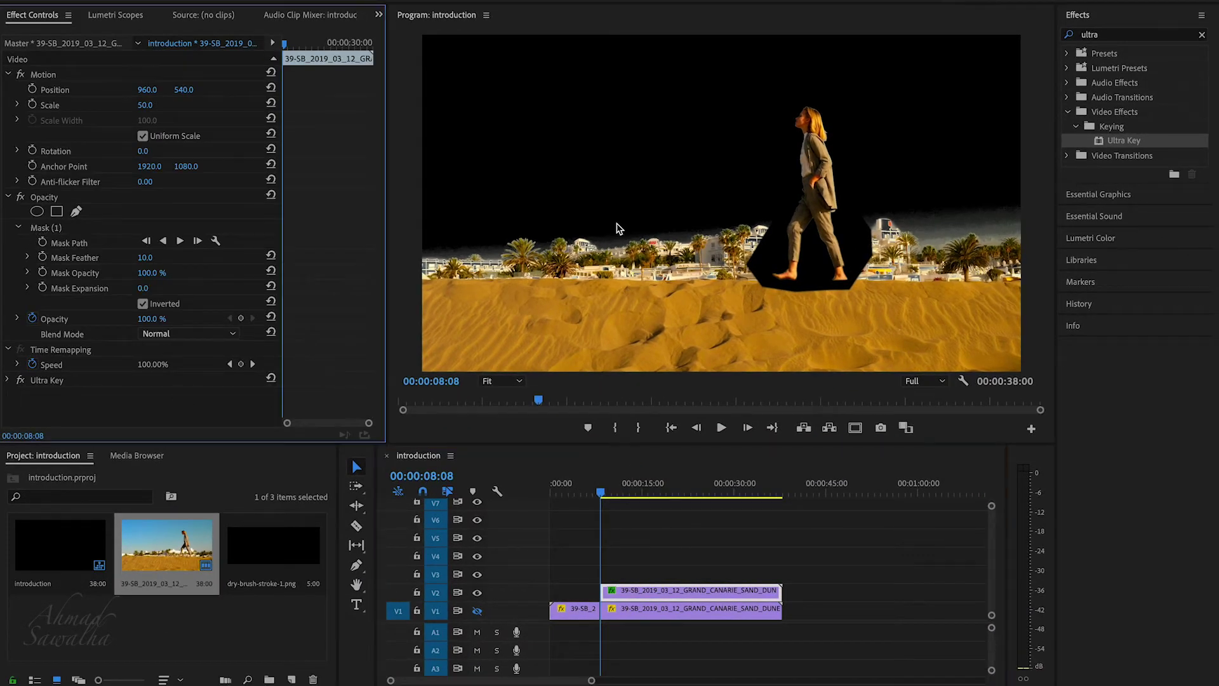
{"action": "left_click", "coordinate": [46, 227]}
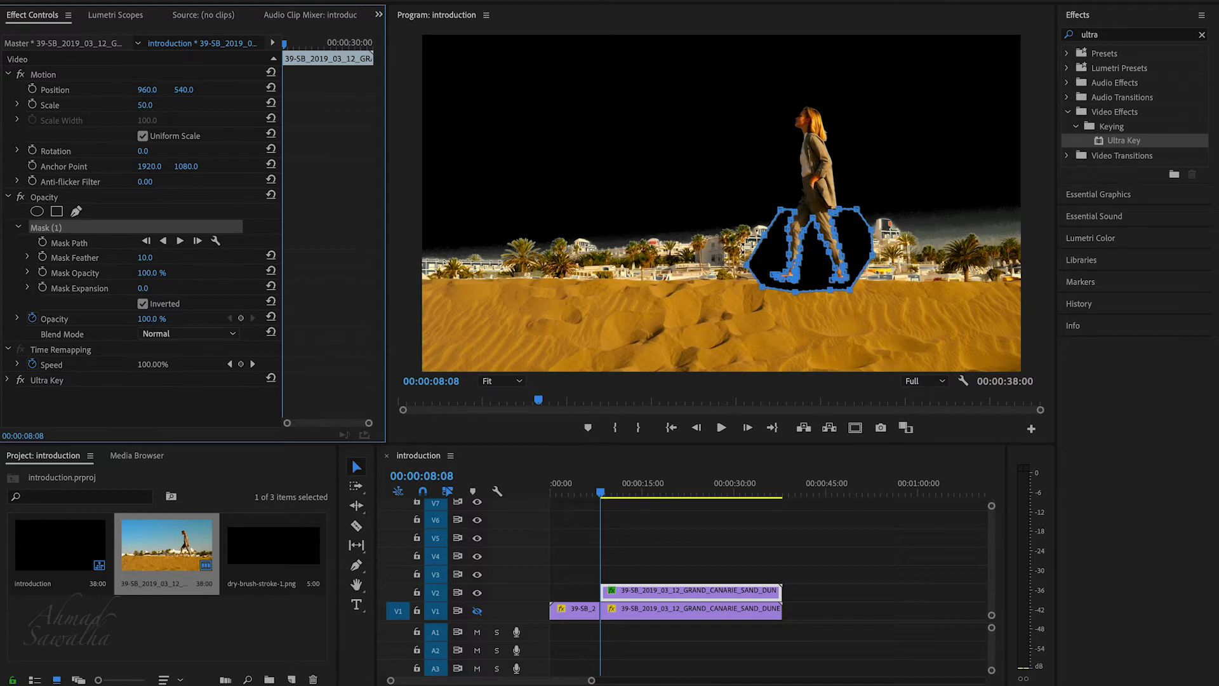
{"action": "left_click_drag", "start_coordinate": [768, 245], "coordinate": [596, 233]}
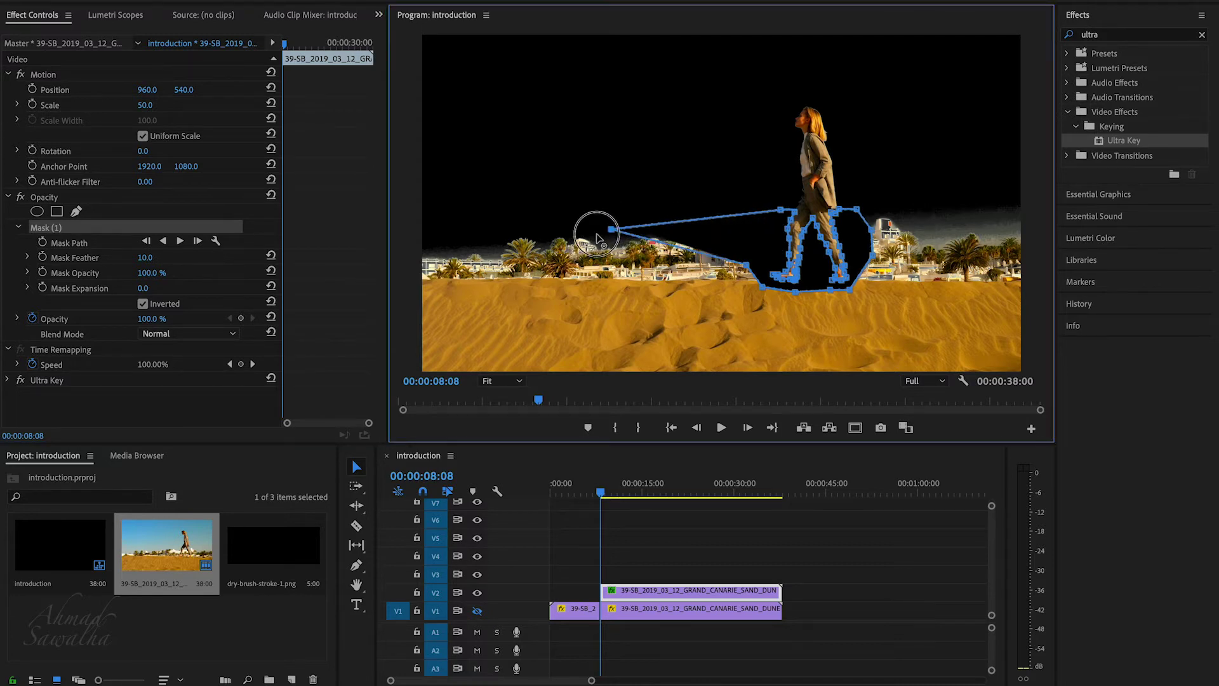
{"action": "left_click_drag", "start_coordinate": [747, 266], "coordinate": [439, 328]}
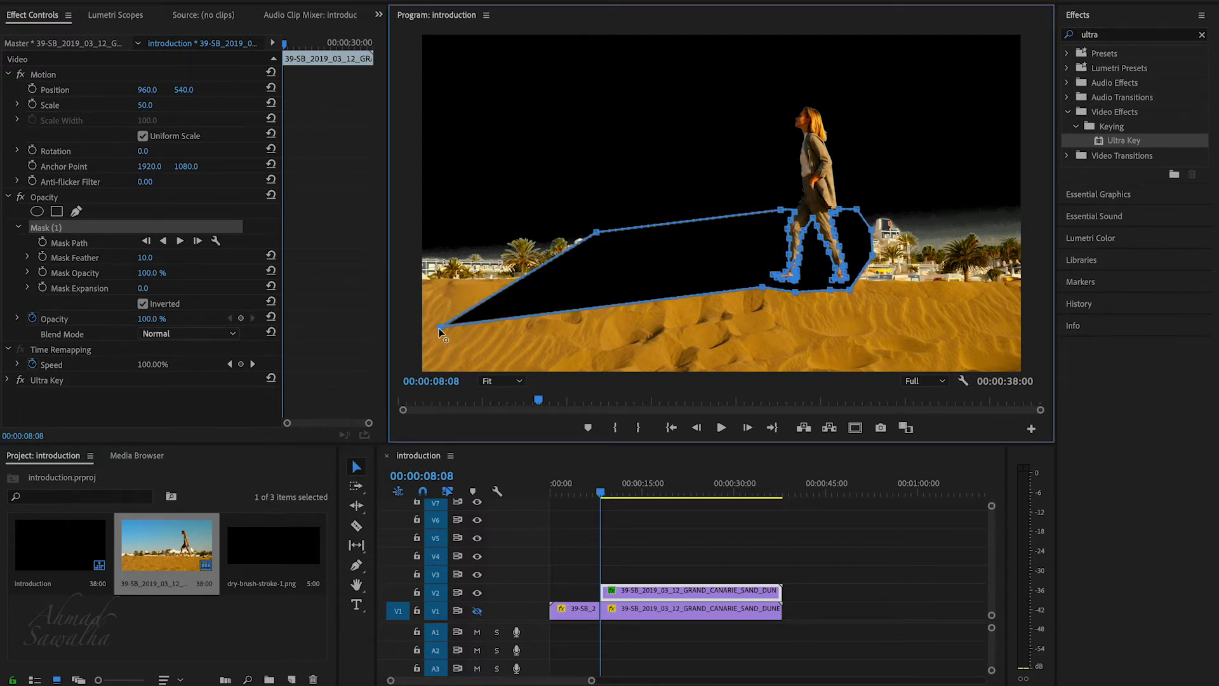
{"action": "left_click", "coordinate": [598, 233]}
{"action": "left_click_drag", "start_coordinate": [598, 233], "coordinate": [400, 228]}
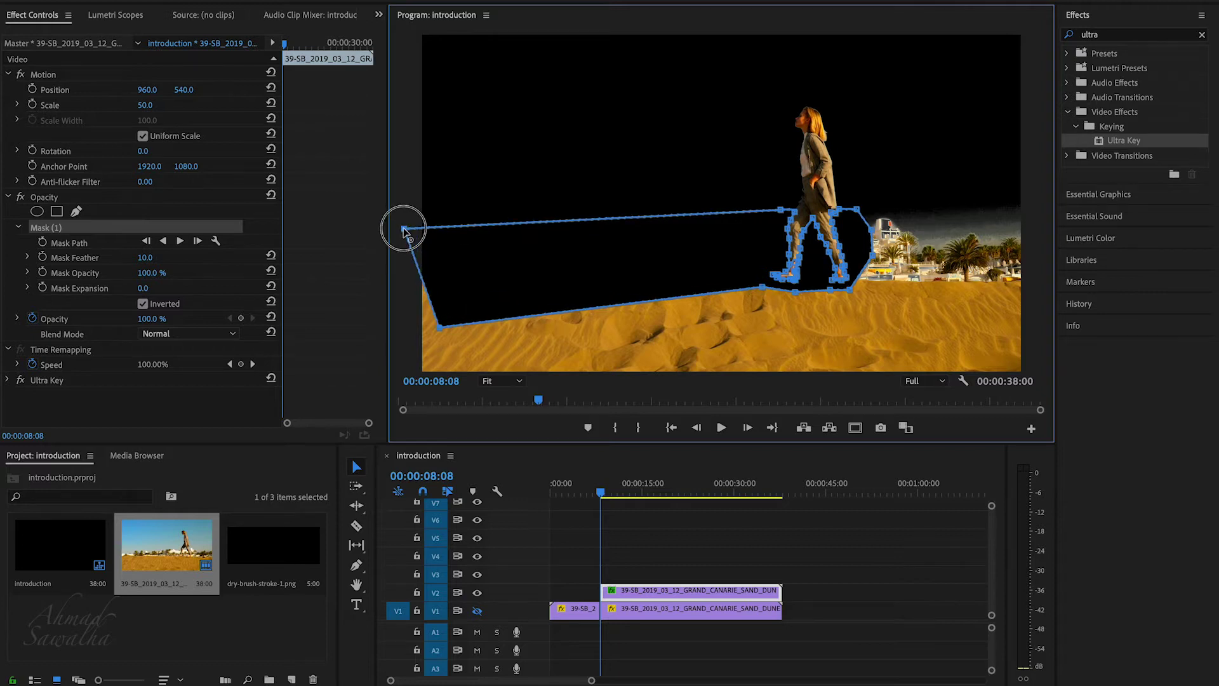
{"action": "left_click_drag", "start_coordinate": [442, 335], "coordinate": [410, 389]}
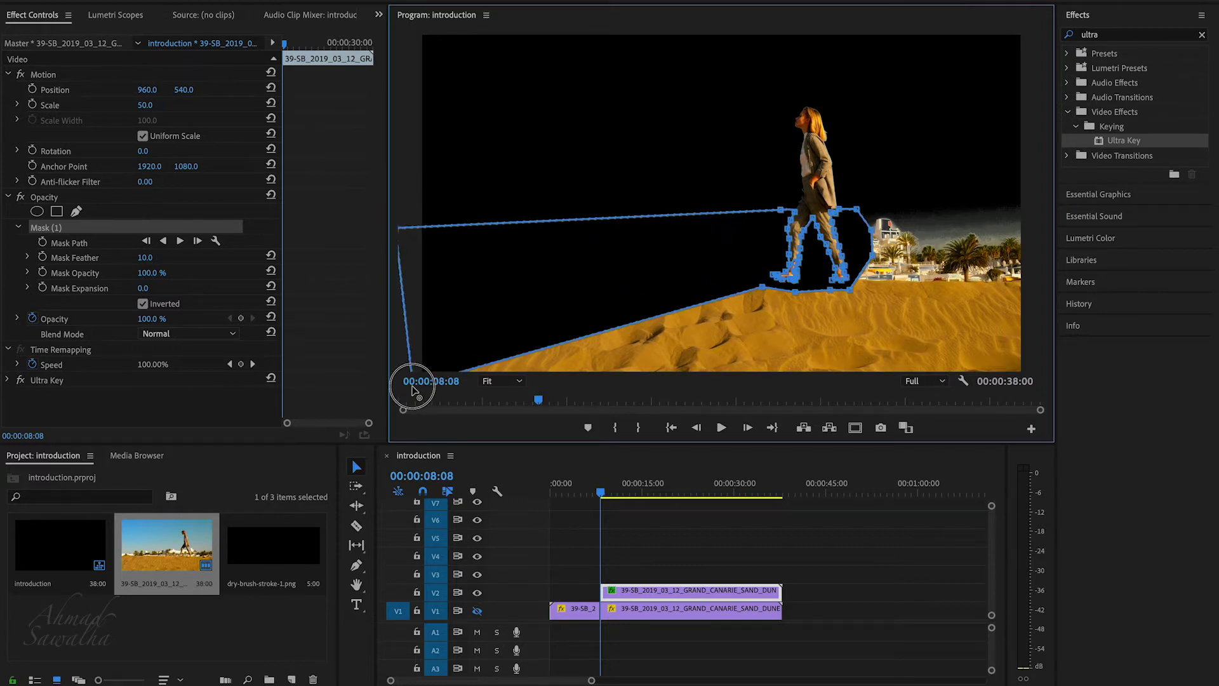
{"action": "left_click_drag", "start_coordinate": [762, 285], "coordinate": [817, 381]}
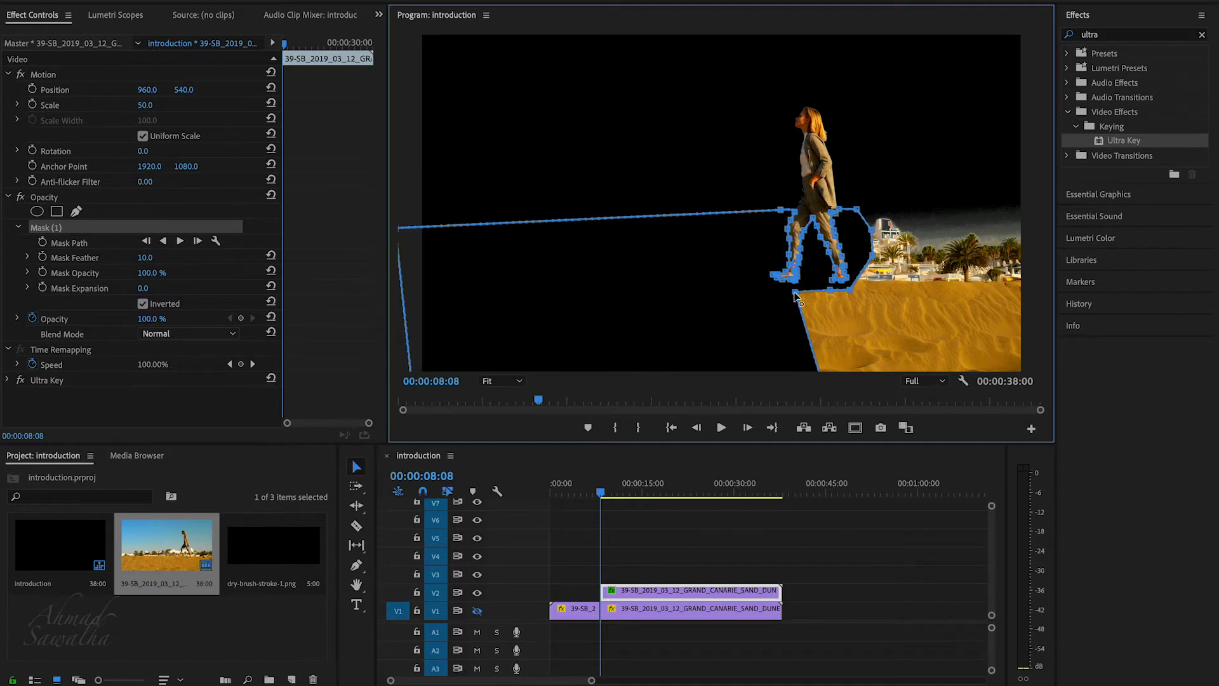
Stretch the mask over the sand to the right and raise points to hide the beach
{"action": "left_click_drag", "start_coordinate": [794, 293], "coordinate": [962, 395]}
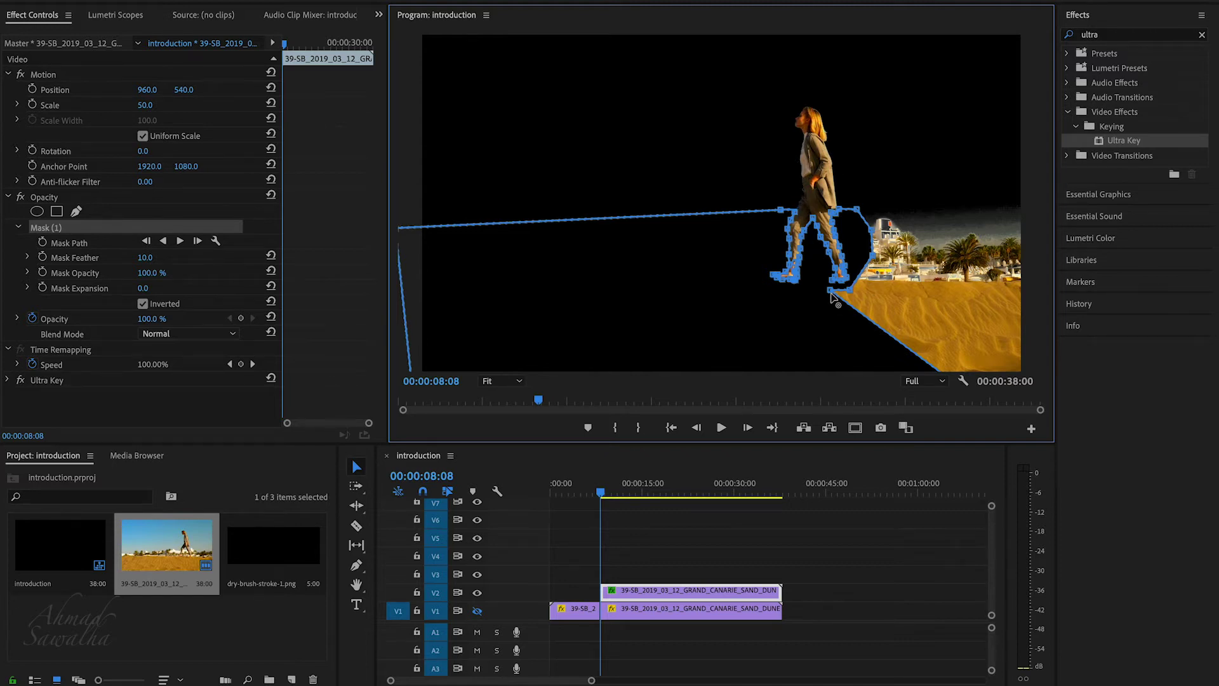
{"action": "left_click_drag", "start_coordinate": [831, 294], "coordinate": [1078, 305]}
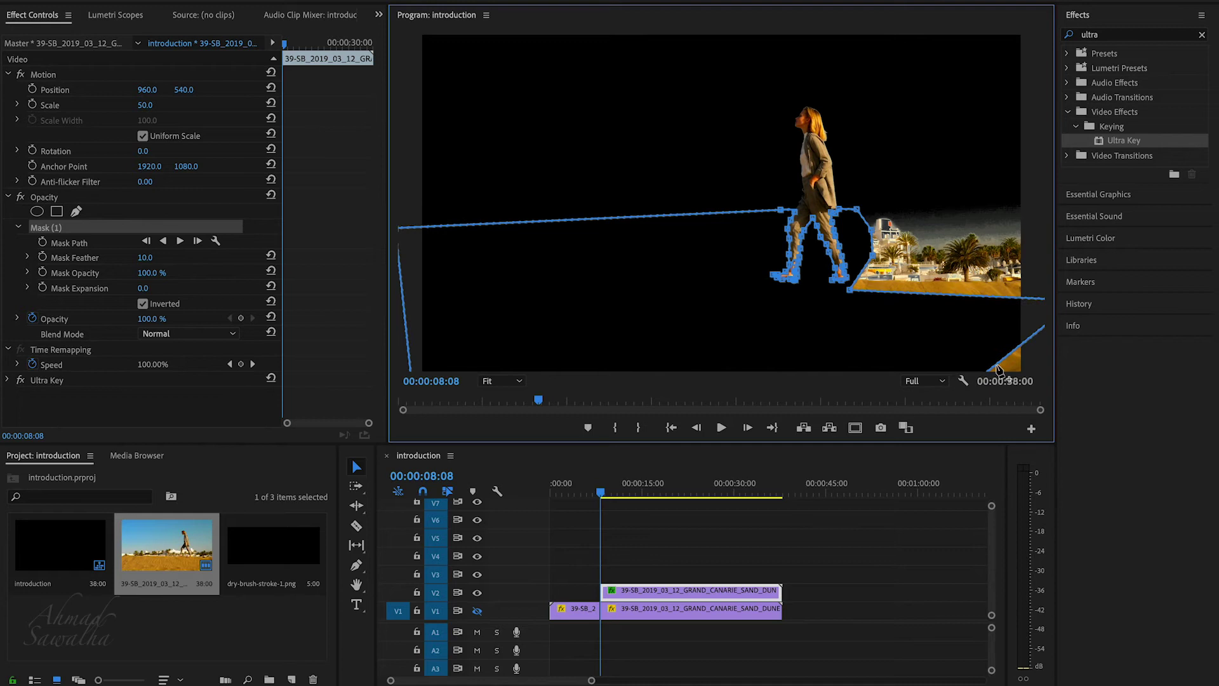
{"action": "left_click_drag", "start_coordinate": [998, 370], "coordinate": [1067, 378]}
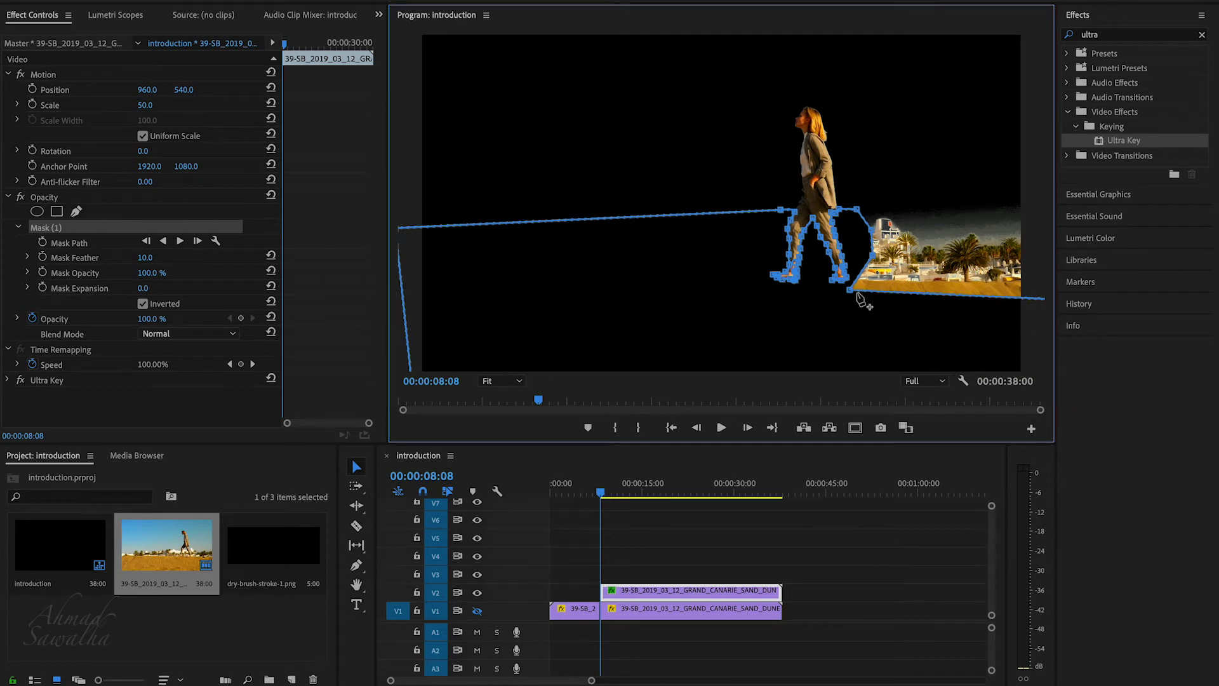
{"action": "left_click_drag", "start_coordinate": [852, 291], "coordinate": [1033, 170]}
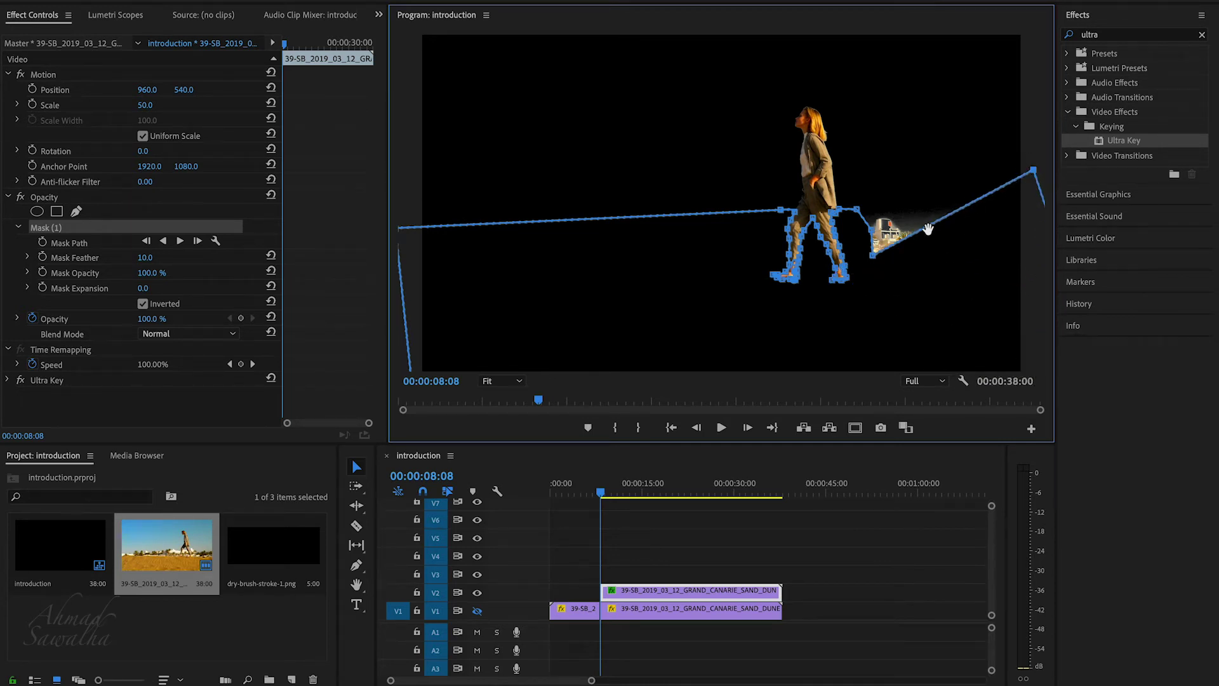
{"action": "left_click_drag", "start_coordinate": [875, 254], "coordinate": [993, 100]}
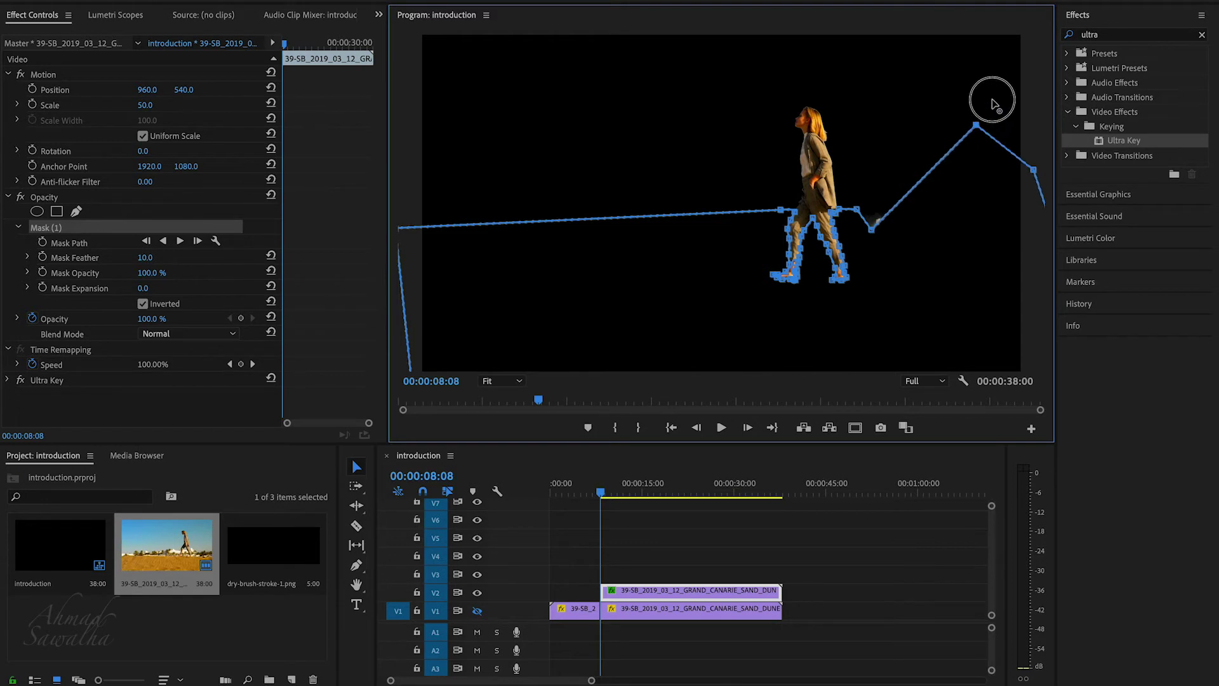
{"action": "left_click_drag", "start_coordinate": [872, 230], "coordinate": [909, 82]}
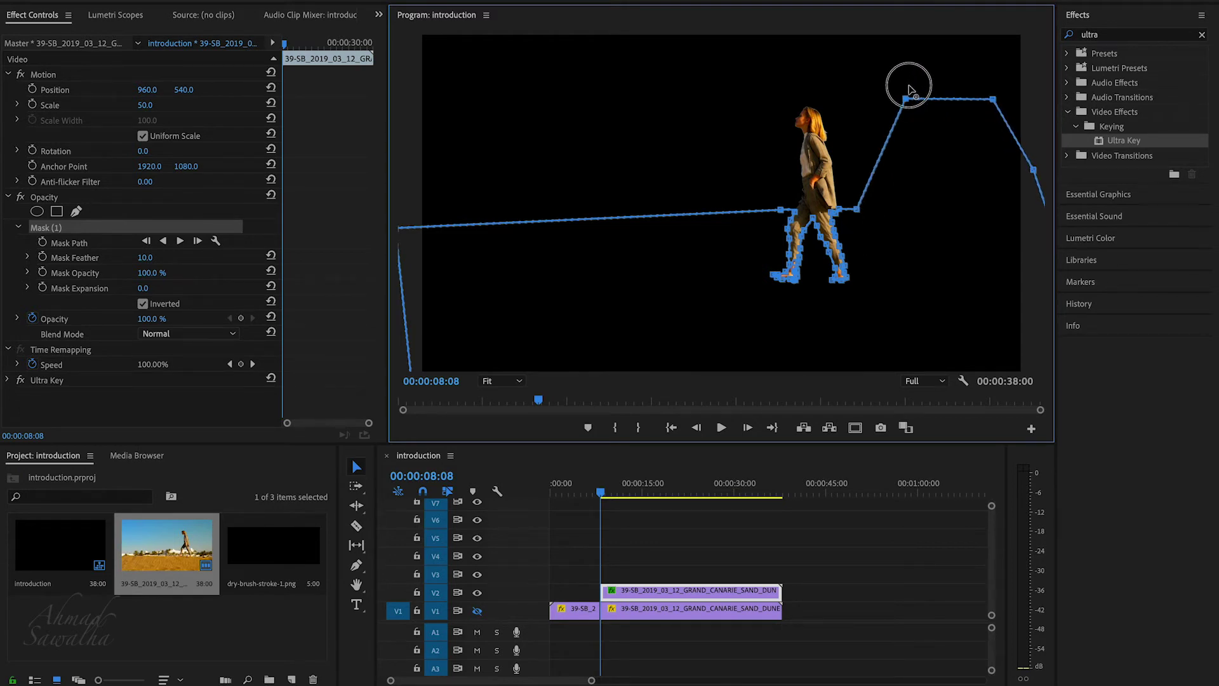
{"action": "left_click_drag", "start_coordinate": [856, 211], "coordinate": [861, 85]}
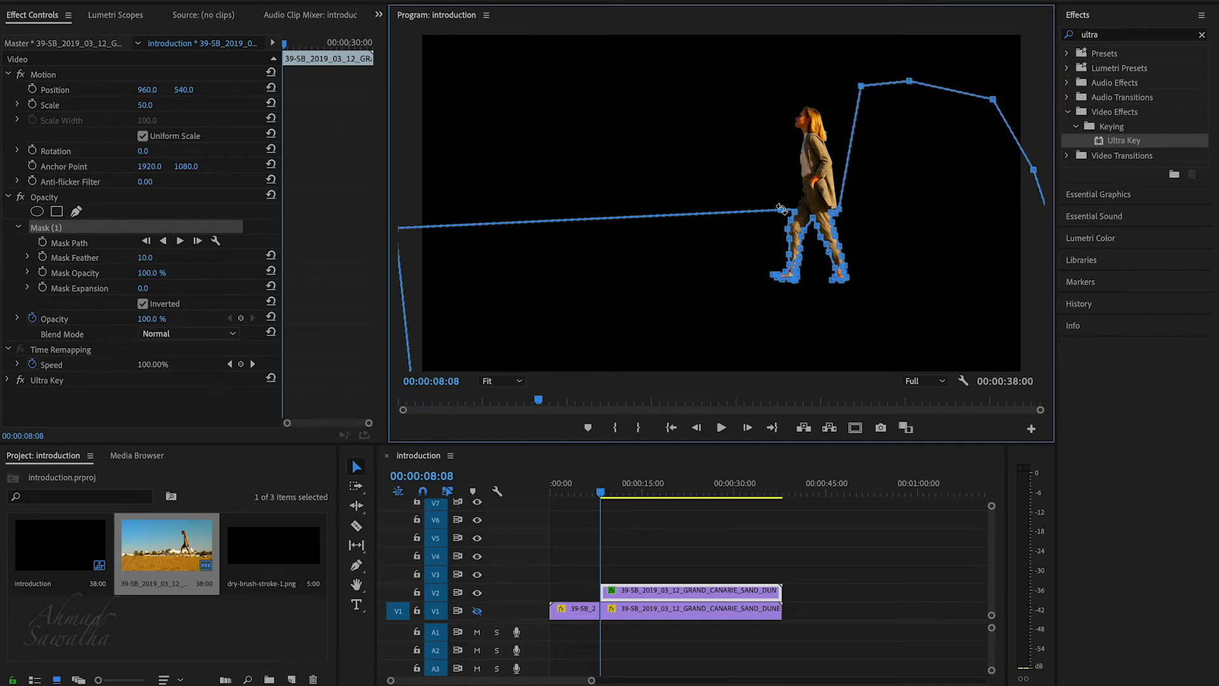
{"action": "left_click_drag", "start_coordinate": [762, 214], "coordinate": [705, 130]}
{"action": "left_click", "coordinate": [900, 560]}
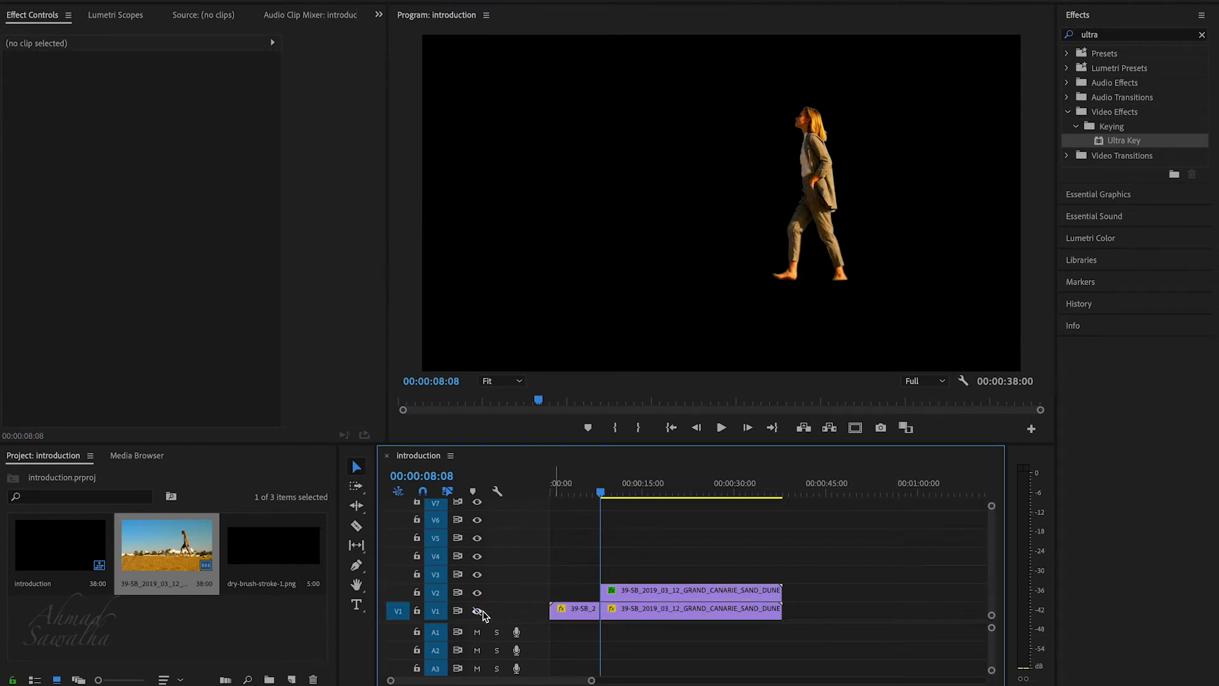
Turn track V1's output back on so the dunes show behind the woman, and select the V2 clip
{"action": "left_click", "coordinate": [478, 612]}
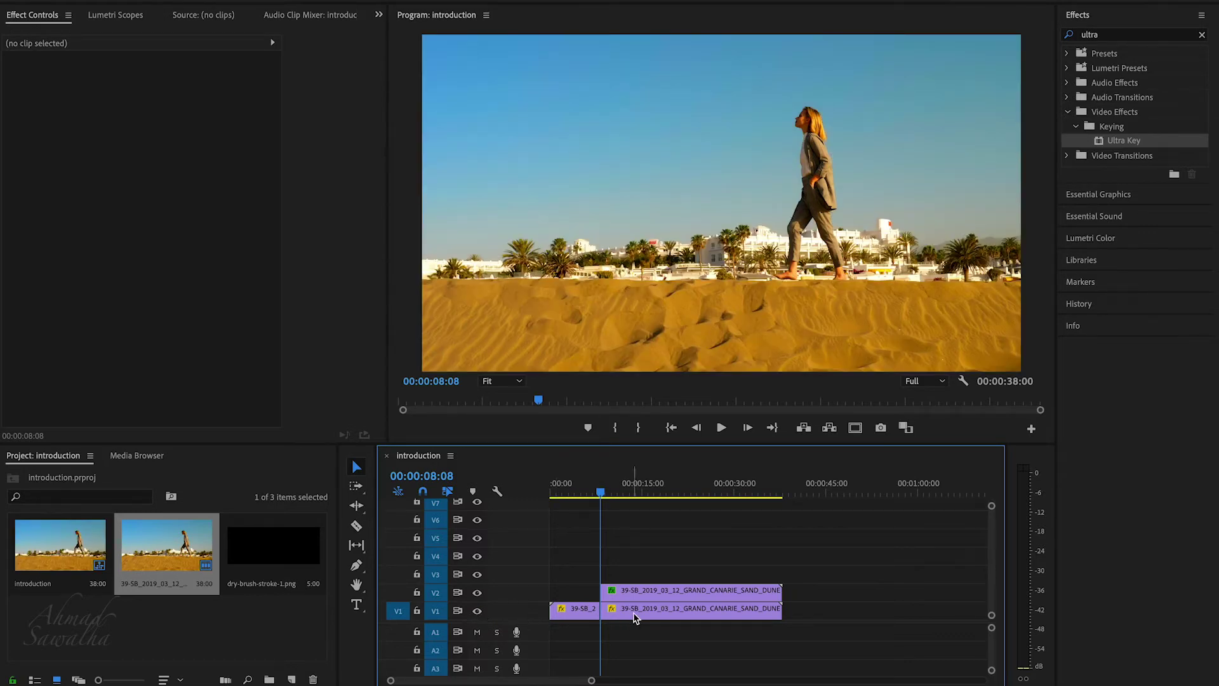
{"action": "left_click", "coordinate": [639, 597]}
{"action": "mouse_move", "coordinate": [606, 492]}
{"action": "left_mouse_down"}
{"action": "mouse_move", "coordinate": [635, 492]}
{"action": "mouse_move", "coordinate": [630, 514]}
{"action": "mouse_move", "coordinate": [603, 517]}
{"action": "left_mouse_up"}
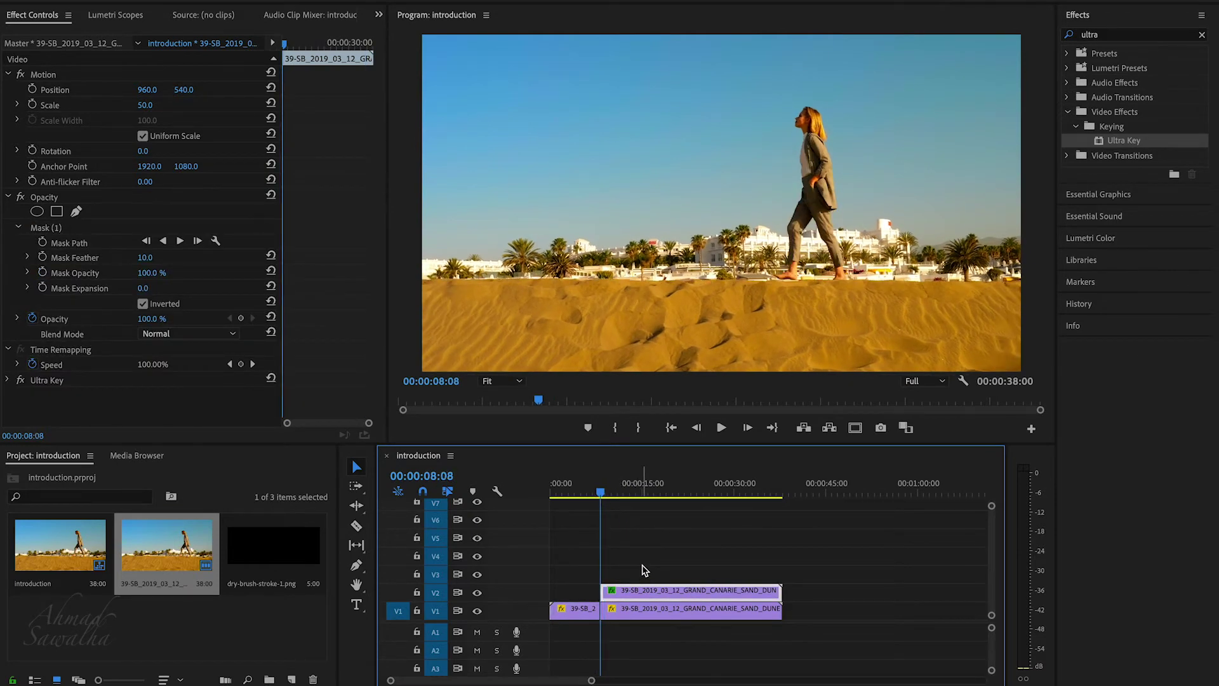
Check Frame Hold Options on the V2 clip and dismiss them unchanged
{"action": "right_click", "coordinate": [659, 593]}
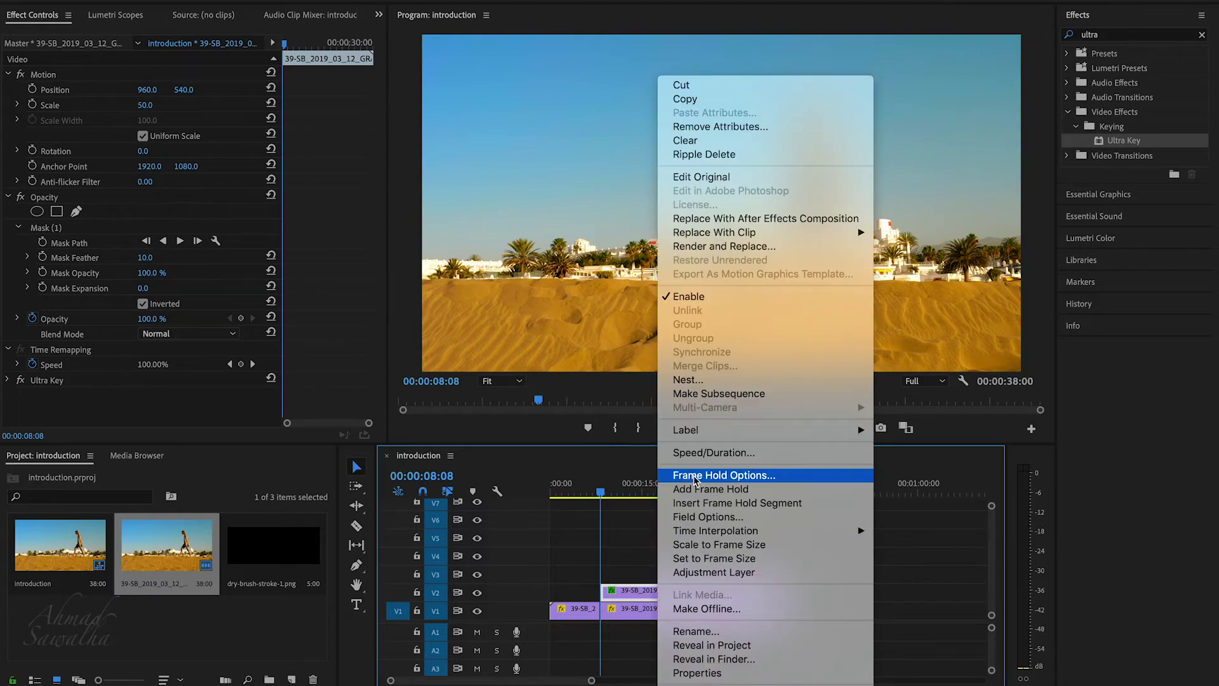
{"action": "left_click", "coordinate": [695, 475]}
{"action": "key", "text": "Return"}
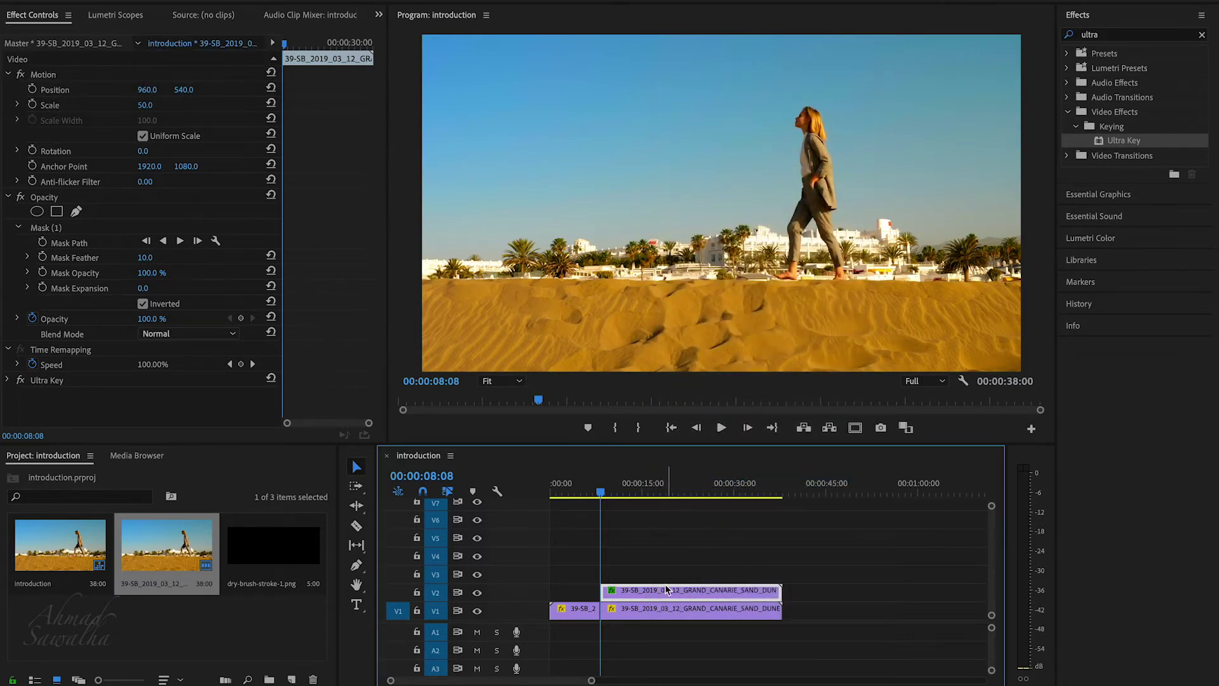
Apply Frame Hold to the V1 background clip, then zoom the timeline in and out to check
{"action": "left_click", "coordinate": [654, 611]}
{"action": "right_click", "coordinate": [651, 614]}
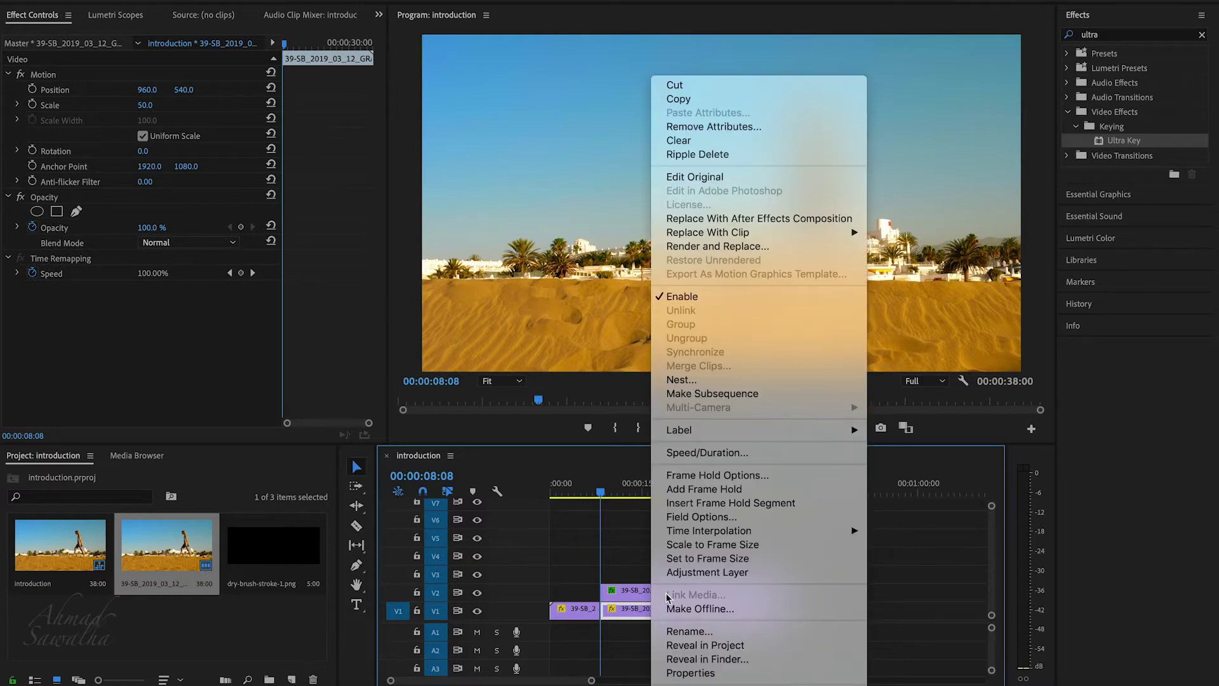
{"action": "left_click", "coordinate": [715, 480]}
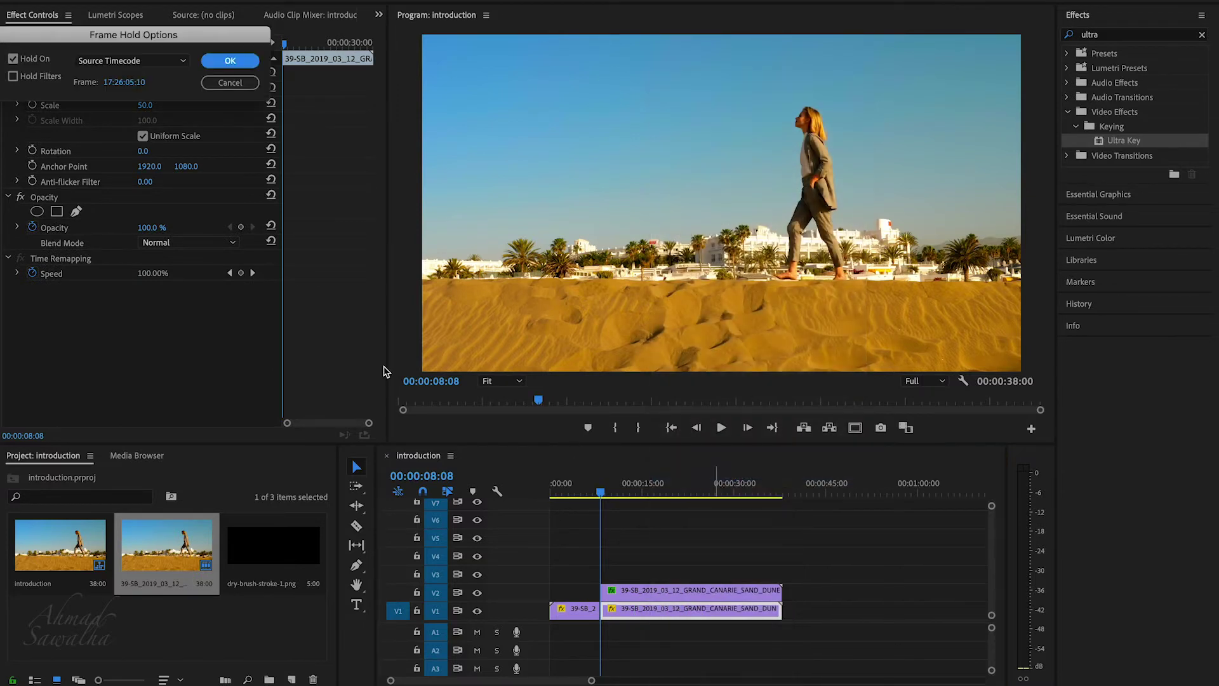
{"action": "left_click", "coordinate": [230, 61]}
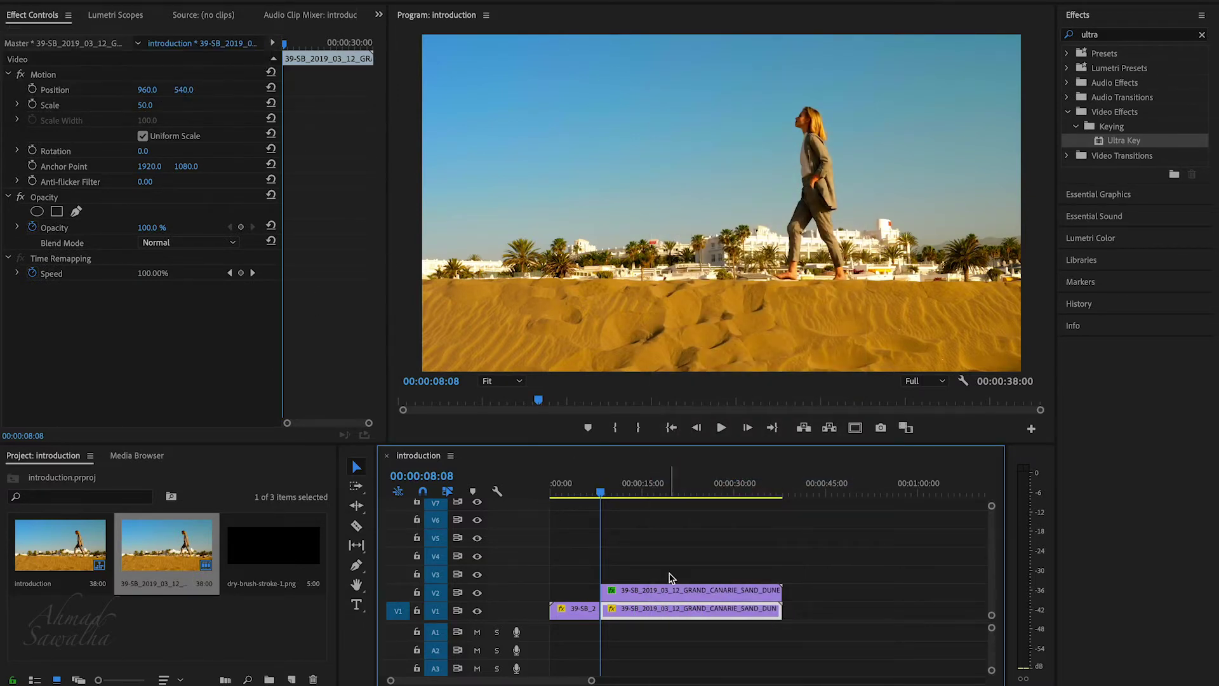
{"action": "key", "text": "equal"}
{"action": "key", "text": "equal"}
{"action": "key", "text": "equal"}
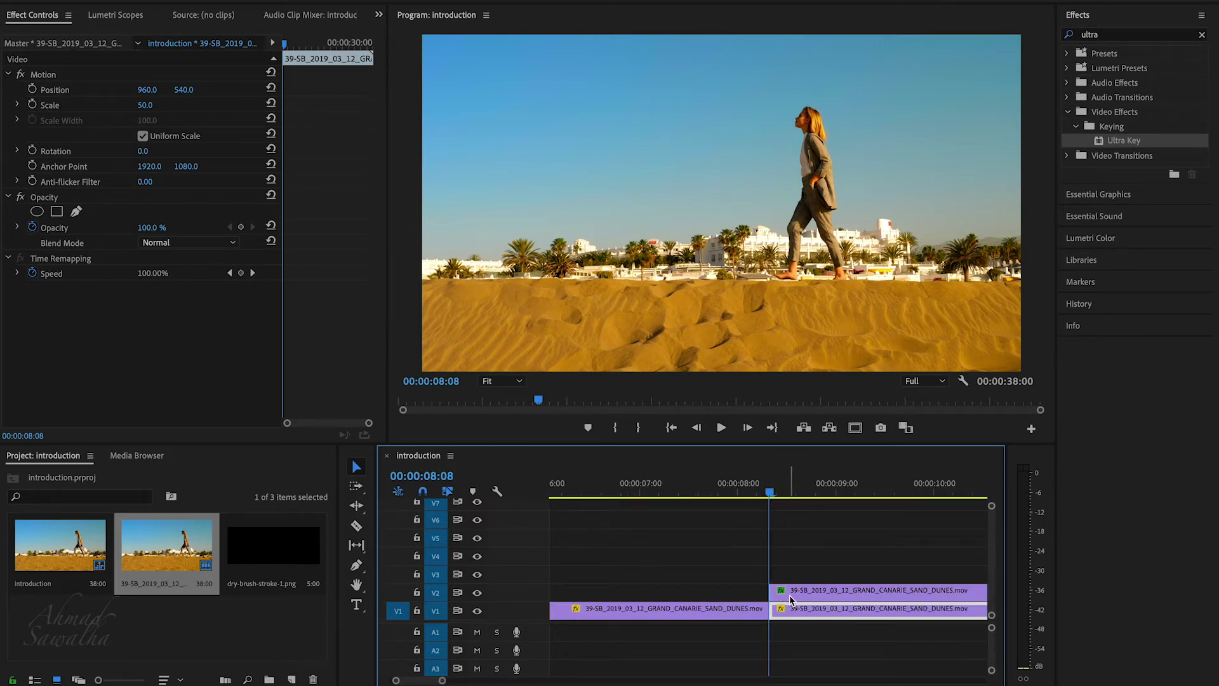
{"action": "key", "text": "minus"}
{"action": "key", "text": "minus"}
{"action": "key", "text": "minus"}
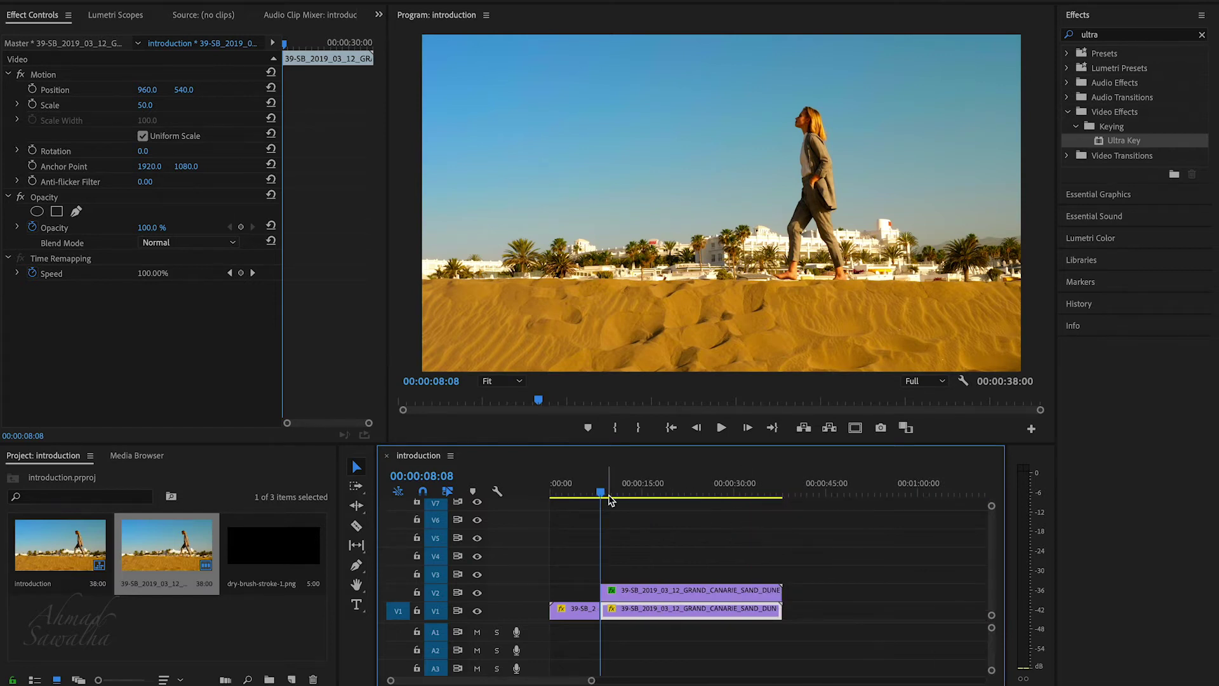
Try trimming the short V1 clip's start later, play it back, then undo the trim
{"action": "left_click_drag", "start_coordinate": [602, 494], "coordinate": [576, 500]}
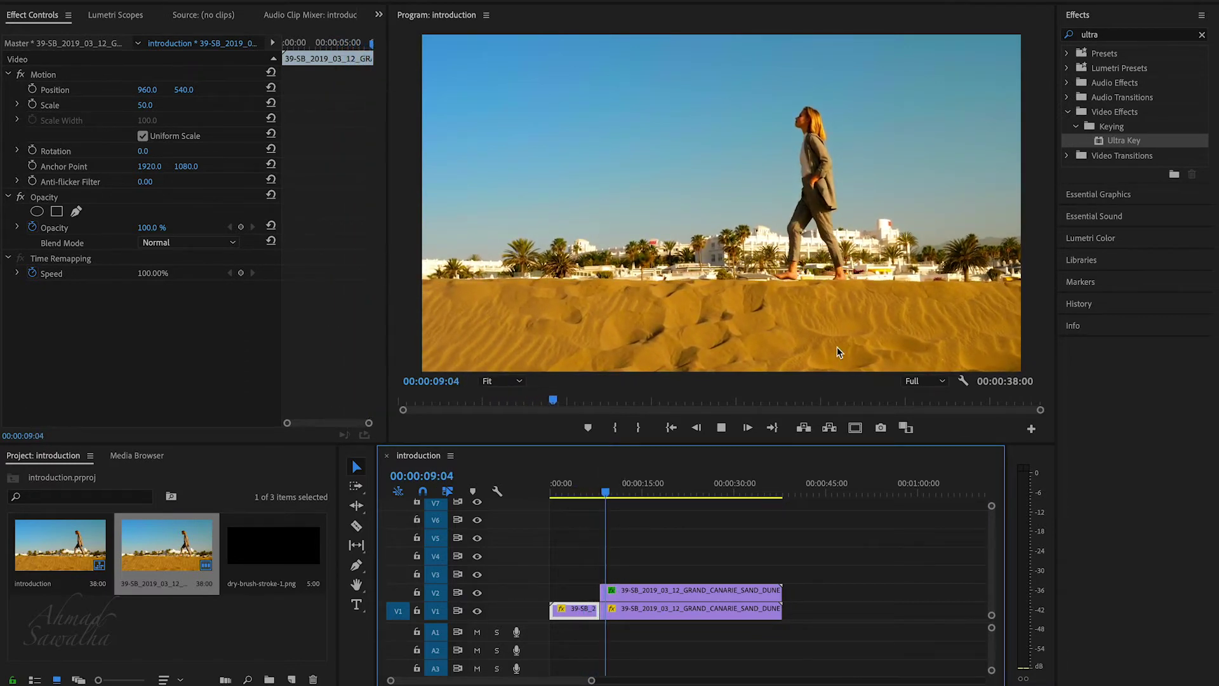
{"action": "left_click_drag", "start_coordinate": [637, 490], "coordinate": [595, 497]}
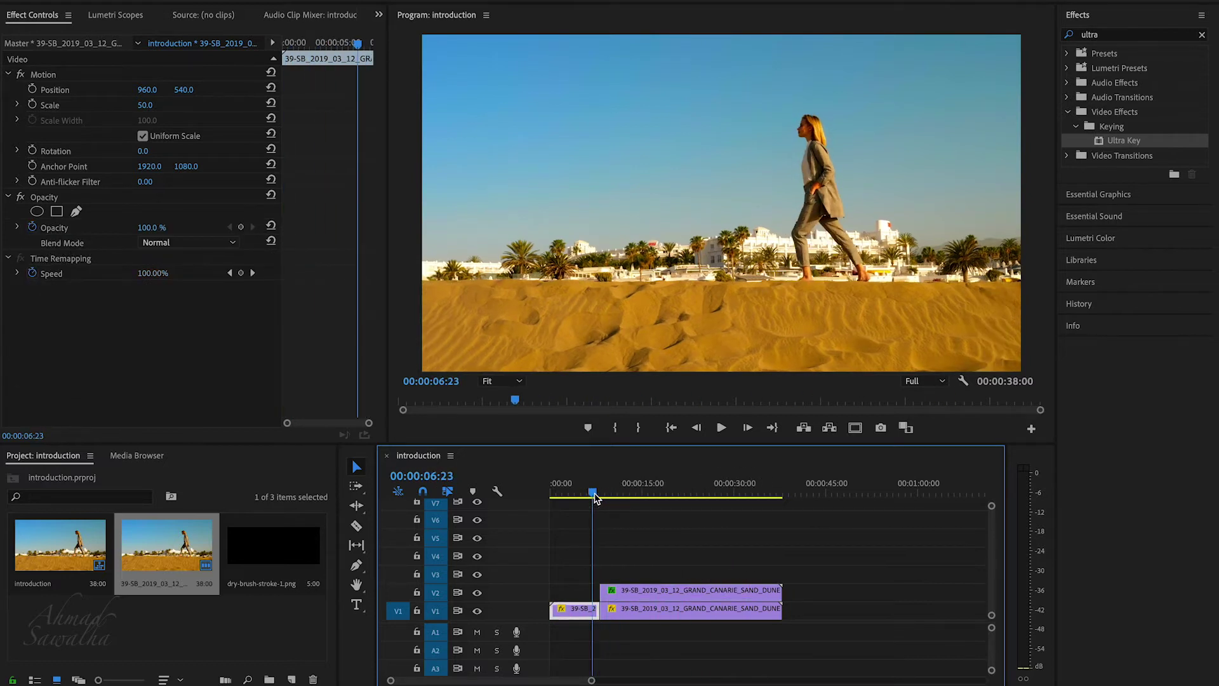
{"action": "left_click_drag", "start_coordinate": [555, 608], "coordinate": [595, 608]}
{"action": "key", "text": "space"}
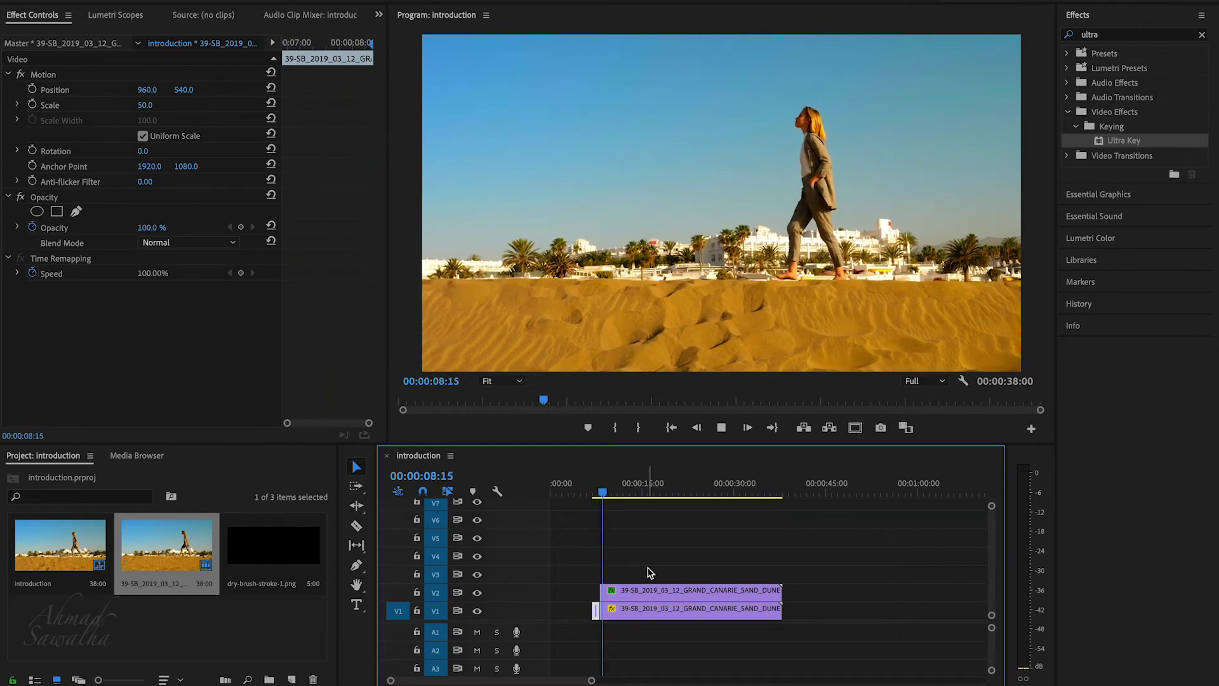
{"action": "left_click", "coordinate": [634, 587]}
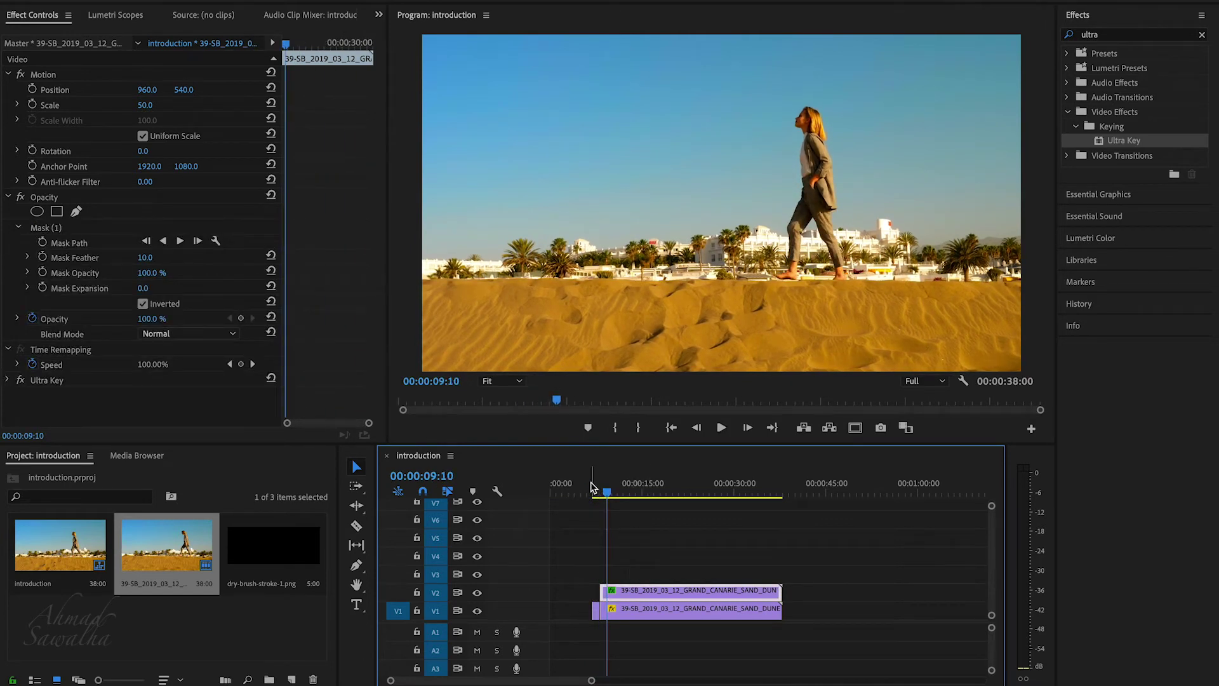
{"action": "key", "text": "ctrl+z"}
Trim the short V1 clip to start at about 6 seconds, then reselect the masked woman clip on V2
{"action": "left_click", "coordinate": [589, 487]}
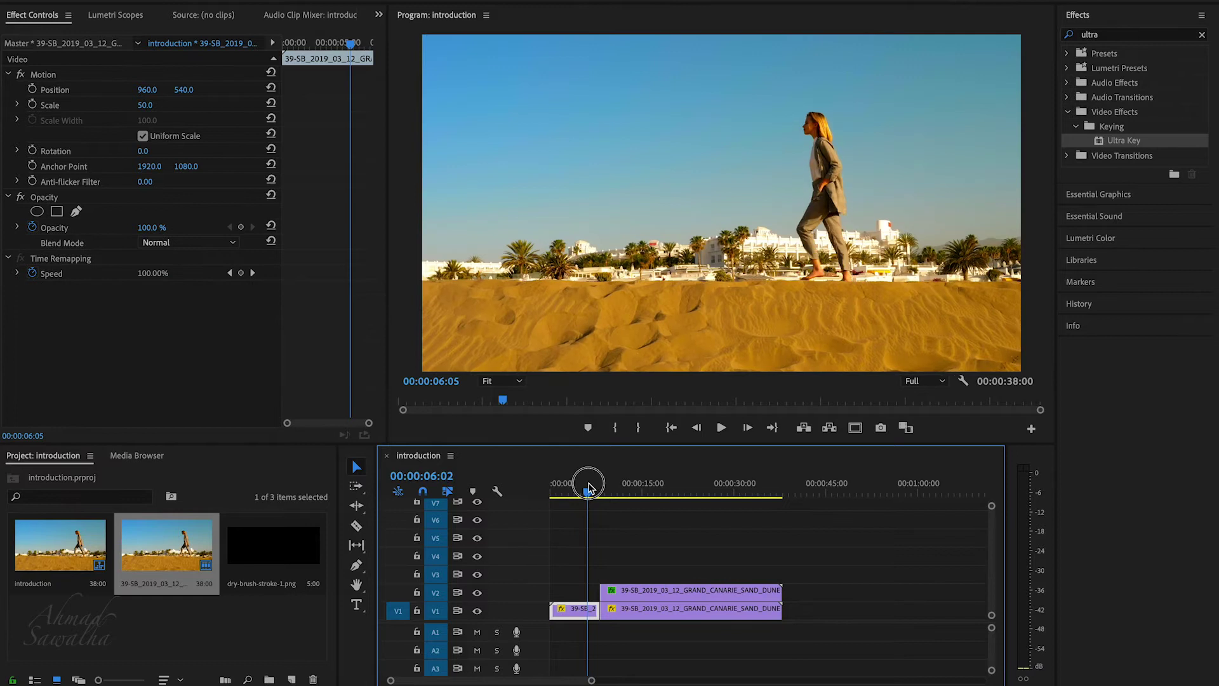
{"action": "key", "text": "ctrl+shift+z"}
{"action": "key", "text": "space"}
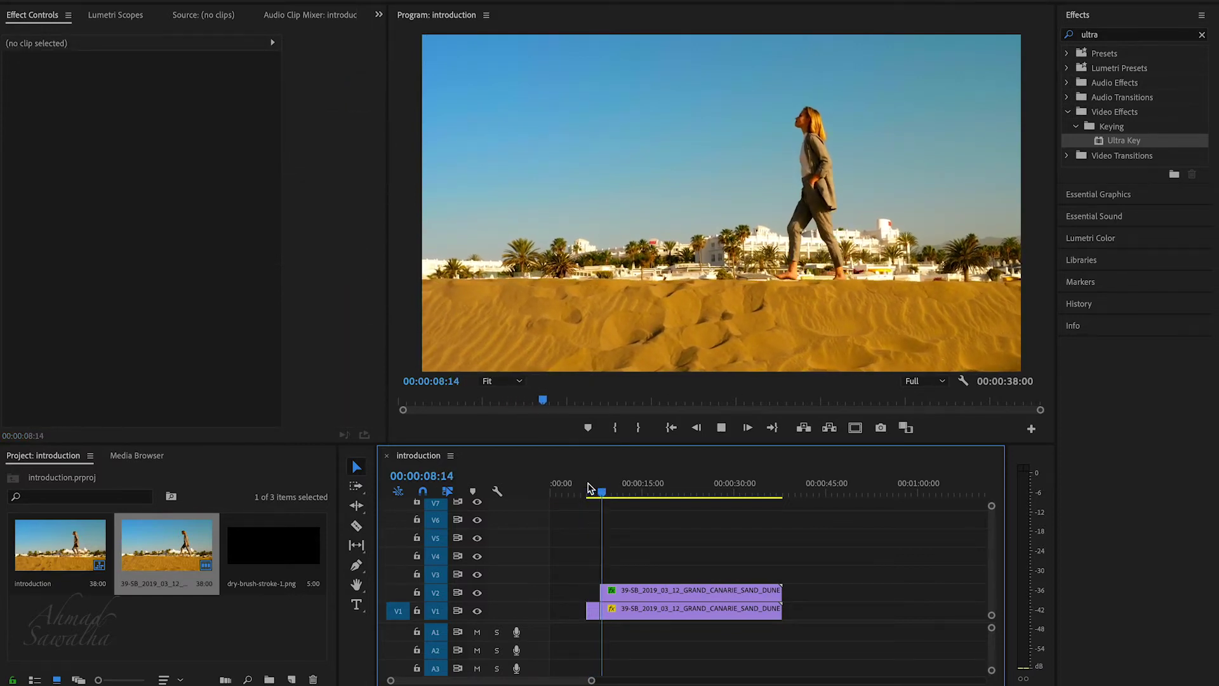
{"action": "left_click", "coordinate": [657, 589]}
{"action": "left_click_drag", "start_coordinate": [606, 486], "coordinate": [602, 488]}
{"action": "left_click", "coordinate": [651, 590]}
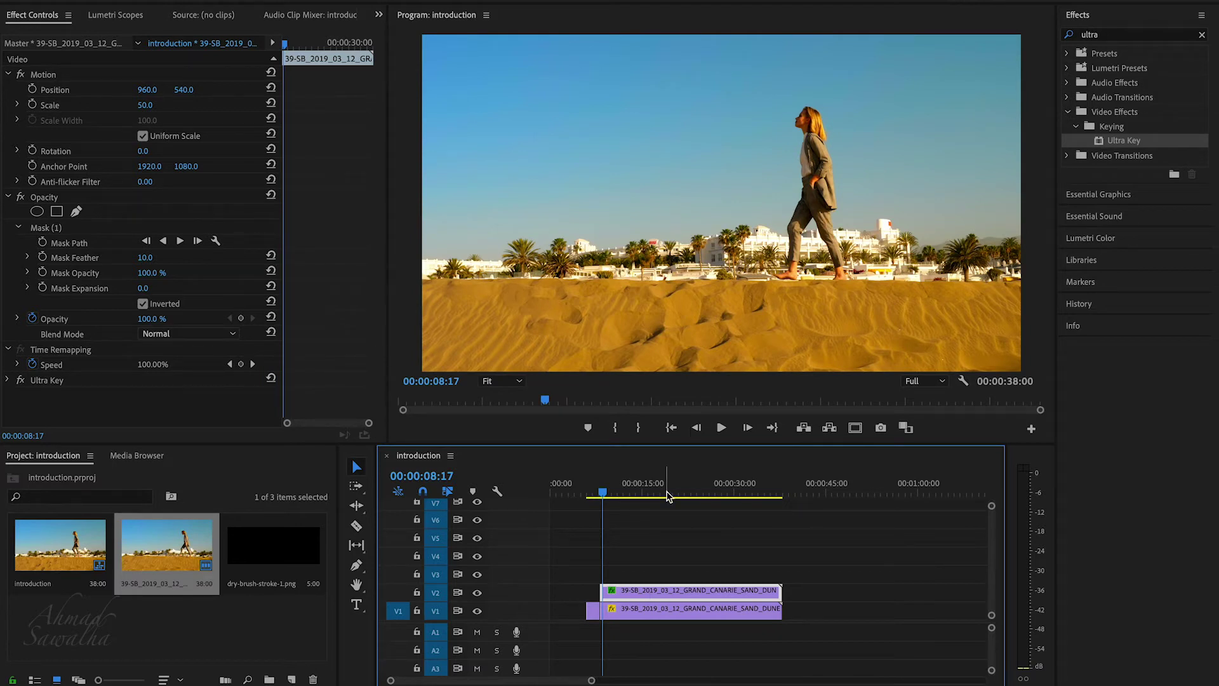
Nest the masked woman clip as Nested Sequence 01
{"action": "right_click", "coordinate": [657, 591]}
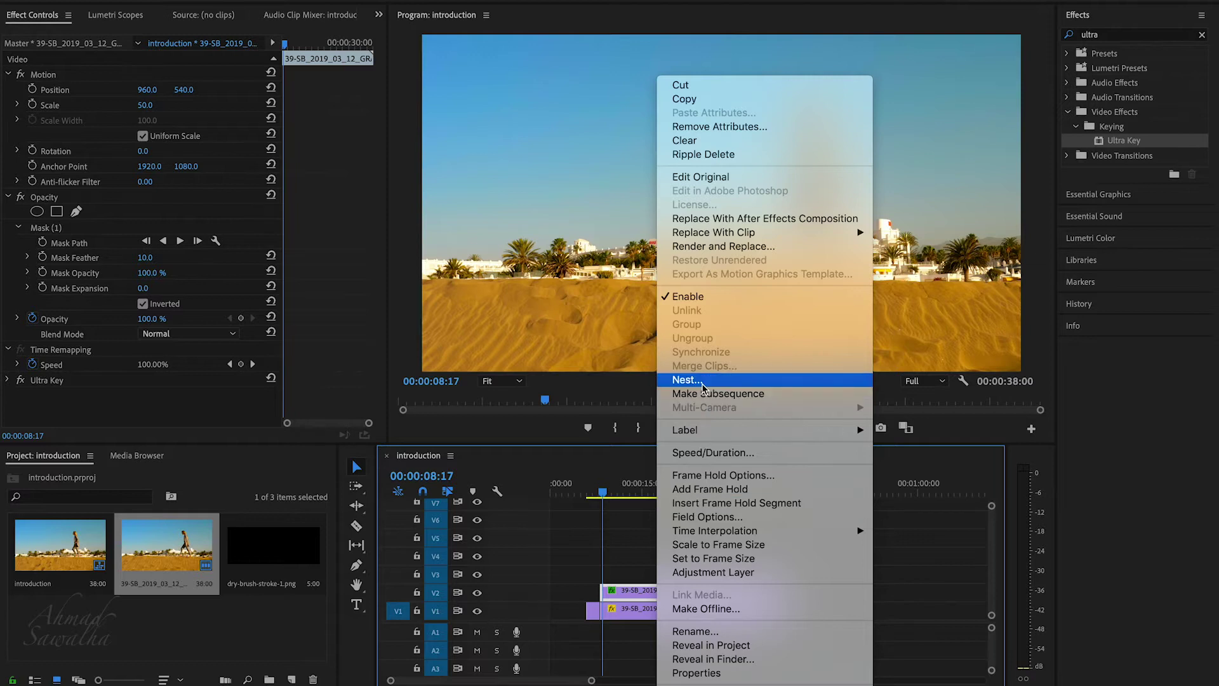
{"action": "left_click", "coordinate": [702, 383]}
{"action": "left_click", "coordinate": [654, 357]}
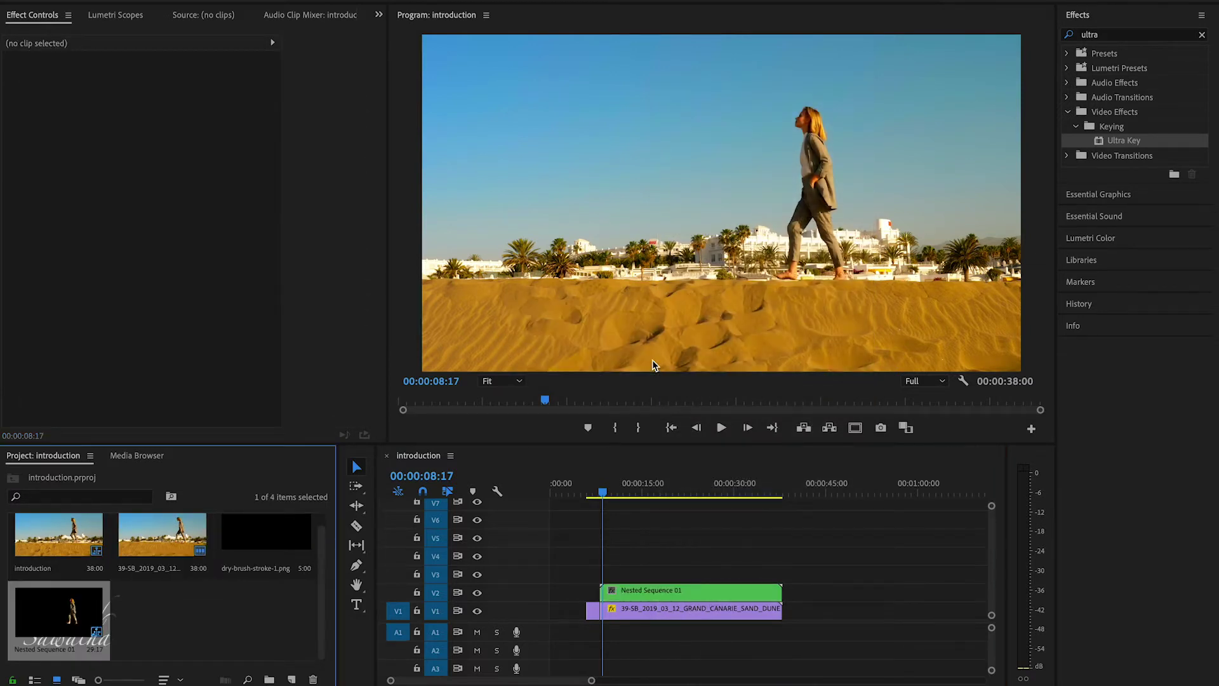
Apply the Paint Bucket effect to Nested Sequence 01, filling the frame red
{"action": "left_click", "coordinate": [1135, 34]}
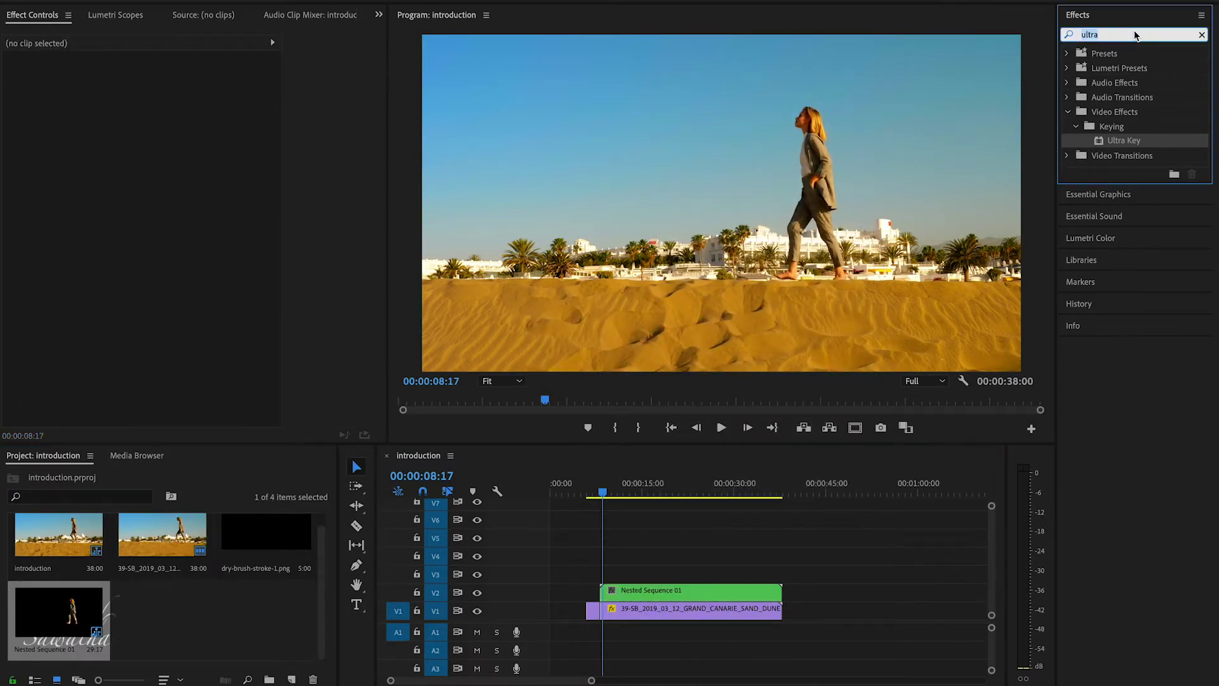
{"action": "type", "text": "pai"}
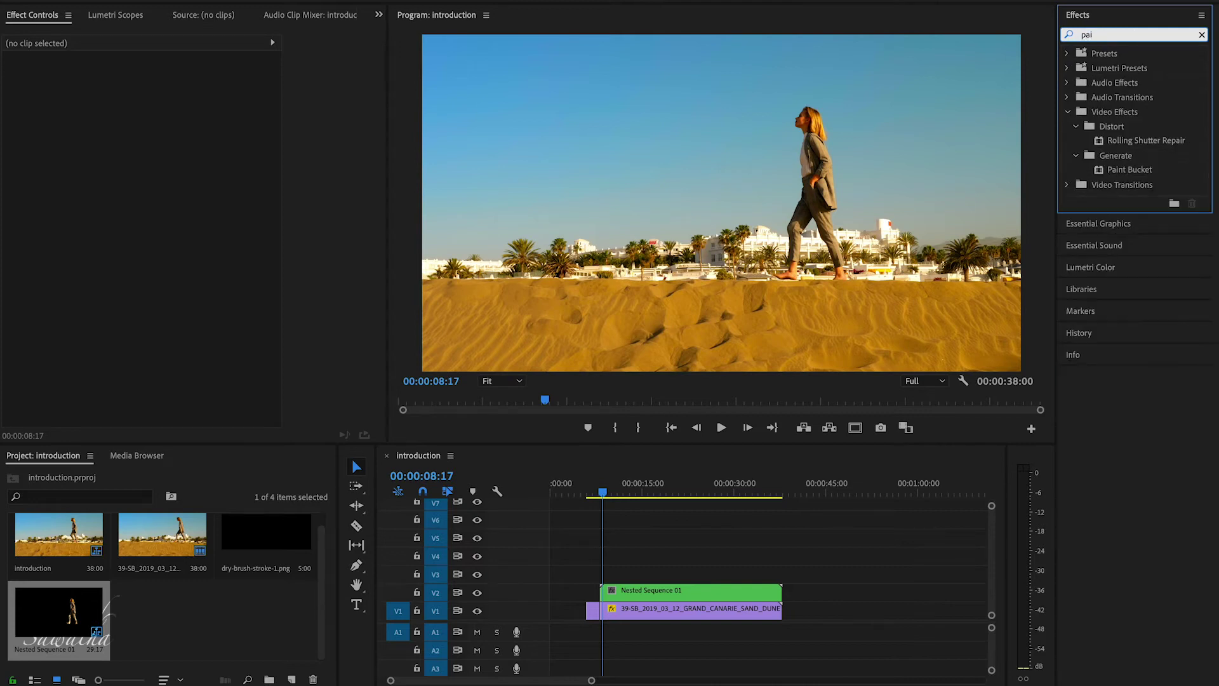
{"action": "type", "text": "nt"}
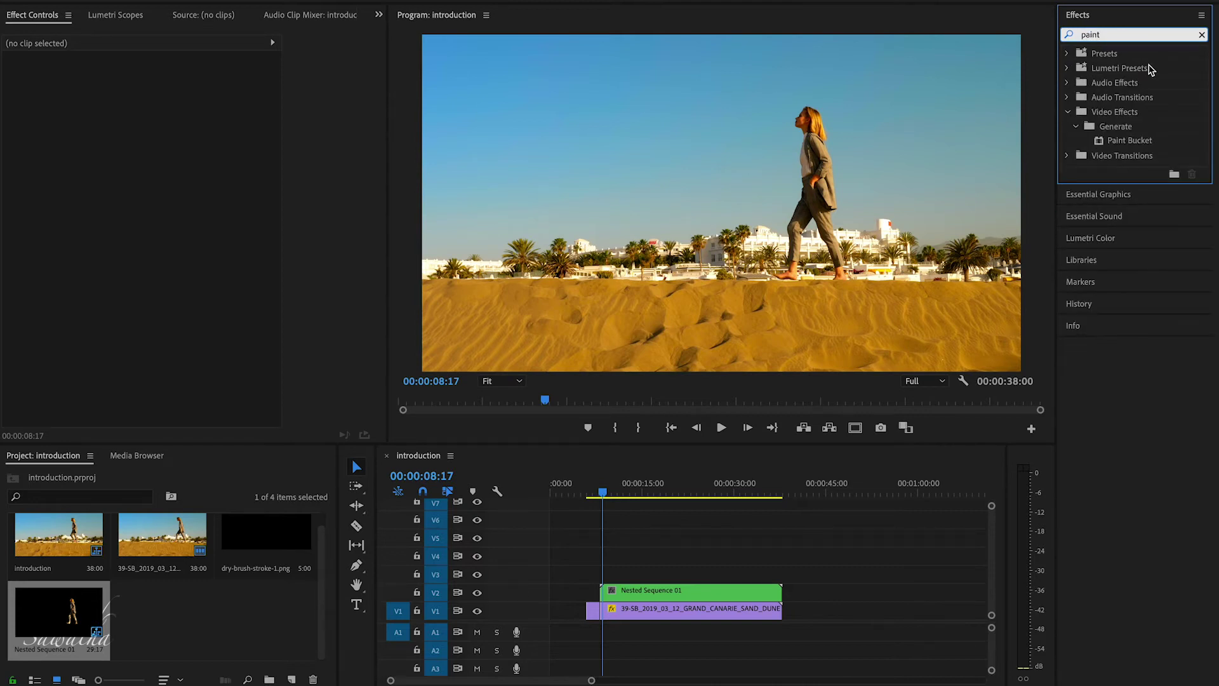
{"action": "left_click", "coordinate": [1127, 143]}
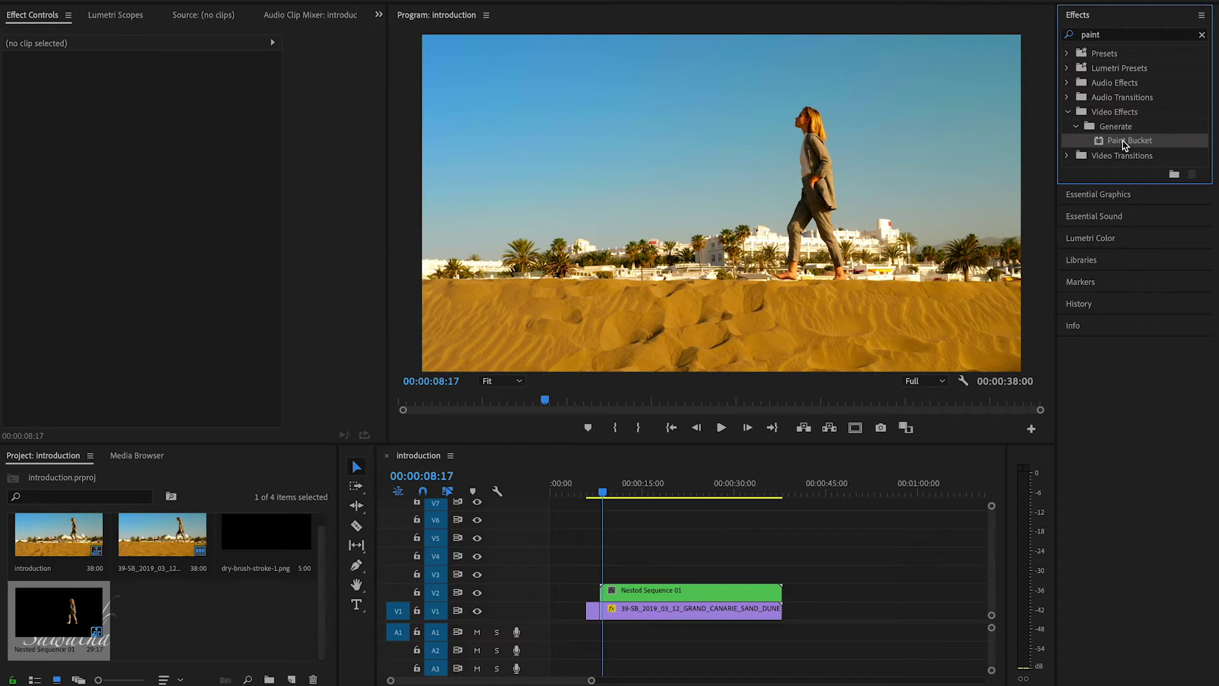
{"action": "left_click_drag", "start_coordinate": [1124, 145], "coordinate": [674, 587]}
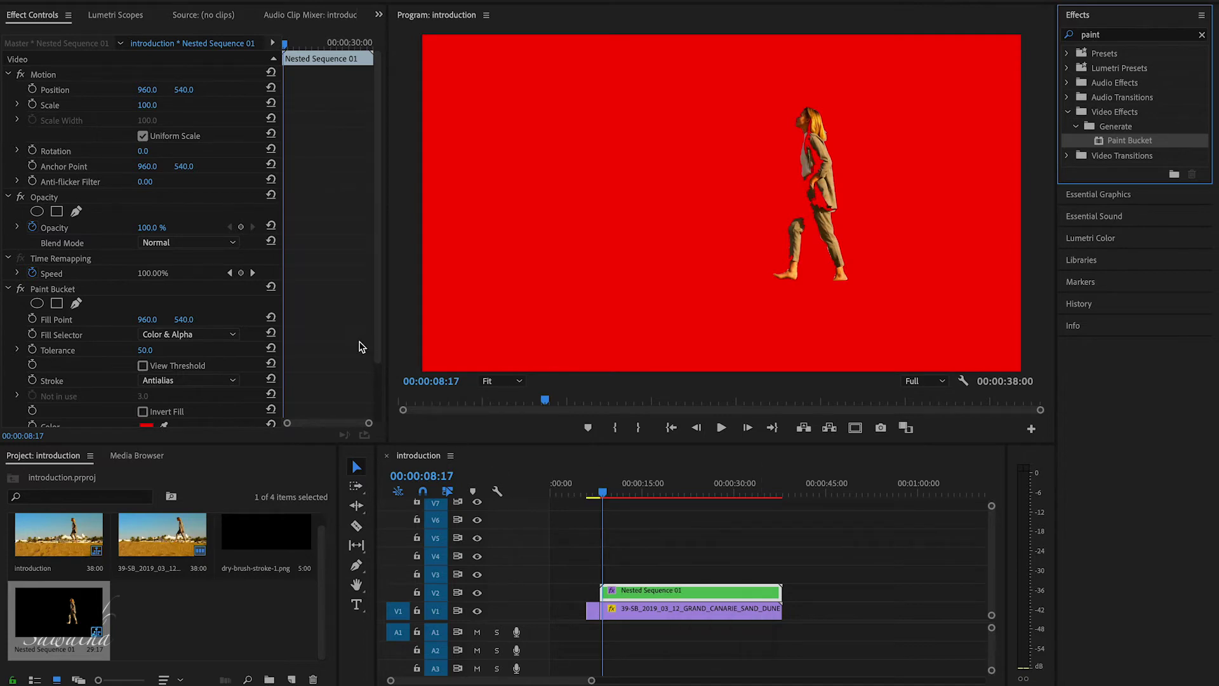
{"action": "scroll", "coordinate": [360, 343], "scroll_direction": "down", "scroll_amount": 3}
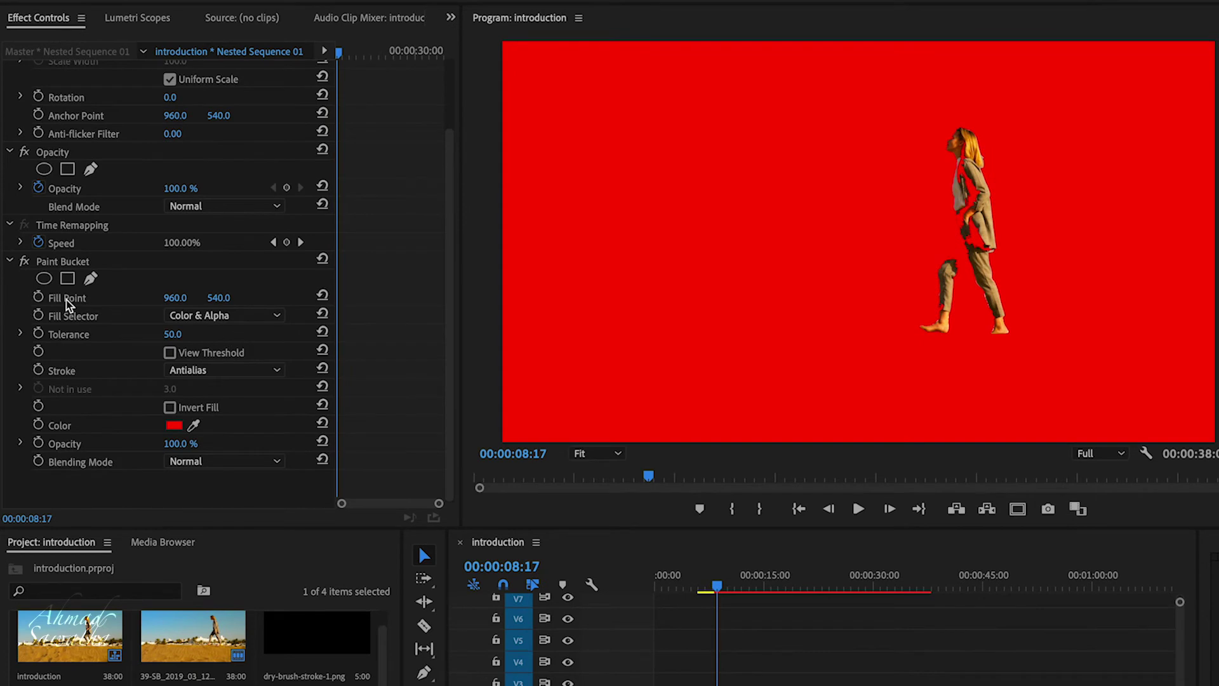
Reset the Paint Bucket fill point, and set Fill Selector to Transparency and Stroke to Stroke
{"action": "left_click", "coordinate": [66, 298]}
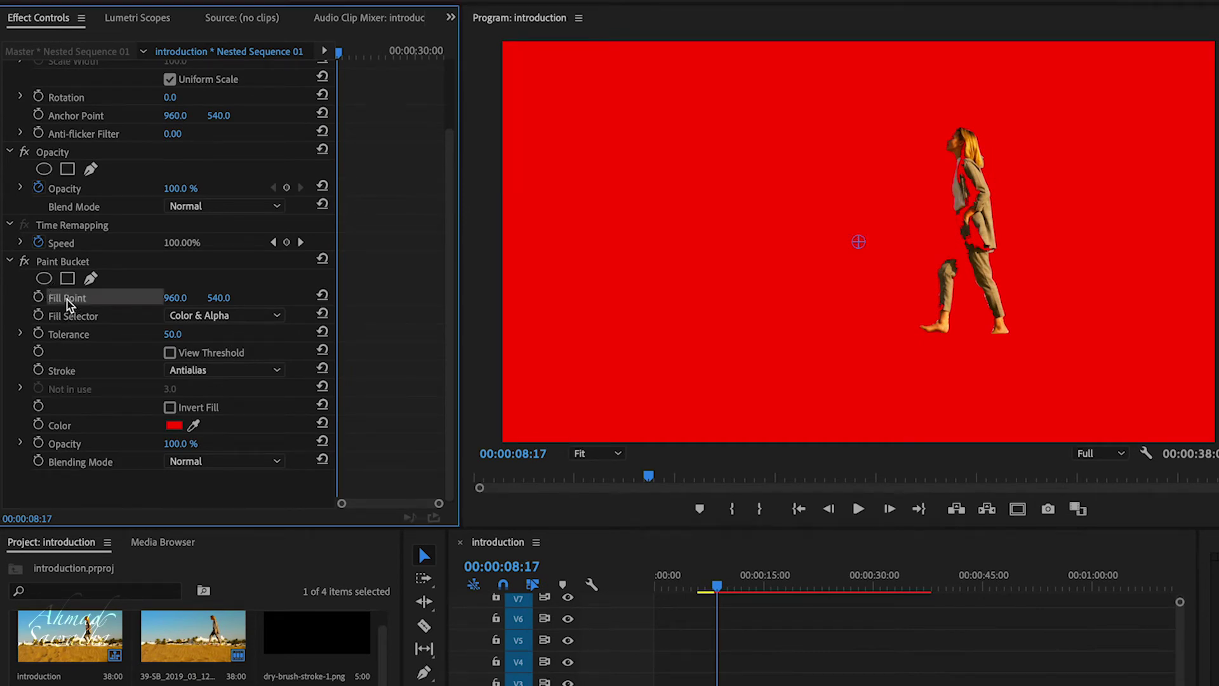
{"action": "left_click_drag", "start_coordinate": [860, 242], "coordinate": [1059, 213]}
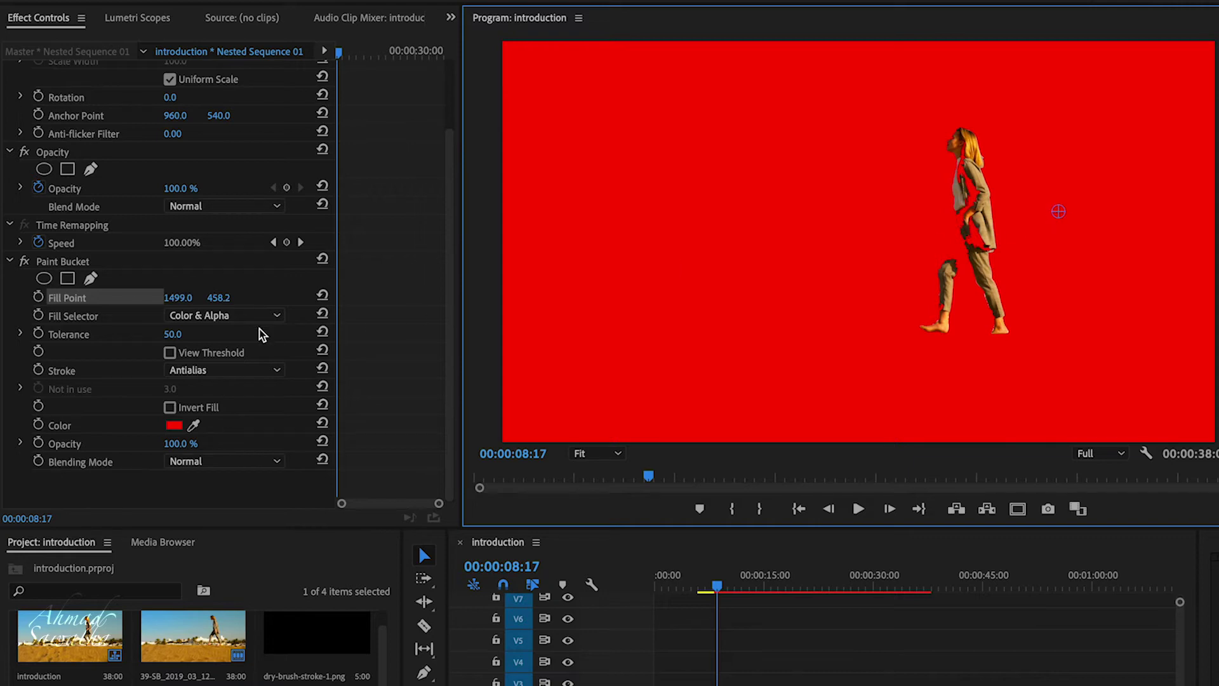
{"action": "left_click", "coordinate": [322, 295]}
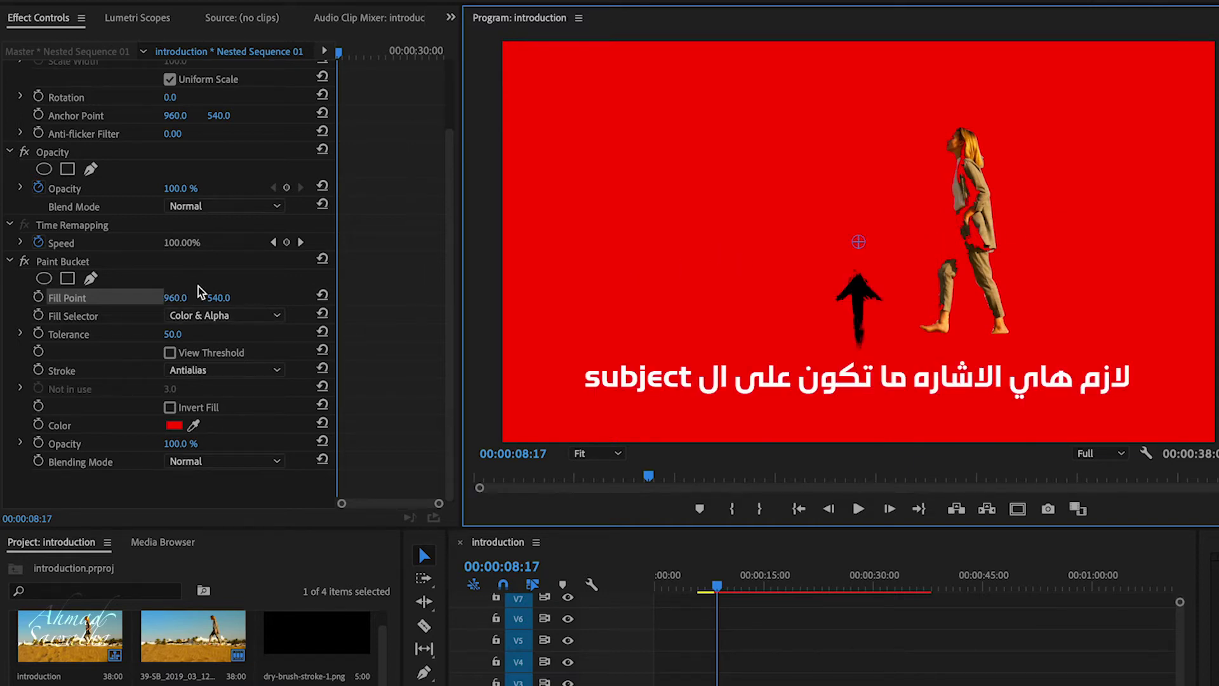
{"action": "left_click", "coordinate": [213, 316]}
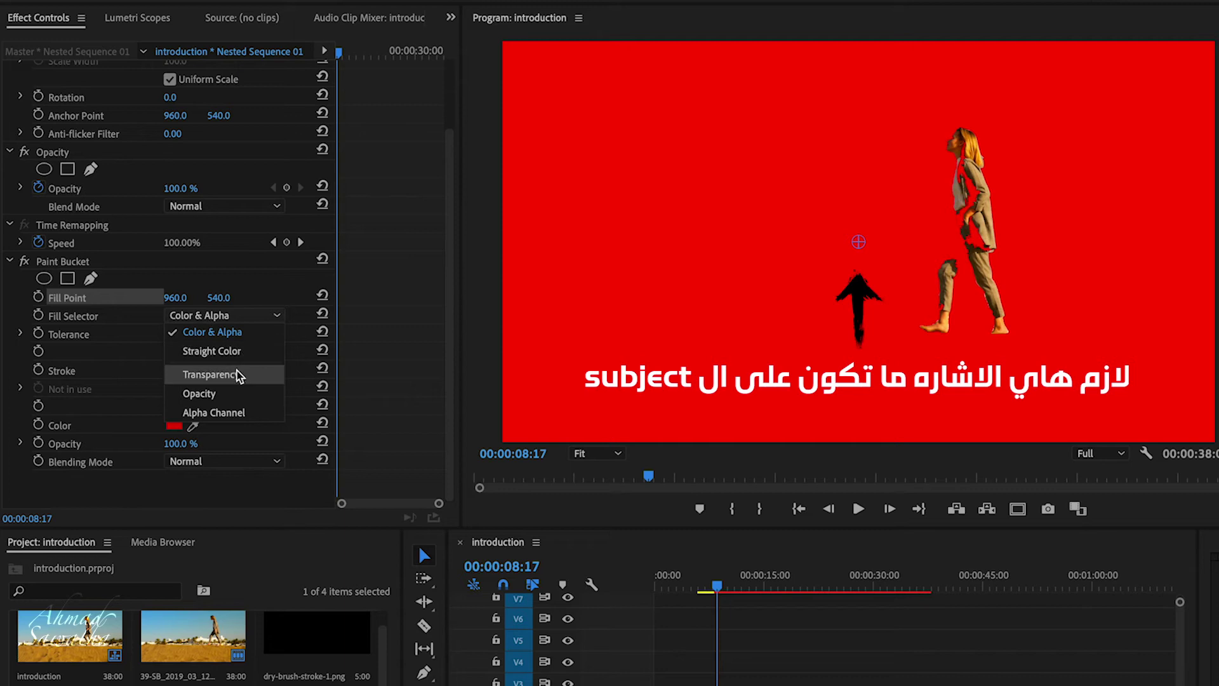
{"action": "left_click", "coordinate": [241, 379]}
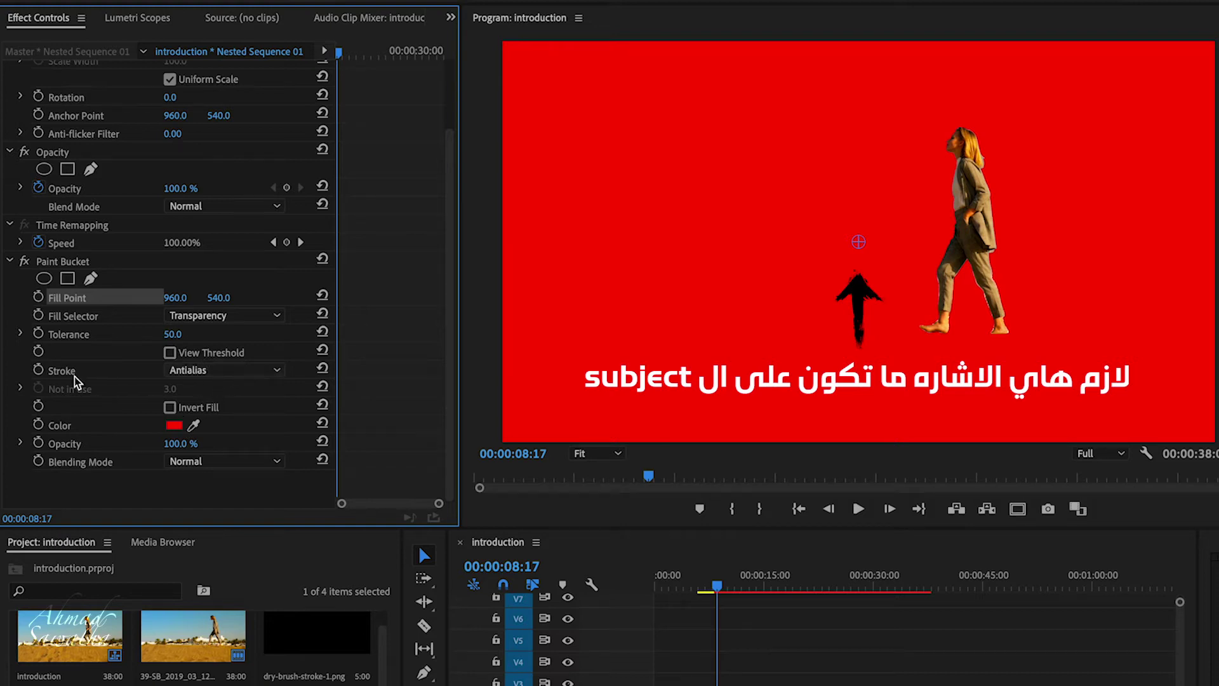
{"action": "left_click", "coordinate": [215, 372]}
{"action": "left_click", "coordinate": [196, 463]}
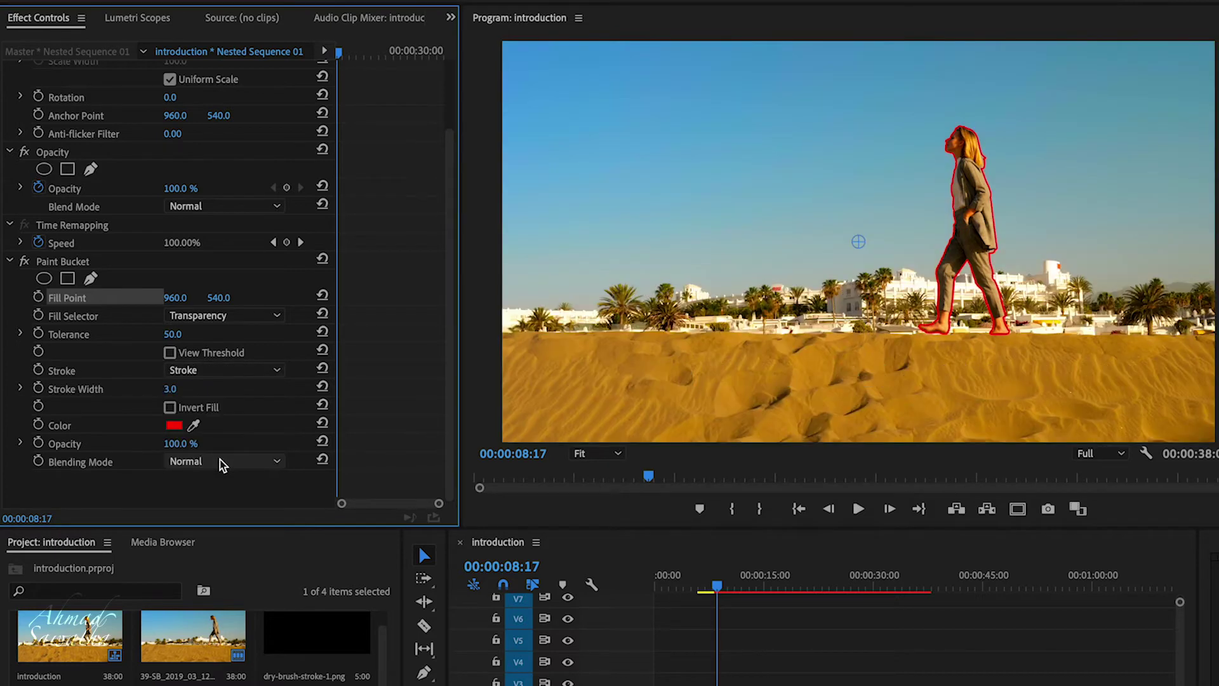
Make the Paint Bucket outline white (FFFFFF) with a Stroke Width of about 8.8
{"action": "left_click", "coordinate": [174, 425]}
{"action": "left_click_drag", "start_coordinate": [574, 346], "coordinate": [515, 387]}
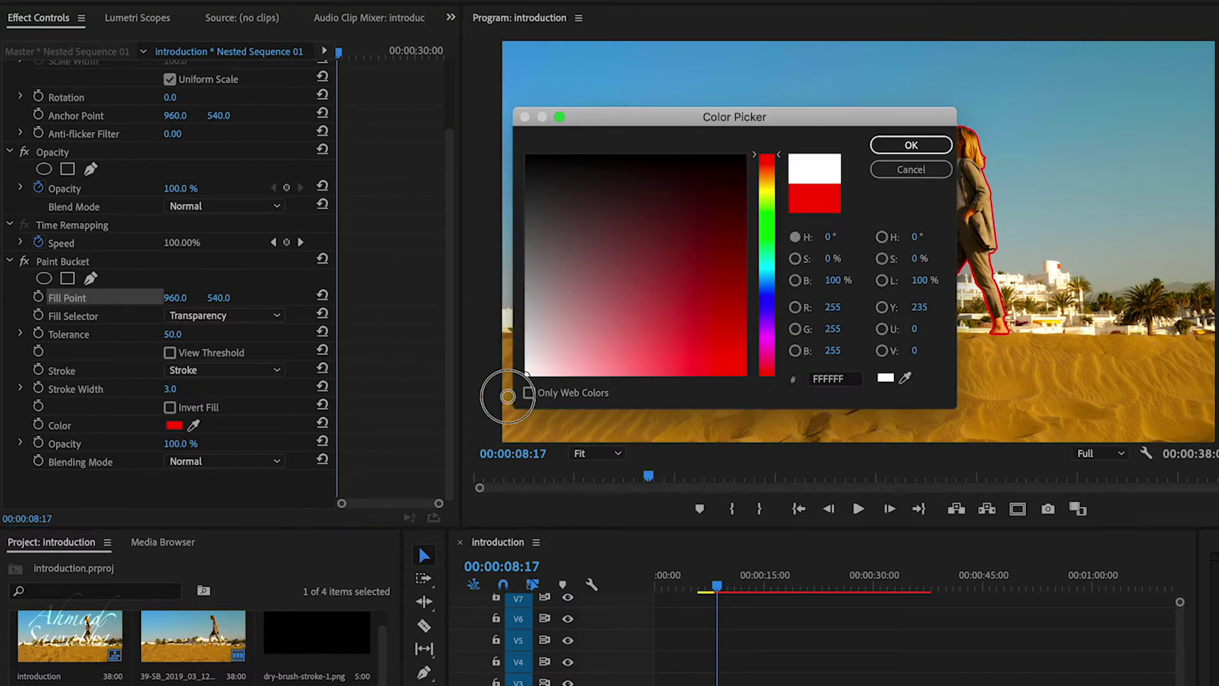
{"action": "left_click", "coordinate": [914, 146]}
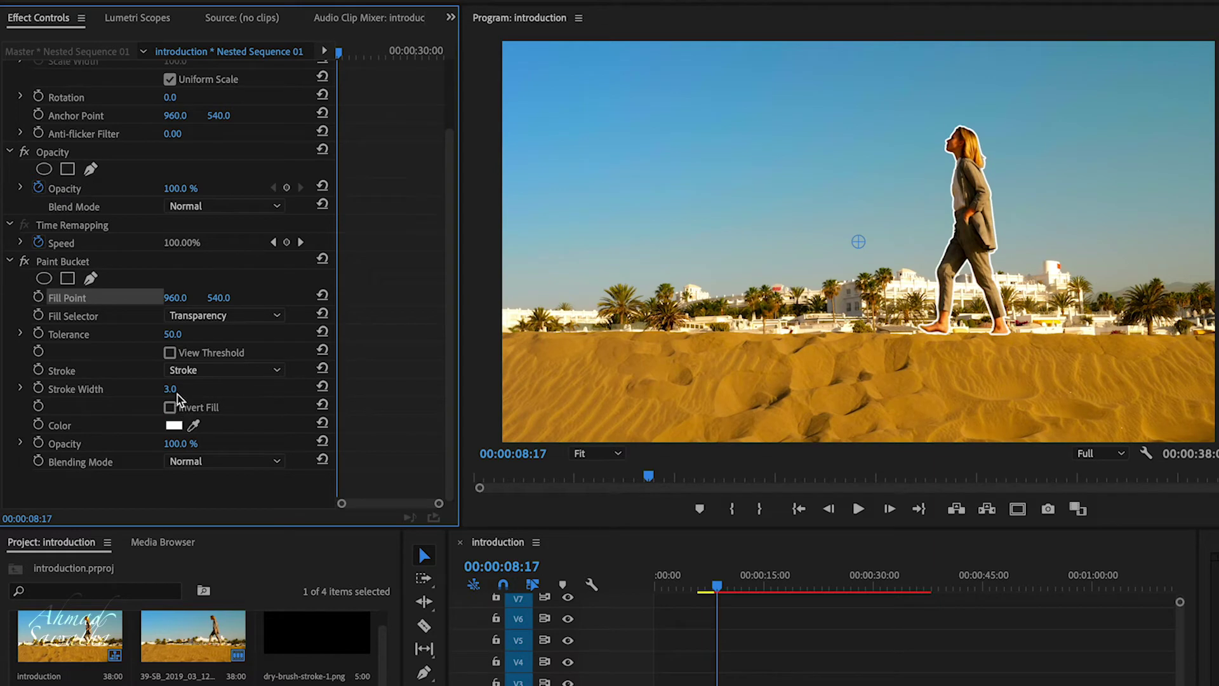
{"action": "mouse_move", "coordinate": [168, 389]}
{"action": "left_mouse_down"}
{"action": "mouse_move", "coordinate": [407, 389]}
{"action": "mouse_move", "coordinate": [168, 389]}
{"action": "mouse_move", "coordinate": [220, 388]}
{"action": "mouse_move", "coordinate": [200, 388]}
{"action": "left_mouse_up"}
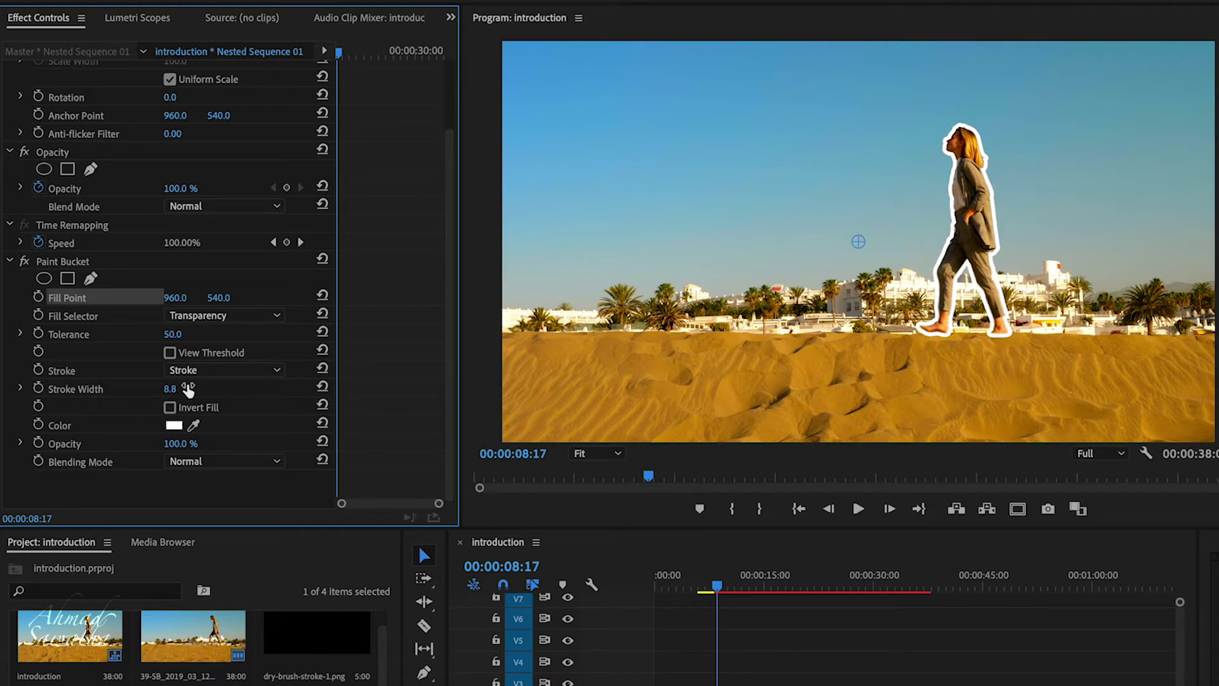
{"action": "left_click", "coordinate": [707, 579]}
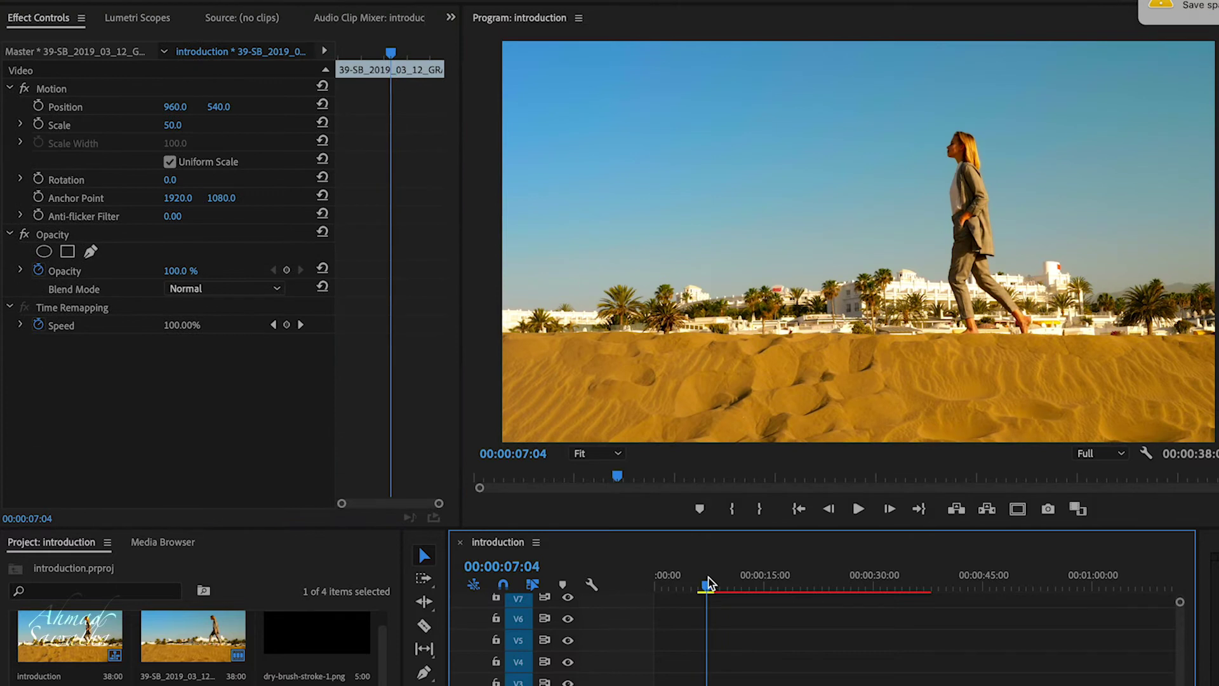
Set Lumetri Color Saturation on the V1 dunes clip to 48.1
{"action": "key", "text": "space"}
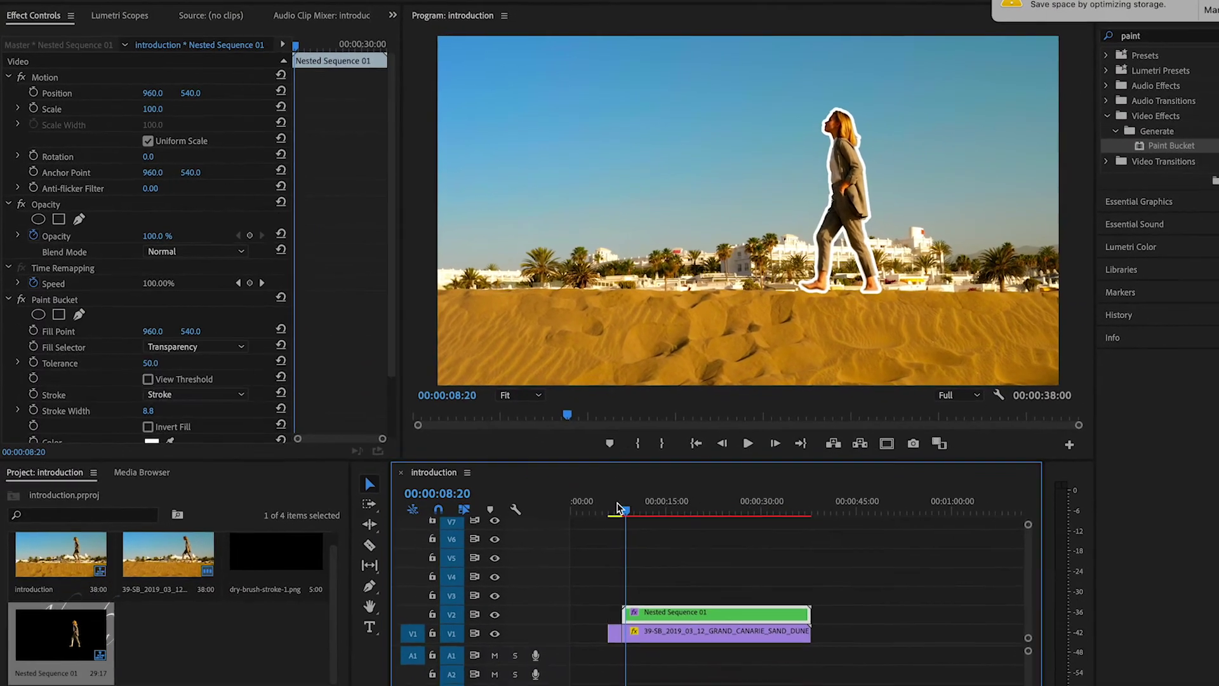
{"action": "left_click", "coordinate": [676, 635]}
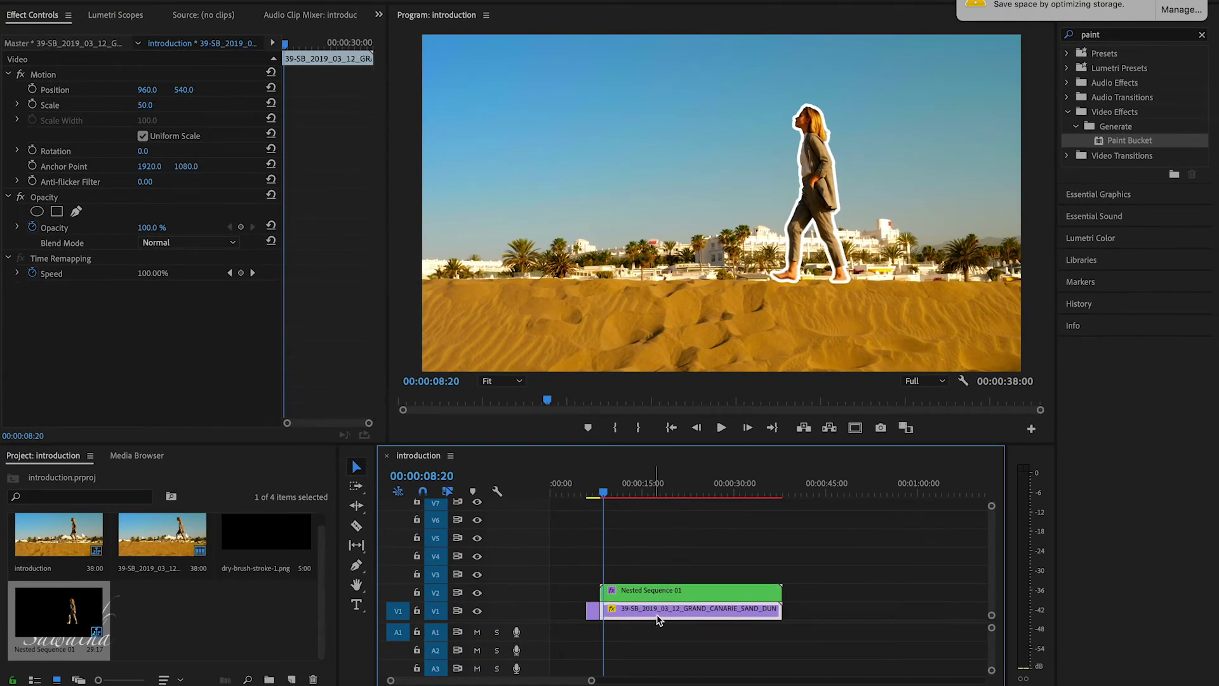
{"action": "left_click", "coordinate": [1105, 251]}
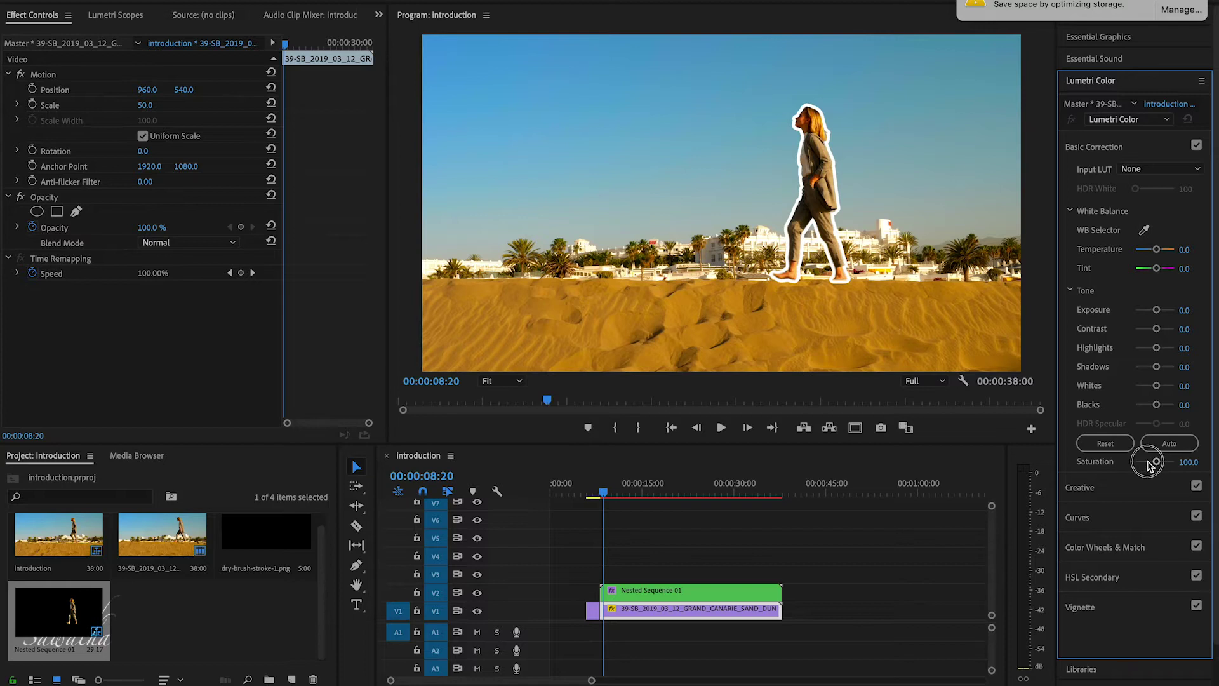
{"action": "left_click", "coordinate": [1143, 462]}
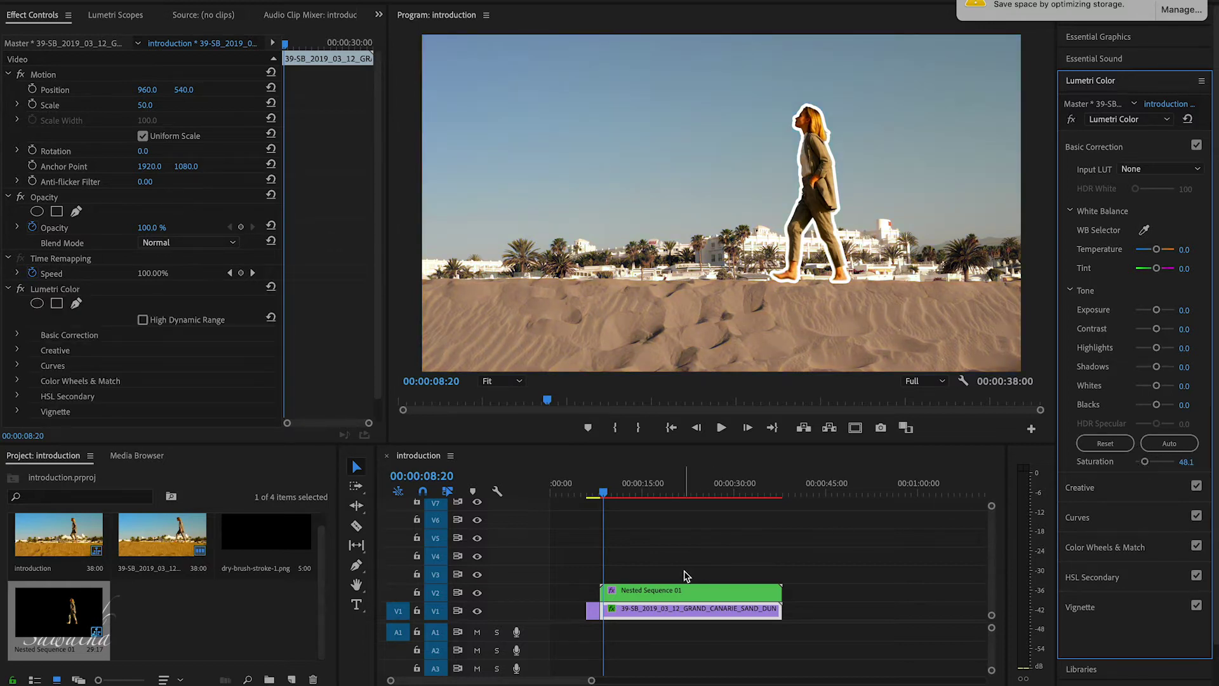
{"action": "key", "text": "t"}
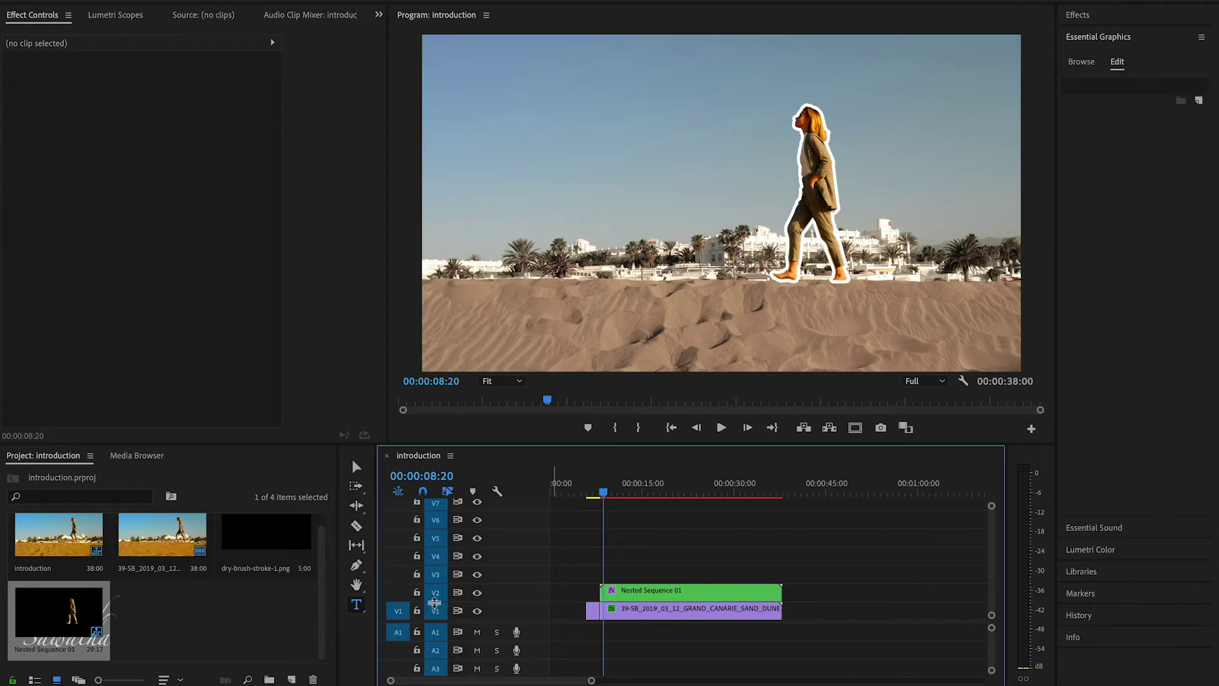
Type a 'Name' text title in the sky of the Program monitor, creating a graphic on V3
{"action": "left_click", "coordinate": [706, 174]}
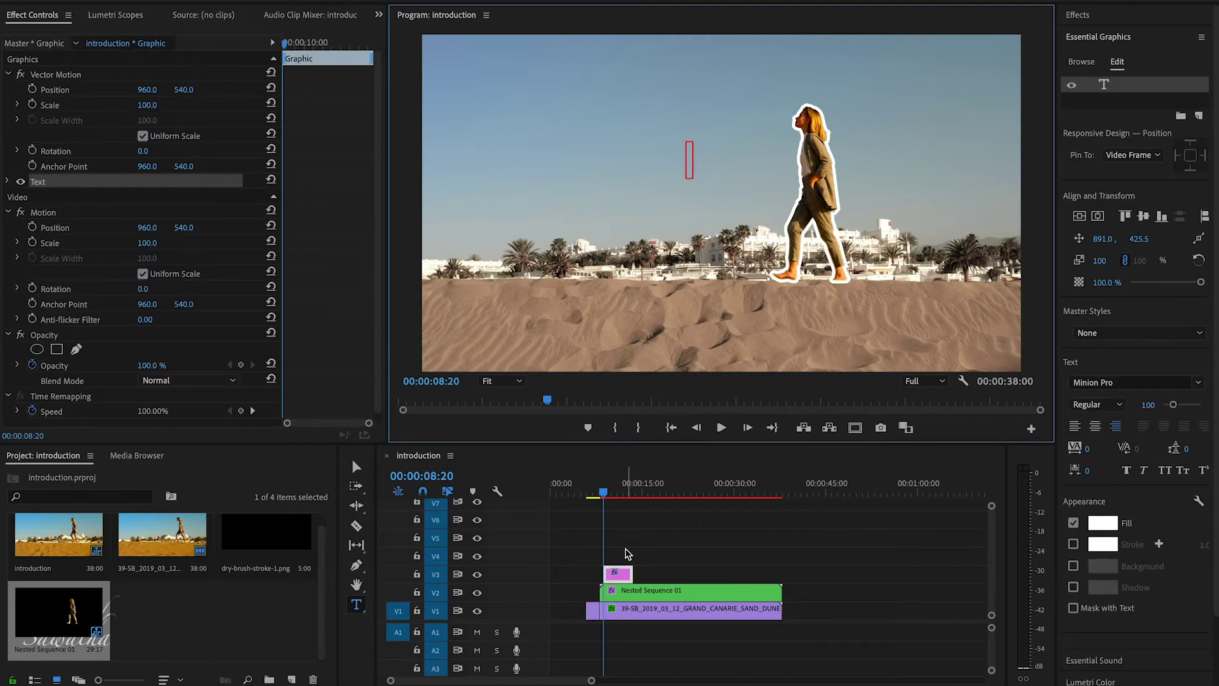
{"action": "type", "text": "="}
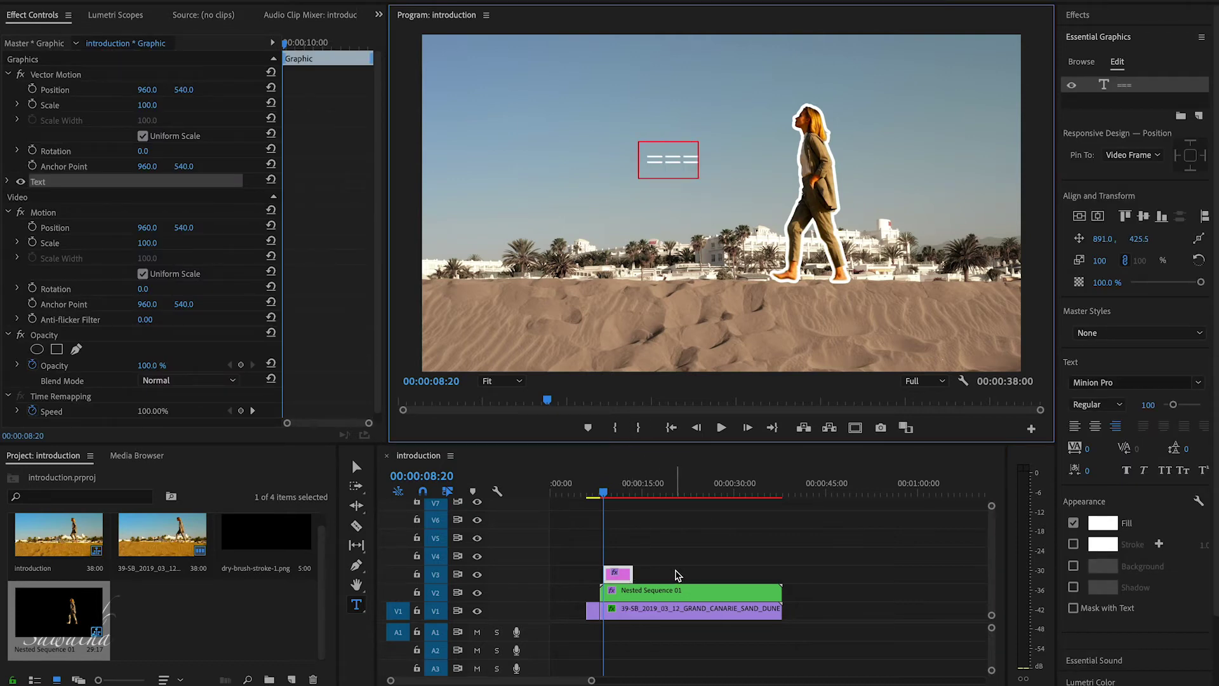
{"action": "key", "text": "BackSpace"}
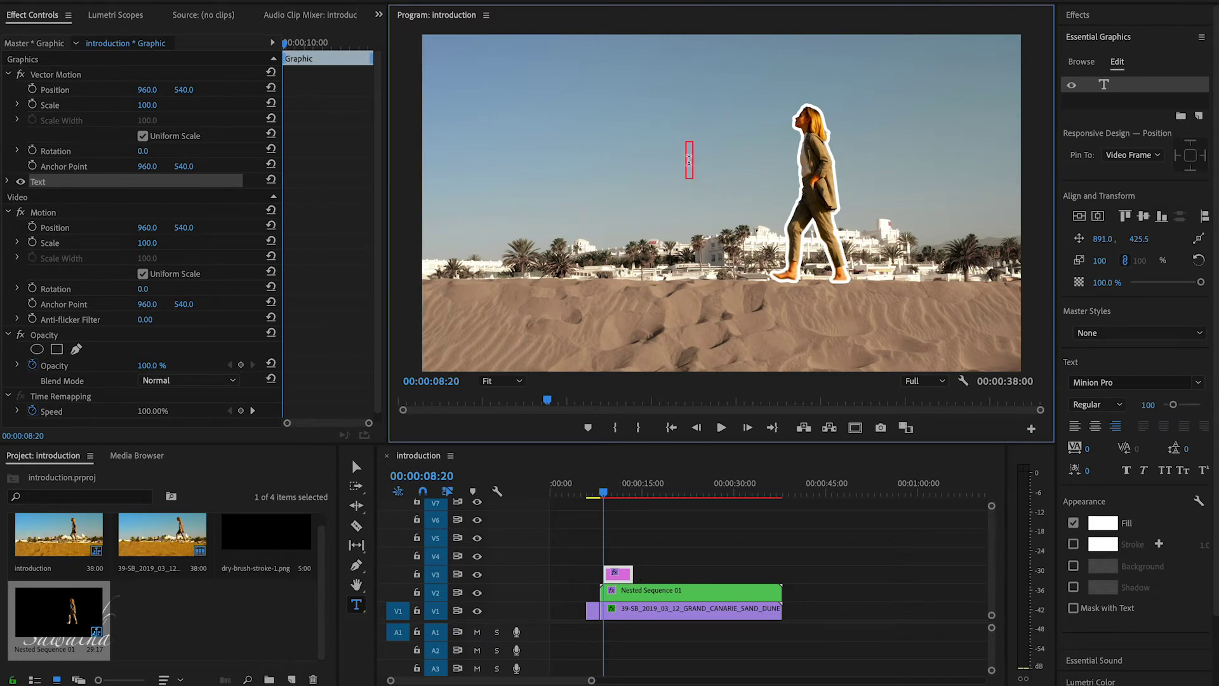
{"action": "type", "text": "Name"}
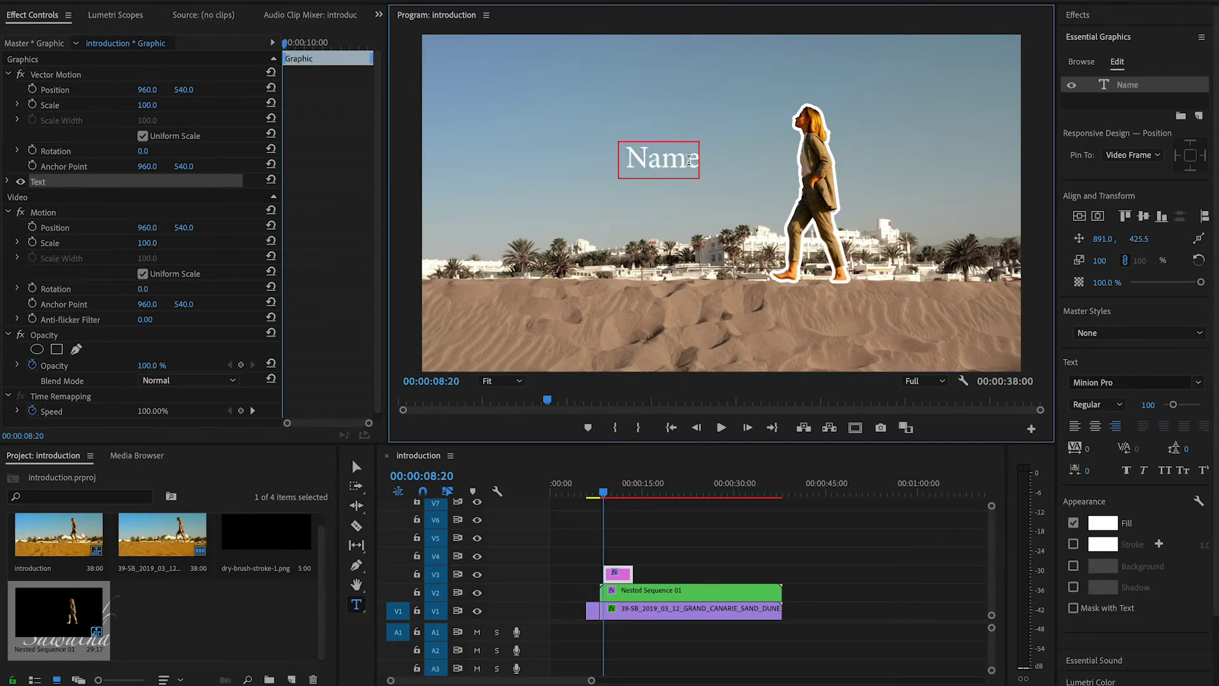
{"action": "left_click", "coordinate": [624, 576]}
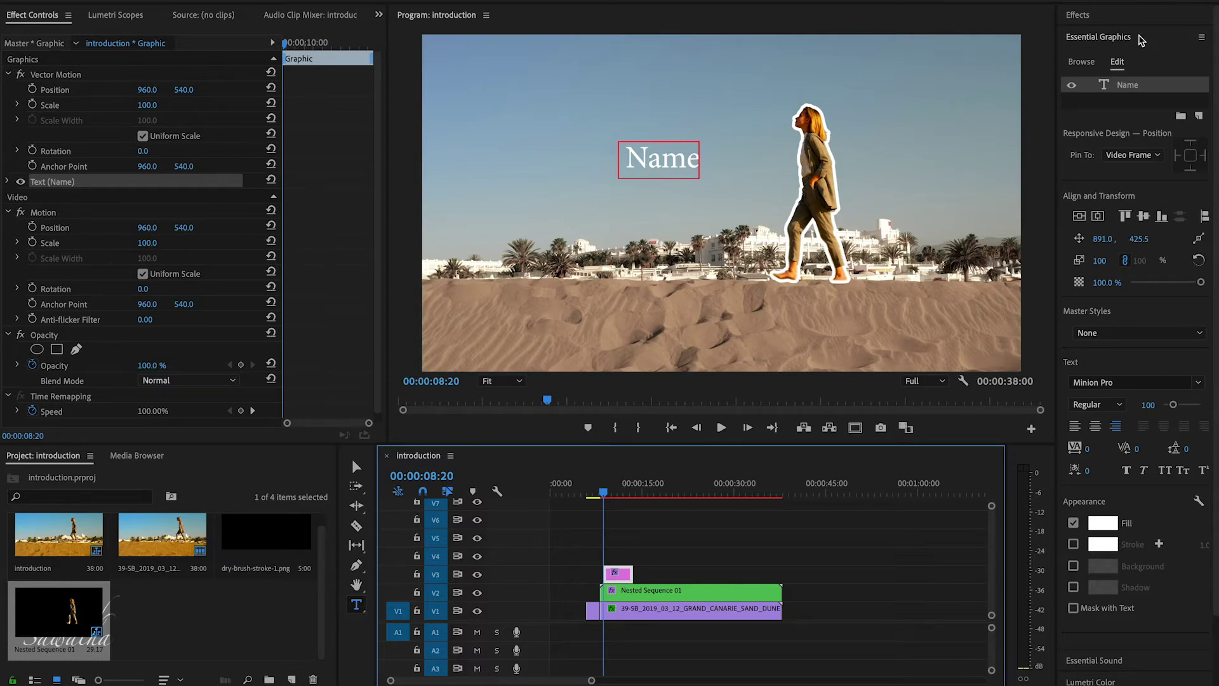
{"action": "left_click", "coordinate": [1142, 97]}
Scale the Name text layer up to 186, then back down to 161
{"action": "left_click", "coordinate": [1129, 92]}
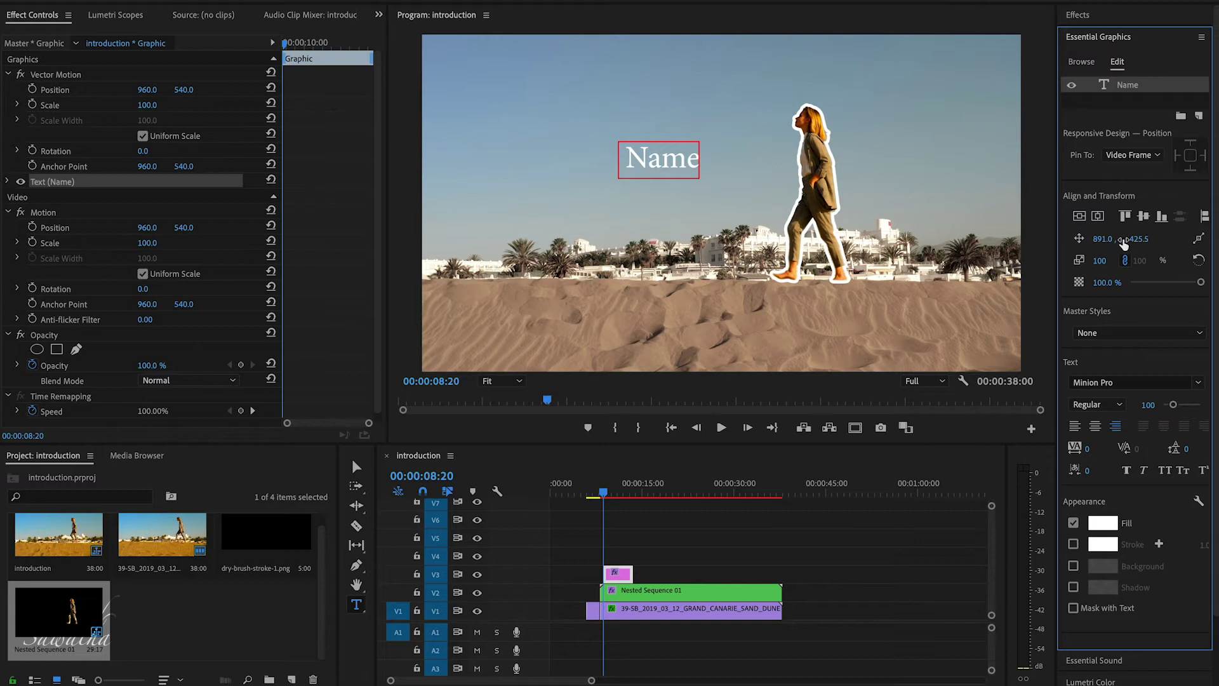
{"action": "mouse_move", "coordinate": [1099, 261]}
{"action": "left_mouse_down"}
{"action": "mouse_move", "coordinate": [1143, 240]}
{"action": "mouse_move", "coordinate": [1109, 238]}
{"action": "mouse_move", "coordinate": [1141, 238]}
{"action": "mouse_move", "coordinate": [1130, 239]}
{"action": "left_mouse_up"}
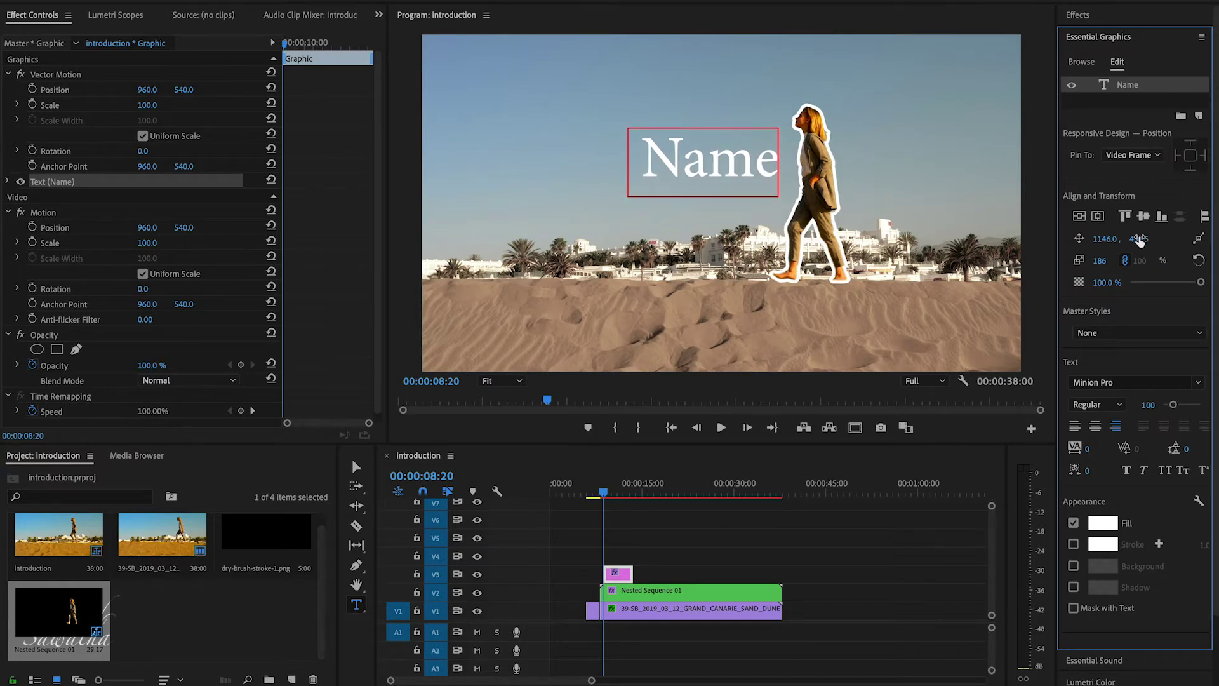
{"action": "left_click_drag", "start_coordinate": [1098, 261], "coordinate": [1083, 260]}
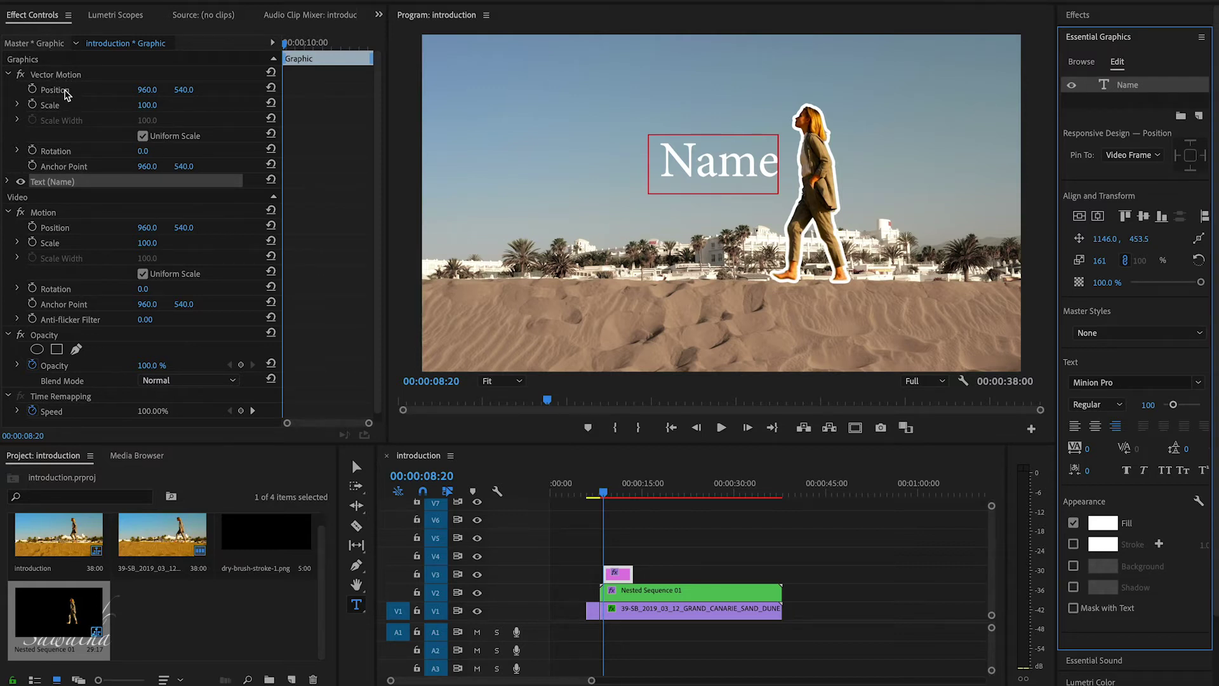
{"action": "left_click", "coordinate": [66, 92]}
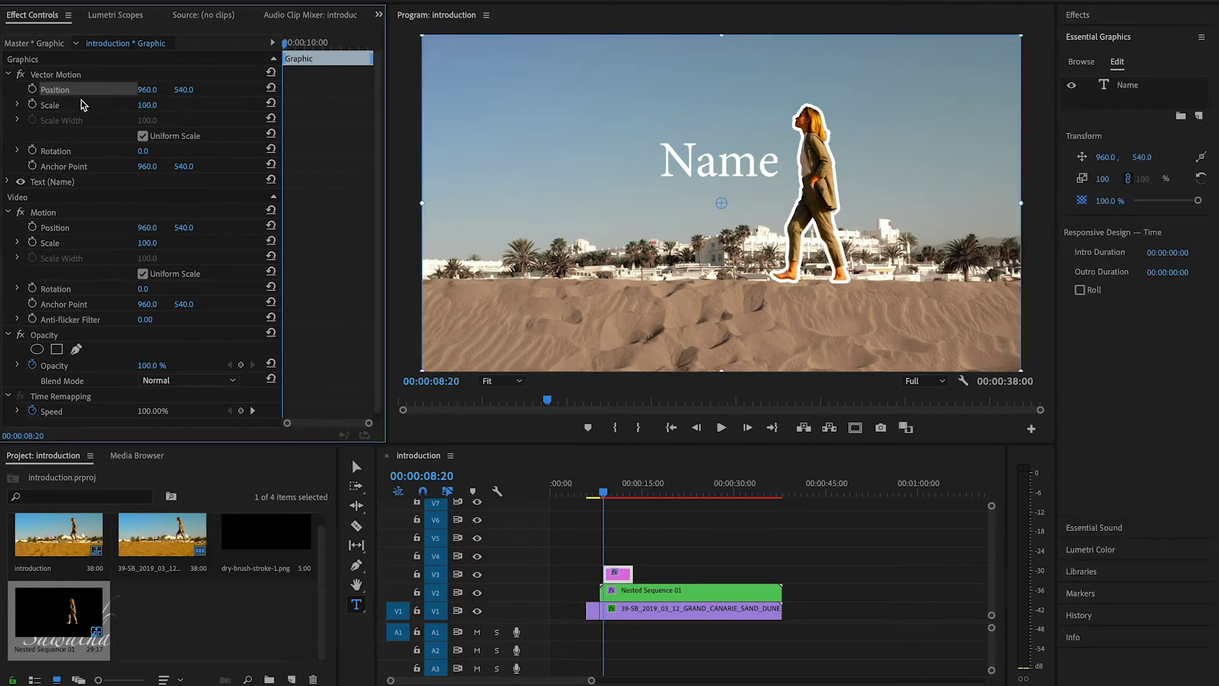
Enable Position animation on the Name graphic and lengthen its clip to match the footage
{"action": "left_click", "coordinate": [33, 90]}
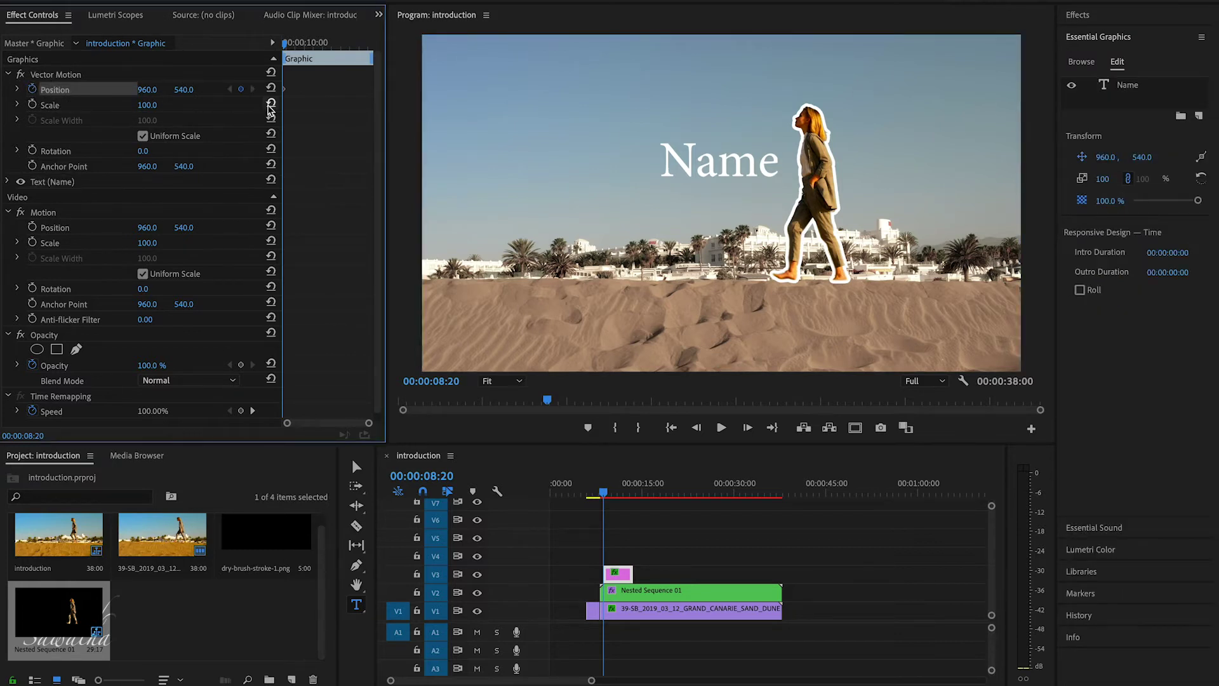
{"action": "left_click_drag", "start_coordinate": [604, 574], "coordinate": [780, 572]}
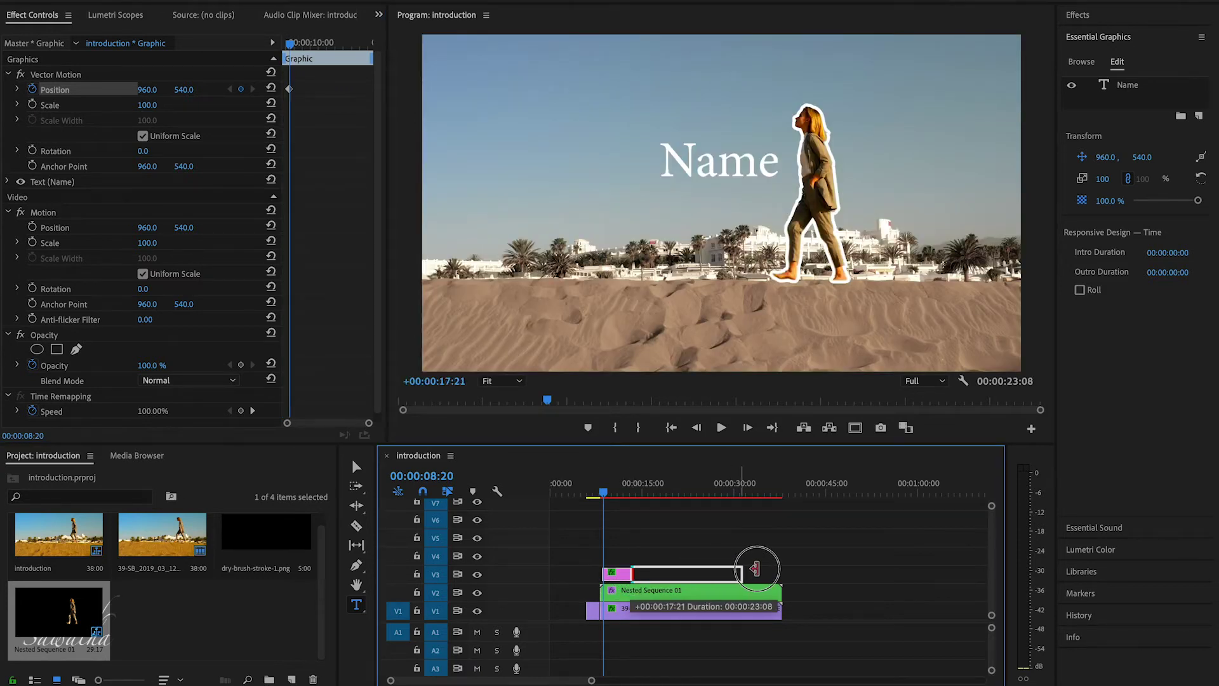
{"action": "key", "text": "Up"}
{"action": "left_click", "coordinate": [303, 135]}
{"action": "key", "text": "equal"}
{"action": "key", "text": "minus"}
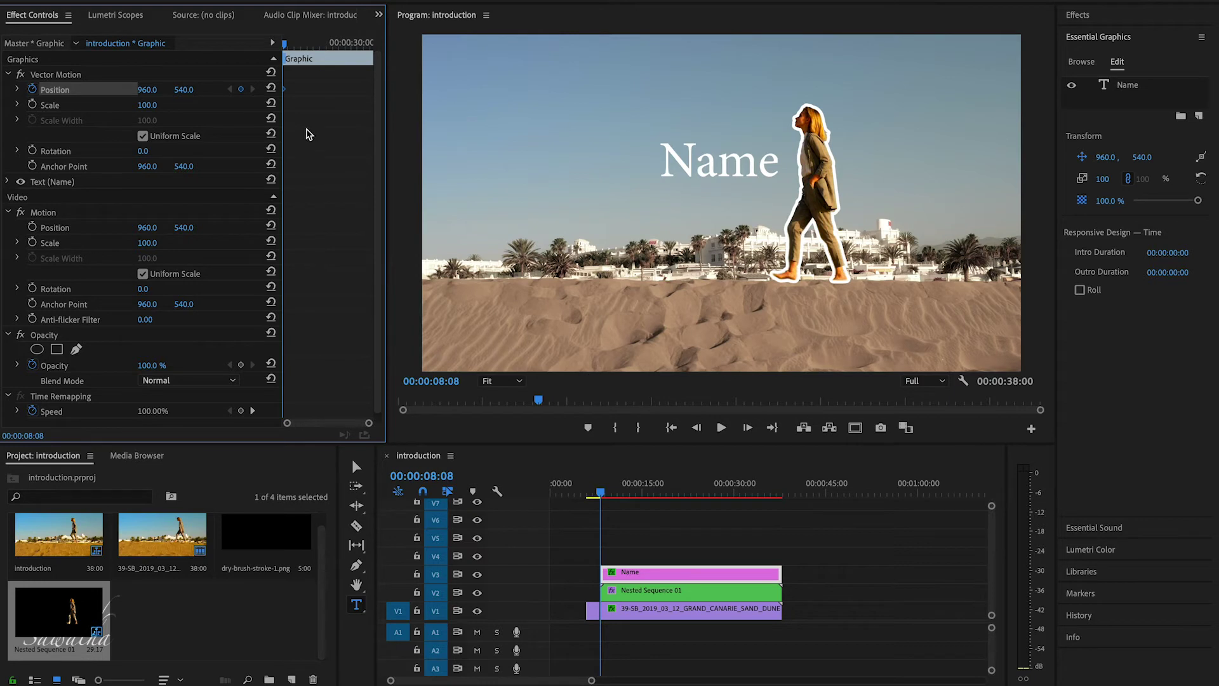
Keyframe the title's resting Position a few frames in, with Position X 2119 at clip start
{"action": "key", "text": "shift+Right"}
{"action": "key", "text": "shift+Right"}
{"action": "key", "text": "shift+Right"}
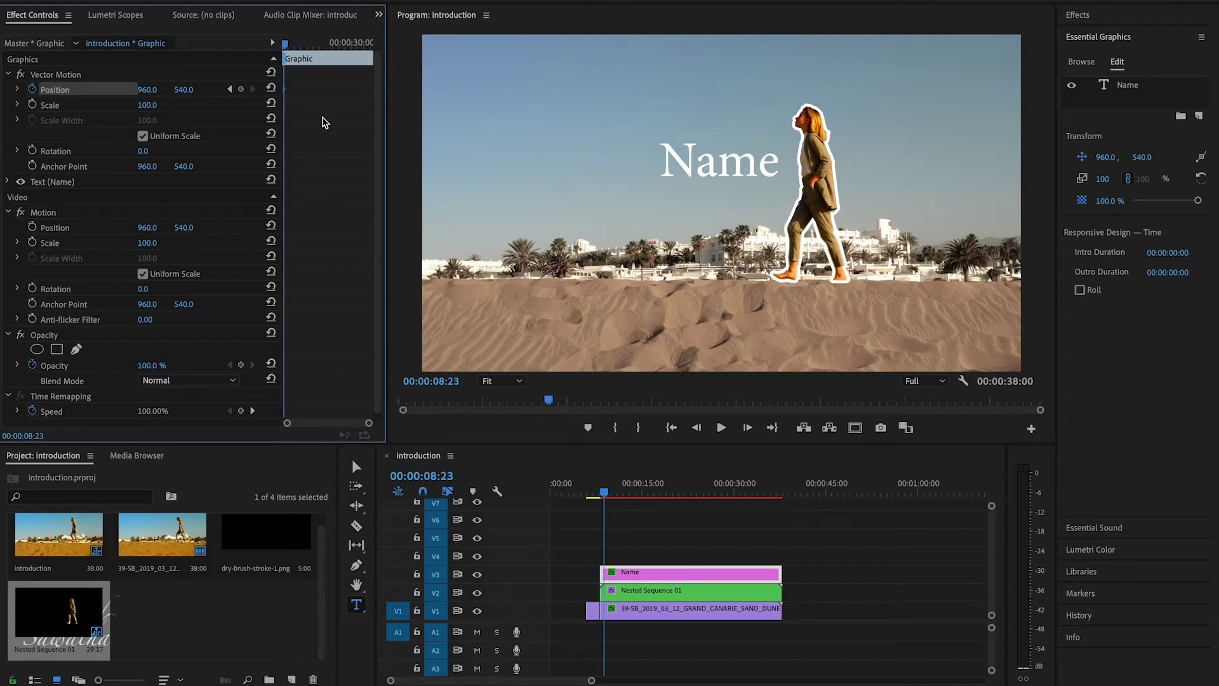
{"action": "left_click", "coordinate": [241, 91]}
{"action": "left_click_drag", "start_coordinate": [287, 50], "coordinate": [251, 48]}
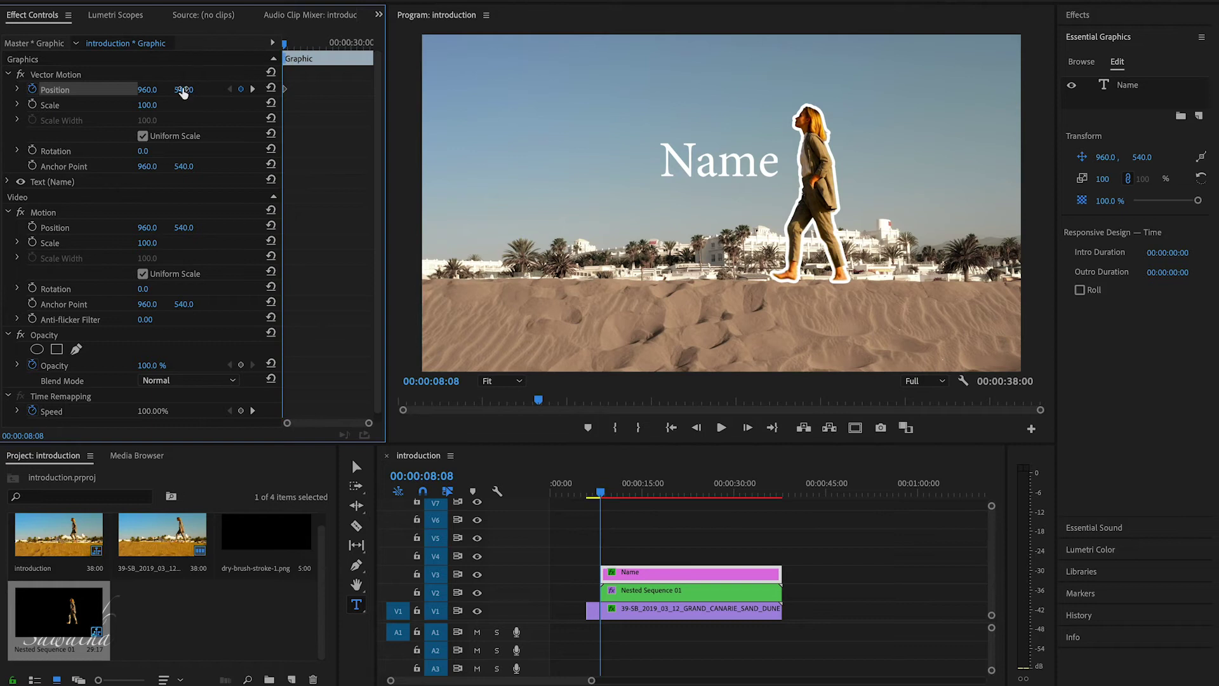
{"action": "left_click_drag", "start_coordinate": [148, 94], "coordinate": [871, 94]}
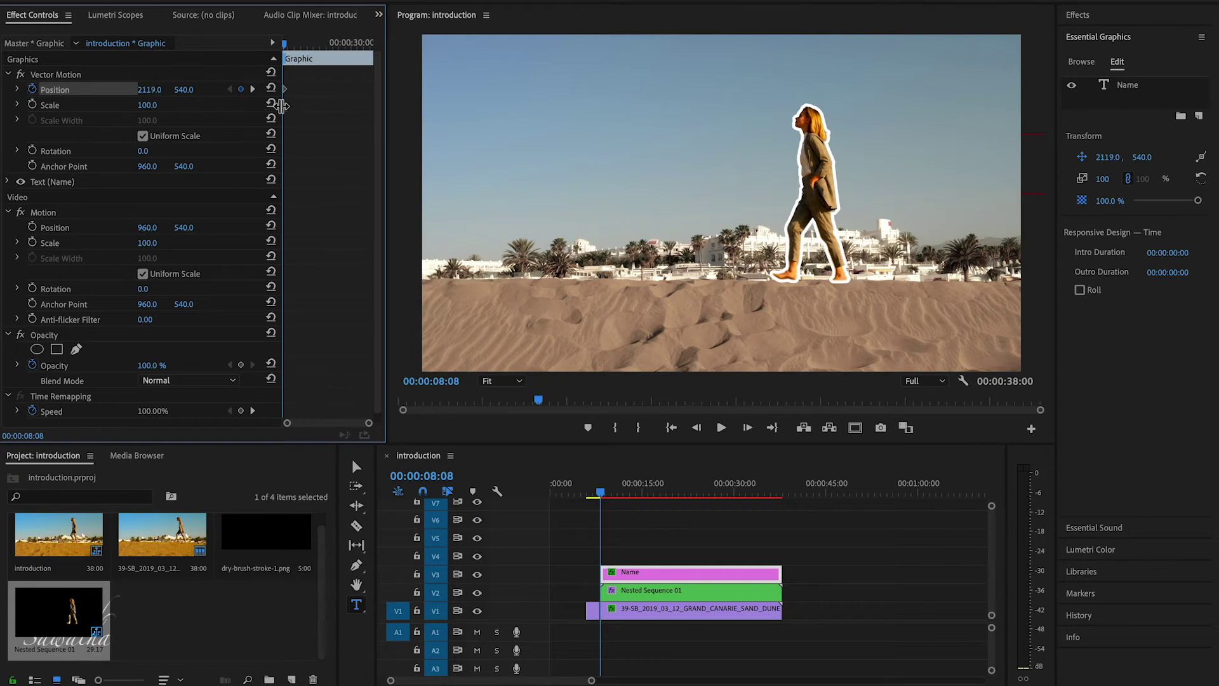
Give the Name title's Position keyframe Ease In interpolation and preview the slide-in
{"action": "scroll", "coordinate": [314, 111], "scroll_direction": "up", "scroll_amount": 4}
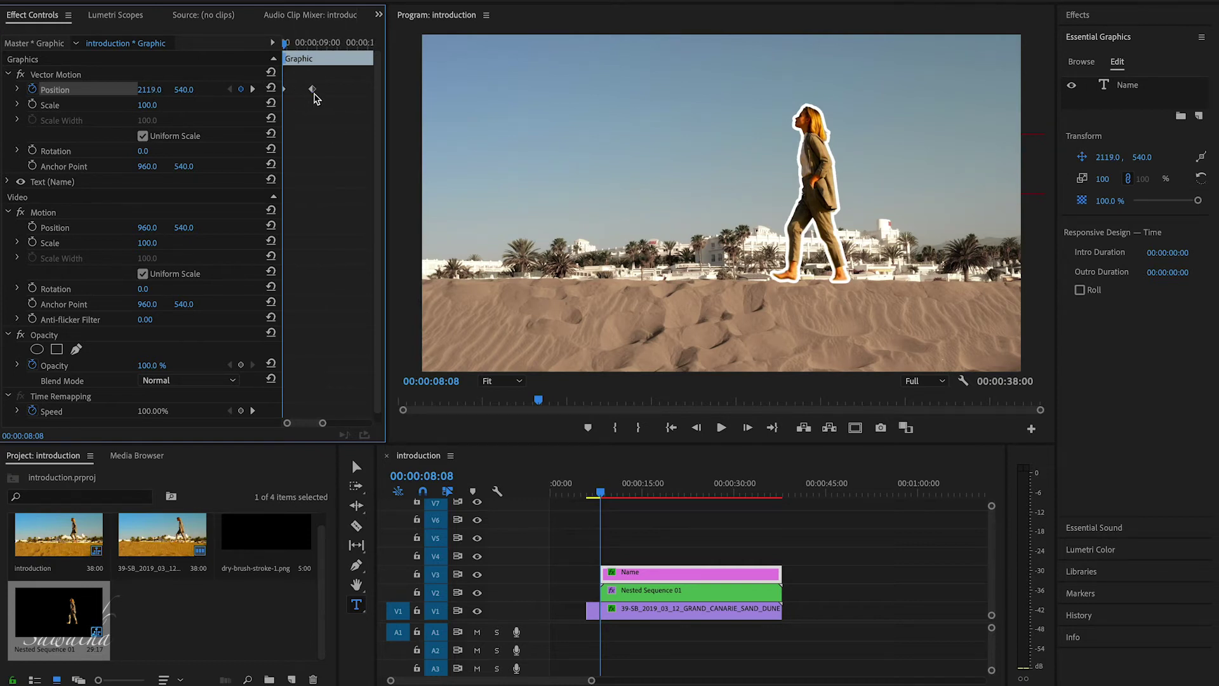
{"action": "right_click", "coordinate": [315, 99]}
{"action": "mouse_move", "coordinate": [381, 217]}
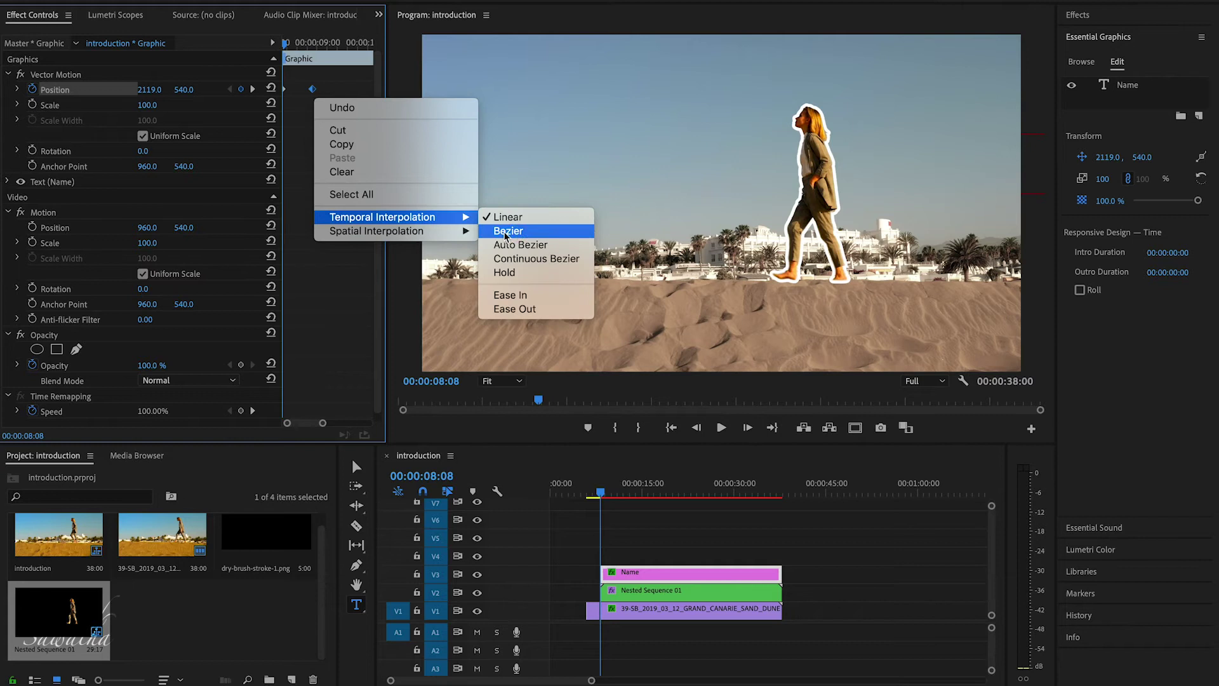
{"action": "left_click", "coordinate": [528, 295]}
{"action": "key", "text": "space"}
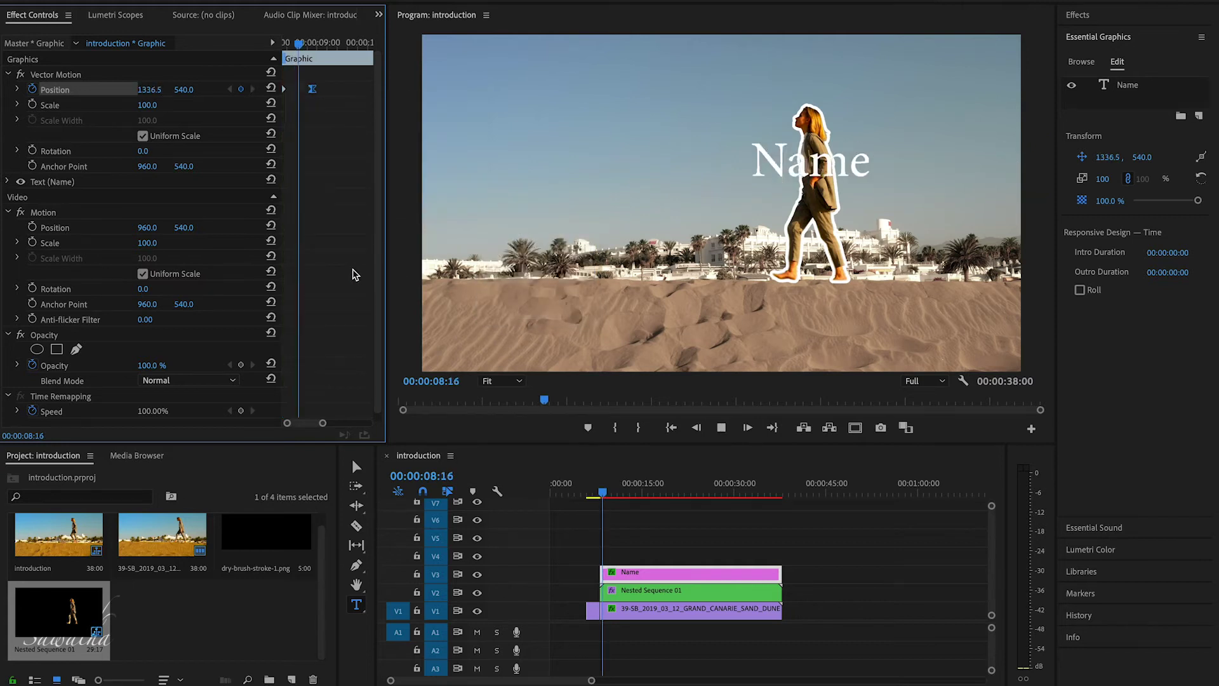
{"action": "key", "text": "minus"}
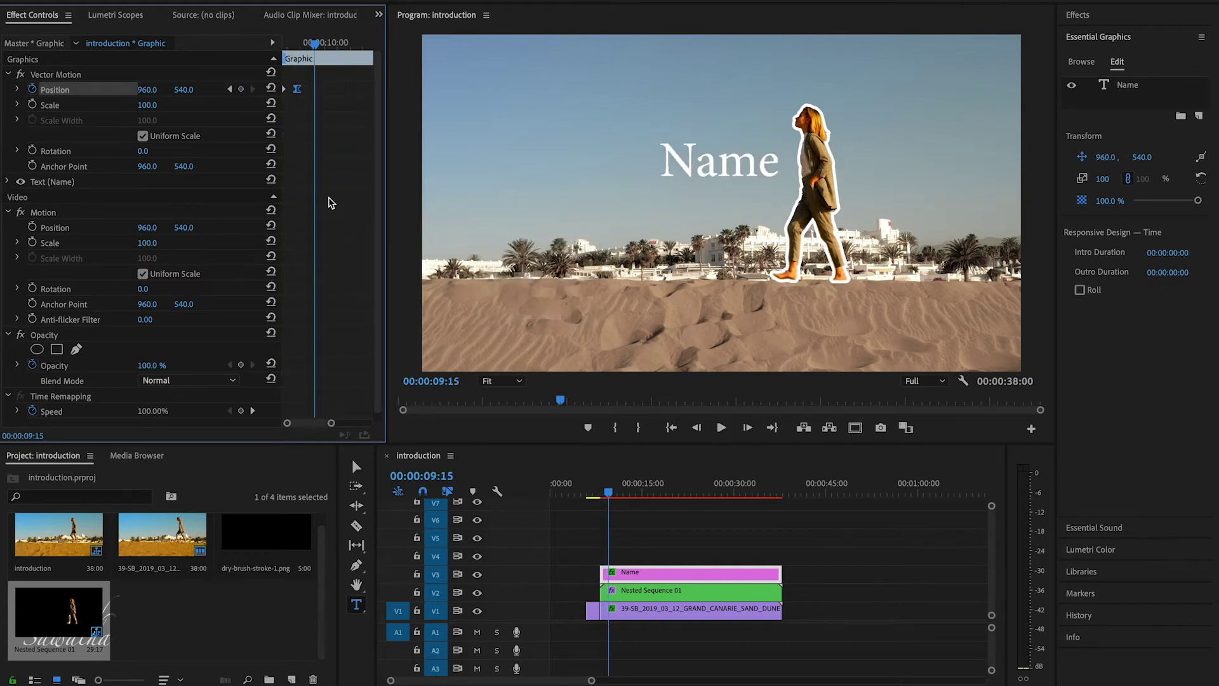
{"action": "left_click_drag", "start_coordinate": [313, 42], "coordinate": [261, 46]}
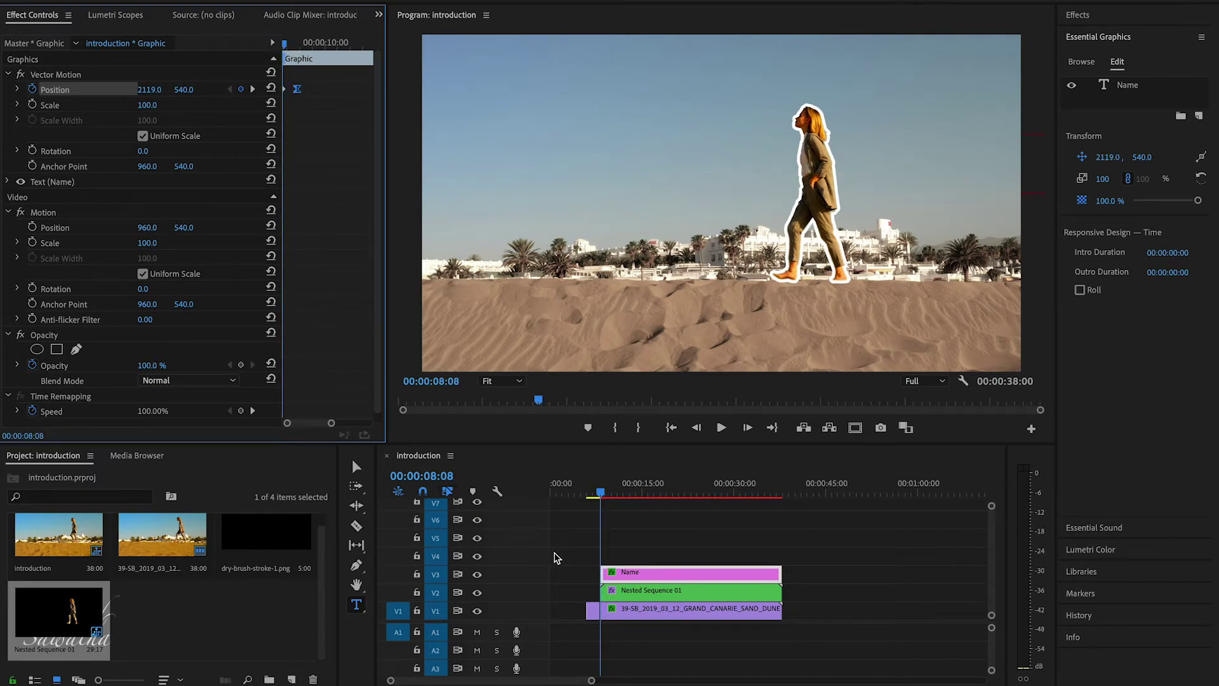
{"action": "key", "text": "space"}
{"action": "key", "text": "space"}
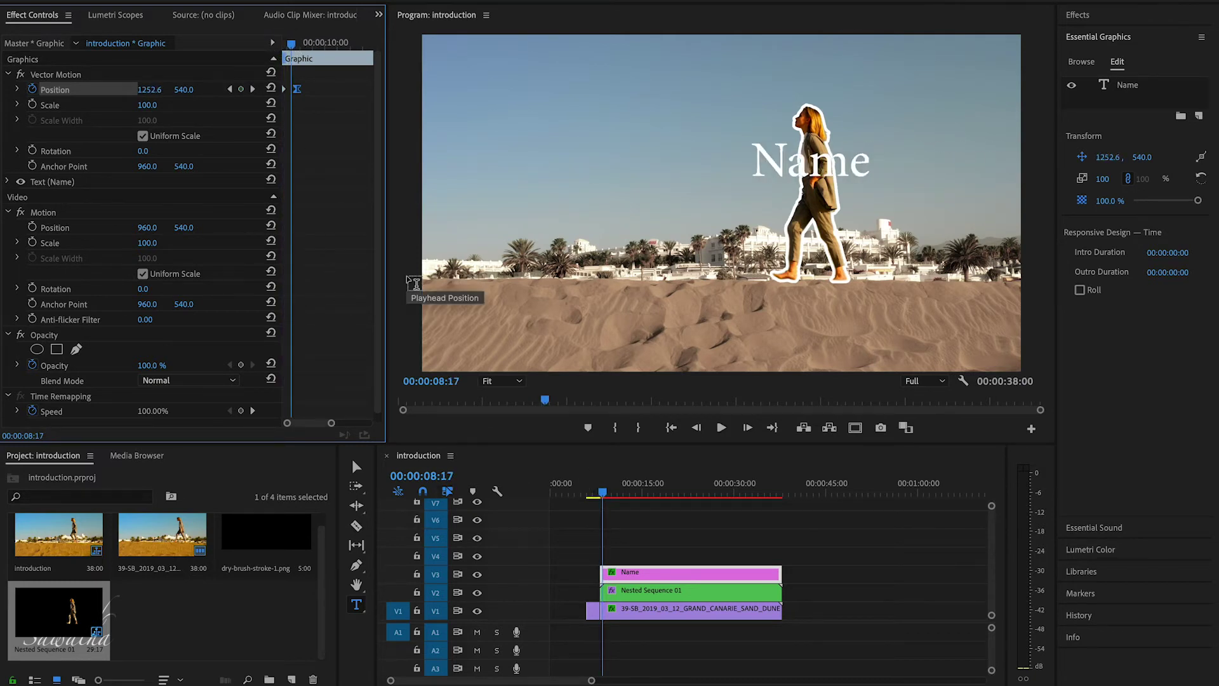
{"action": "left_click", "coordinate": [644, 537]}
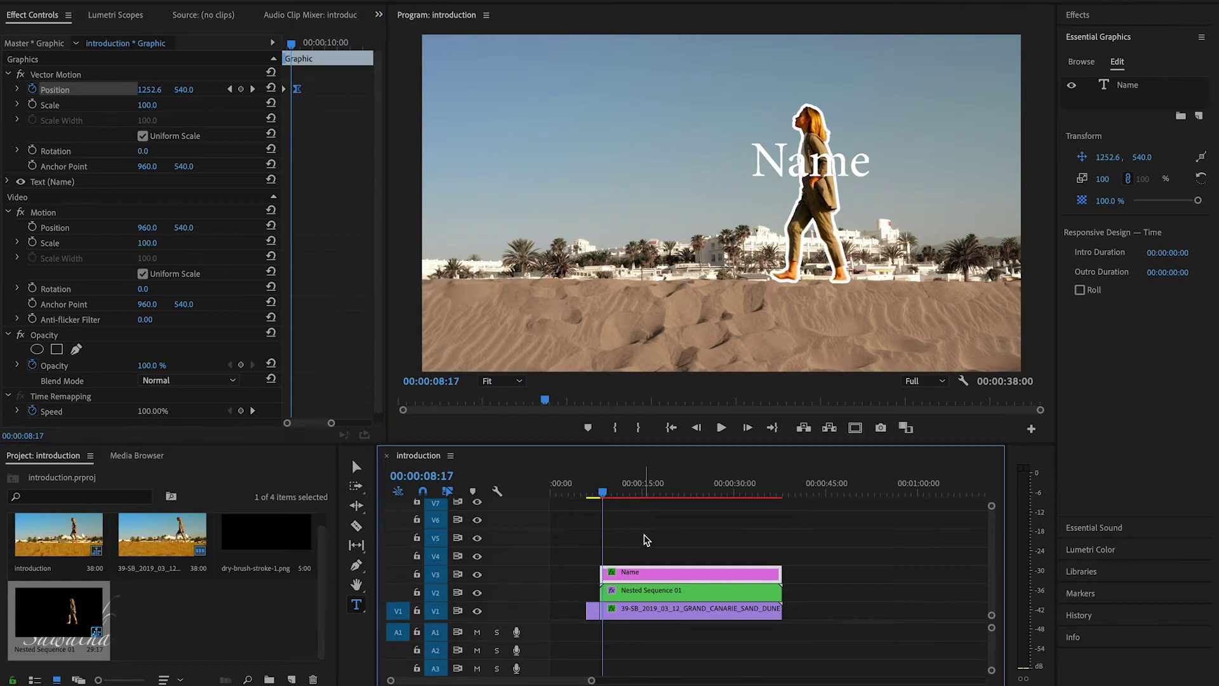
{"action": "left_click", "coordinate": [646, 575]}
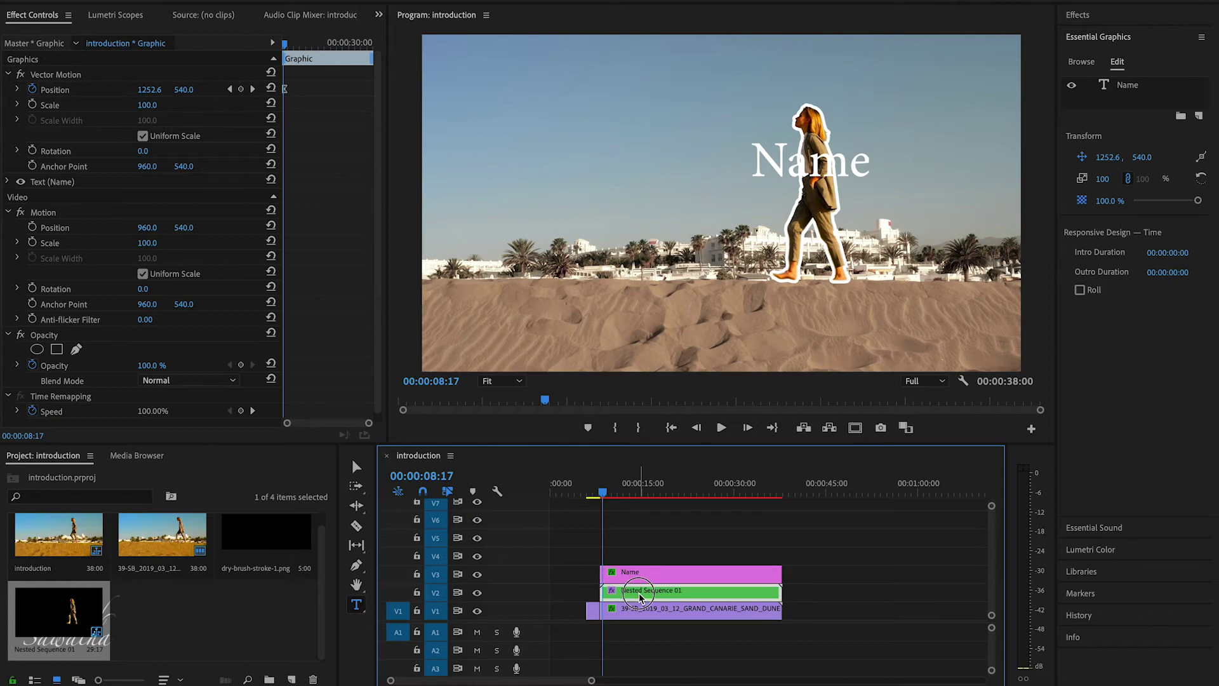
Move Nested Sequence 01 up to V4 above the Name title and play back to check
{"action": "left_click_drag", "start_coordinate": [638, 597], "coordinate": [641, 552]}
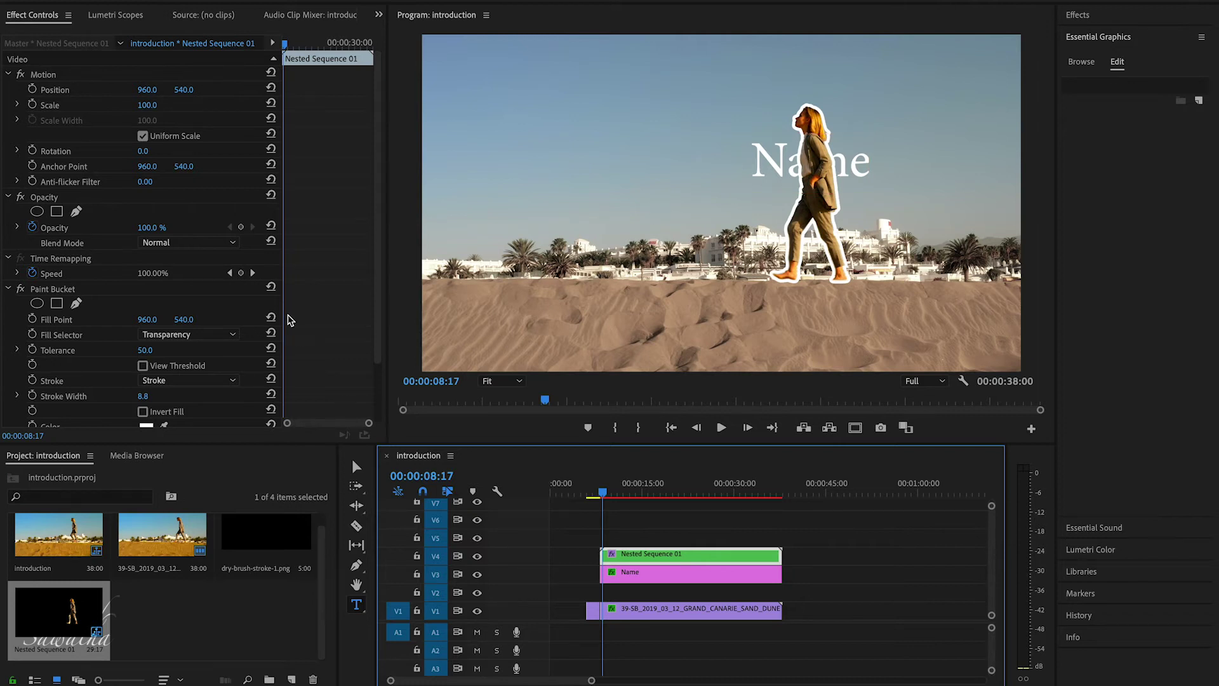
{"action": "left_click", "coordinate": [596, 490]}
{"action": "key", "text": "space"}
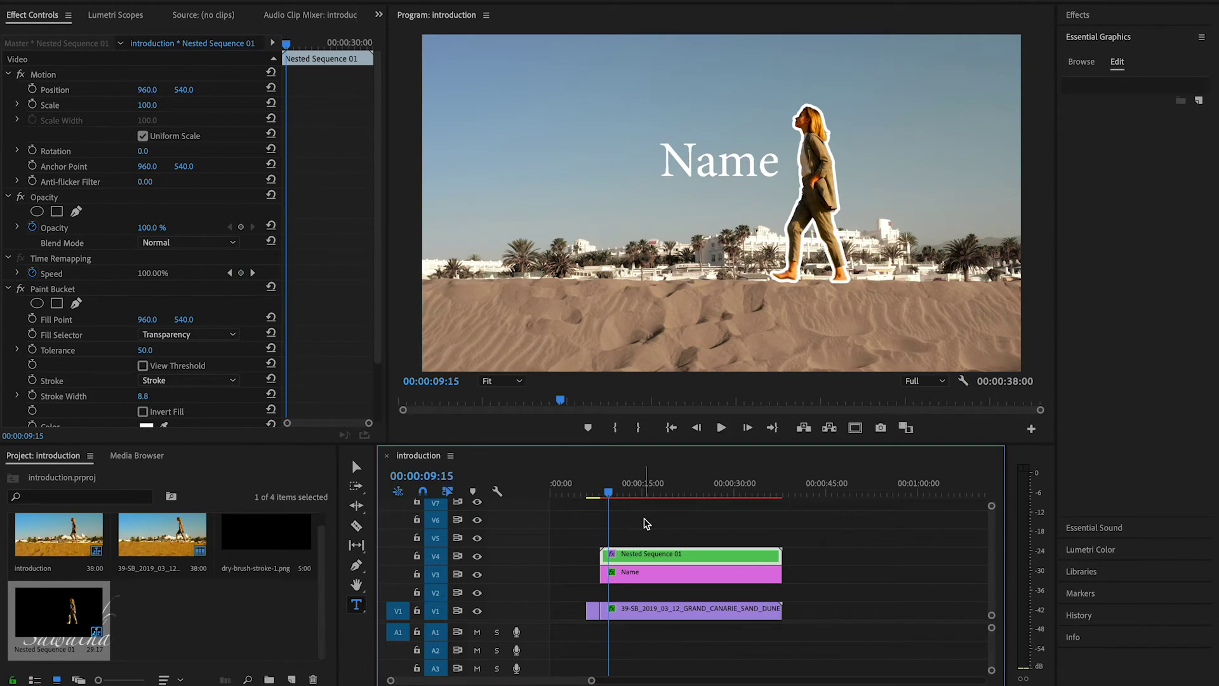
{"action": "key", "text": "space"}
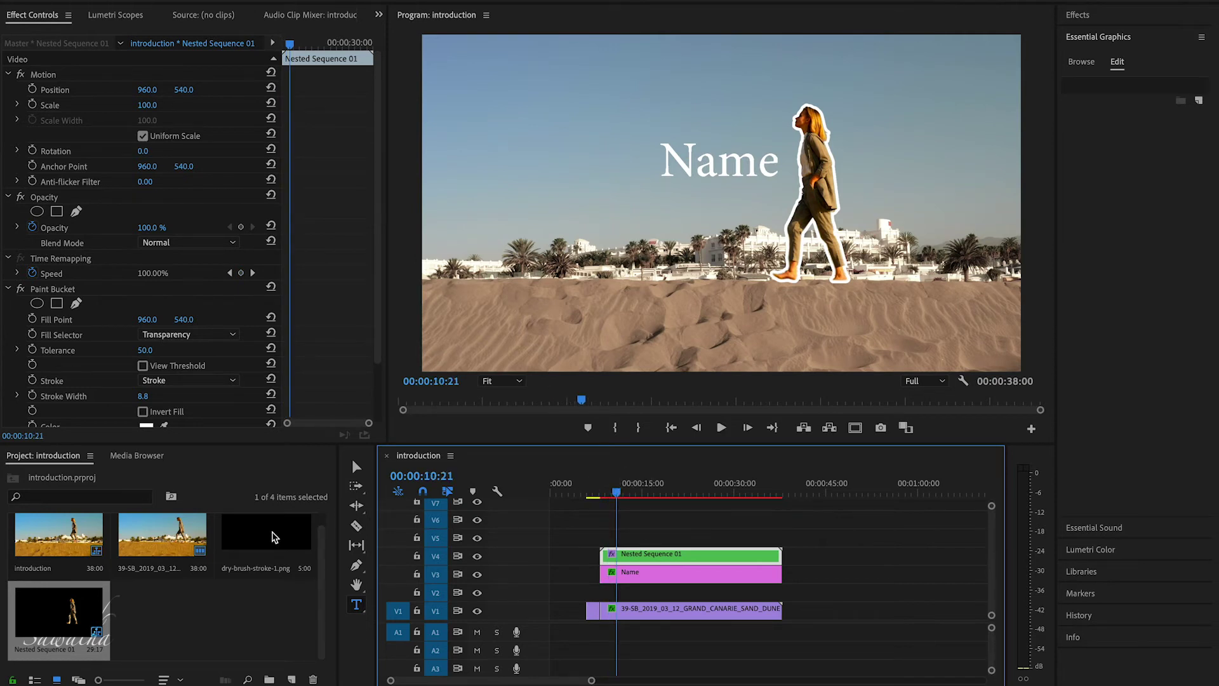
{"action": "double_click", "coordinate": [273, 532]}
Place the dry-brush-stroke-1.png image from Google Images on V2, behind the Name title
{"action": "mouse_move", "coordinate": [173, 380]}
{"action": "left_mouse_down"}
{"action": "mouse_move", "coordinate": [619, 593]}
{"action": "mouse_move", "coordinate": [776, 595]}
{"action": "left_mouse_up"}
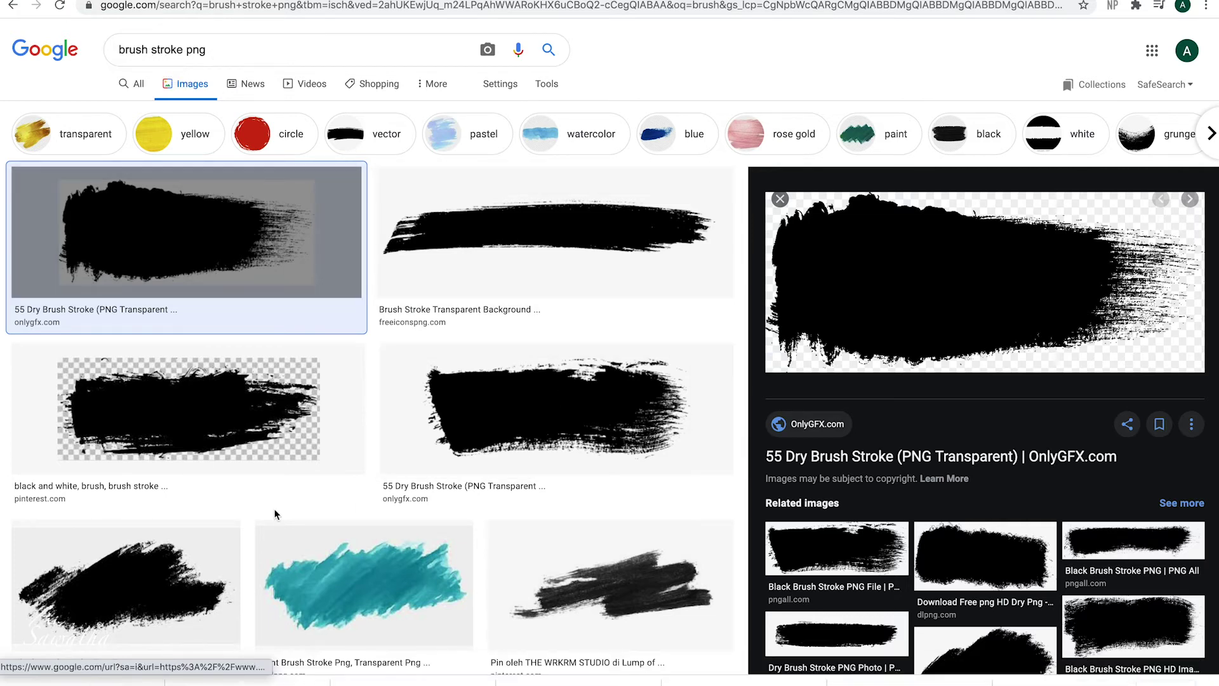
{"action": "scroll", "coordinate": [538, 324], "scroll_direction": "down", "scroll_amount": 7}
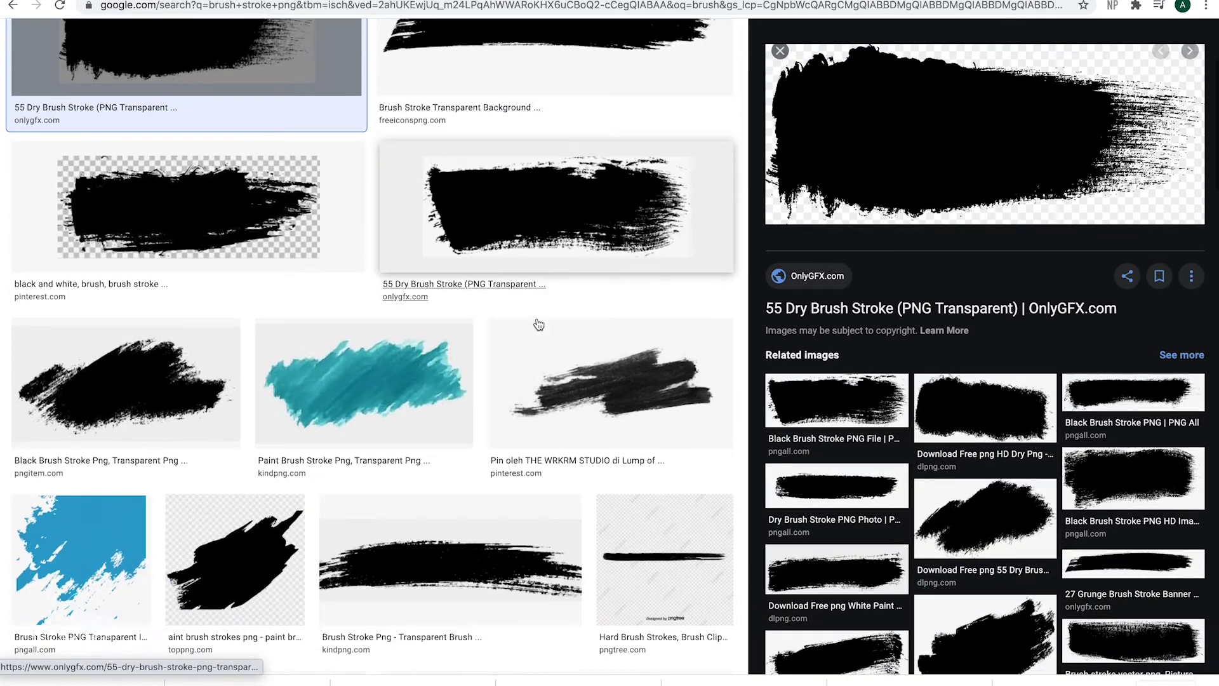
{"action": "scroll", "coordinate": [539, 325], "scroll_direction": "up", "scroll_amount": 7}
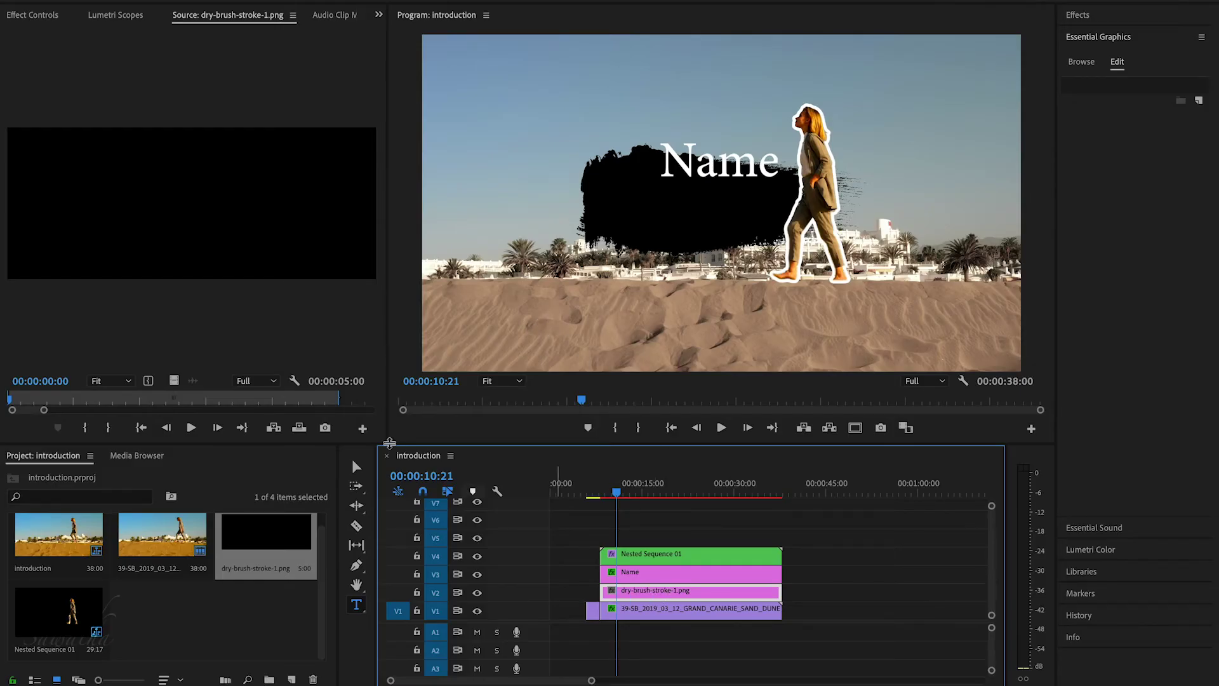
Shrink the brush stroke to 76, raise it, and unlink its width and height scaling
{"action": "left_click", "coordinate": [47, 15]}
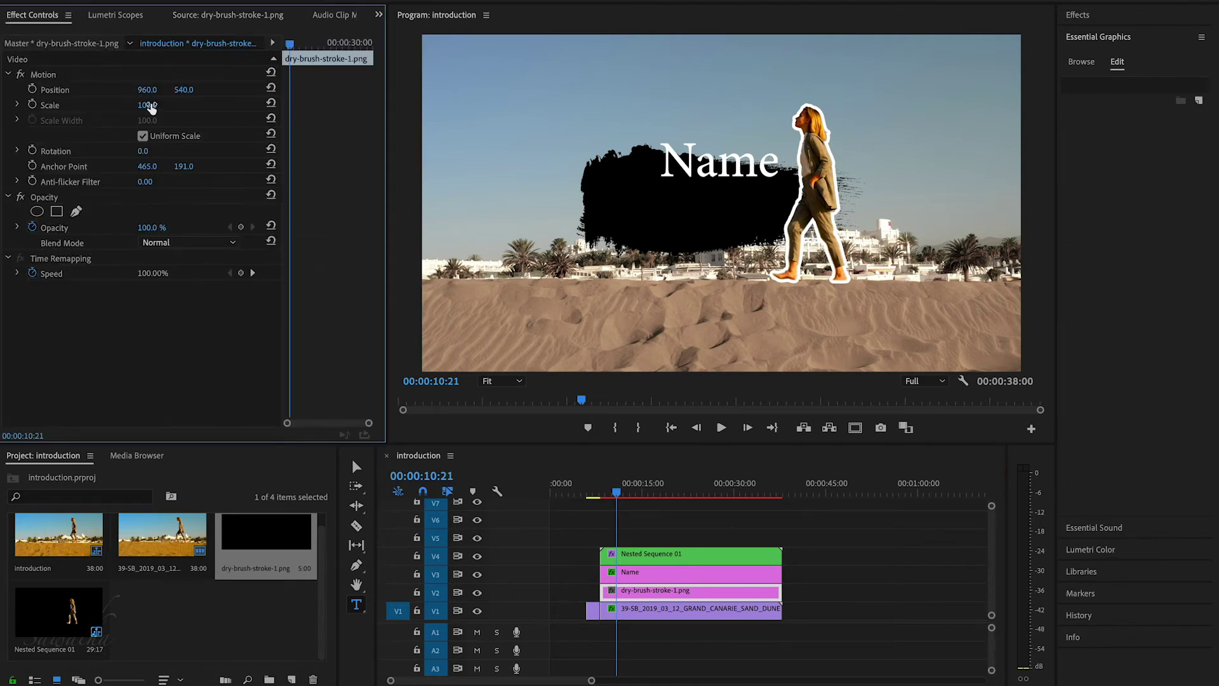
{"action": "mouse_move", "coordinate": [148, 105]}
{"action": "left_mouse_down"}
{"action": "mouse_move", "coordinate": [132, 106]}
{"action": "mouse_move", "coordinate": [147, 89]}
{"action": "mouse_move", "coordinate": [193, 90]}
{"action": "mouse_move", "coordinate": [147, 90]}
{"action": "left_mouse_up"}
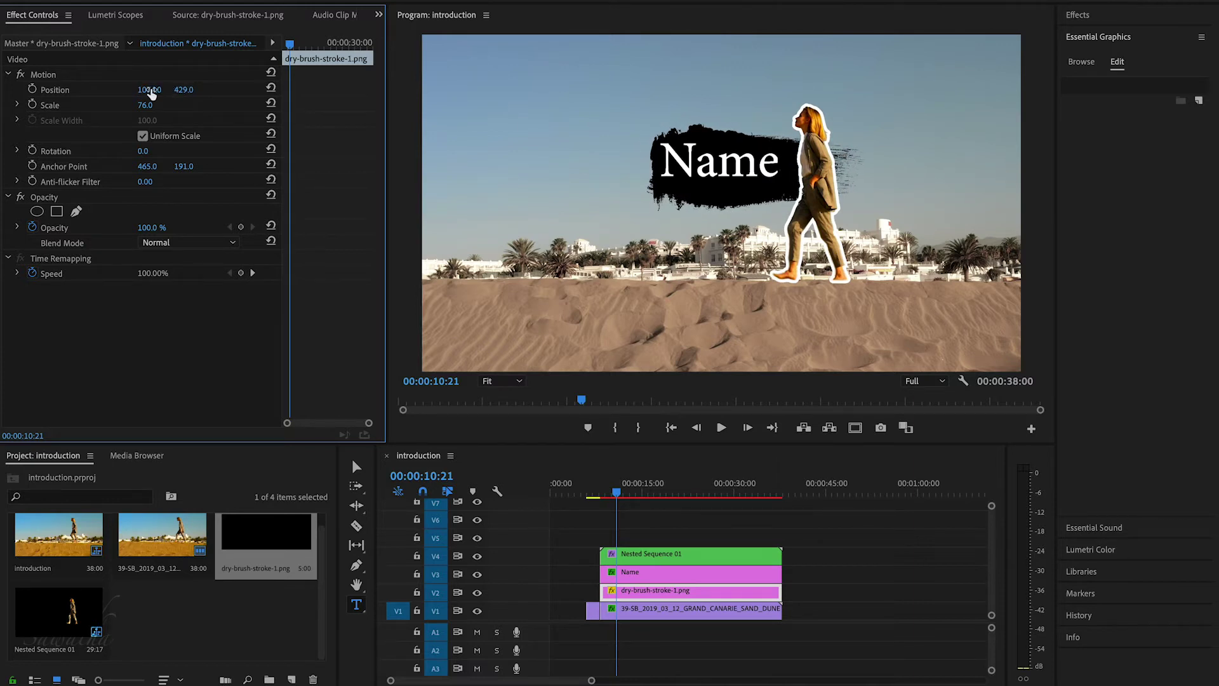
{"action": "left_click", "coordinate": [143, 136]}
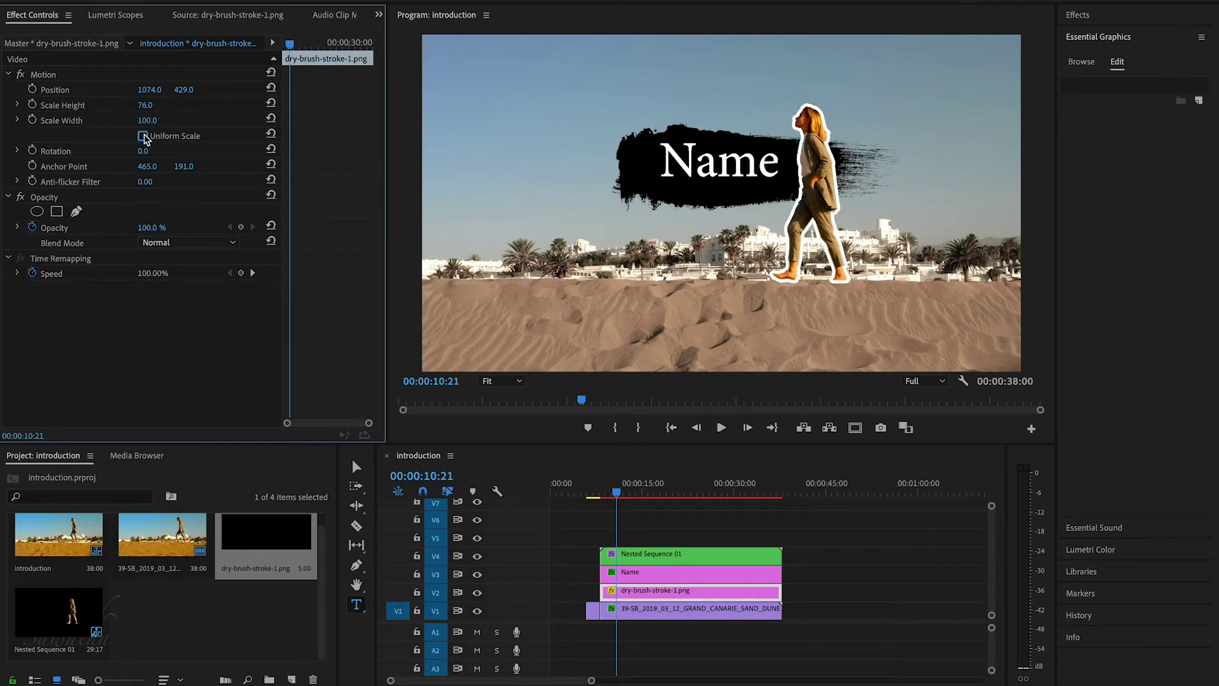
{"action": "left_click", "coordinate": [142, 135]}
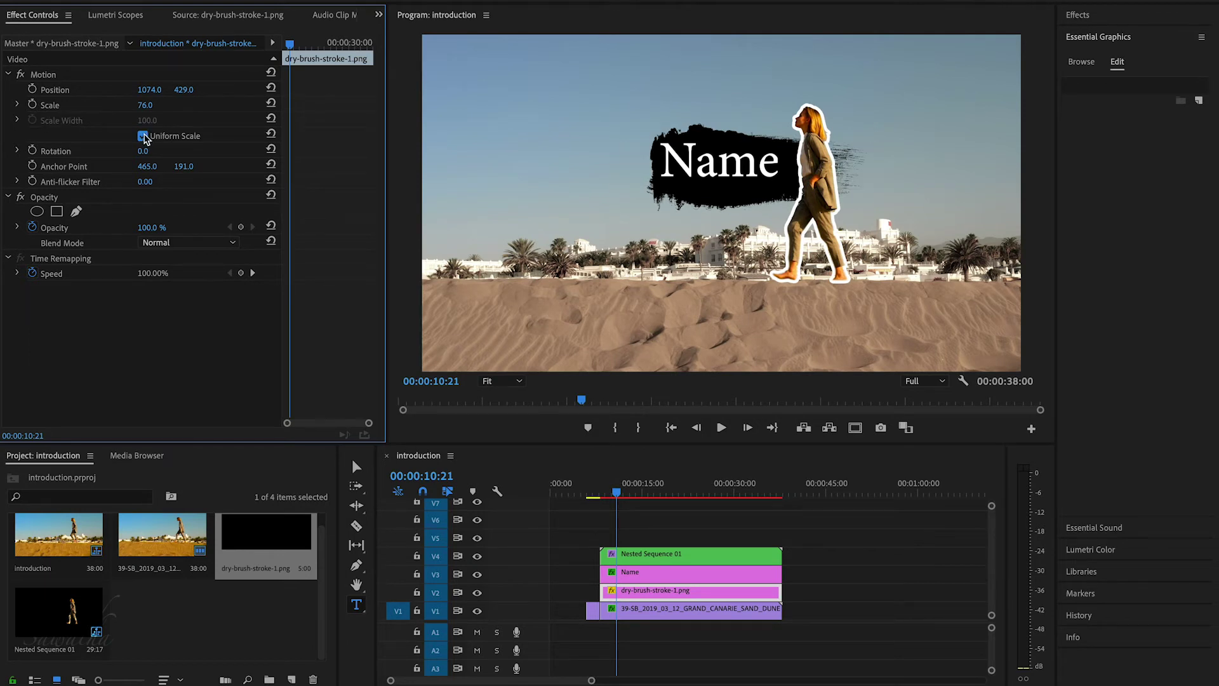
{"action": "left_click", "coordinate": [143, 136]}
Stretch the brush stroke to Scale Width 146 with Scale Height back at 100
{"action": "left_click_drag", "start_coordinate": [143, 106], "coordinate": [152, 122]}
{"action": "left_click_drag", "start_coordinate": [148, 120], "coordinate": [158, 106]}
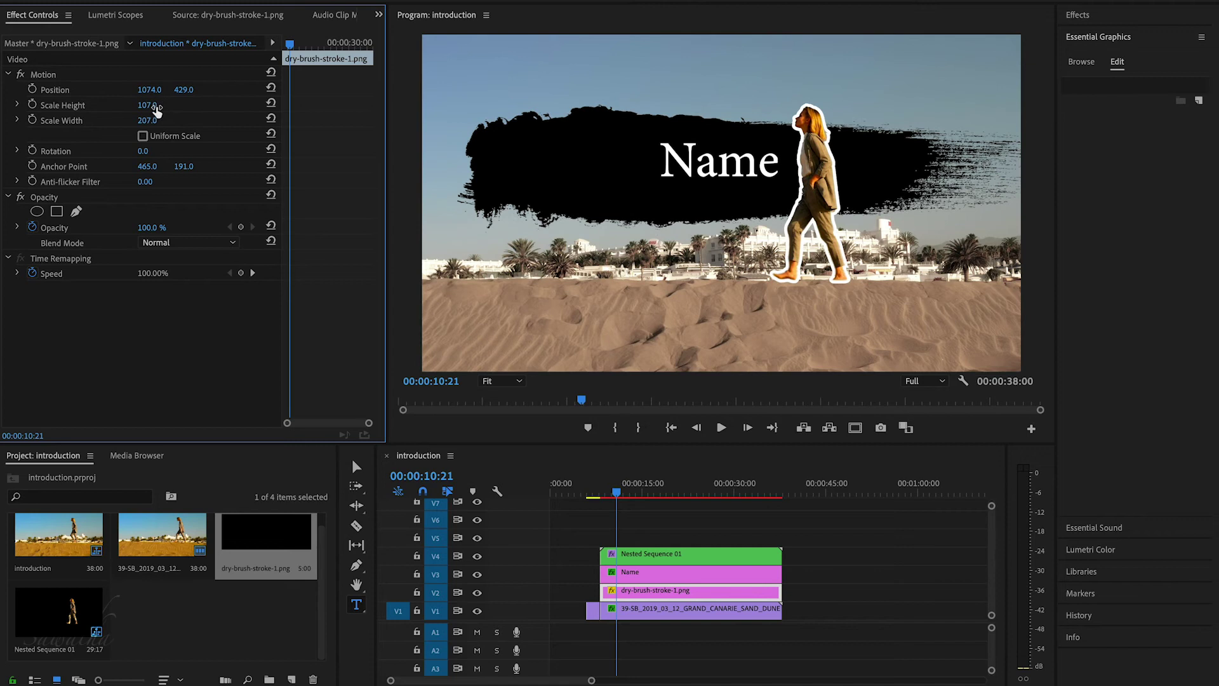
{"action": "mouse_move", "coordinate": [147, 105]}
{"action": "left_mouse_down"}
{"action": "mouse_move", "coordinate": [159, 111]}
{"action": "mouse_move", "coordinate": [103, 120]}
{"action": "mouse_move", "coordinate": [154, 120]}
{"action": "mouse_move", "coordinate": [176, 89]}
{"action": "mouse_move", "coordinate": [190, 91]}
{"action": "left_mouse_up"}
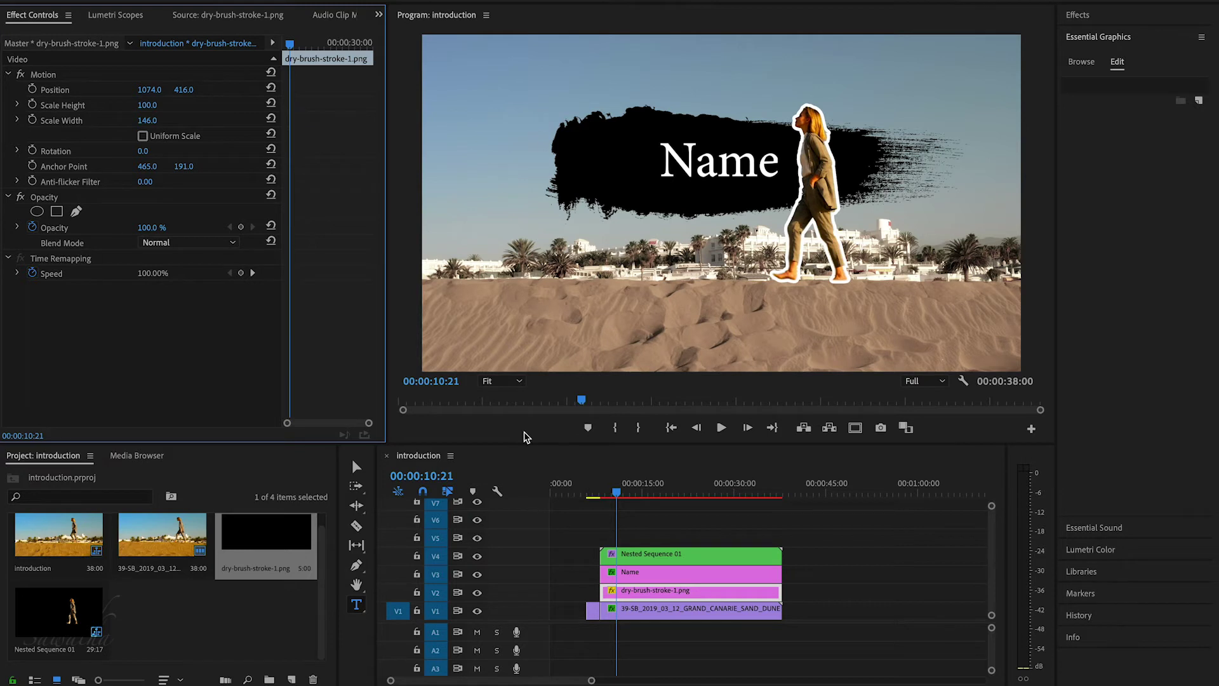
{"action": "left_click", "coordinate": [631, 573]}
Delete the extra Name position keyframe and set the remaining end keyframe to X 863
{"action": "left_click_drag", "start_coordinate": [1108, 157], "coordinate": [1023, 157]}
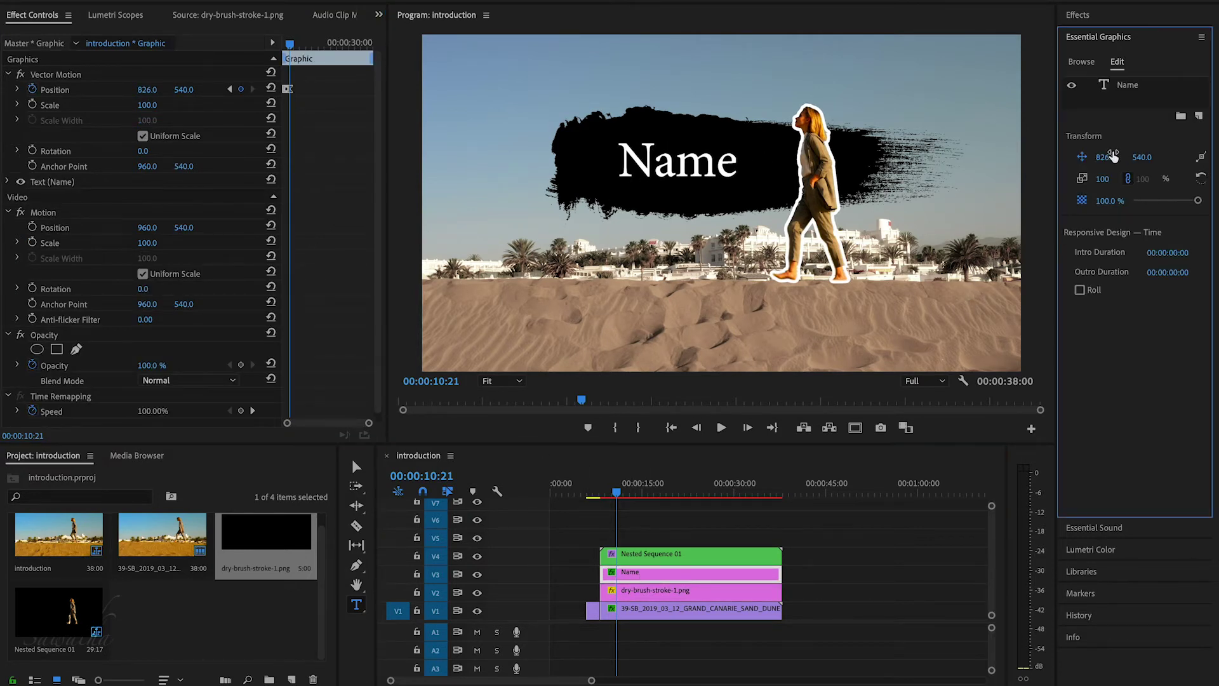
{"action": "left_click", "coordinate": [342, 188]}
{"action": "key", "text": "equal"}
{"action": "key", "text": "minus"}
{"action": "key", "text": "Delete"}
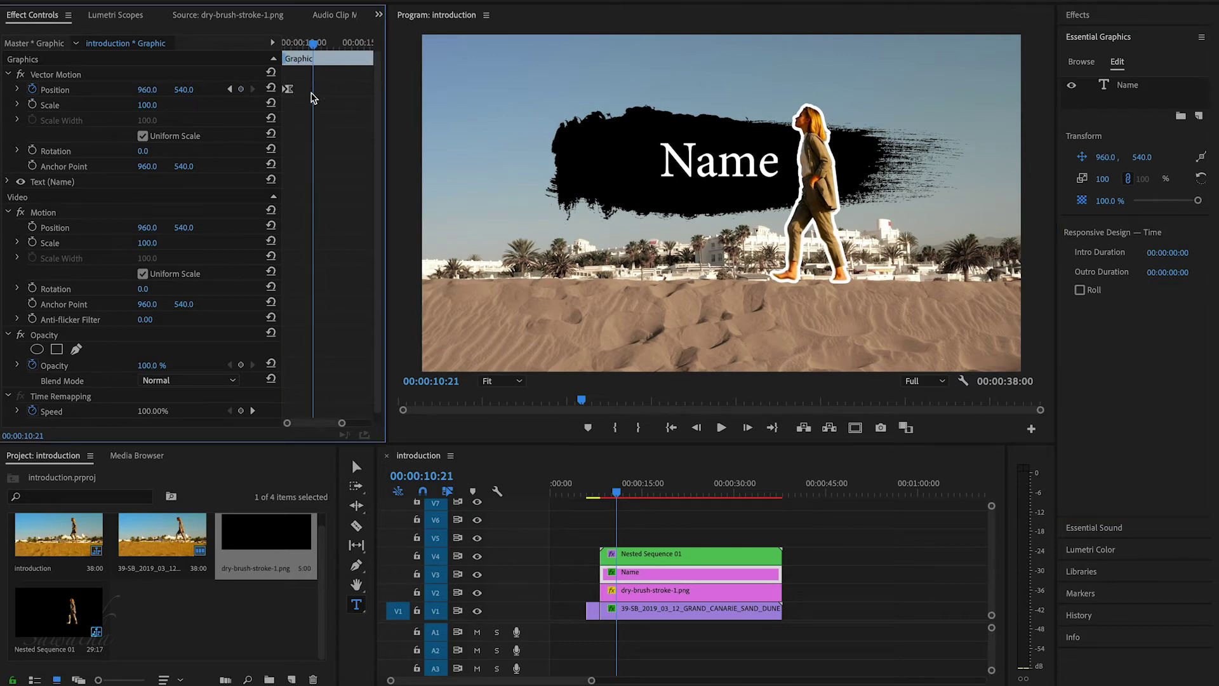
{"action": "left_click", "coordinate": [229, 89]}
{"action": "left_click_drag", "start_coordinate": [163, 94], "coordinate": [155, 91]}
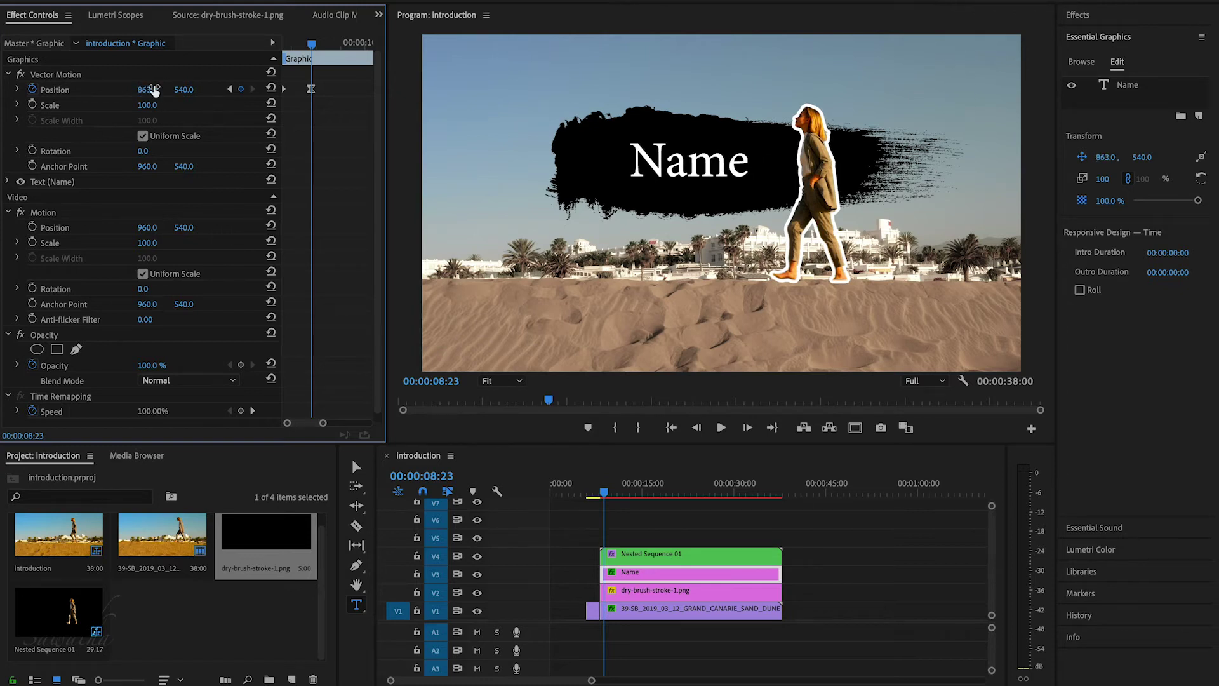
Play back the title animation from the start of the clips to check it
{"action": "scroll", "coordinate": [360, 372], "scroll_direction": "down", "scroll_amount": 1}
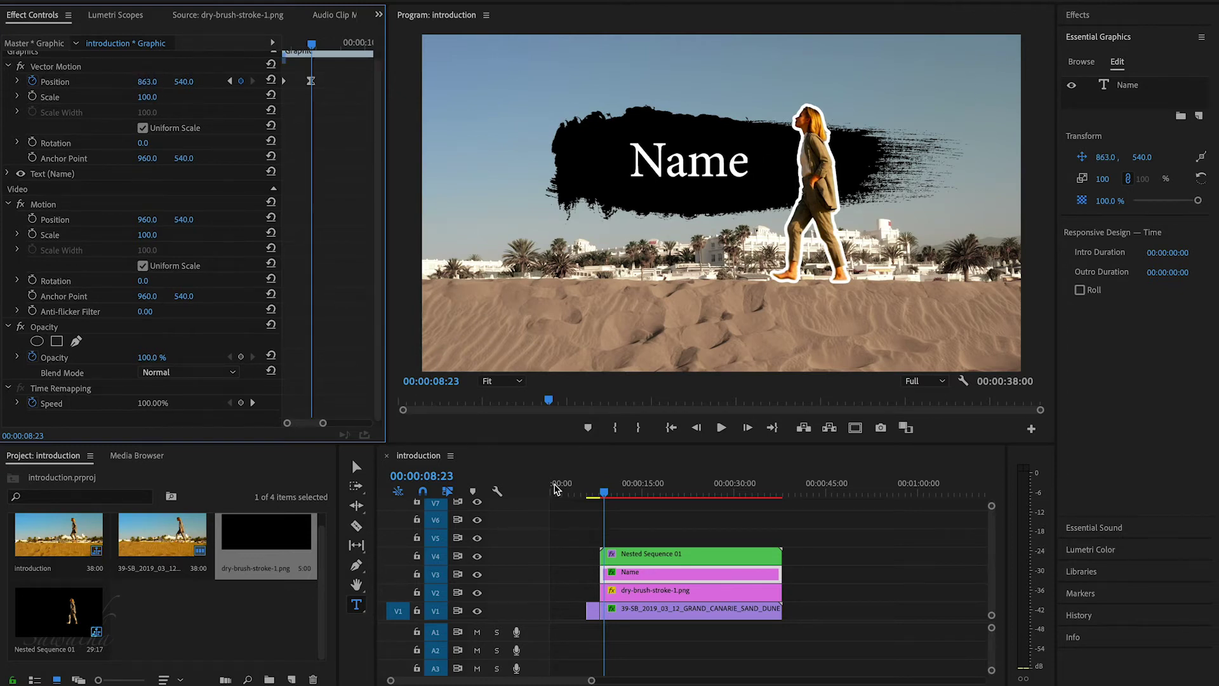
{"action": "left_click", "coordinate": [638, 545]}
{"action": "key", "text": "minus"}
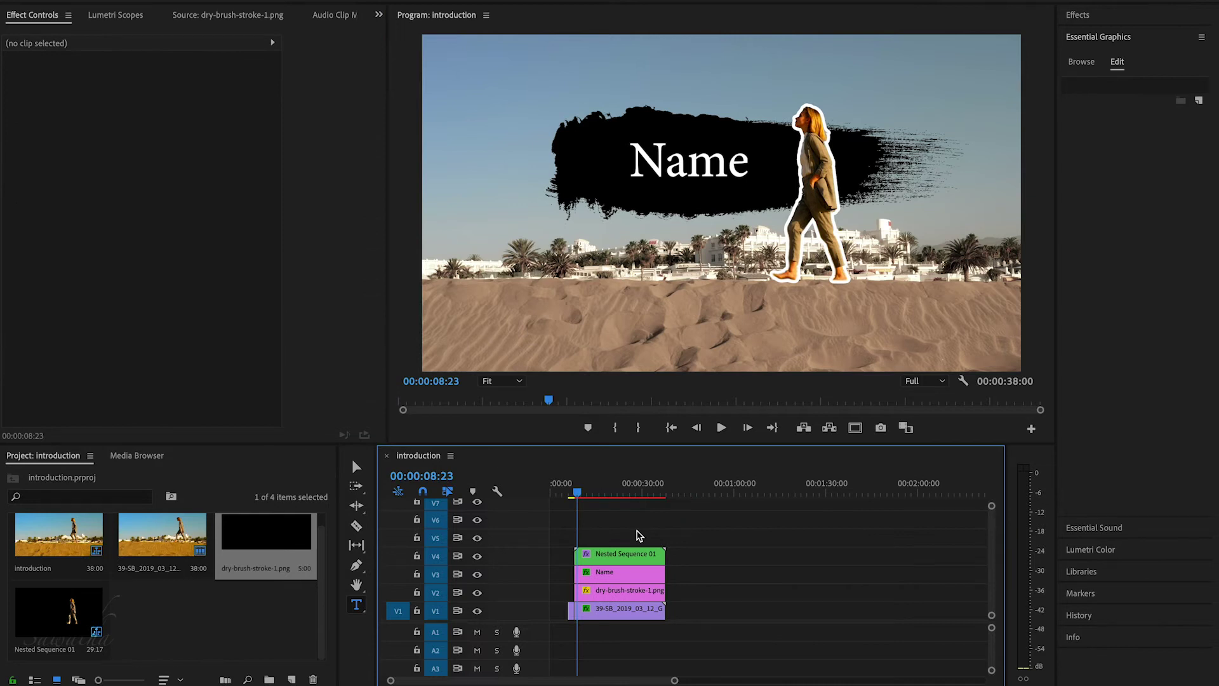
{"action": "key", "text": "Up"}
{"action": "key", "text": "space"}
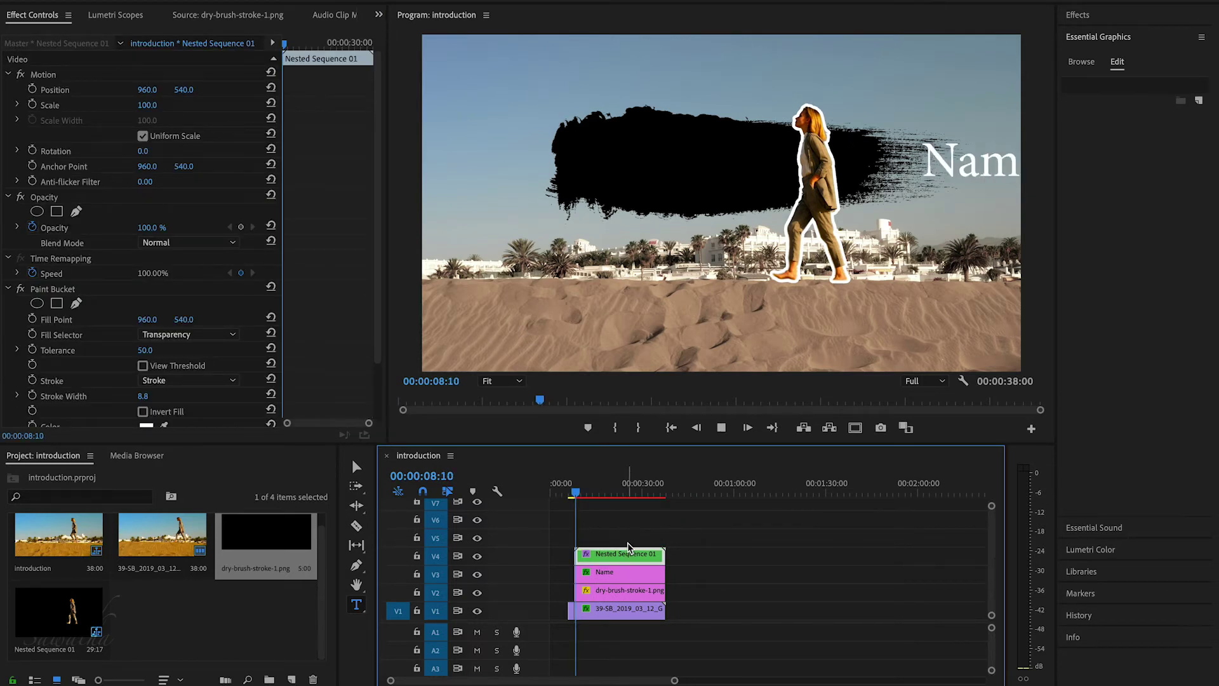
{"action": "key", "text": "space"}
{"action": "left_click_drag", "start_coordinate": [577, 492], "coordinate": [581, 490]}
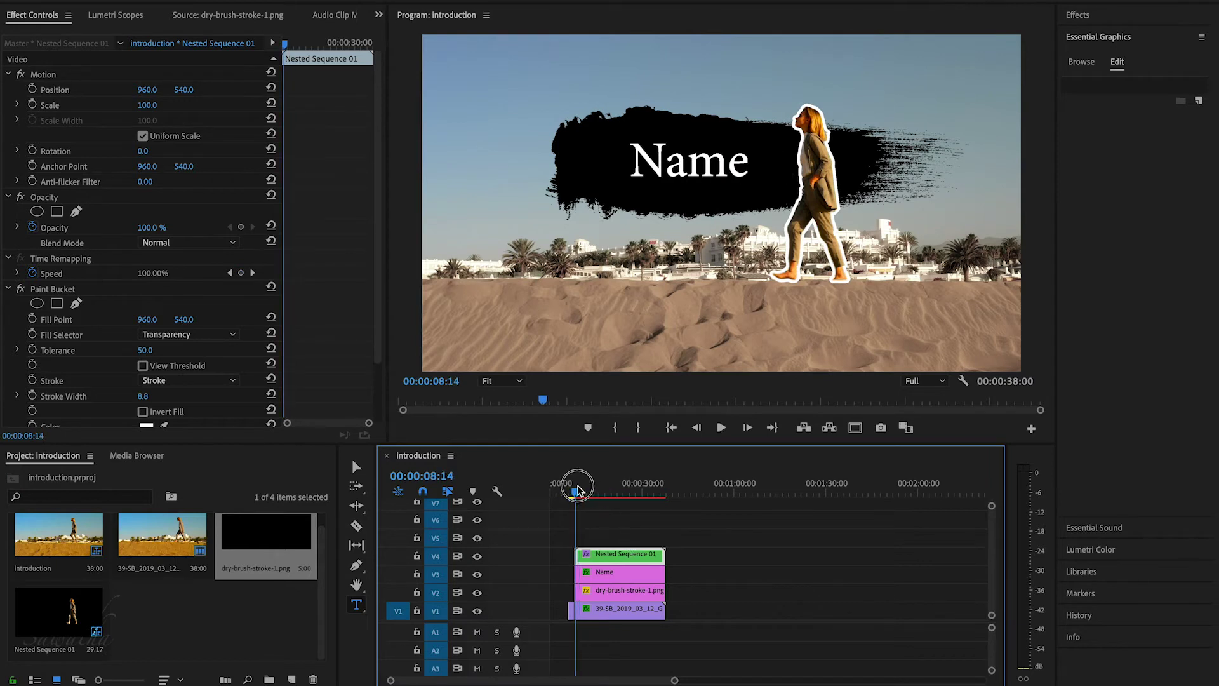
{"action": "left_click", "coordinate": [601, 574]}
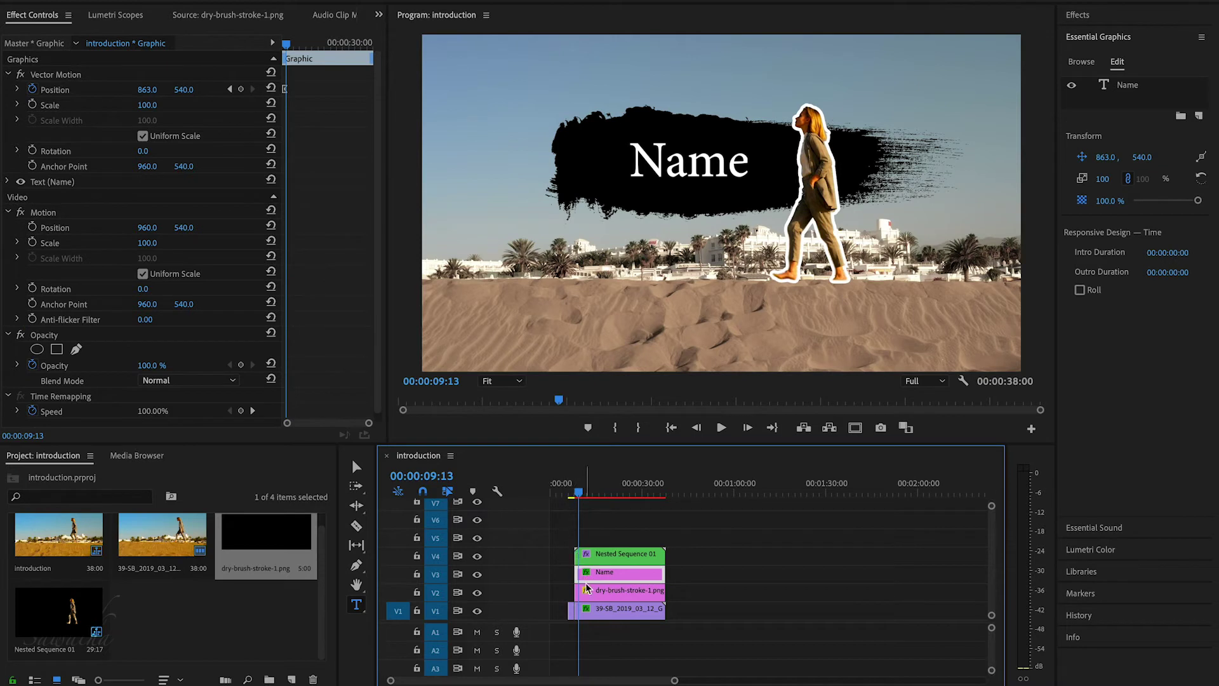
{"action": "left_click", "coordinate": [591, 590]}
{"action": "key", "text": "Up"}
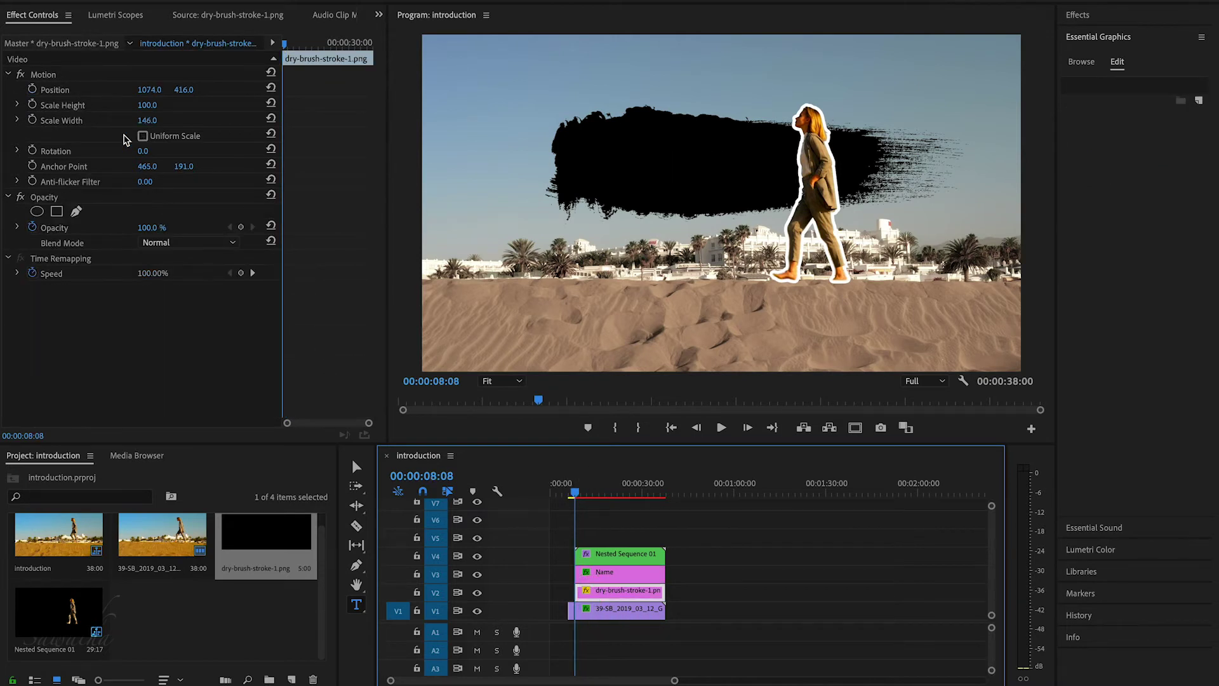
Keyframe the brush stroke's position at 1074 at 08:23 and off-frame right (2588) at clip start
{"action": "left_click", "coordinate": [33, 89]}
{"action": "key", "text": "shift+Right"}
{"action": "key", "text": "shift+Right"}
{"action": "key", "text": "shift+Right"}
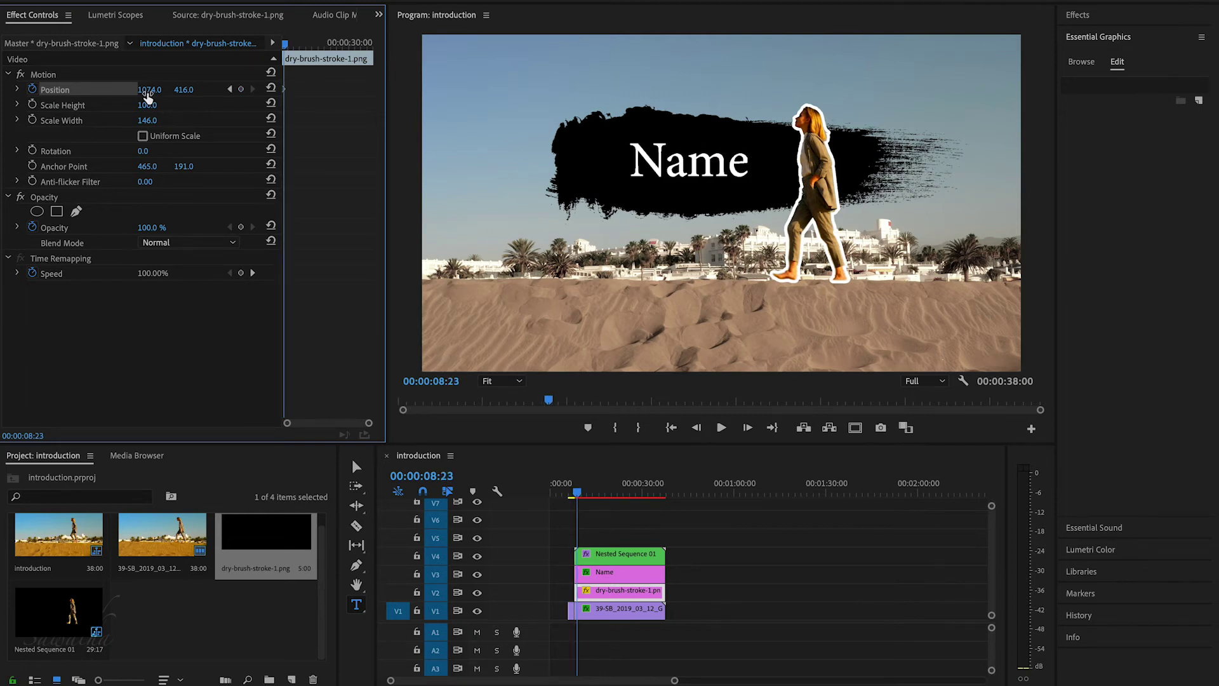
{"action": "left_click", "coordinate": [240, 89]}
{"action": "left_click_drag", "start_coordinate": [291, 50], "coordinate": [254, 56]}
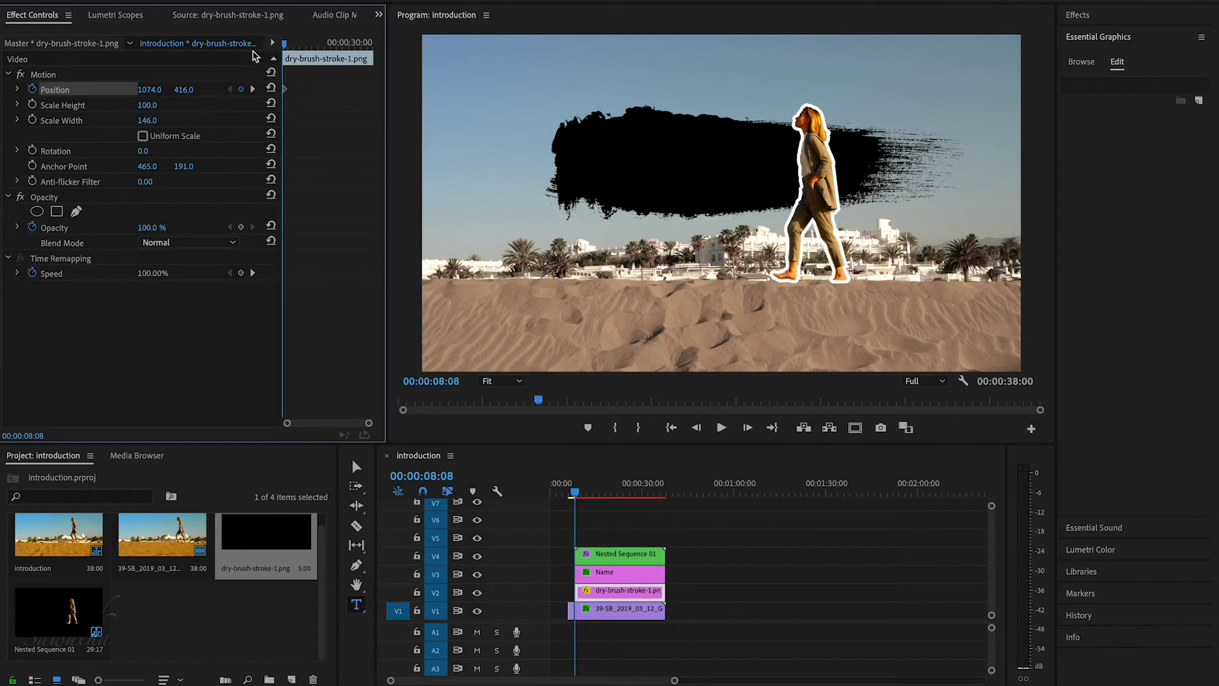
{"action": "left_click_drag", "start_coordinate": [150, 93], "coordinate": [355, 92]}
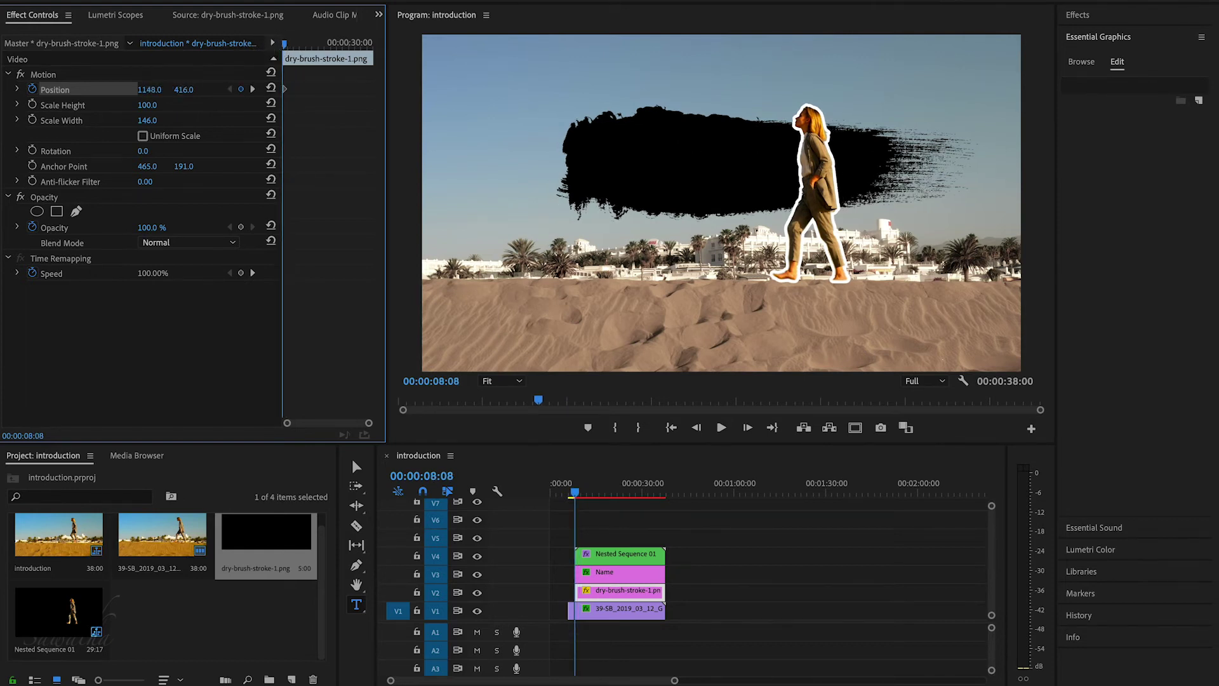
{"action": "left_click_drag", "start_coordinate": [151, 89], "coordinate": [190, 89]}
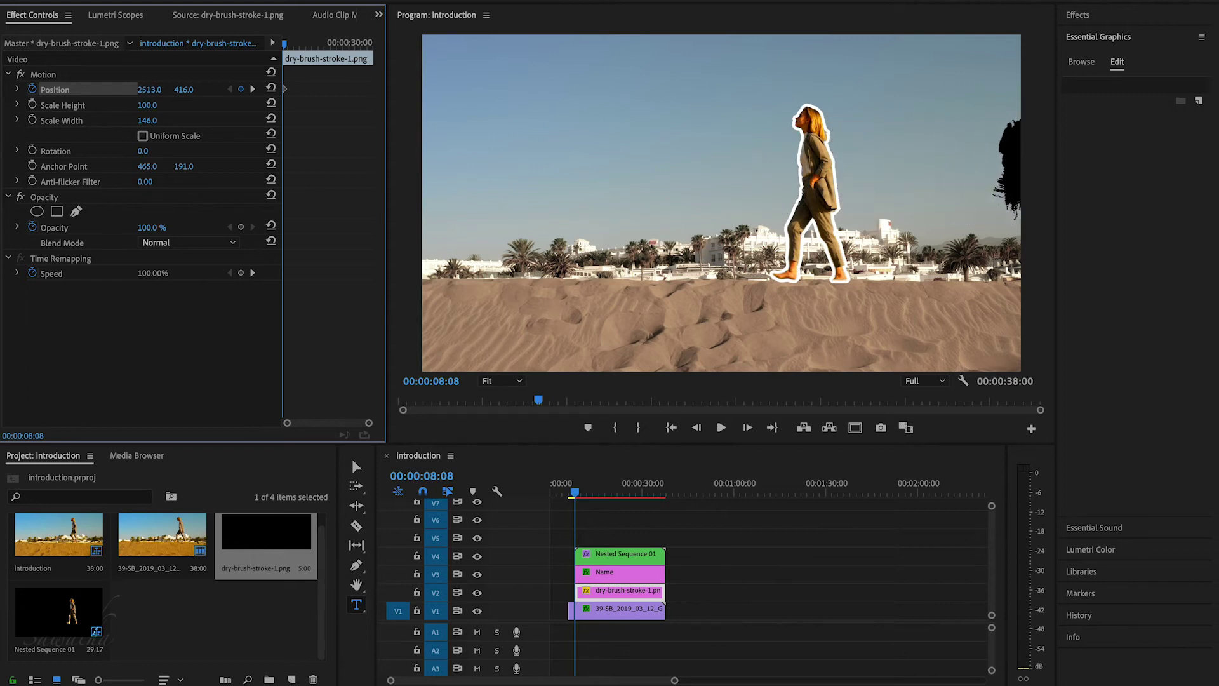
{"action": "key", "text": "space"}
Delay the Name title clip by a few frames and play back the slide-in
{"action": "key", "text": "v"}
{"action": "left_click", "coordinate": [605, 573]}
{"action": "key", "text": "="}
{"action": "key", "text": "="}
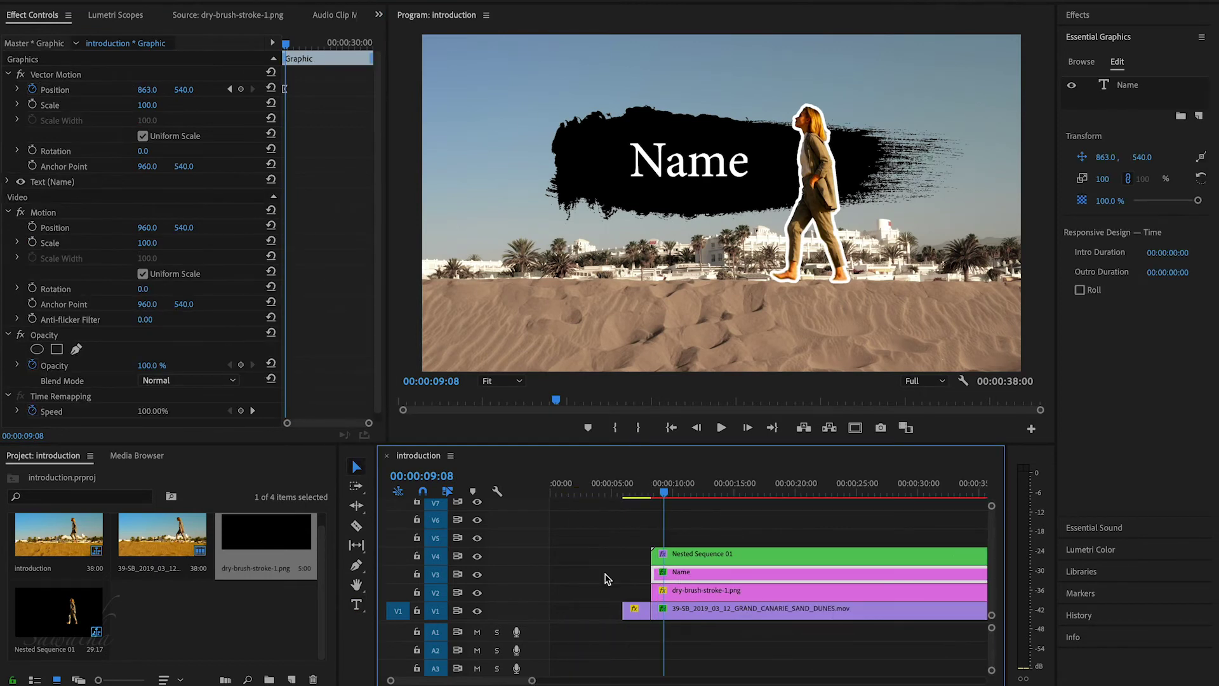
{"action": "key", "text": "Right"}
{"action": "key", "text": "Right"}
{"action": "key", "text": "Right"}
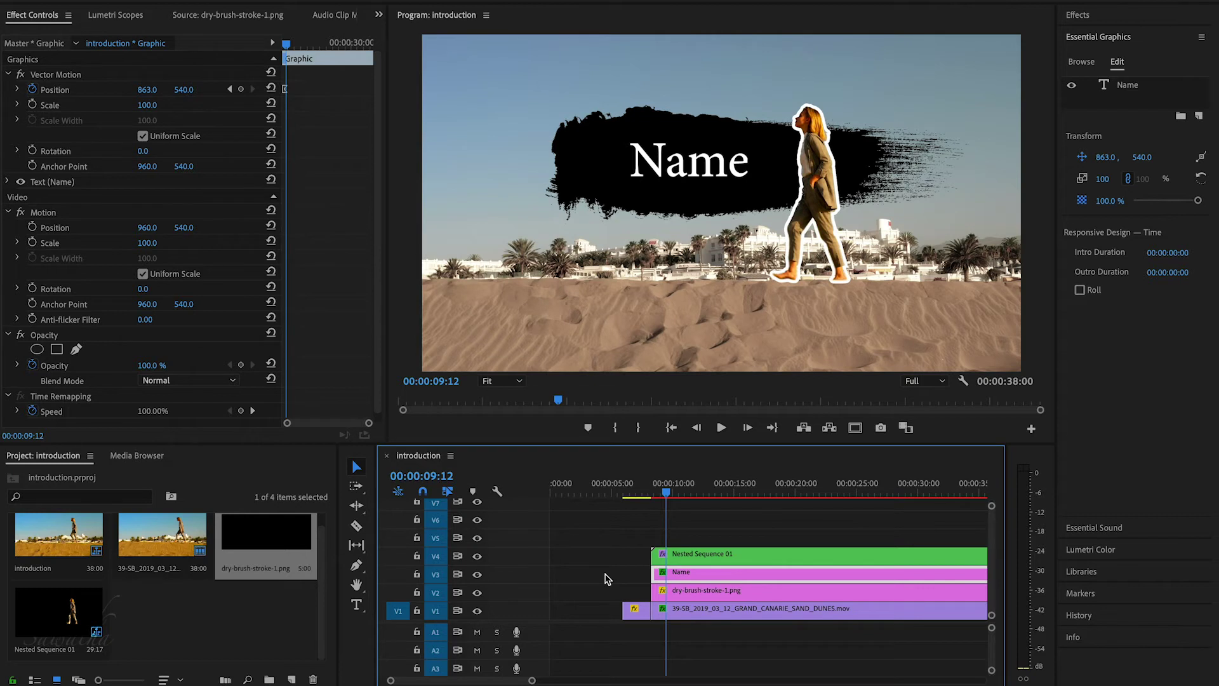
{"action": "key", "text": "alt+shift+Right"}
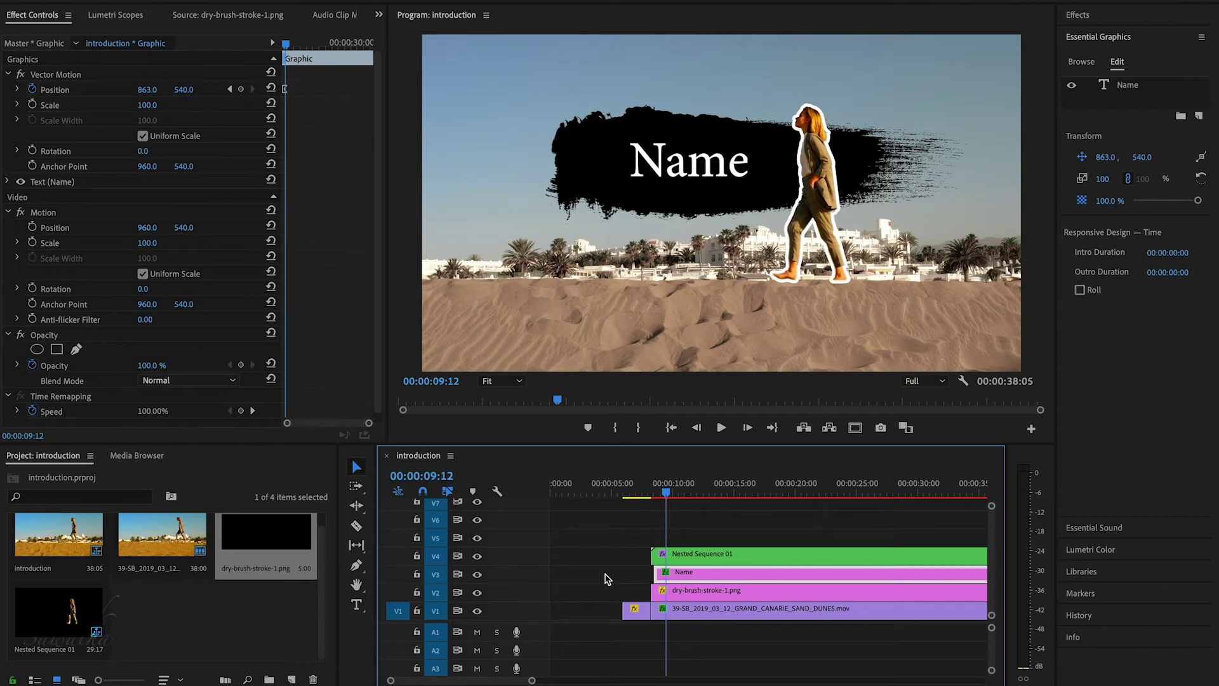
{"action": "left_click", "coordinate": [651, 494]}
{"action": "key", "text": "space"}
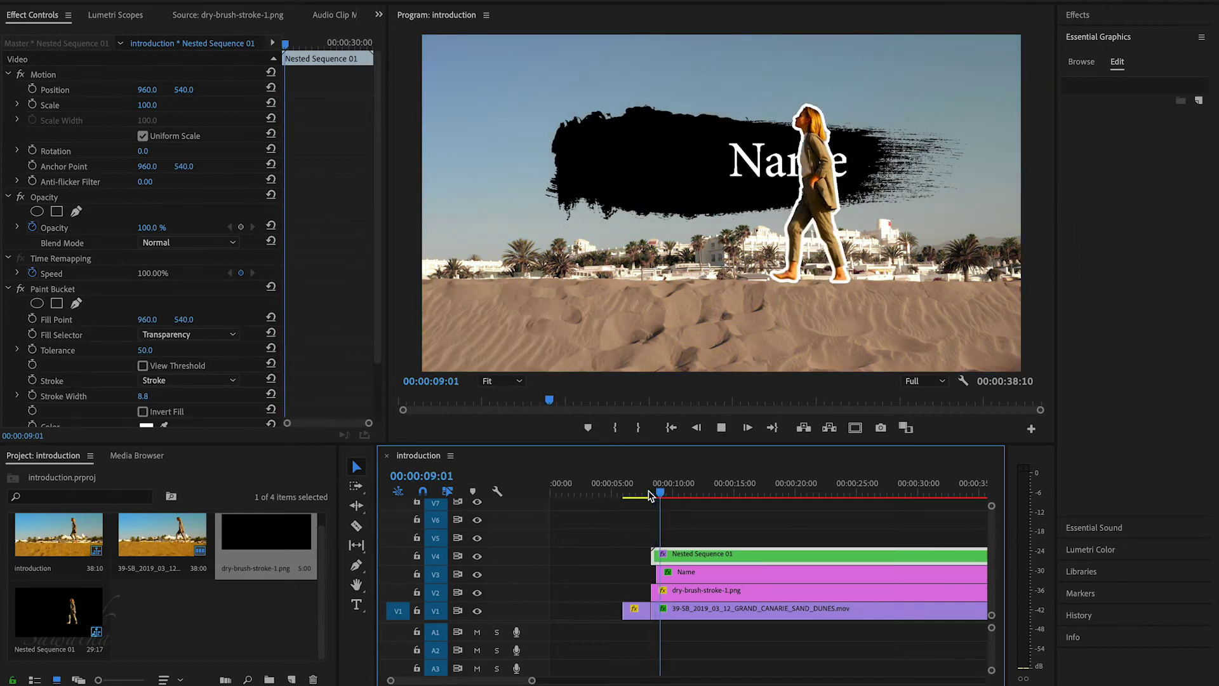
{"action": "key", "text": "space"}
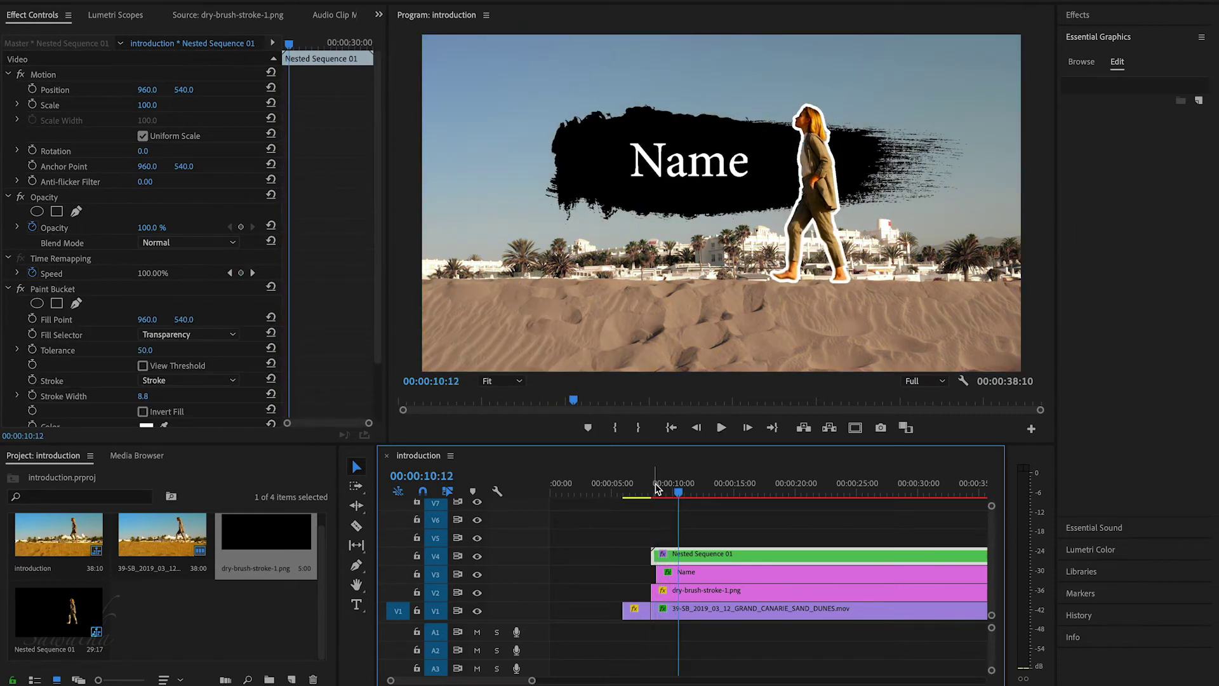
{"action": "left_click", "coordinate": [681, 591]}
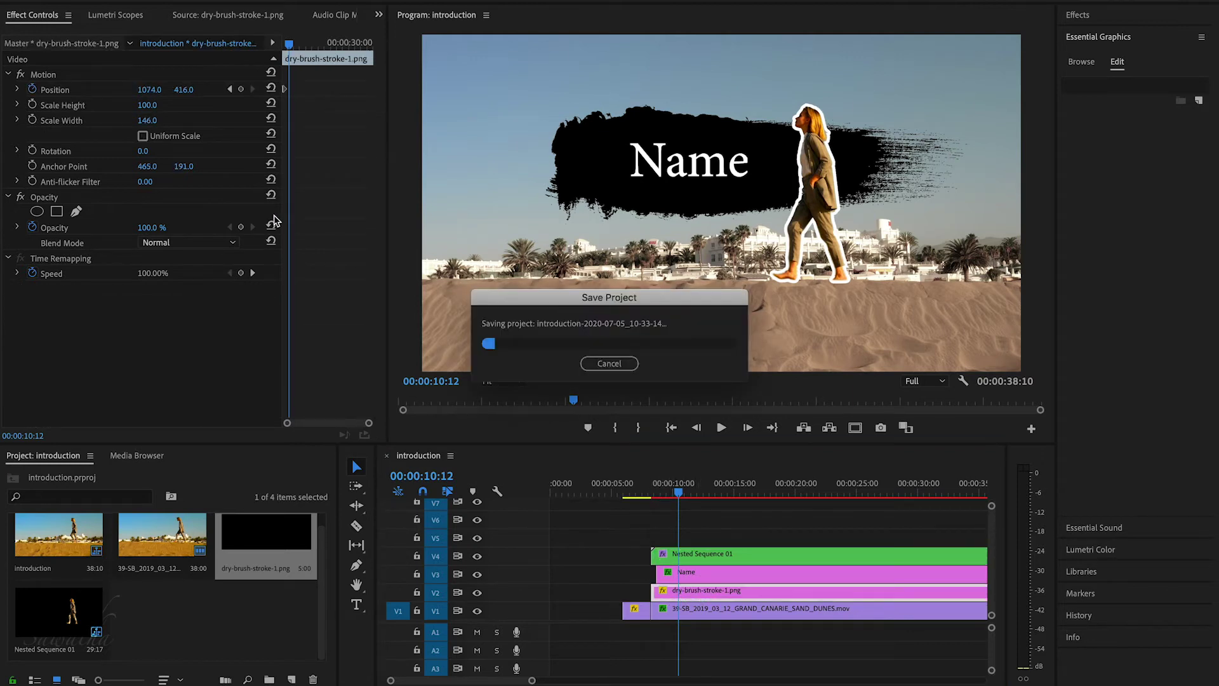
Apply Ease In temporal interpolation to the brush stroke's position keyframe
{"action": "scroll", "coordinate": [302, 98], "scroll_direction": "up", "scroll_amount": 2}
{"action": "left_click", "coordinate": [292, 92]}
{"action": "right_click", "coordinate": [292, 92]}
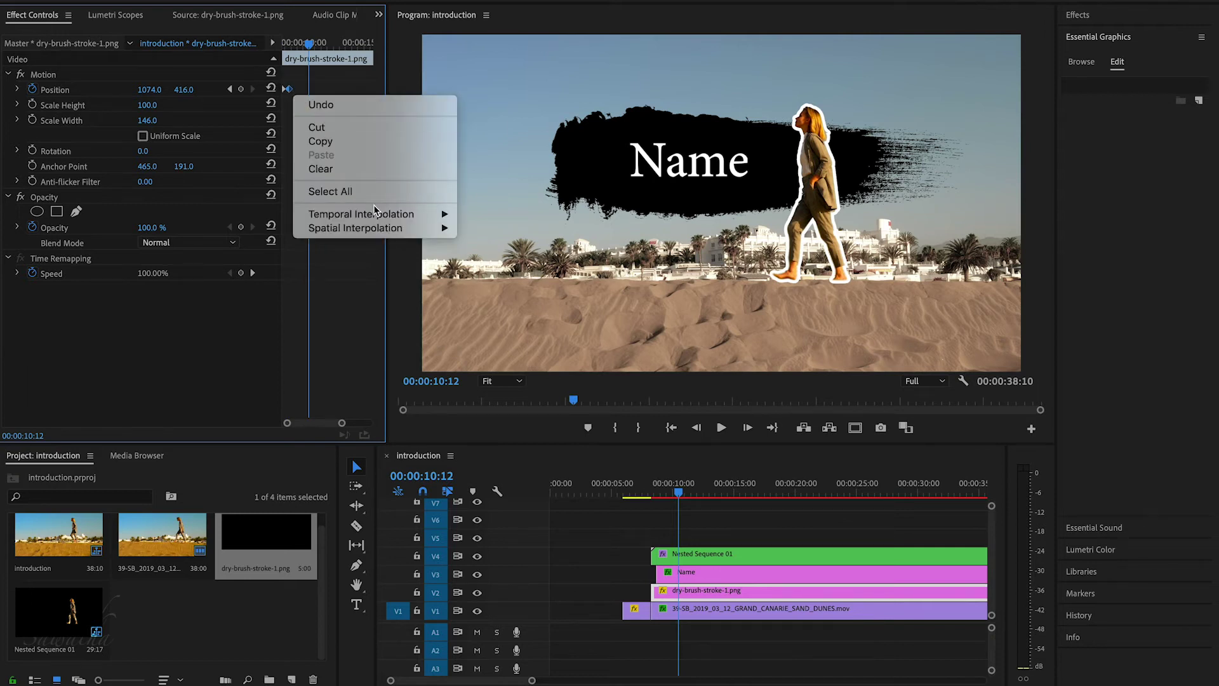
{"action": "mouse_move", "coordinate": [381, 214]}
{"action": "left_click", "coordinate": [505, 294]}
Preview the eased slide-in and zoom the timeline back out
{"action": "left_click_drag", "start_coordinate": [663, 493], "coordinate": [645, 493]}
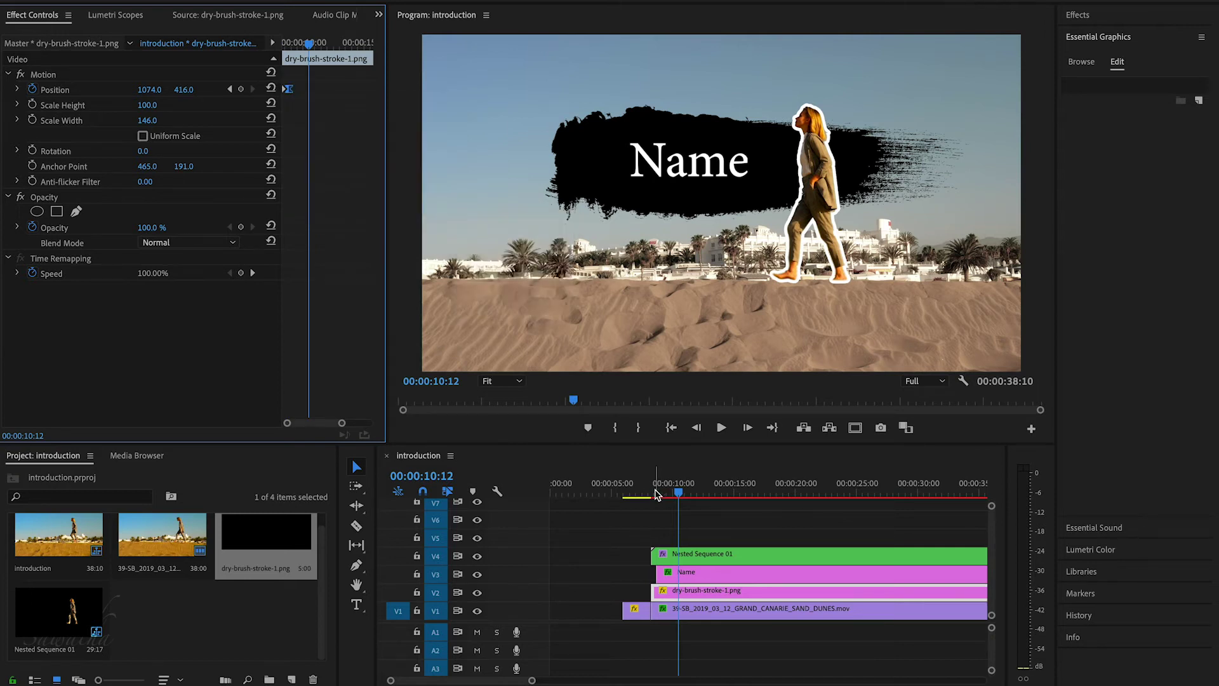
{"action": "key", "text": "space"}
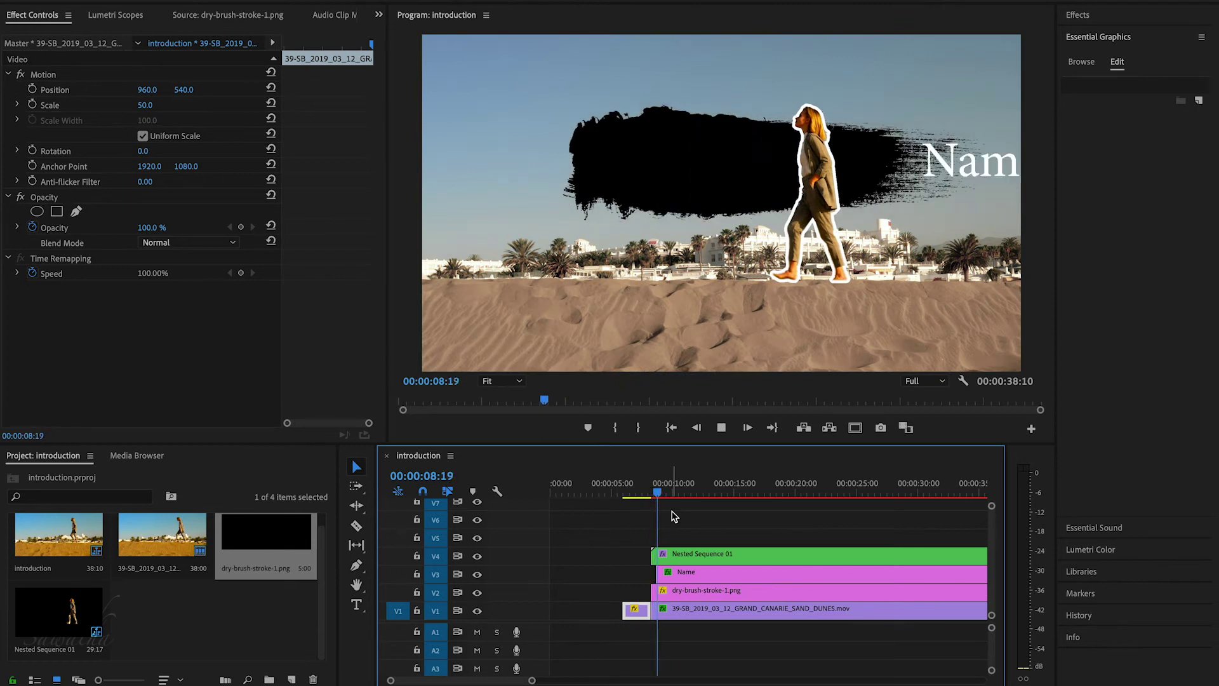
{"action": "key", "text": "space"}
{"action": "key", "text": "d"}
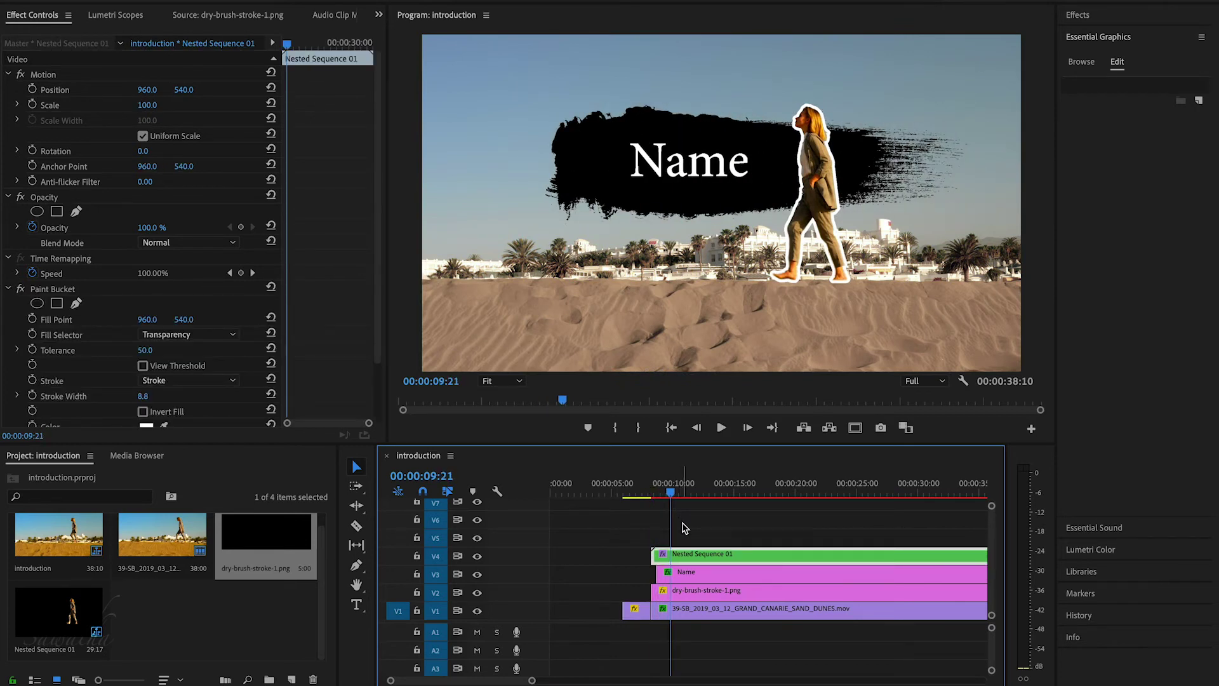
{"action": "key", "text": "minus"}
{"action": "key", "text": "minus"}
Select all four timeline clips and nest them as Nested Sequence 02
{"action": "key", "text": "equal"}
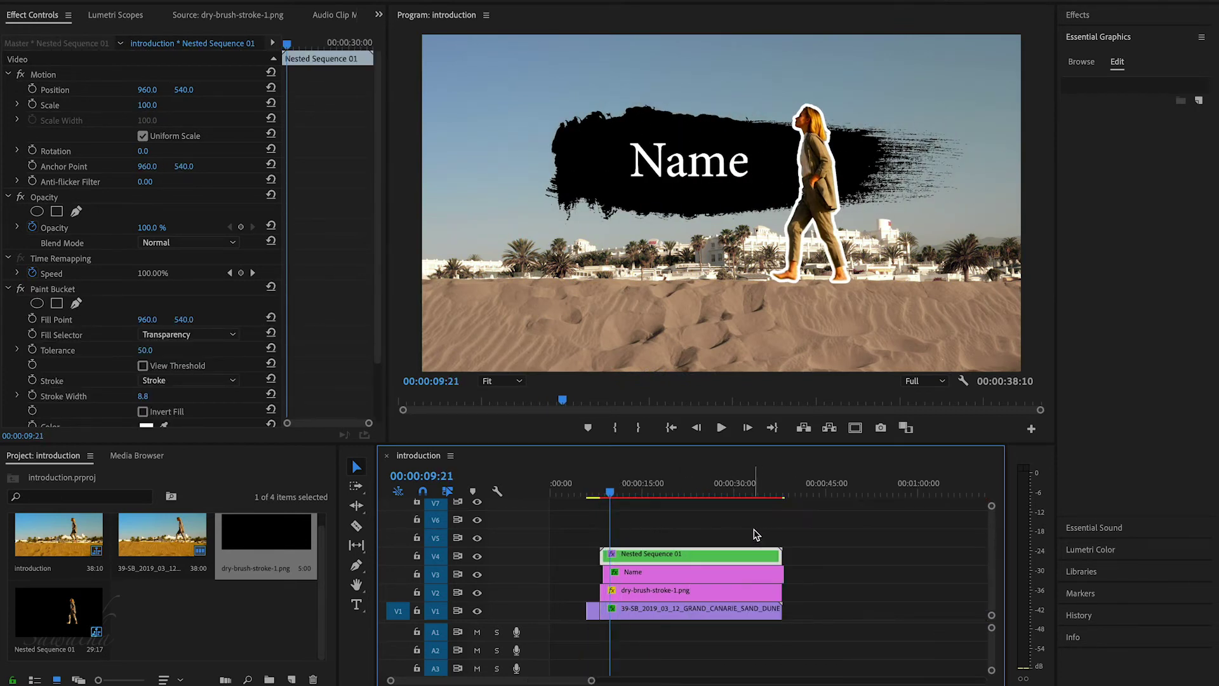
{"action": "left_click_drag", "start_coordinate": [833, 532], "coordinate": [584, 617]}
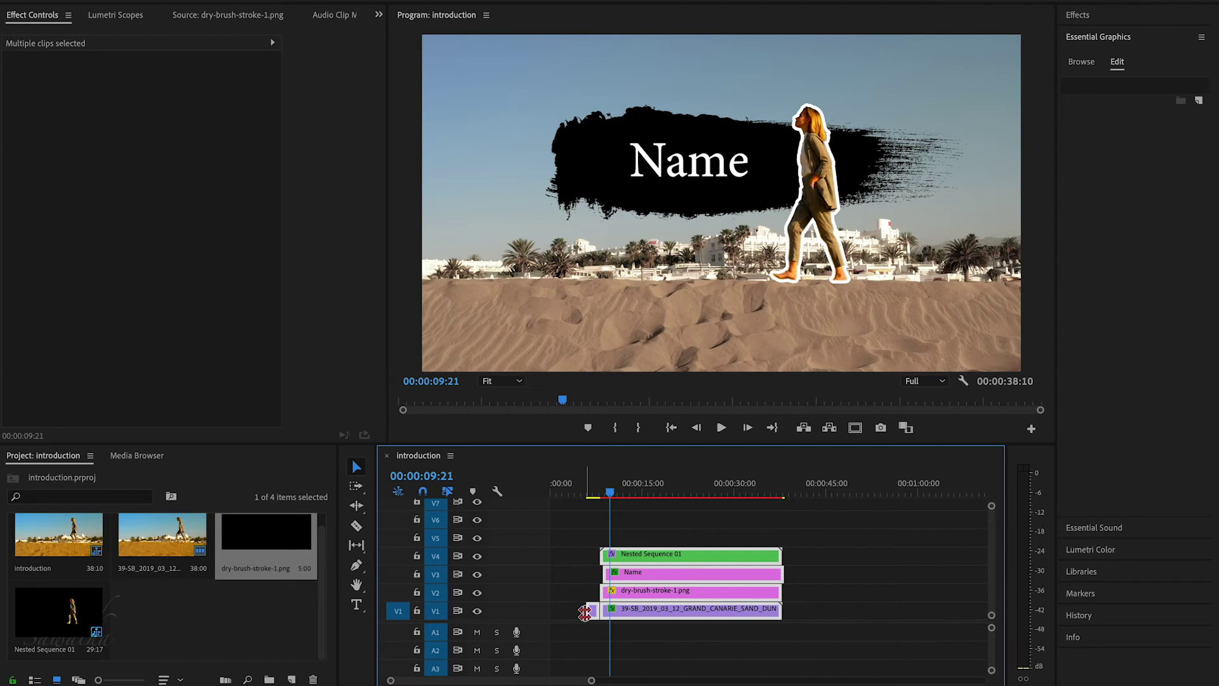
{"action": "key", "text": "alt+shift+n"}
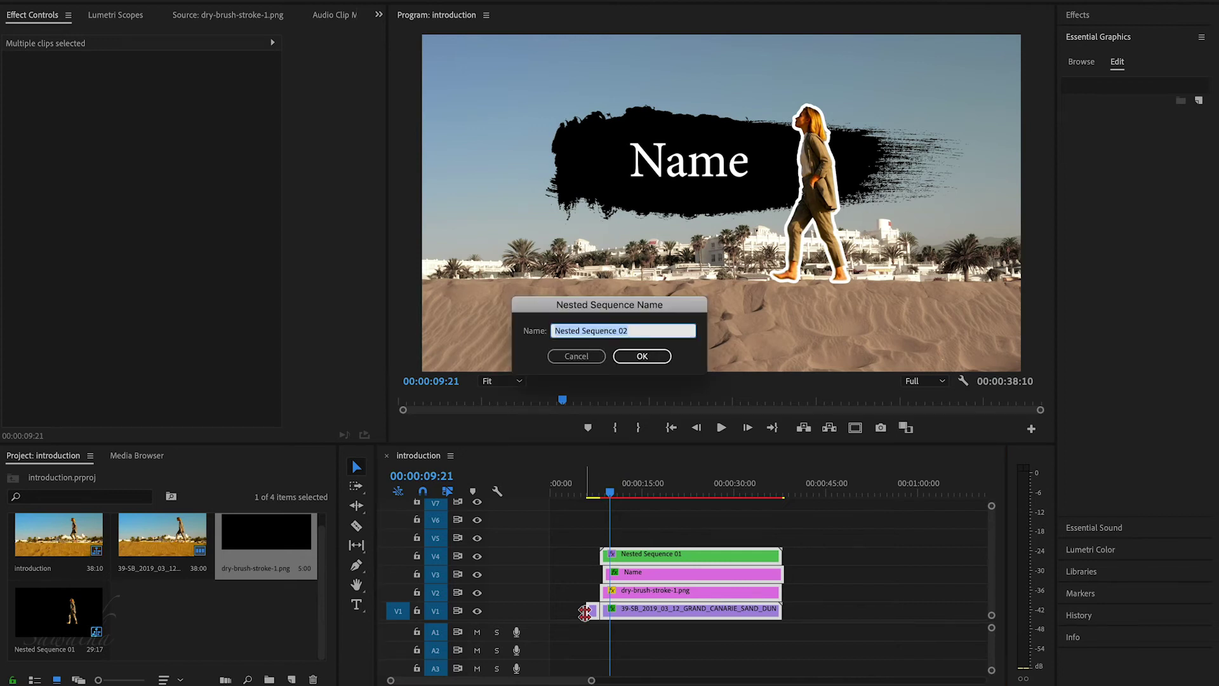
{"action": "left_click", "coordinate": [638, 357]}
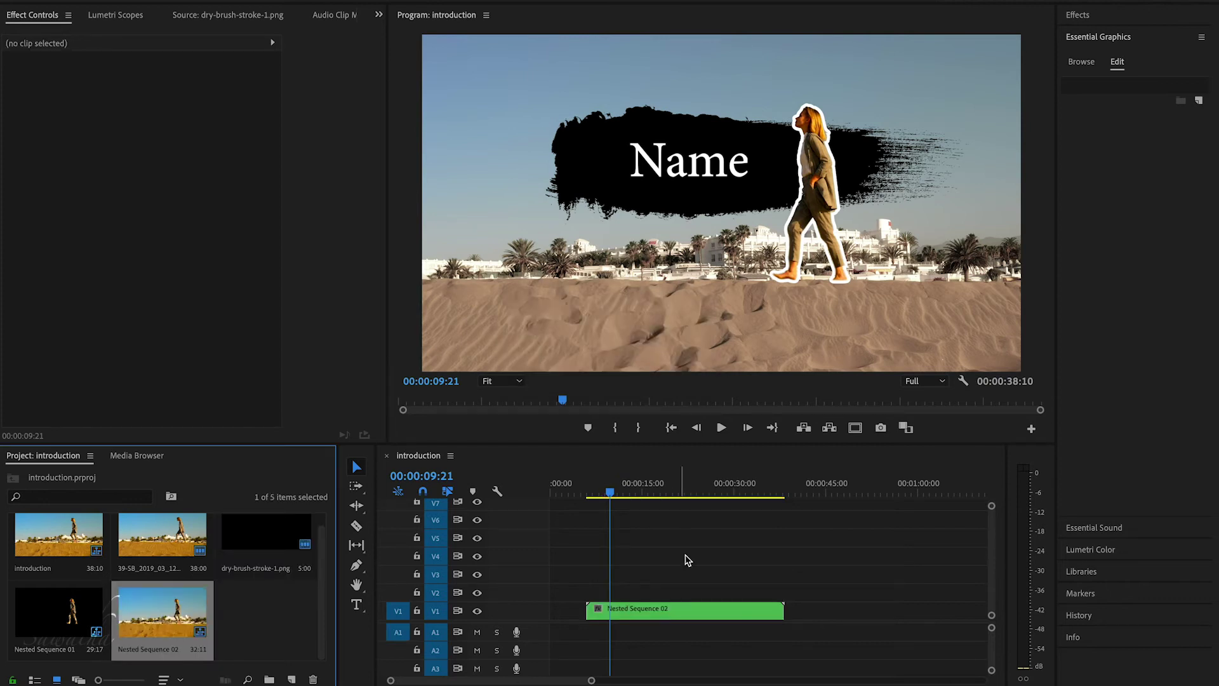
Turn on Scale, Position and Rotation keyframing for the nested clip at 8:08
{"action": "left_click", "coordinate": [666, 614]}
{"action": "key", "text": "Left"}
{"action": "key", "text": "Left"}
{"action": "key", "text": "Left"}
{"action": "key", "text": "Left"}
{"action": "key", "text": "Left"}
{"action": "key", "text": "Left"}
{"action": "key", "text": "Left"}
{"action": "key", "text": "Left"}
{"action": "key", "text": "Left"}
{"action": "key", "text": "Left"}
{"action": "key", "text": "Left"}
{"action": "key", "text": "Left"}
{"action": "key", "text": "Left"}
{"action": "key", "text": "Left"}
{"action": "key", "text": "Left"}
{"action": "key", "text": "="}
{"action": "left_click_drag", "start_coordinate": [682, 490], "coordinate": [654, 490]}
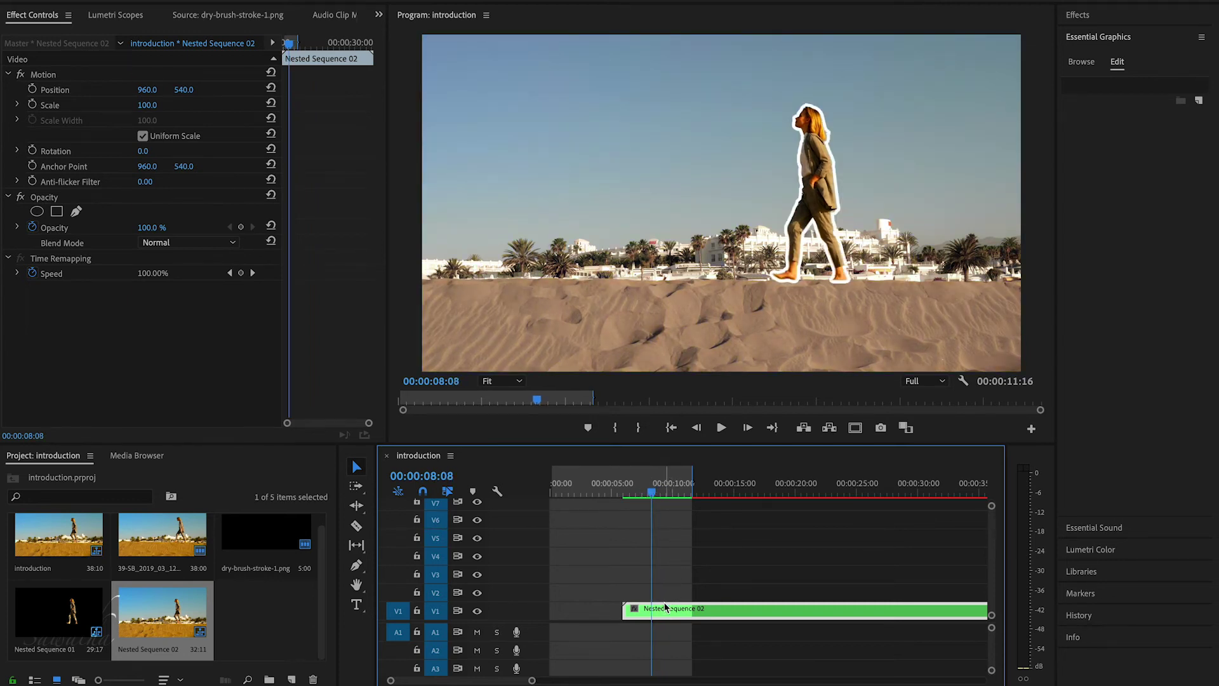
{"action": "left_click", "coordinate": [33, 105]}
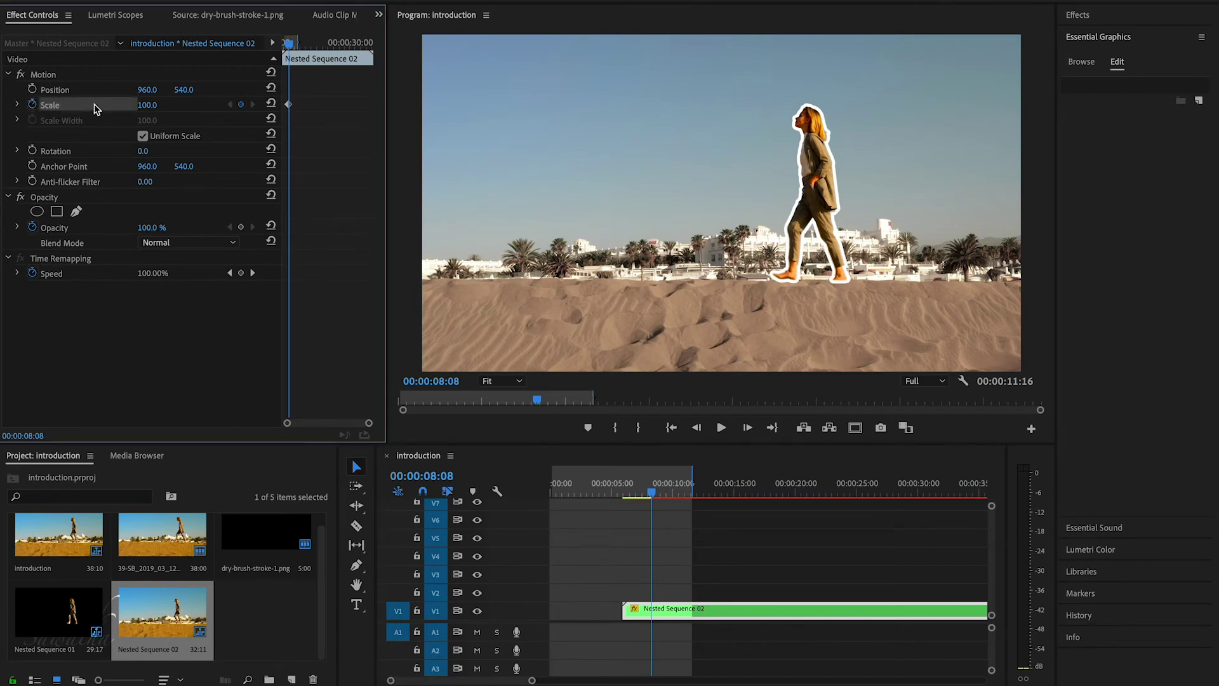
{"action": "left_click", "coordinate": [33, 90]}
{"action": "left_click", "coordinate": [33, 150]}
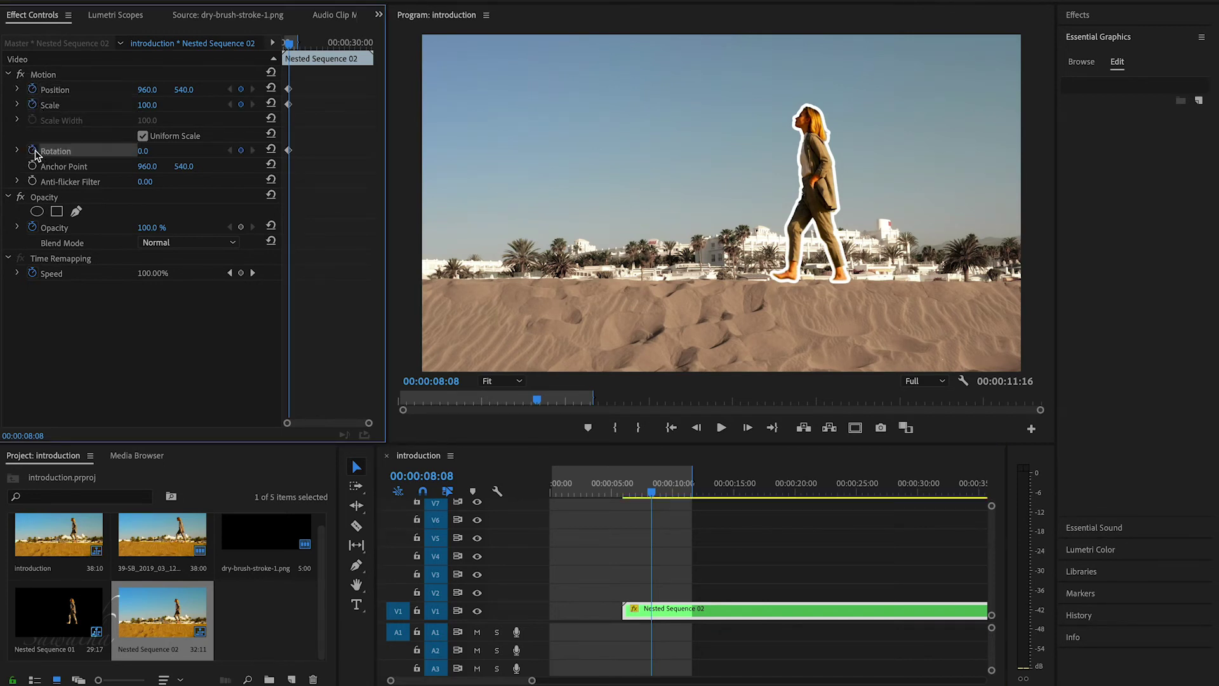
Add matching Scale, Position and Rotation keyframes at 8:03
{"action": "left_click_drag", "start_coordinate": [289, 51], "coordinate": [272, 53]}
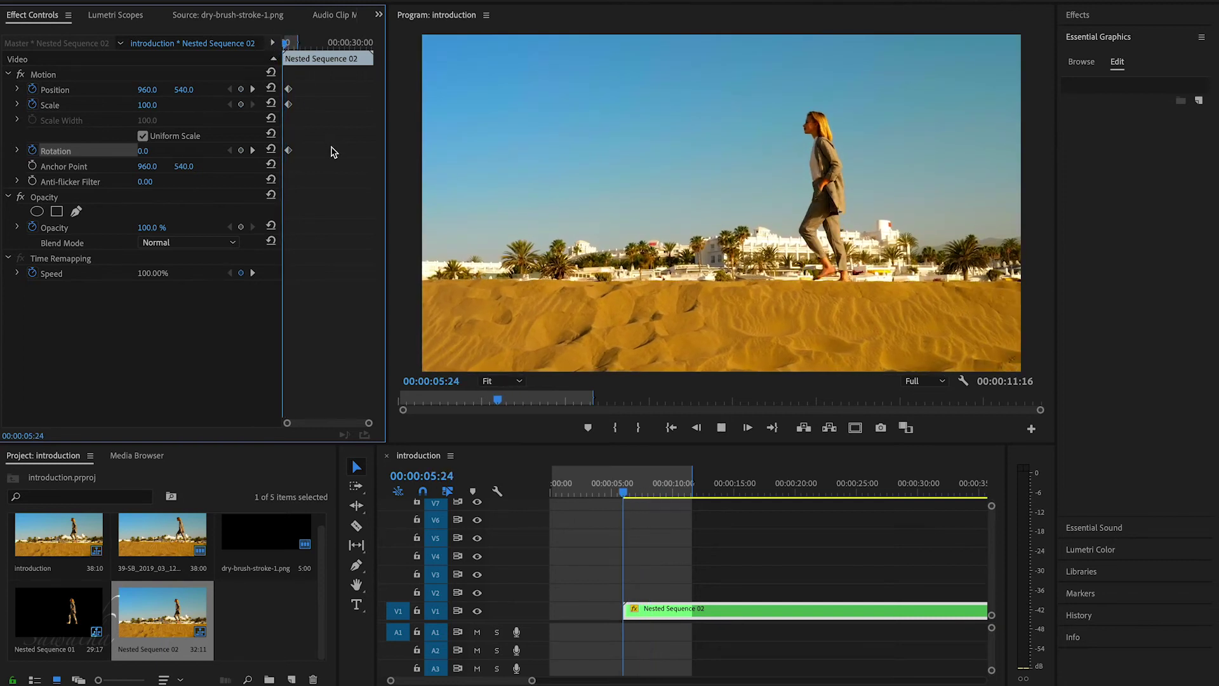
{"action": "key", "text": "space"}
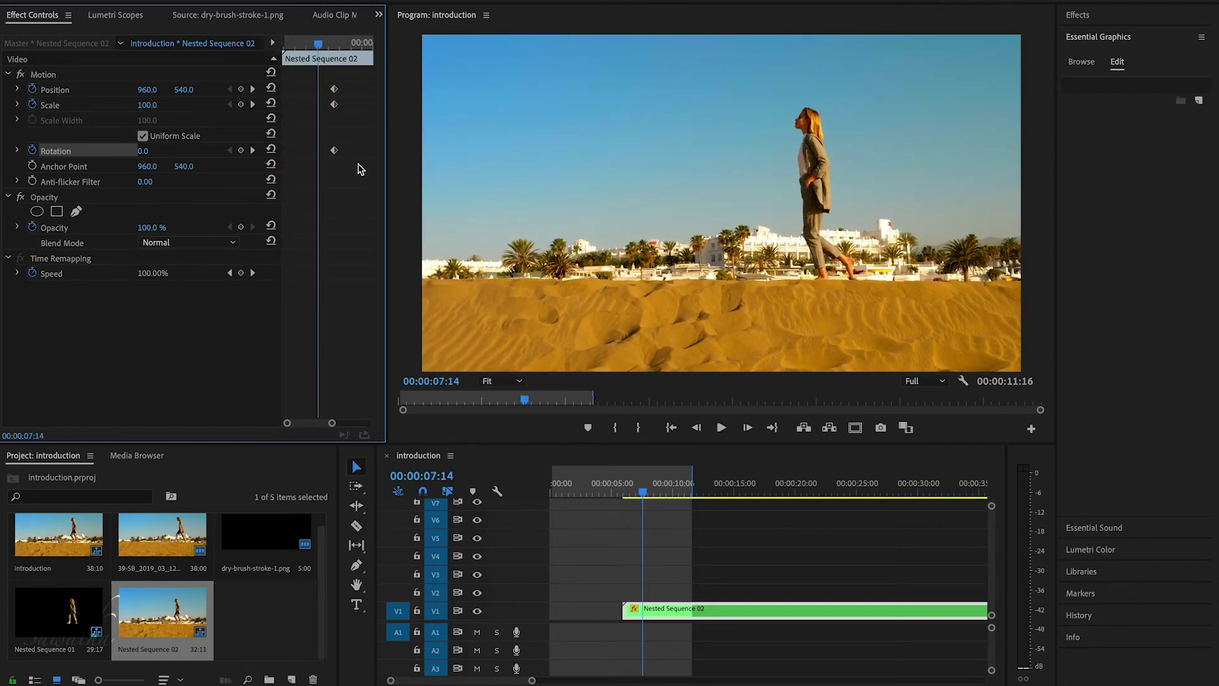
{"action": "left_click", "coordinate": [253, 105]}
{"action": "key", "text": "shift+Left"}
{"action": "key", "text": "shift+Right"}
{"action": "key", "text": "shift+Left"}
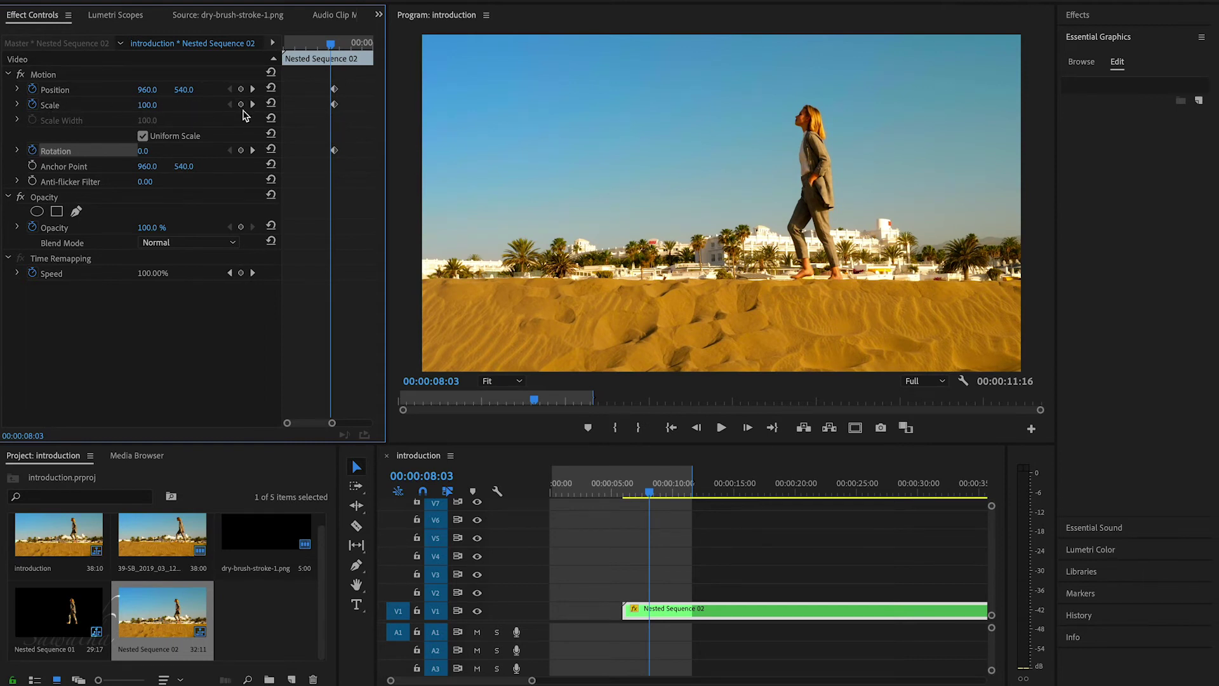
{"action": "left_click", "coordinate": [241, 104]}
{"action": "left_click", "coordinate": [241, 90]}
{"action": "left_click", "coordinate": [241, 151]}
{"action": "left_click", "coordinate": [252, 105]}
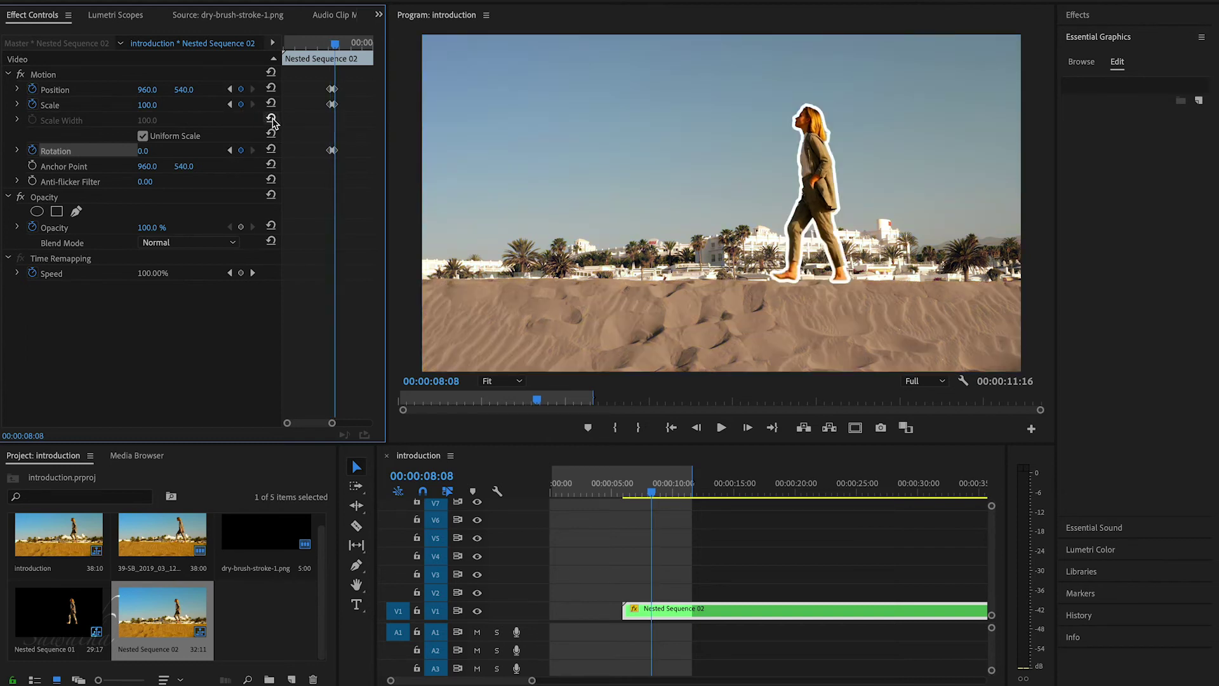
At 8:08, set Scale 164, Rotation 13° and Position 679, 557
{"action": "scroll", "coordinate": [338, 103], "scroll_direction": "up", "scroll_amount": 2}
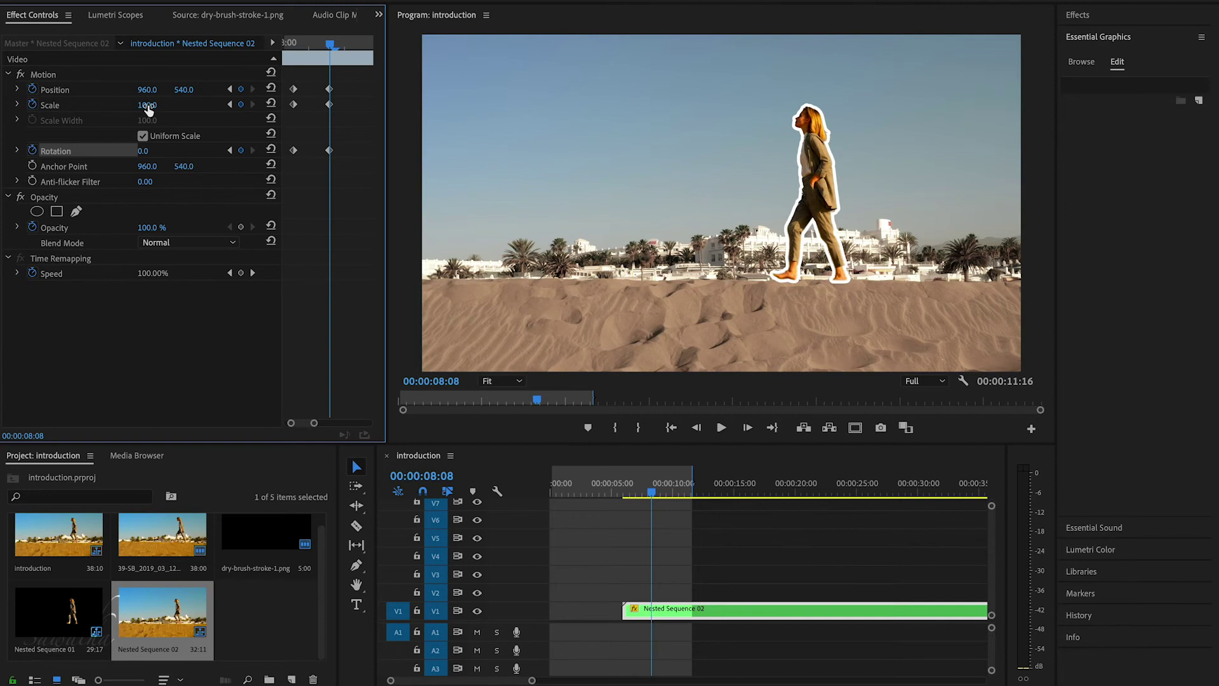
{"action": "mouse_move", "coordinate": [147, 105]}
{"action": "left_mouse_down"}
{"action": "mouse_move", "coordinate": [188, 89]}
{"action": "mouse_move", "coordinate": [154, 92]}
{"action": "left_mouse_up"}
{"action": "left_click_drag", "start_coordinate": [142, 150], "coordinate": [154, 151]}
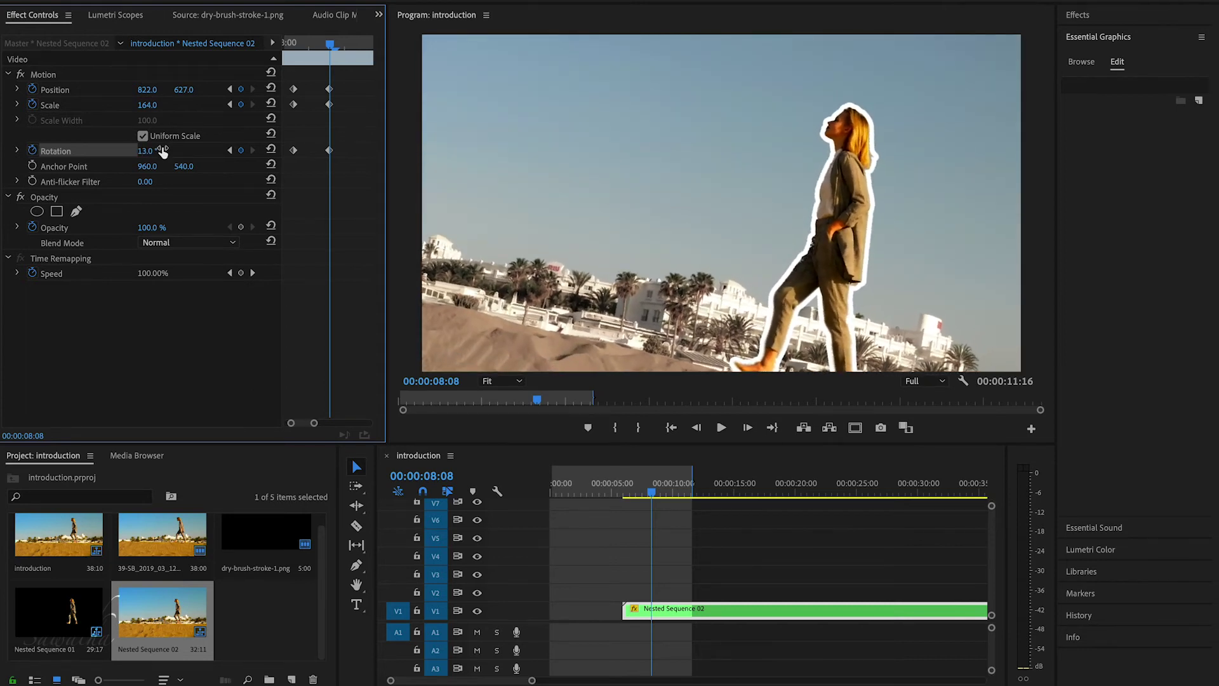
{"action": "mouse_move", "coordinate": [184, 90]}
{"action": "left_mouse_down"}
{"action": "mouse_move", "coordinate": [144, 89]}
{"action": "mouse_move", "coordinate": [154, 89]}
{"action": "left_mouse_up"}
{"action": "left_click_drag", "start_coordinate": [349, 68], "coordinate": [321, 163]}
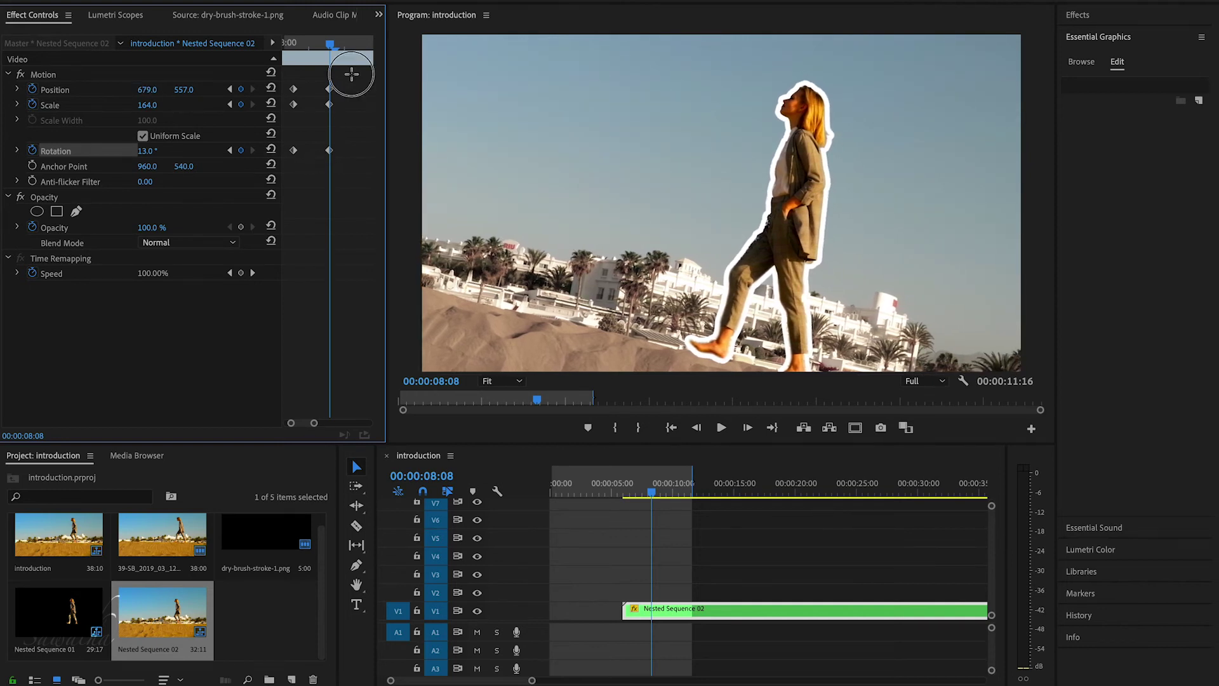
Set the ending zoom keyframes to Ease In and the starting keyframes to Ease Out
{"action": "right_click", "coordinate": [334, 155]}
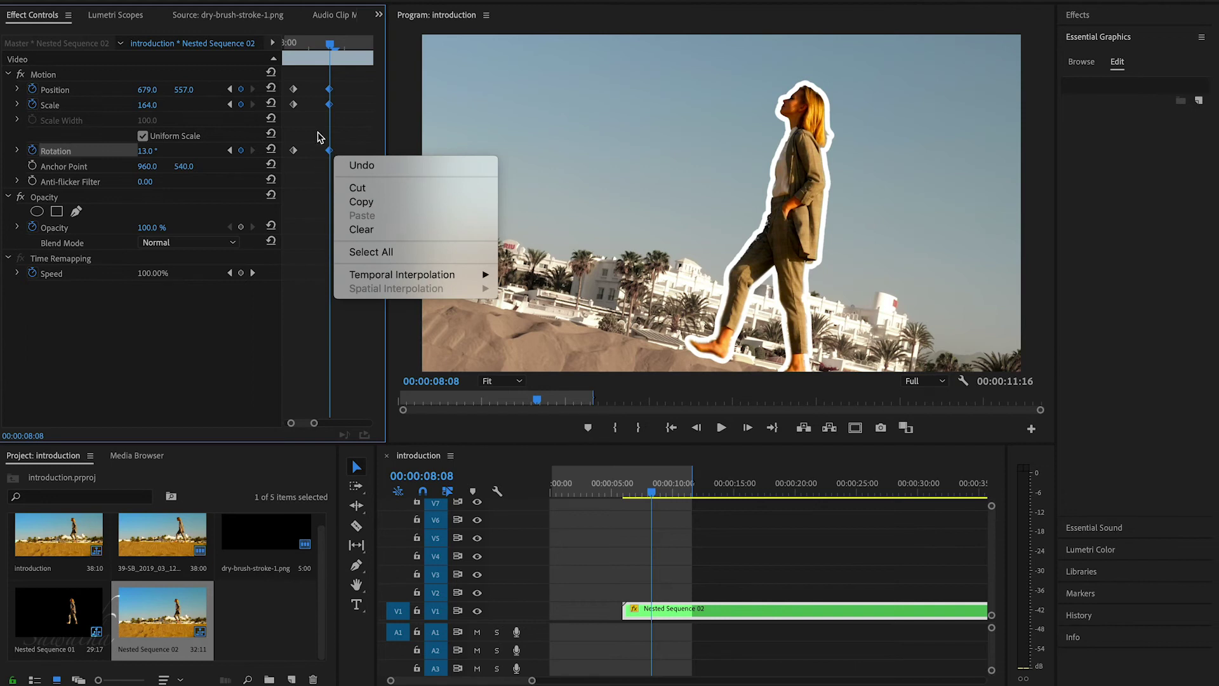
{"action": "mouse_move", "coordinate": [413, 275]}
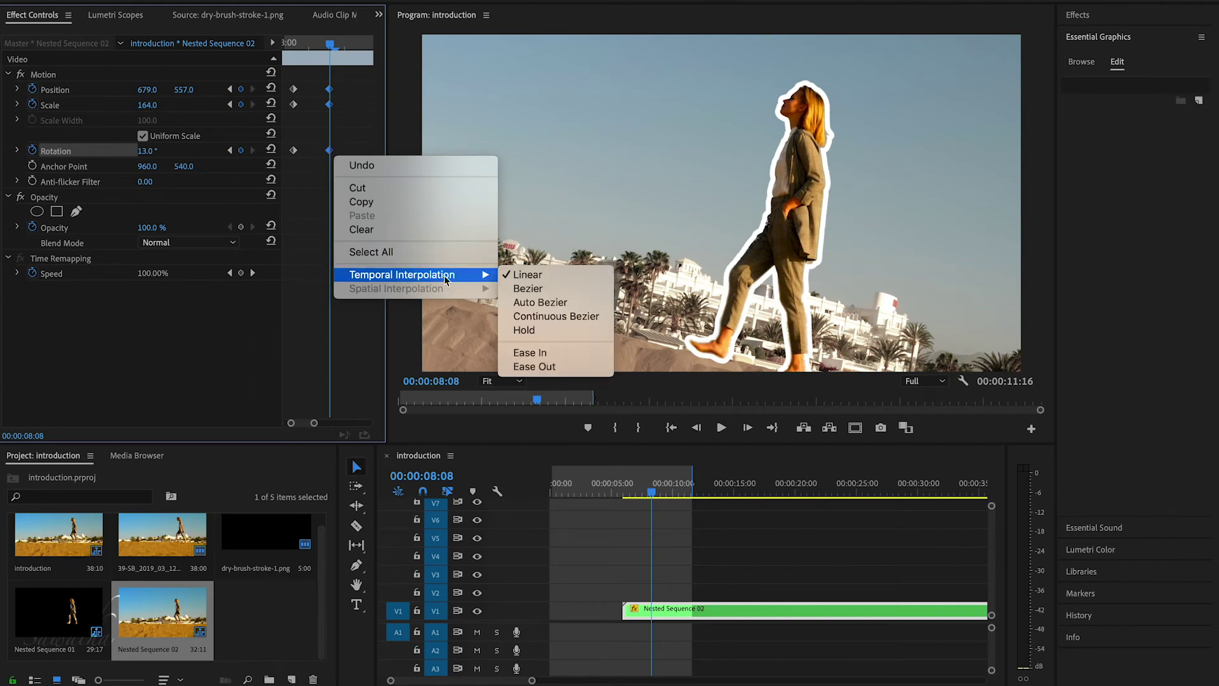
{"action": "left_click", "coordinate": [533, 353]}
{"action": "left_click_drag", "start_coordinate": [306, 75], "coordinate": [255, 198]}
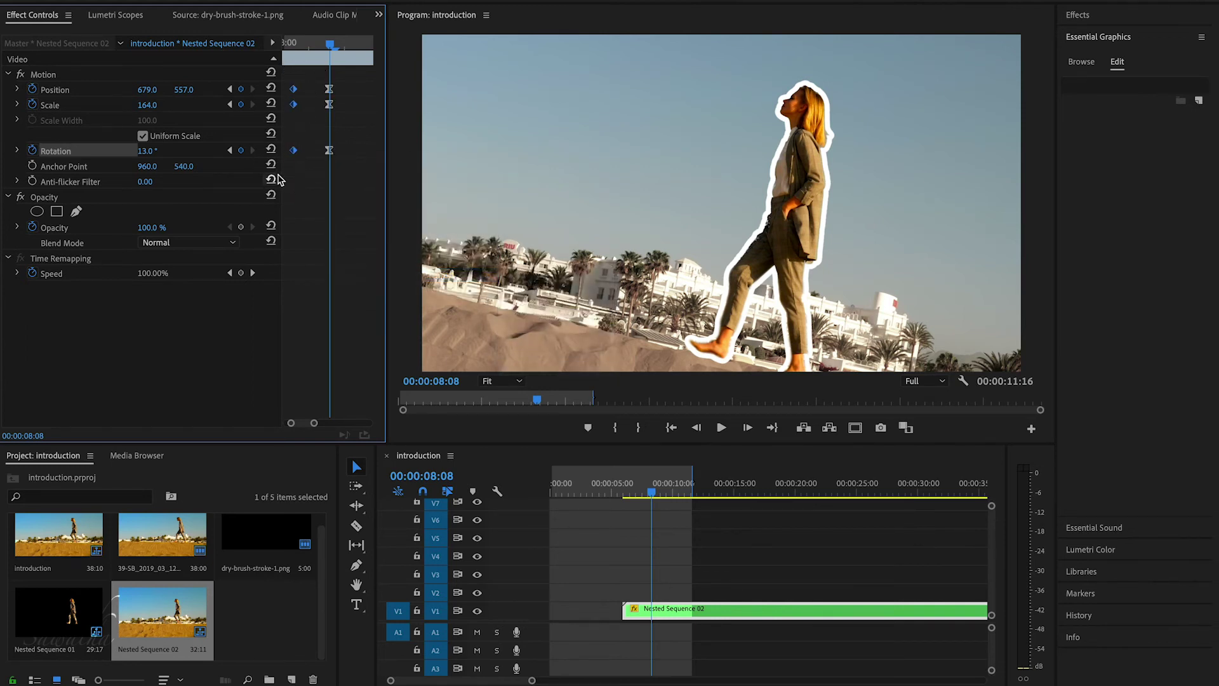
{"action": "right_click", "coordinate": [296, 155]}
{"action": "mouse_move", "coordinate": [413, 278]}
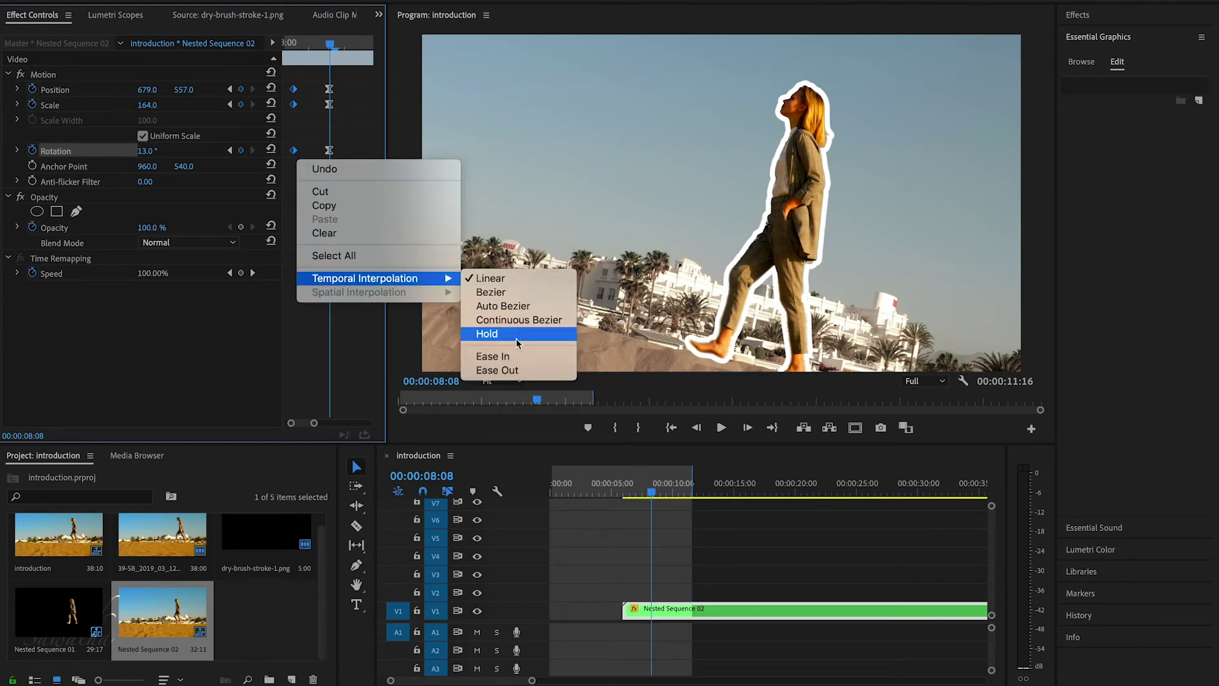
{"action": "left_click", "coordinate": [520, 371]}
Preview the eased tilted zoom several times from around 6:14
{"action": "left_click", "coordinate": [632, 491]}
{"action": "key", "text": "space"}
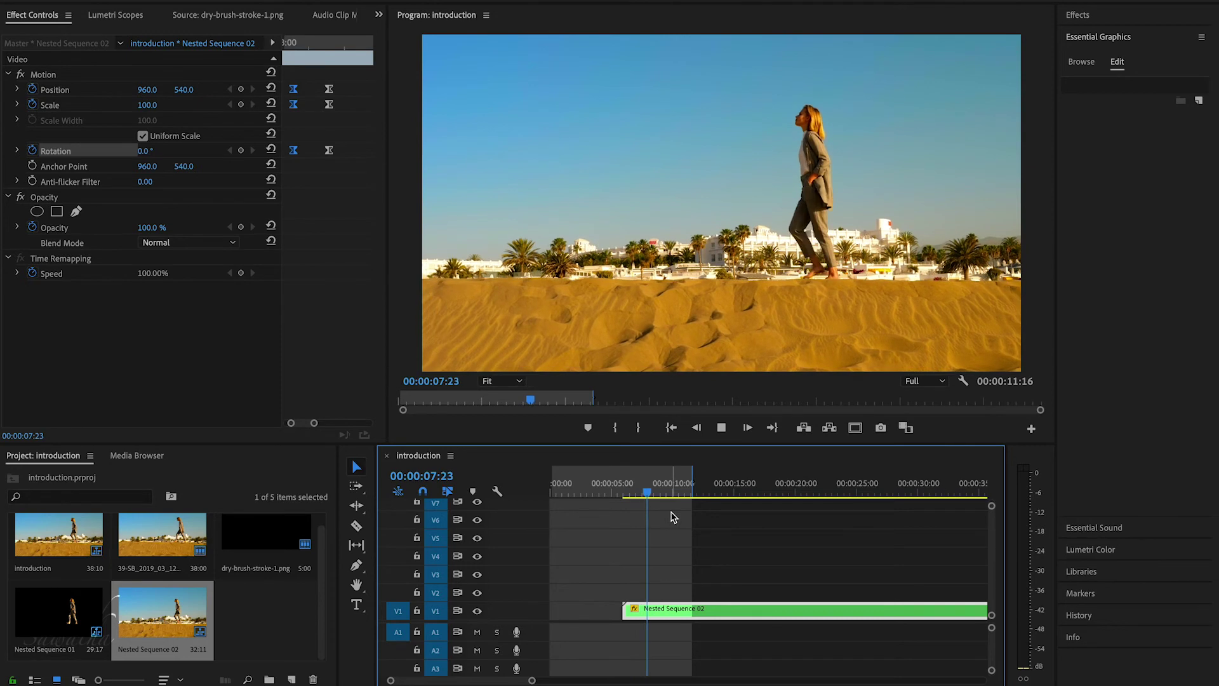
{"action": "key", "text": "space"}
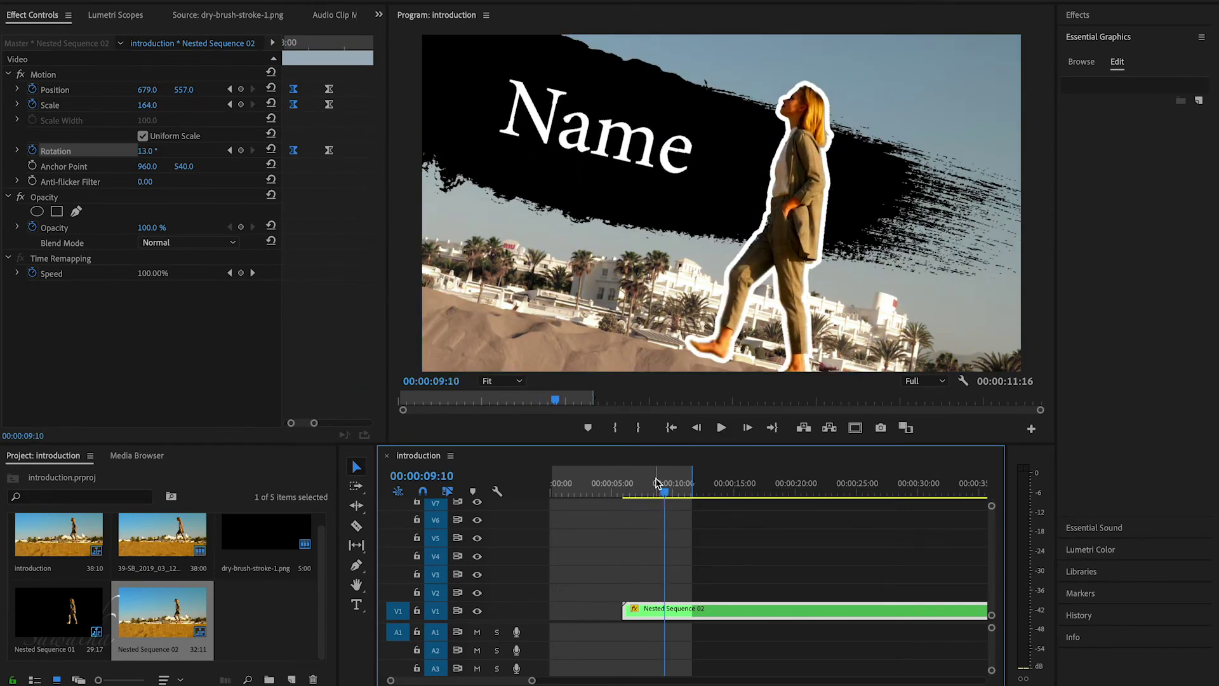
{"action": "left_click_drag", "start_coordinate": [660, 489], "coordinate": [633, 489]}
{"action": "key", "text": "space"}
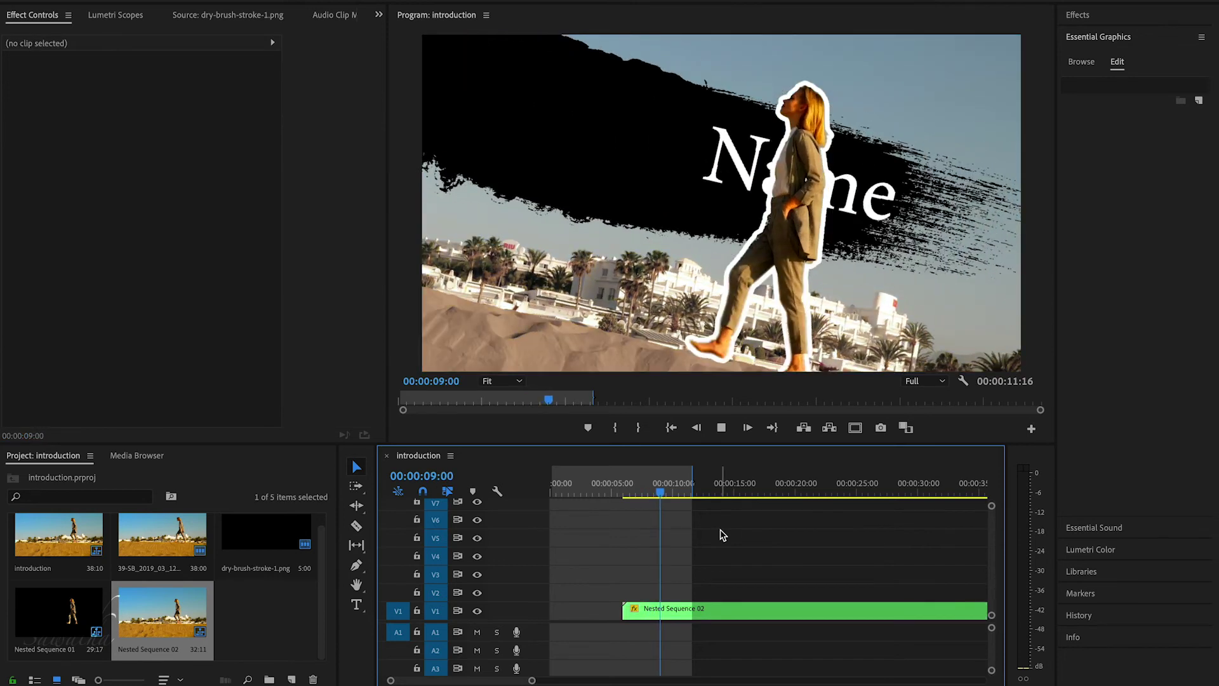
{"action": "key", "text": "space"}
{"action": "left_click", "coordinate": [637, 491]}
{"action": "key", "text": "space"}
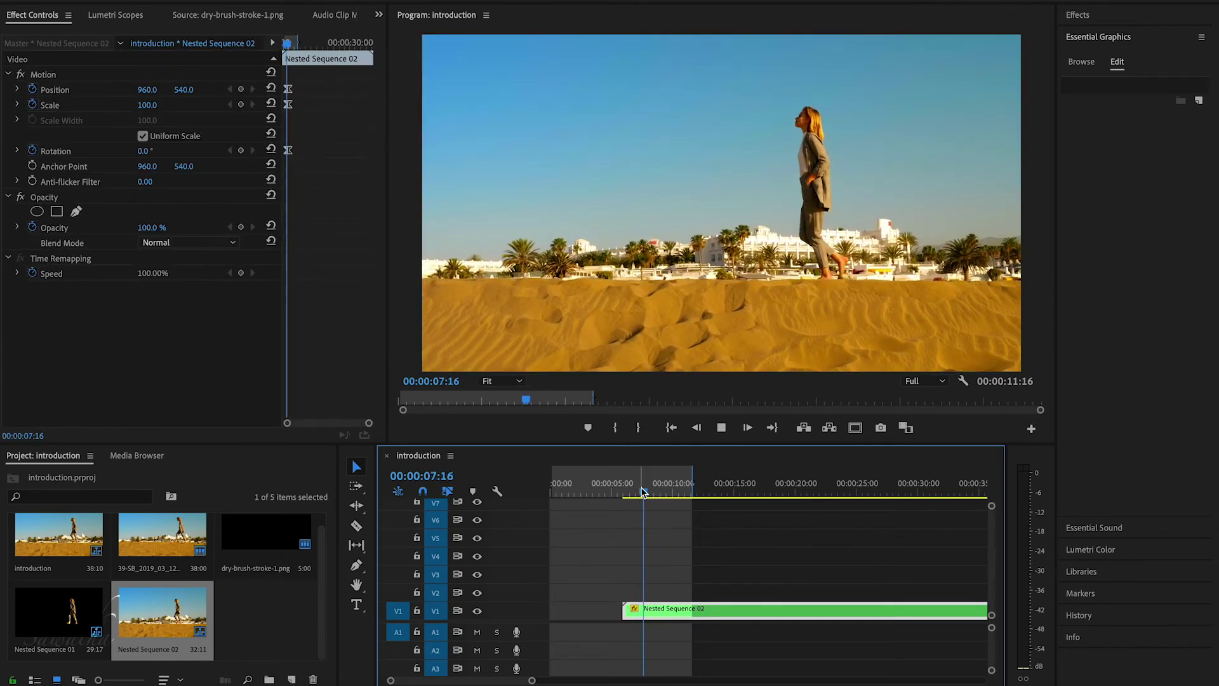
{"action": "key", "text": "space"}
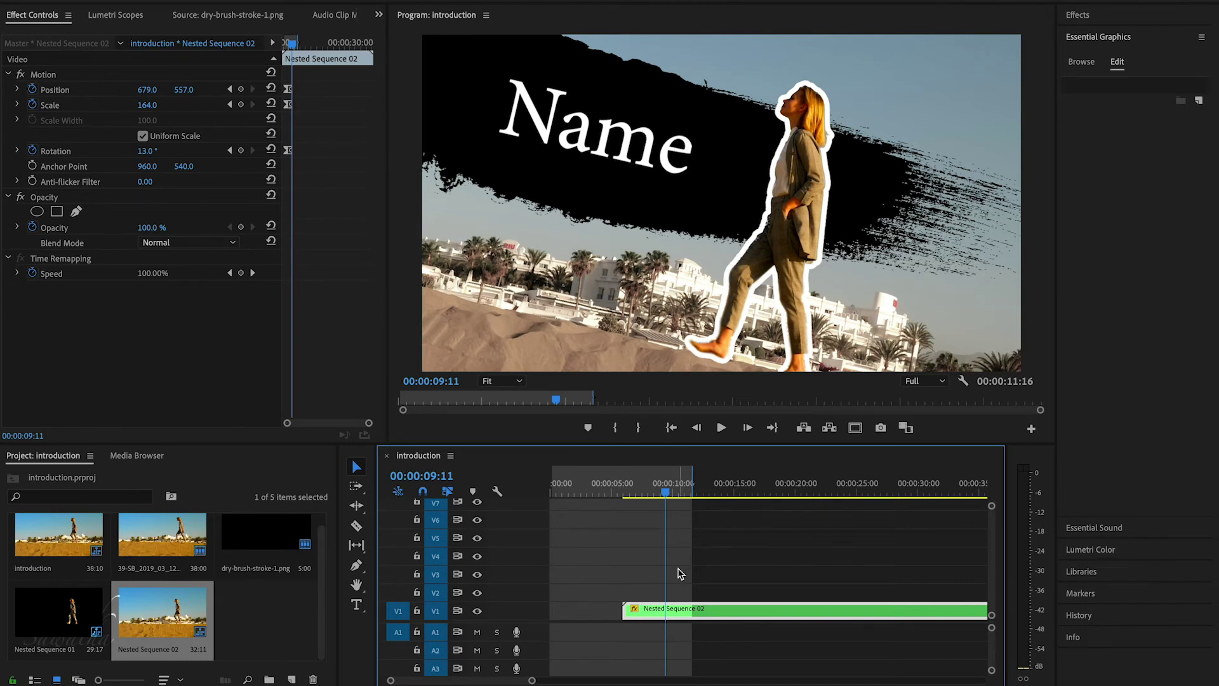
Inside Nested Sequence 02, shrink the brush stroke to Scale Height 86 and Width 80
{"action": "double_click", "coordinate": [680, 609]}
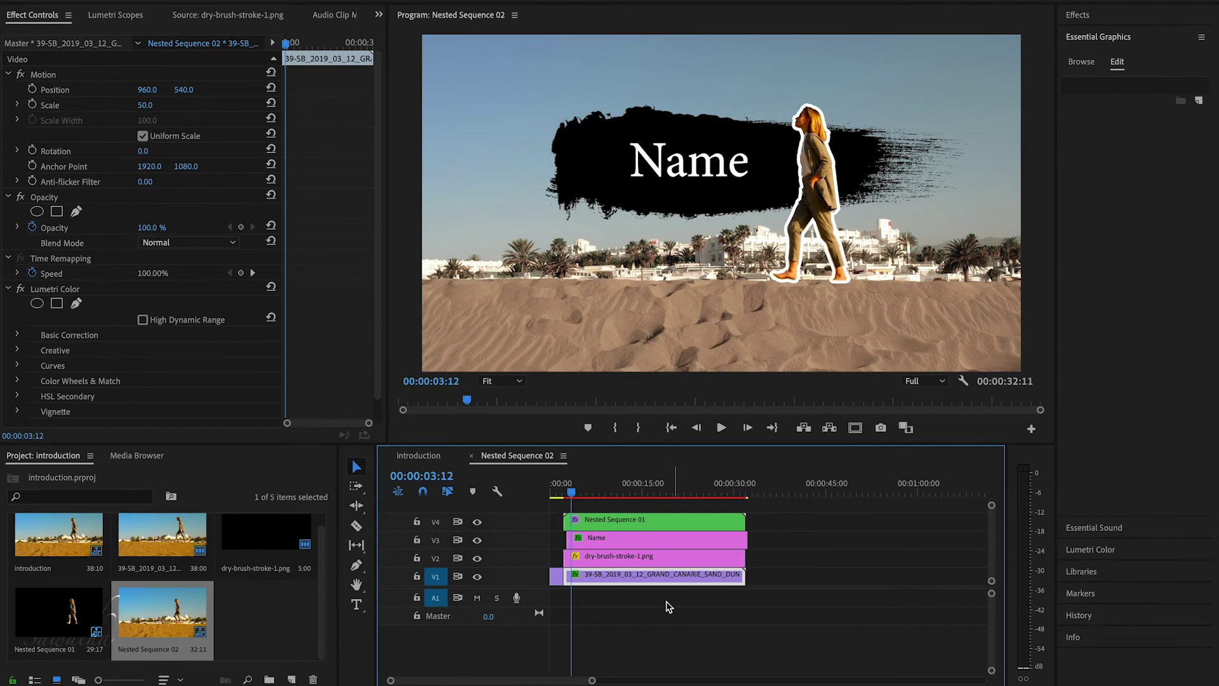
{"action": "left_click", "coordinate": [434, 456]}
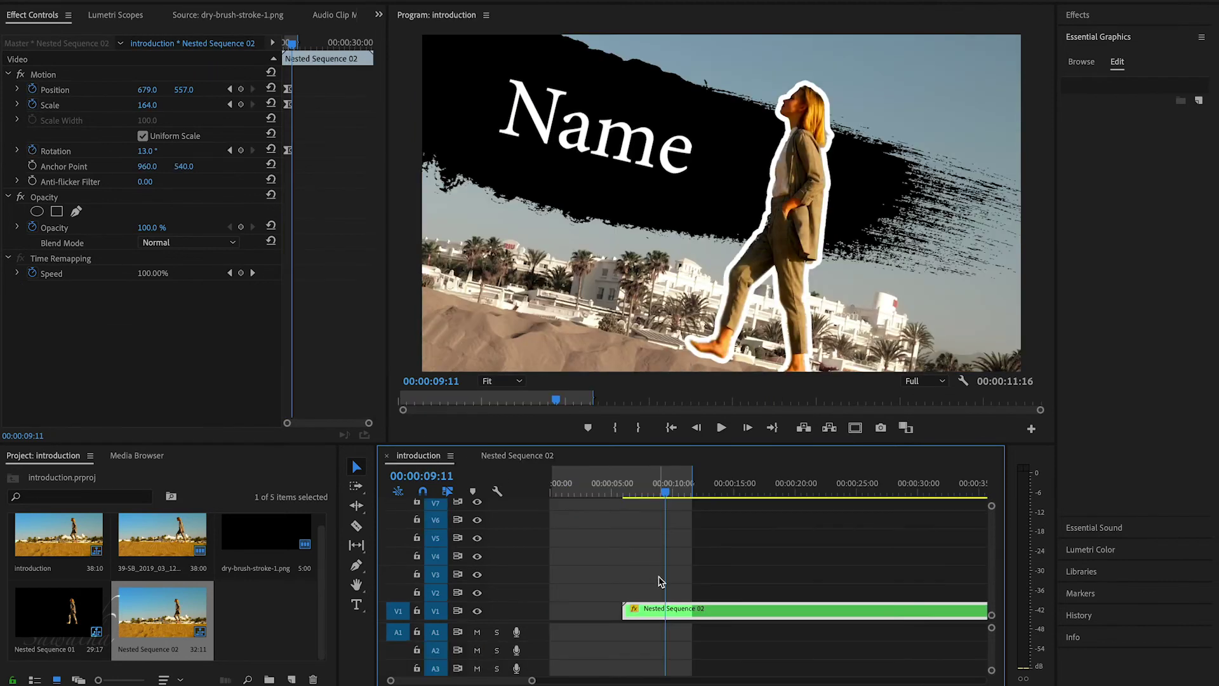
{"action": "double_click", "coordinate": [677, 610]}
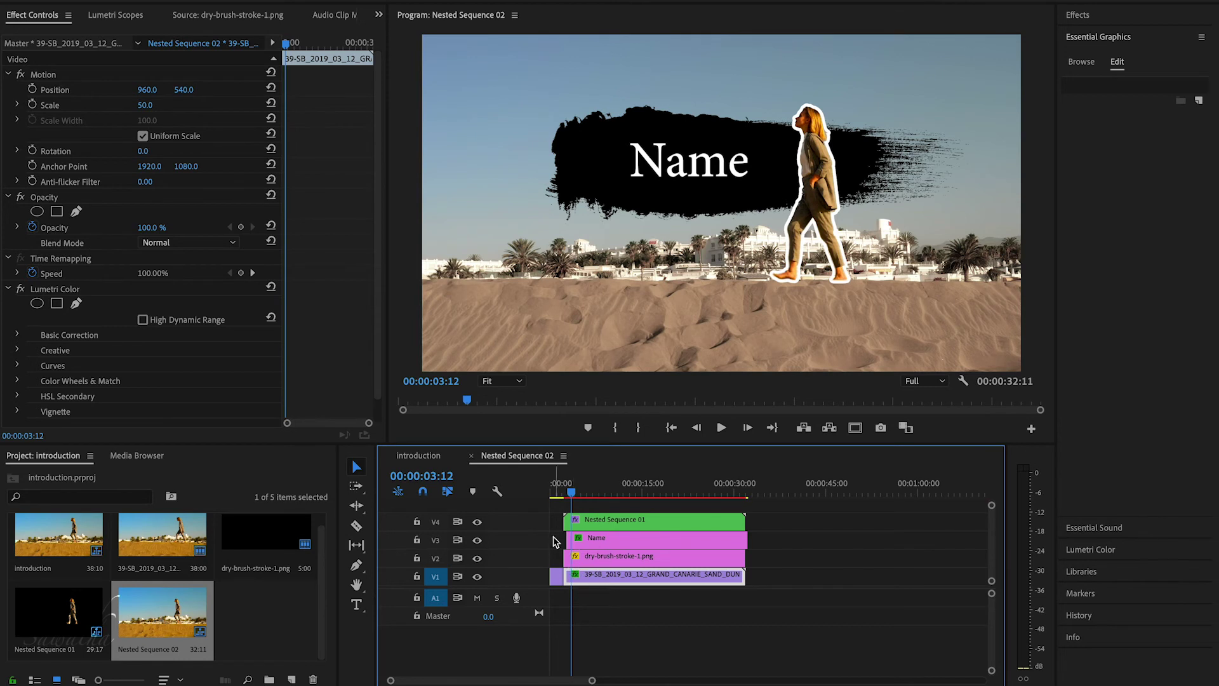
{"action": "left_click", "coordinate": [605, 560]}
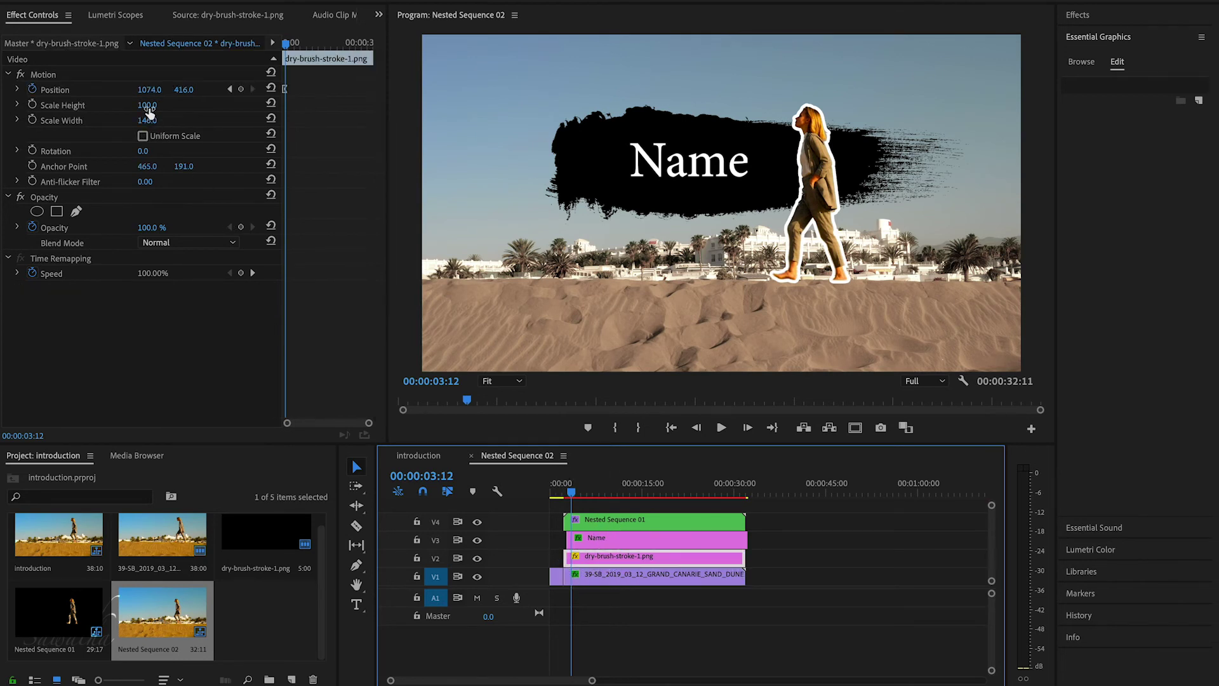
{"action": "left_click_drag", "start_coordinate": [146, 106], "coordinate": [139, 107]}
{"action": "mouse_move", "coordinate": [147, 119]}
{"action": "left_mouse_down"}
{"action": "mouse_move", "coordinate": [110, 120]}
{"action": "mouse_move", "coordinate": [158, 120]}
{"action": "left_mouse_up"}
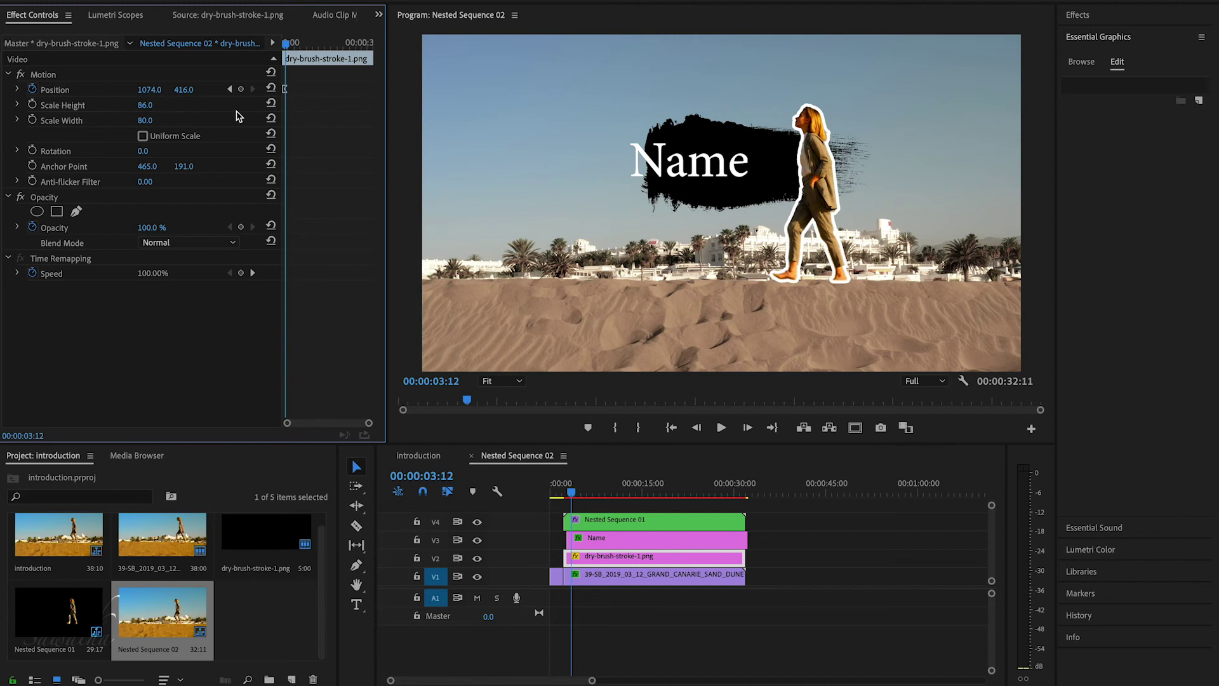
Move the Name title right onto the stroke at 982, 523, then return to introduction
{"action": "key", "text": "equal"}
{"action": "left_click", "coordinate": [230, 90]}
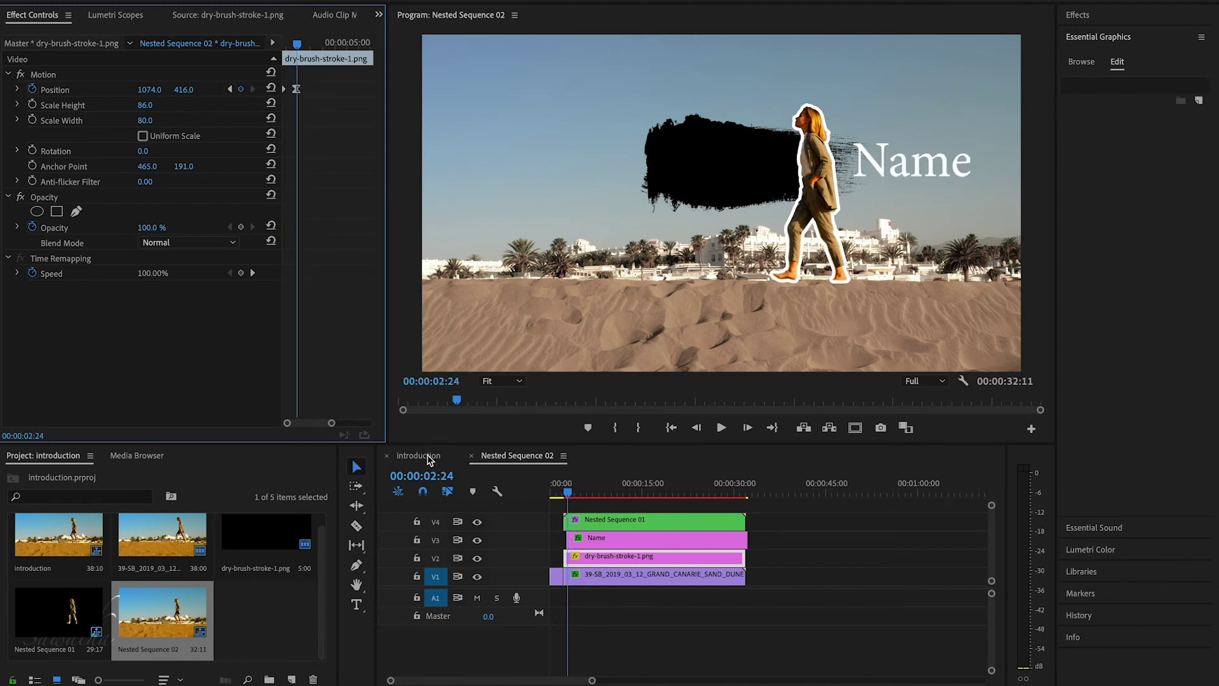
{"action": "left_click", "coordinate": [429, 457]}
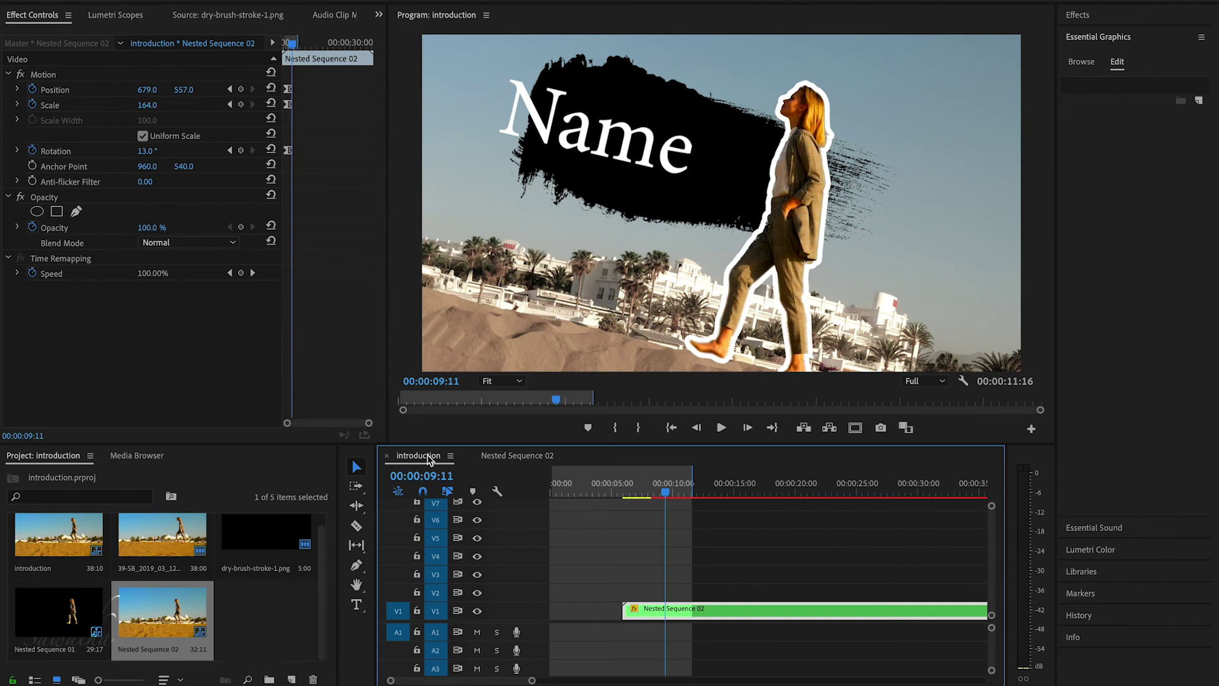
{"action": "left_click", "coordinate": [540, 457]}
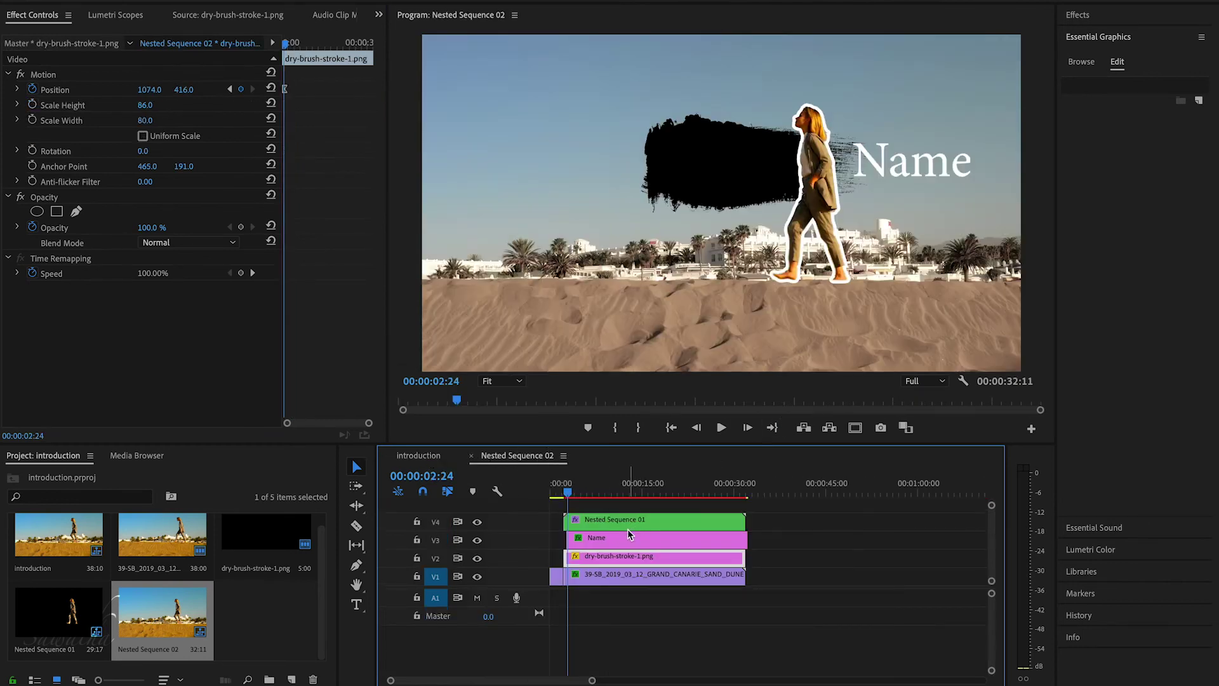
{"action": "left_click", "coordinate": [626, 535]}
{"action": "left_click", "coordinate": [254, 90]}
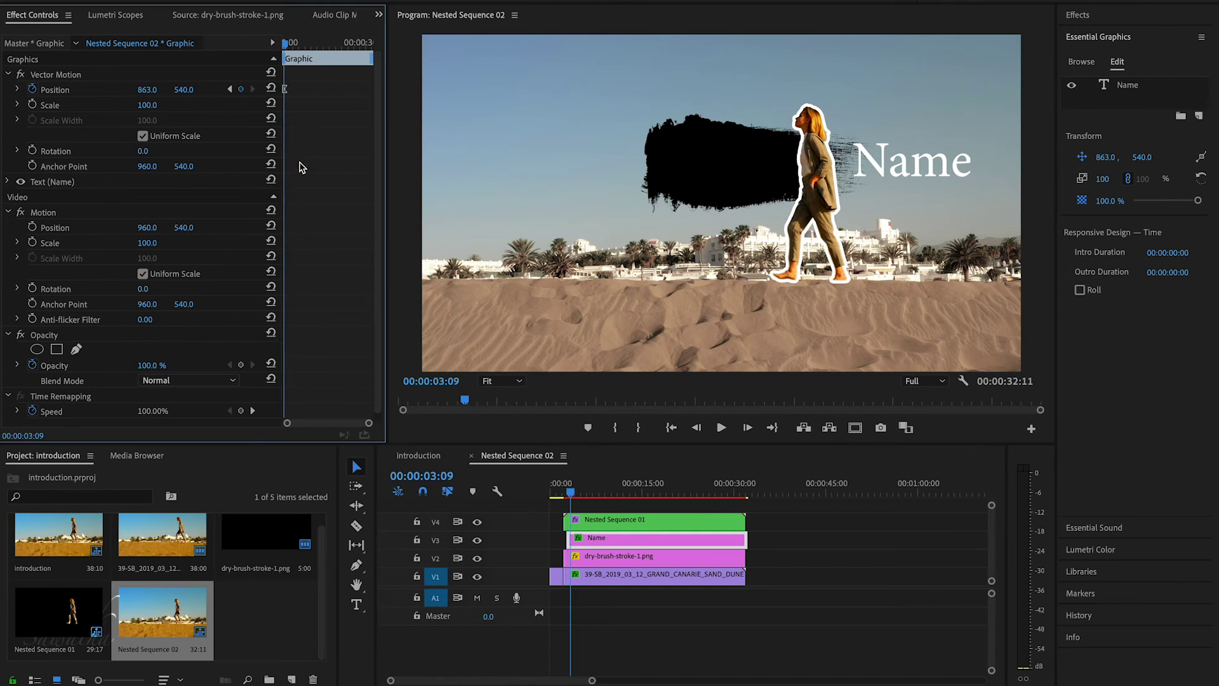
{"action": "scroll", "coordinate": [303, 168], "scroll_direction": "up", "scroll_amount": 3}
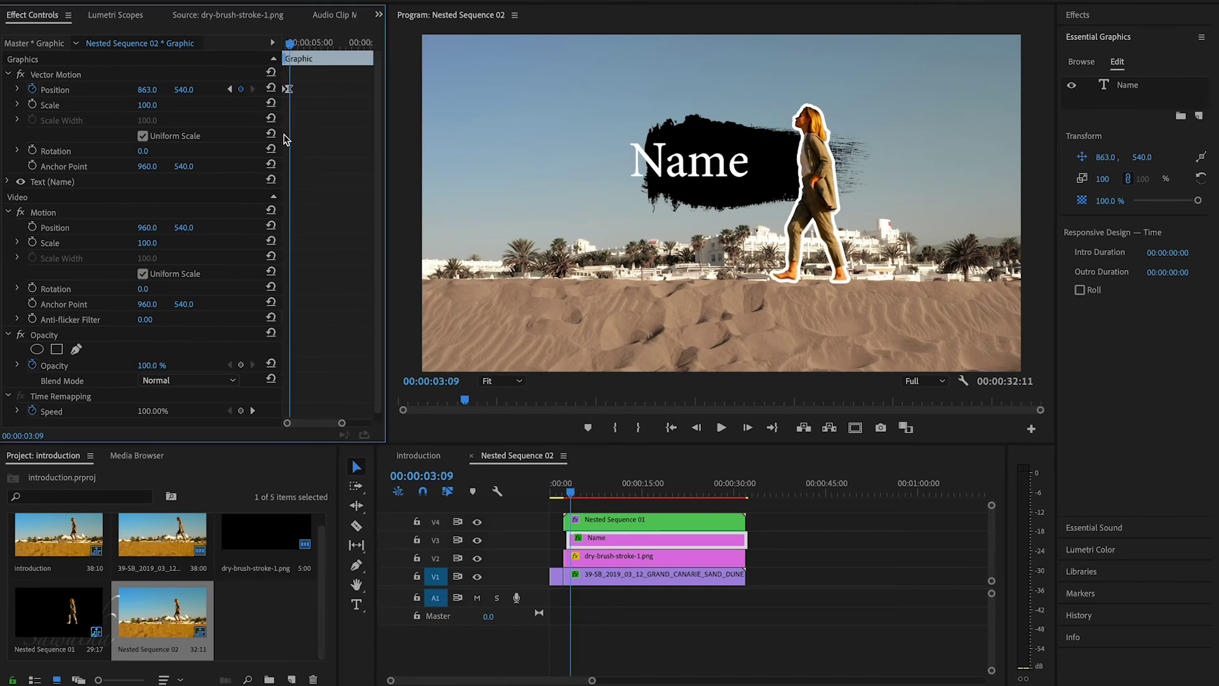
{"action": "mouse_move", "coordinate": [148, 90]}
{"action": "left_mouse_down"}
{"action": "mouse_move", "coordinate": [200, 89]}
{"action": "mouse_move", "coordinate": [137, 104]}
{"action": "mouse_move", "coordinate": [147, 89]}
{"action": "mouse_move", "coordinate": [190, 92]}
{"action": "left_mouse_up"}
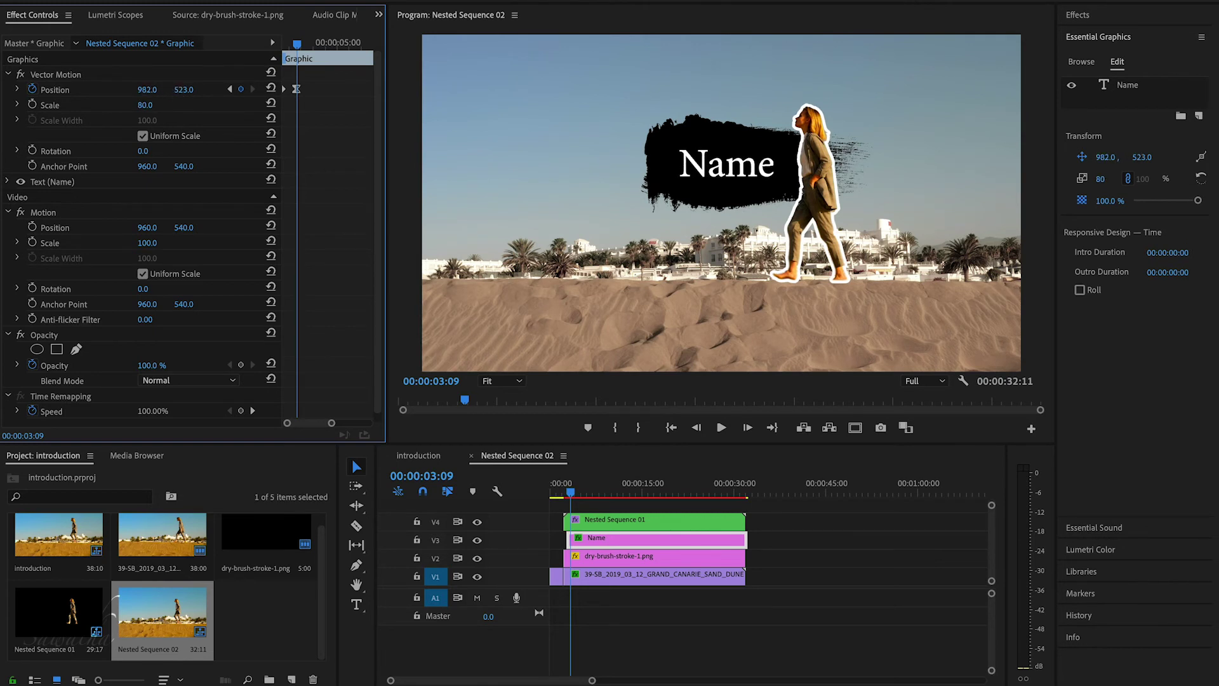
{"action": "left_click", "coordinate": [419, 455]}
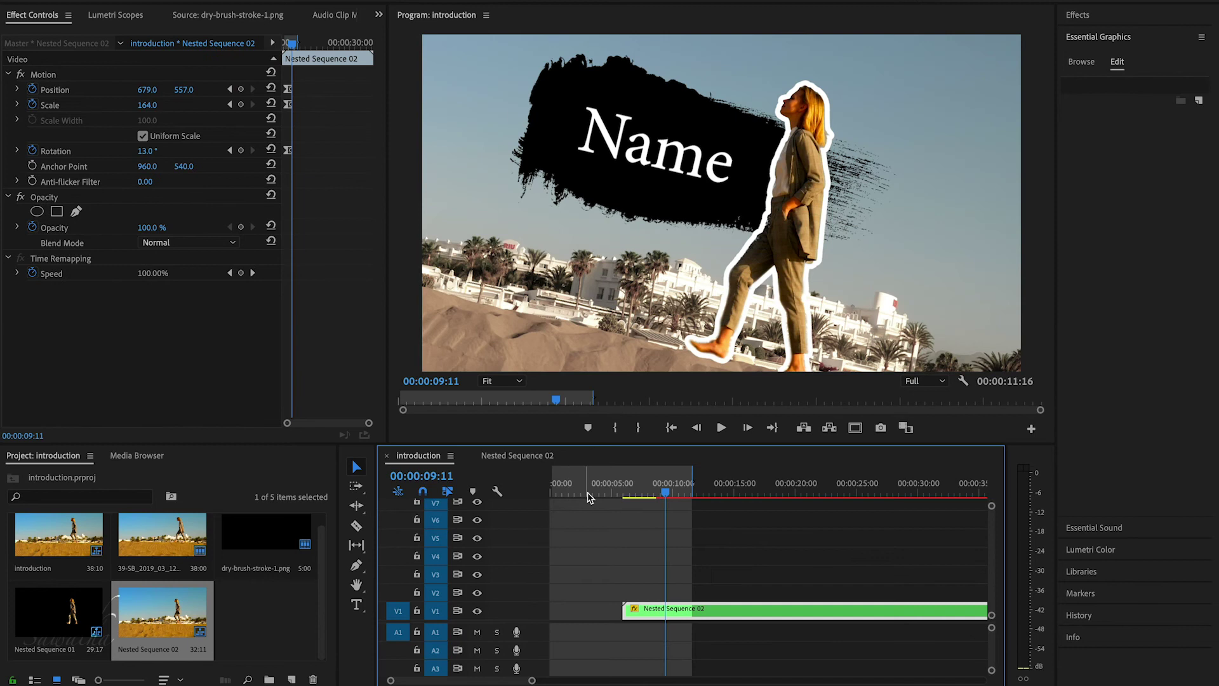
Play back the updated intro and park the playhead near 8:10
{"action": "left_click", "coordinate": [627, 500]}
{"action": "key", "text": "space"}
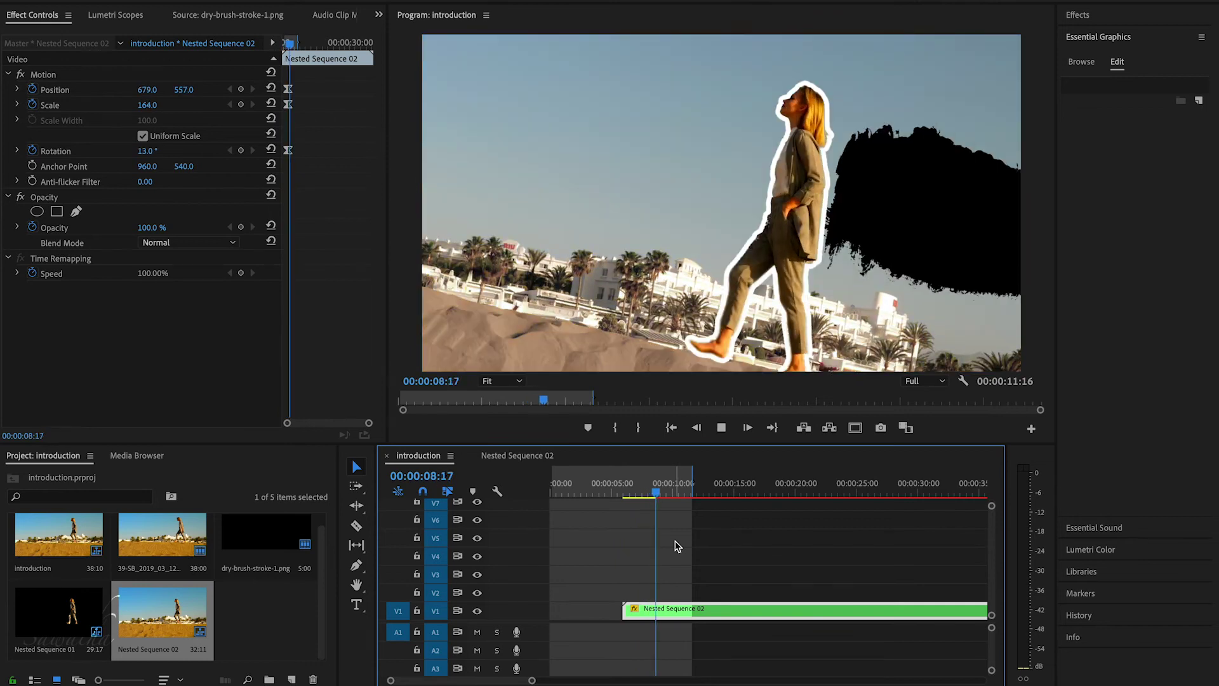
{"action": "left_click", "coordinate": [665, 494]}
{"action": "mouse_move", "coordinate": [666, 492]}
{"action": "left_mouse_down"}
{"action": "mouse_move", "coordinate": [646, 495]}
{"action": "mouse_move", "coordinate": [658, 495]}
{"action": "left_mouse_up"}
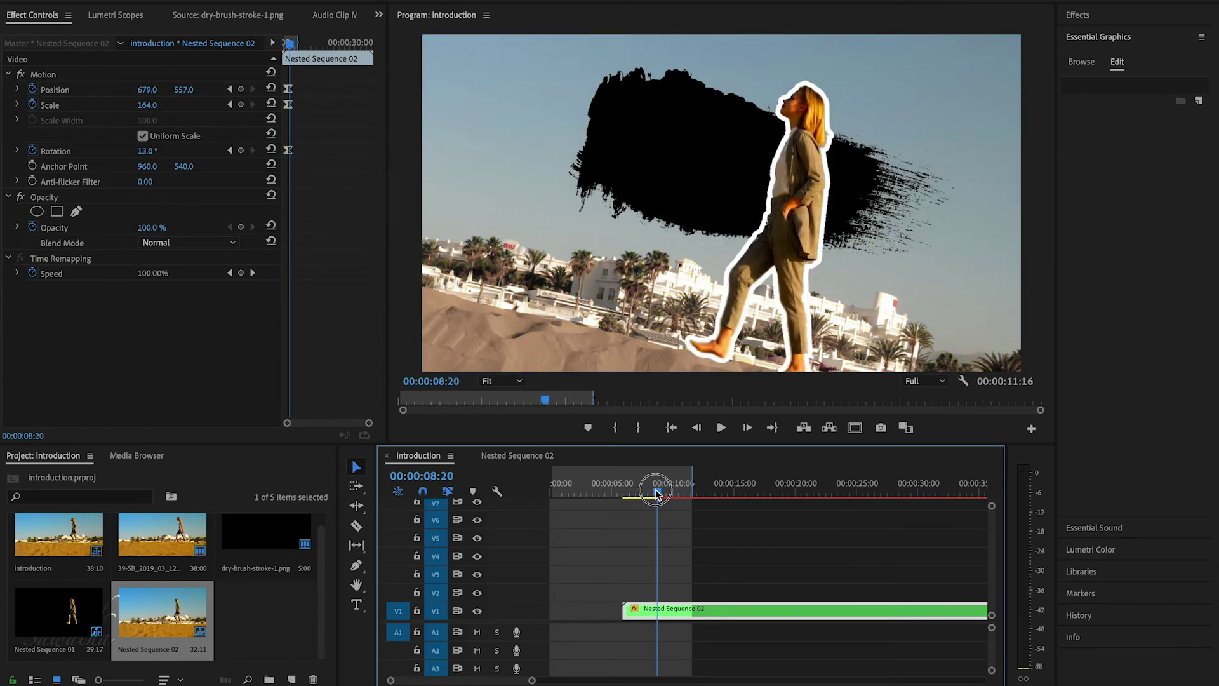
Shift the selected Position, Scale and Rotation keyframes onto the playhead
{"action": "key", "text": "="}
{"action": "left_click", "coordinate": [321, 232]}
{"action": "key", "text": "="}
{"action": "key", "text": "="}
{"action": "key", "text": "="}
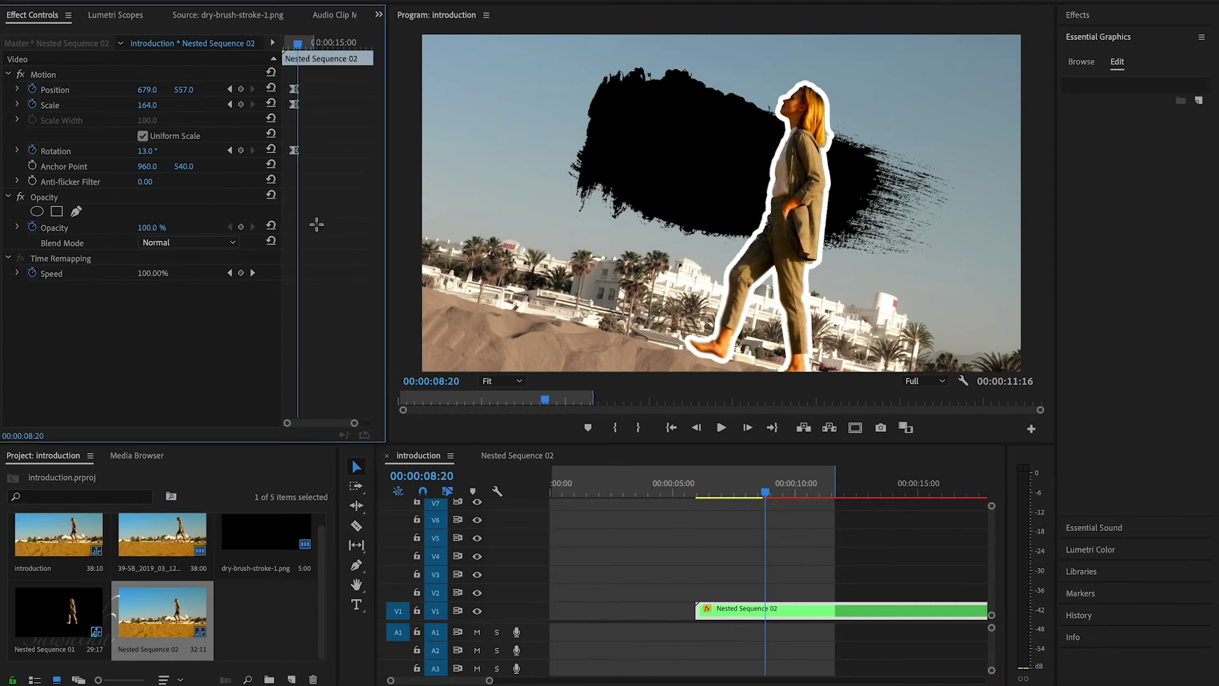
{"action": "left_click_drag", "start_coordinate": [340, 81], "coordinate": [284, 167]}
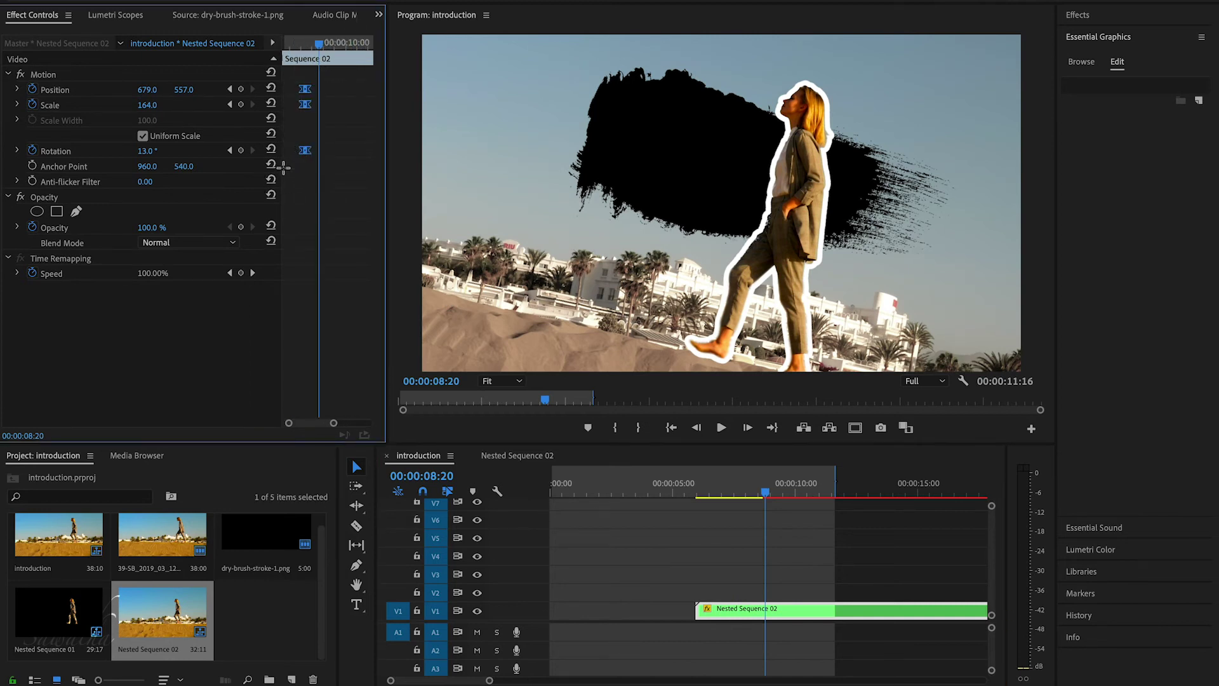
{"action": "left_click_drag", "start_coordinate": [305, 104], "coordinate": [316, 105]}
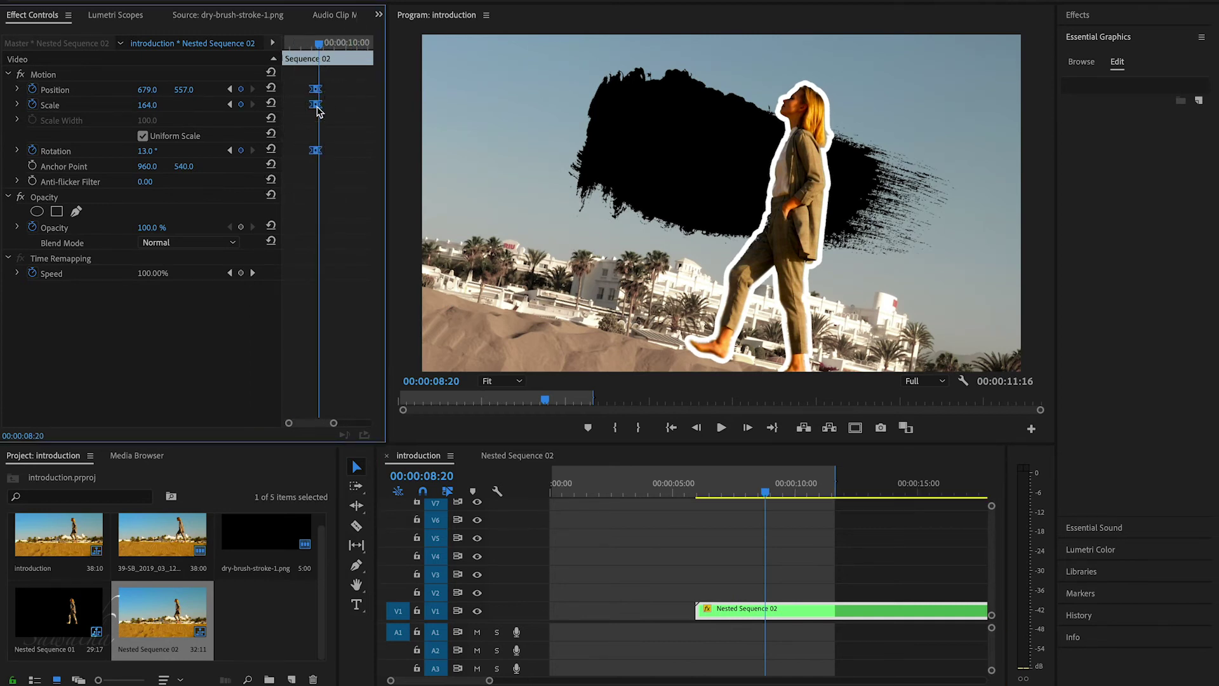
Realign the Rotation, Scale and Position zoom keyframes to start exactly at 08:08
{"action": "left_click", "coordinate": [304, 45]}
{"action": "key", "text": "space"}
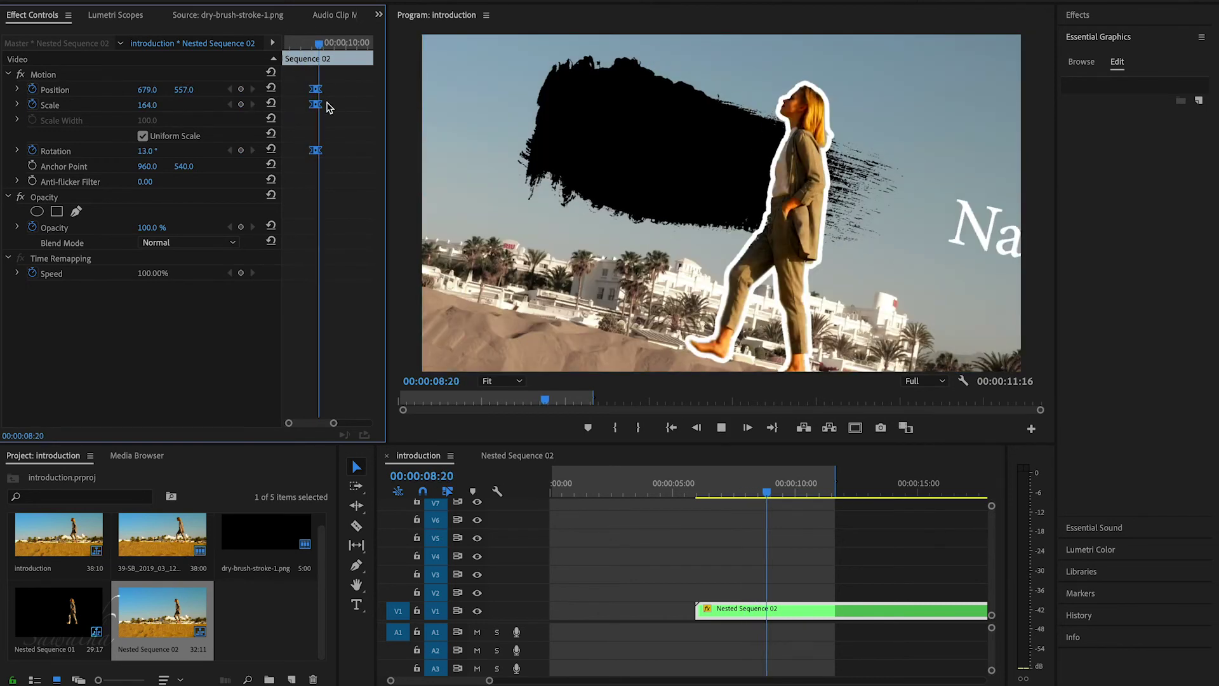
{"action": "left_click", "coordinate": [304, 44]}
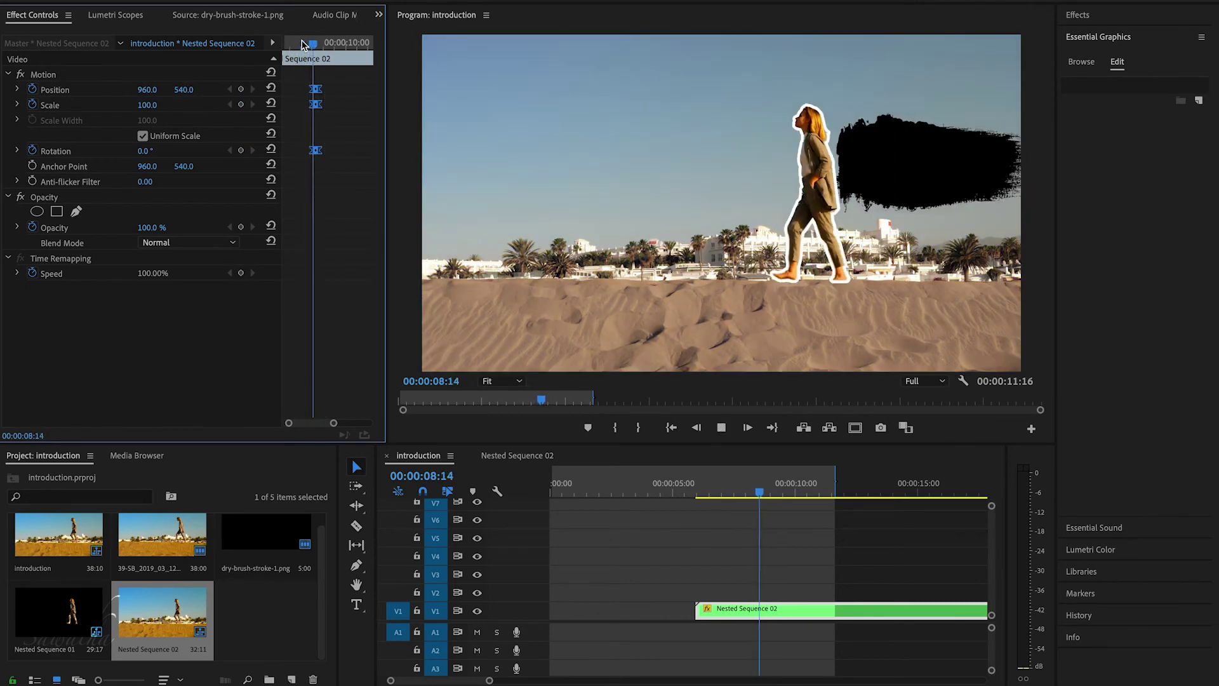
{"action": "left_click_drag", "start_coordinate": [302, 45], "coordinate": [308, 40]}
{"action": "key", "text": "="}
{"action": "left_click_drag", "start_coordinate": [348, 151], "coordinate": [324, 151]}
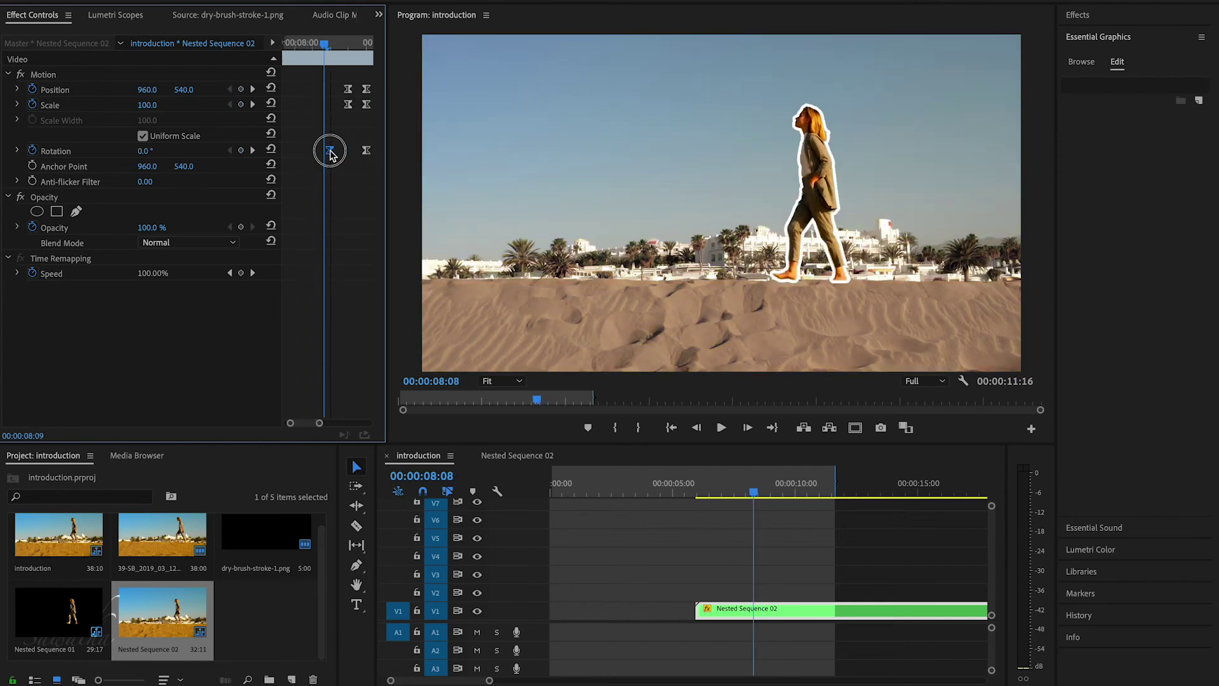
{"action": "mouse_move", "coordinate": [348, 104]}
{"action": "left_mouse_down"}
{"action": "mouse_move", "coordinate": [323, 104]}
{"action": "mouse_move", "coordinate": [324, 89]}
{"action": "left_mouse_up"}
Play back the retimed tilted zoom with the brush stroke and Name title
{"action": "key", "text": "space"}
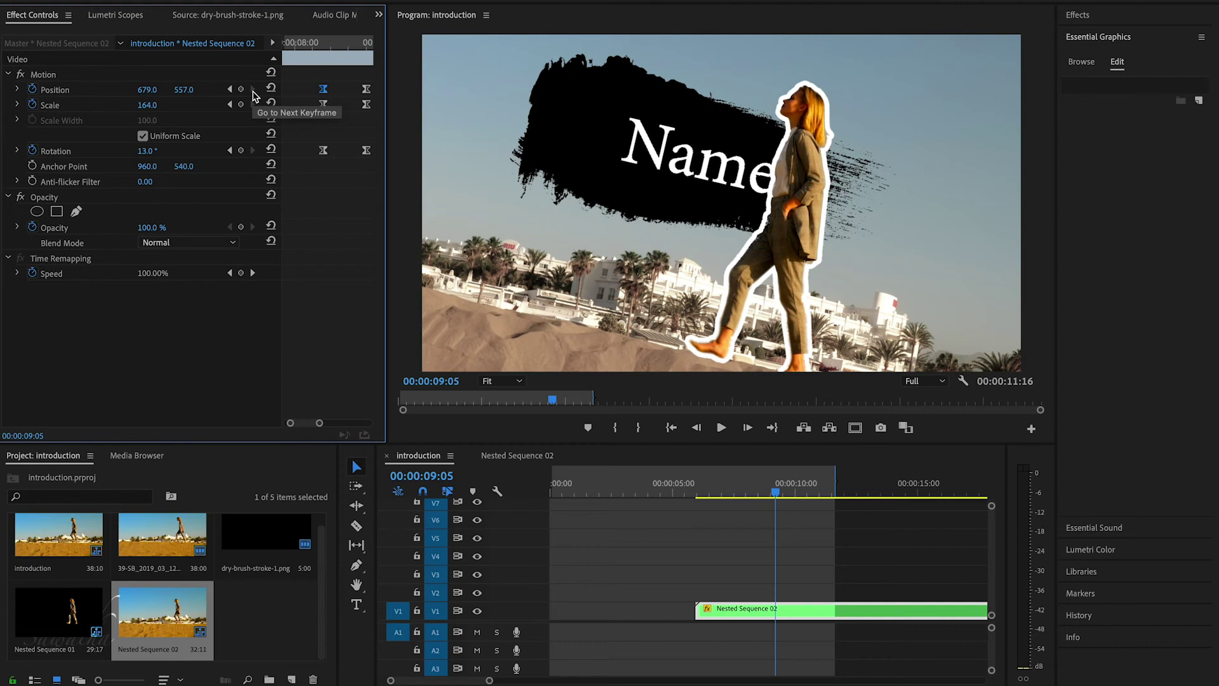
{"action": "left_click_drag", "start_coordinate": [354, 81], "coordinate": [321, 158]}
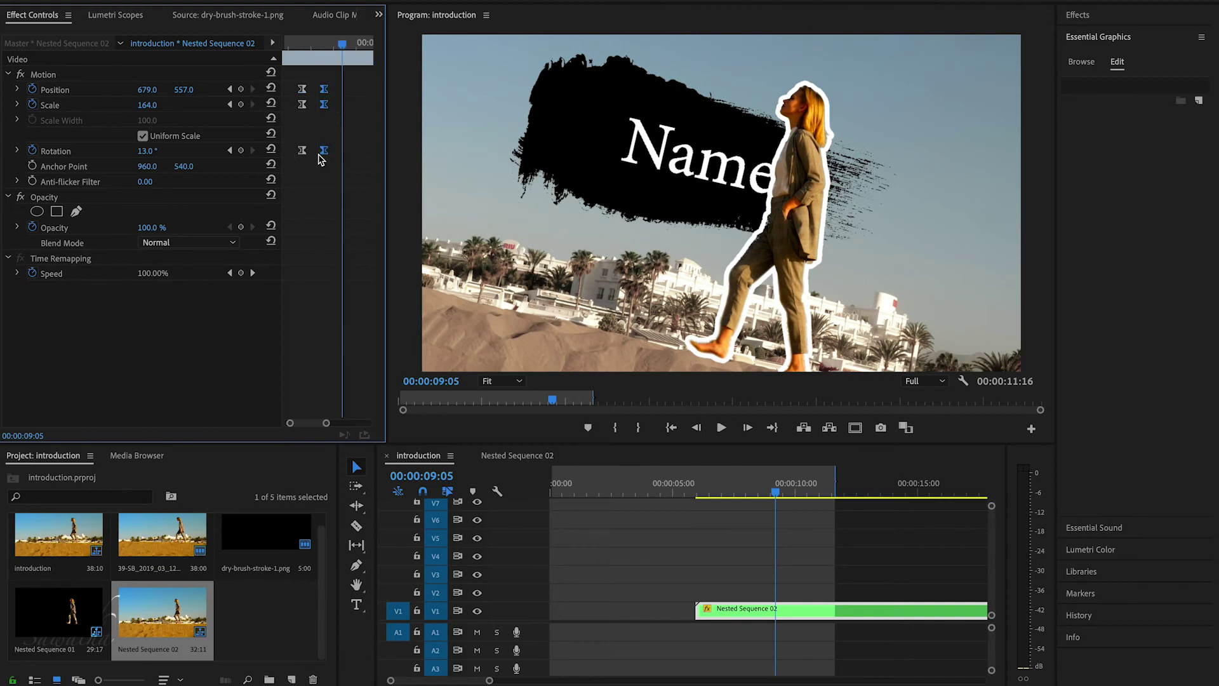
{"action": "left_click", "coordinate": [287, 42]}
{"action": "key", "text": "space"}
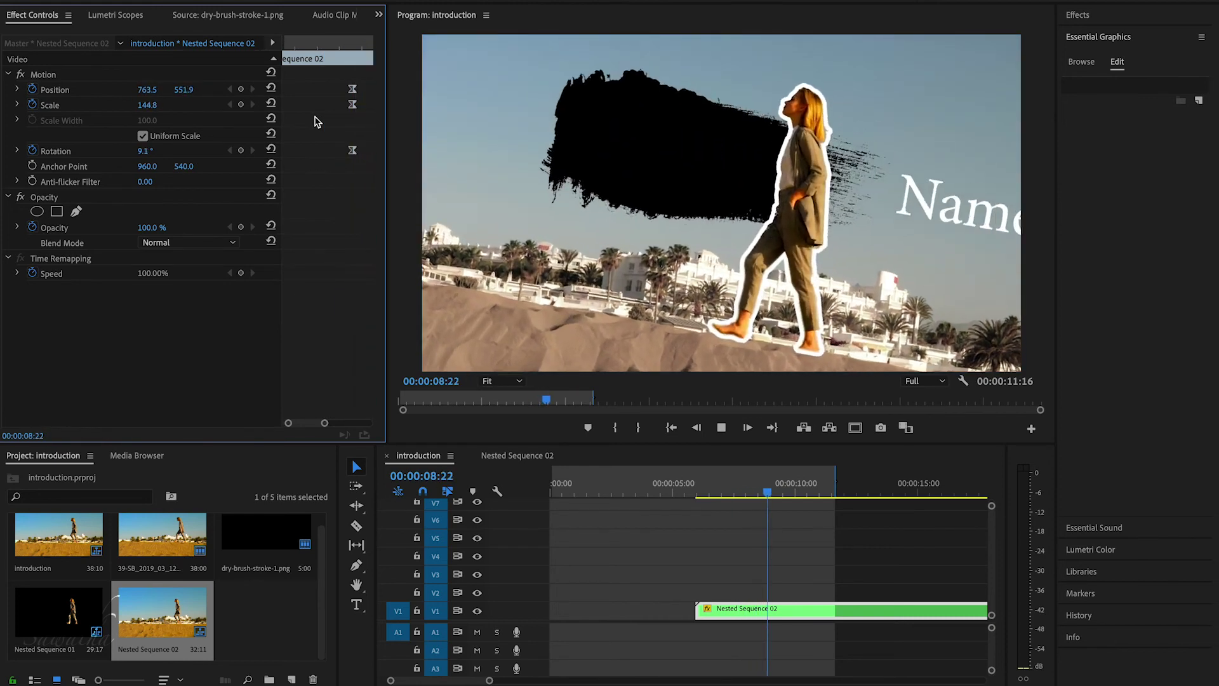
{"action": "key", "text": "space"}
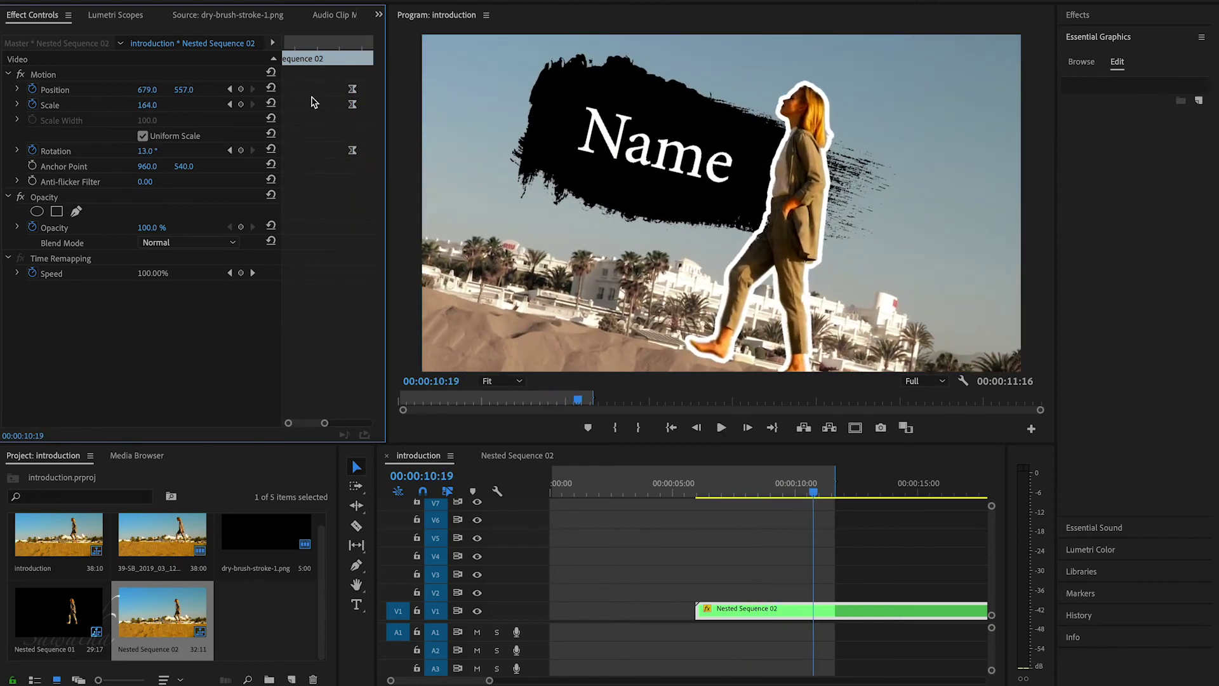
{"action": "left_click", "coordinate": [286, 42]}
{"action": "key", "text": "space"}
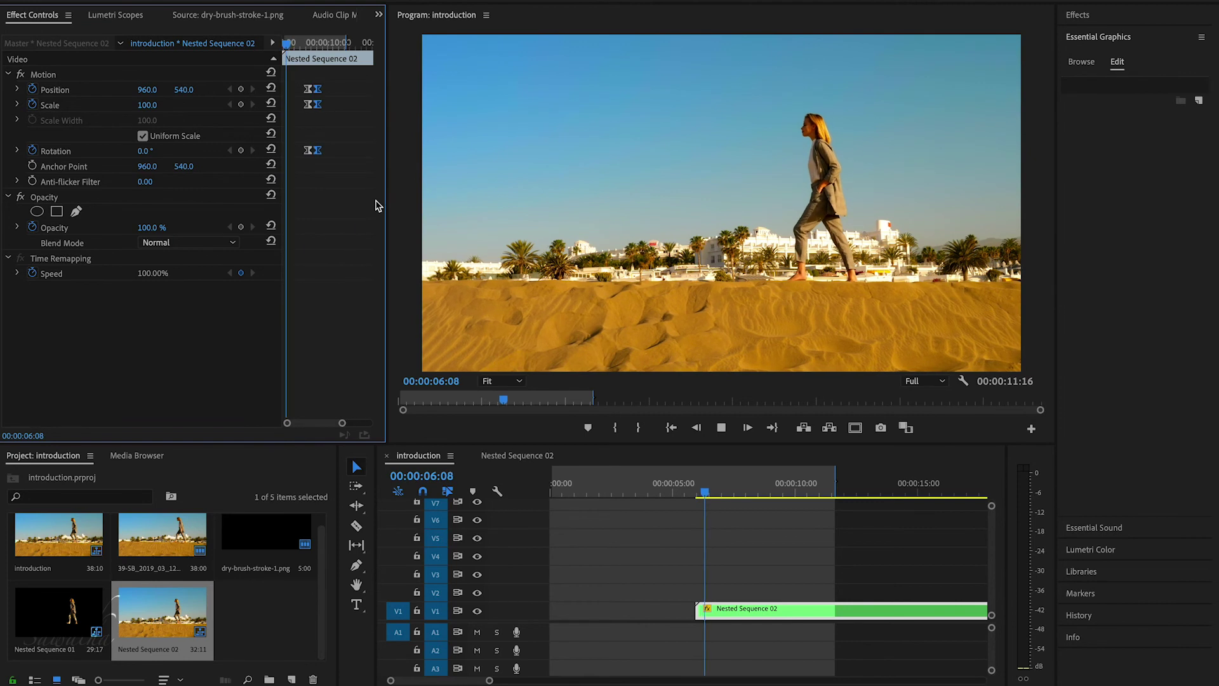
Open Nested Sequence 02 in its own timeline and select the dry-brush-stroke-1.png clip on V2
{"action": "left_click", "coordinate": [598, 539]}
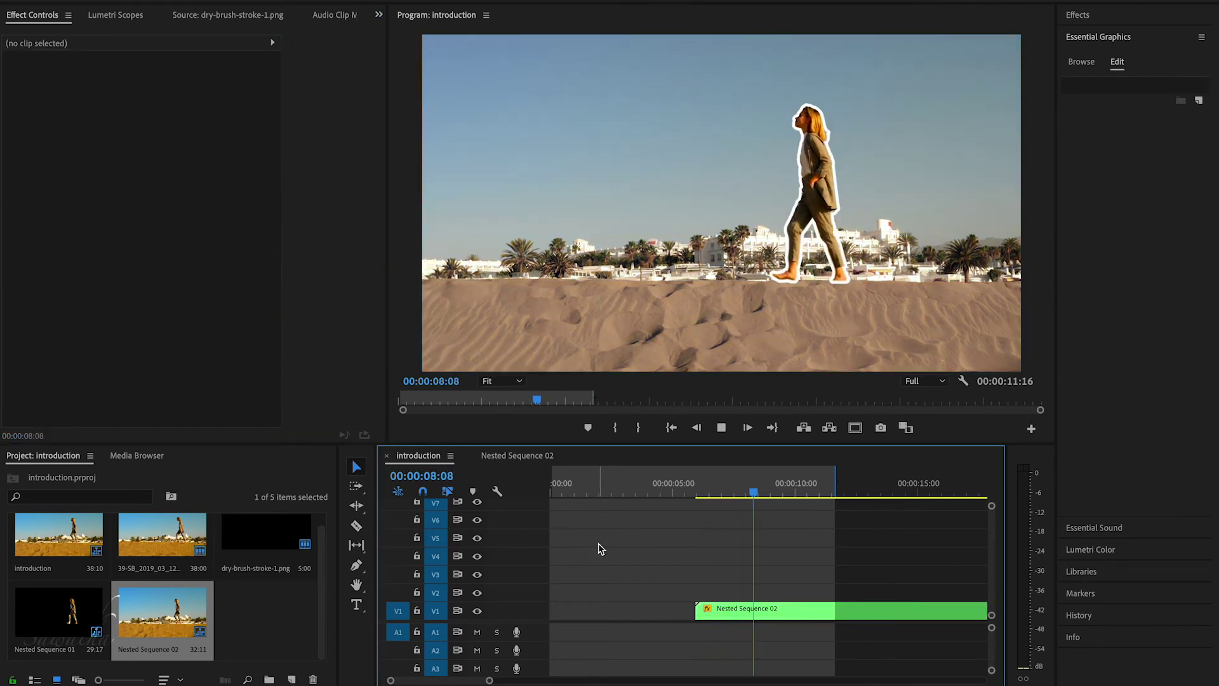
{"action": "key", "text": "space"}
{"action": "left_click", "coordinate": [822, 610]}
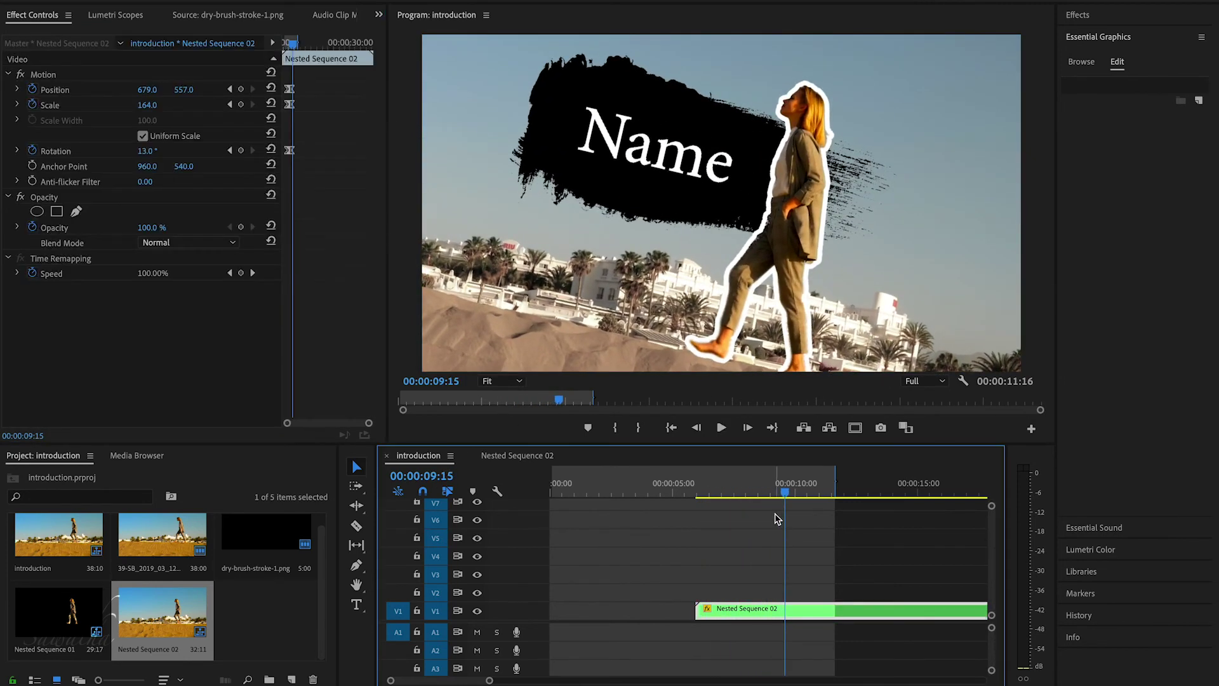
{"action": "key", "text": "Left"}
{"action": "key", "text": "Left"}
{"action": "key", "text": "Left"}
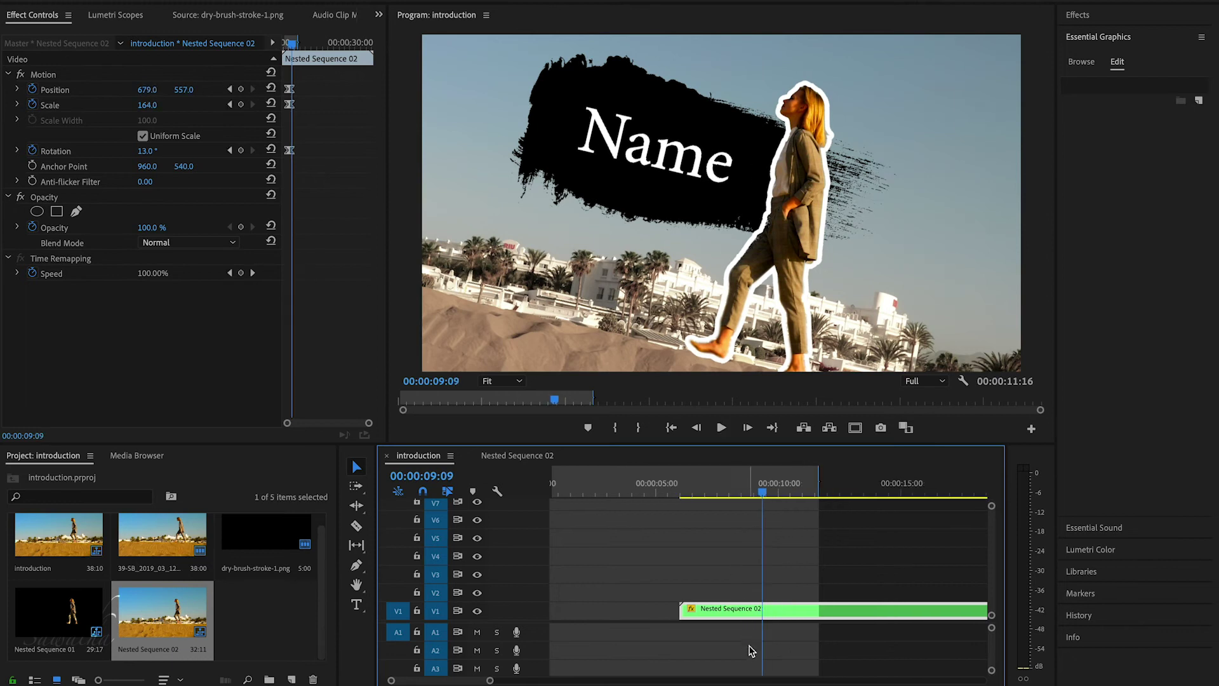
{"action": "double_click", "coordinate": [759, 616]}
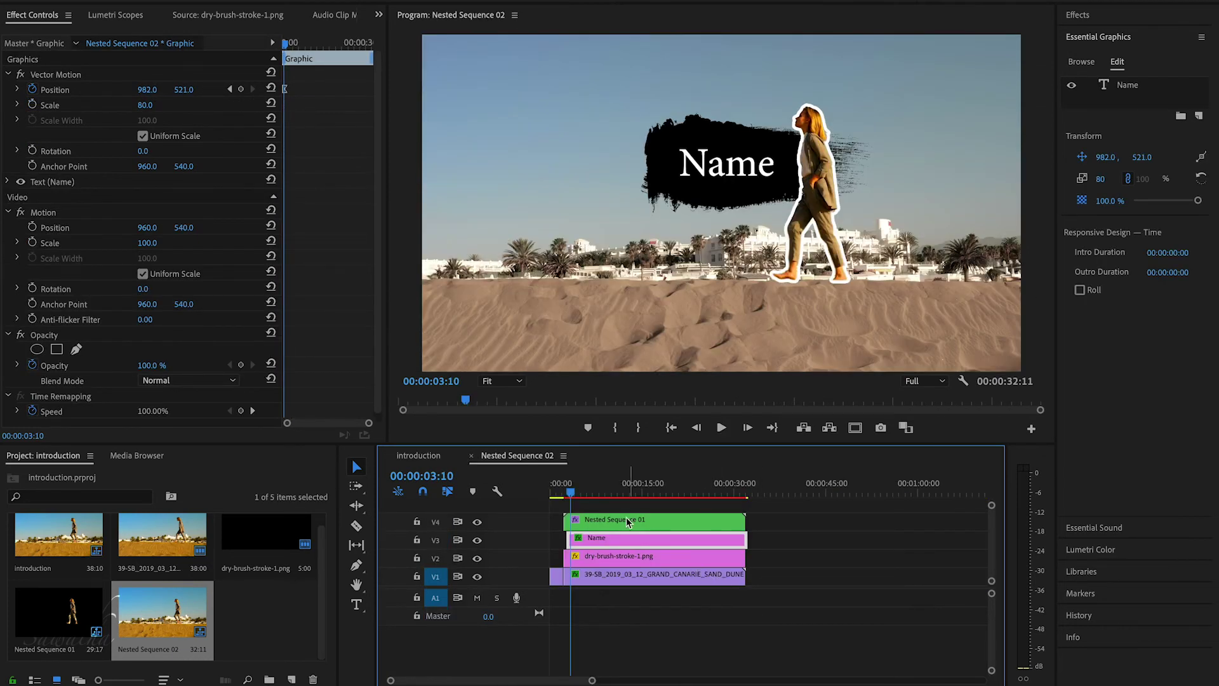
{"action": "left_click_drag", "start_coordinate": [574, 491], "coordinate": [571, 491]}
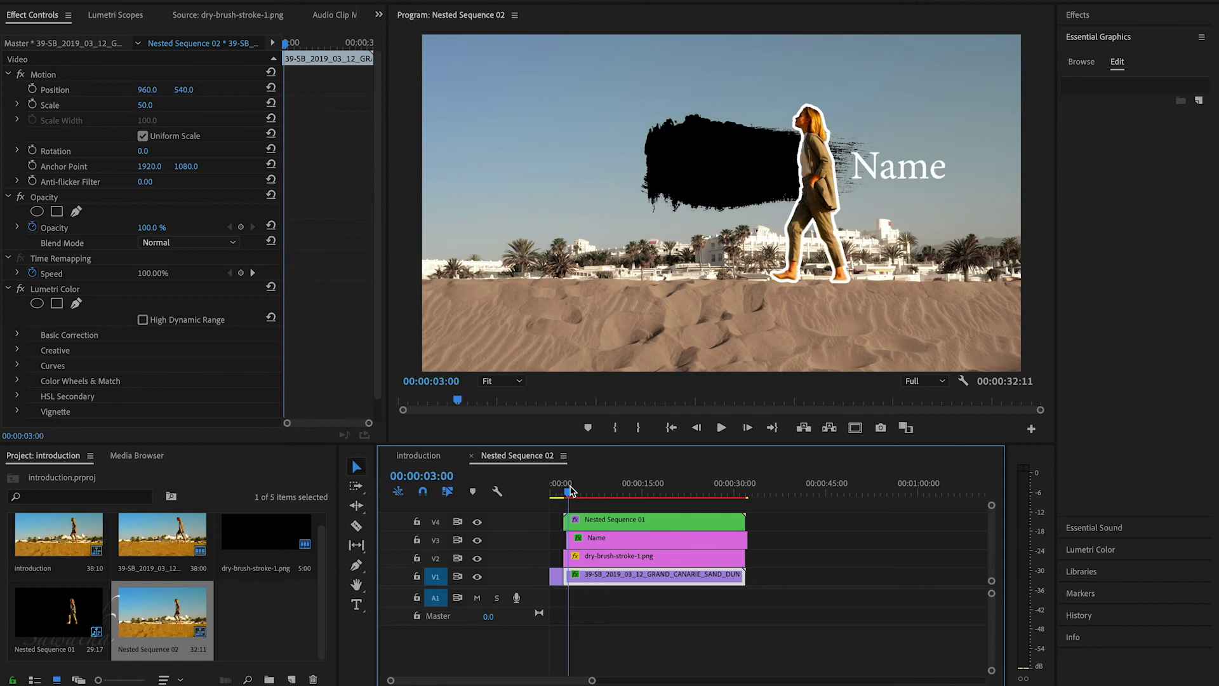
{"action": "left_click", "coordinate": [585, 562]}
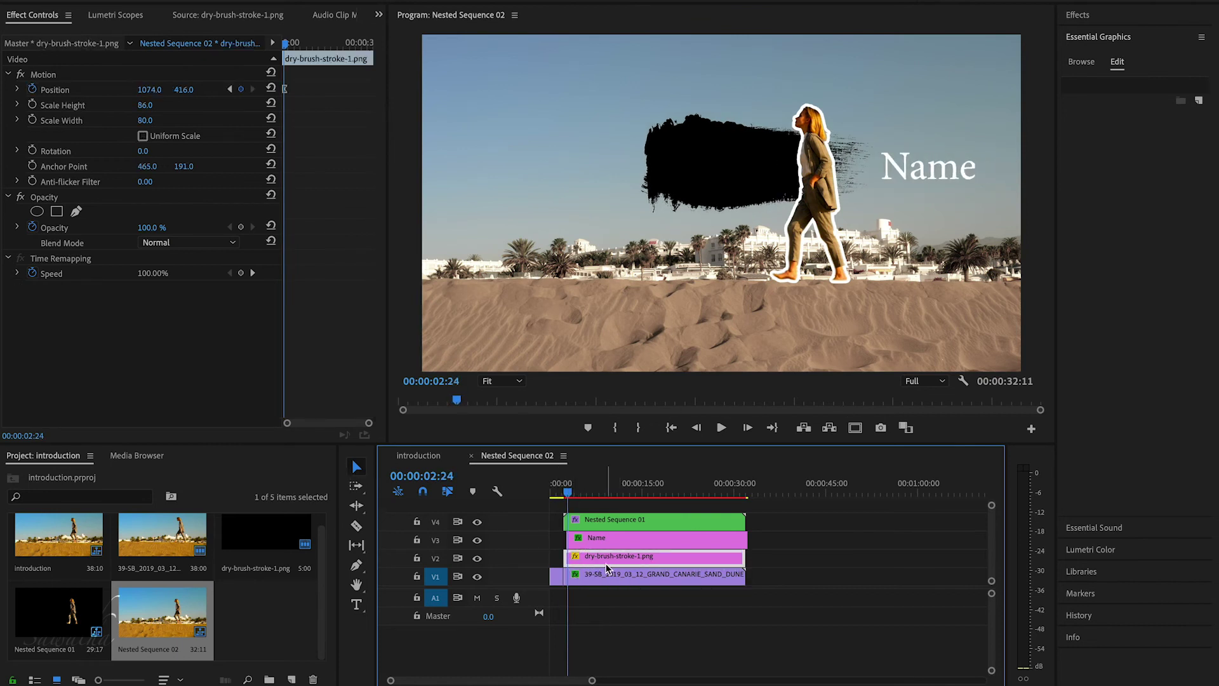
Find Directional Blur by searching 'dir' and apply it to the brush-stroke clip
{"action": "left_click", "coordinate": [1077, 14]}
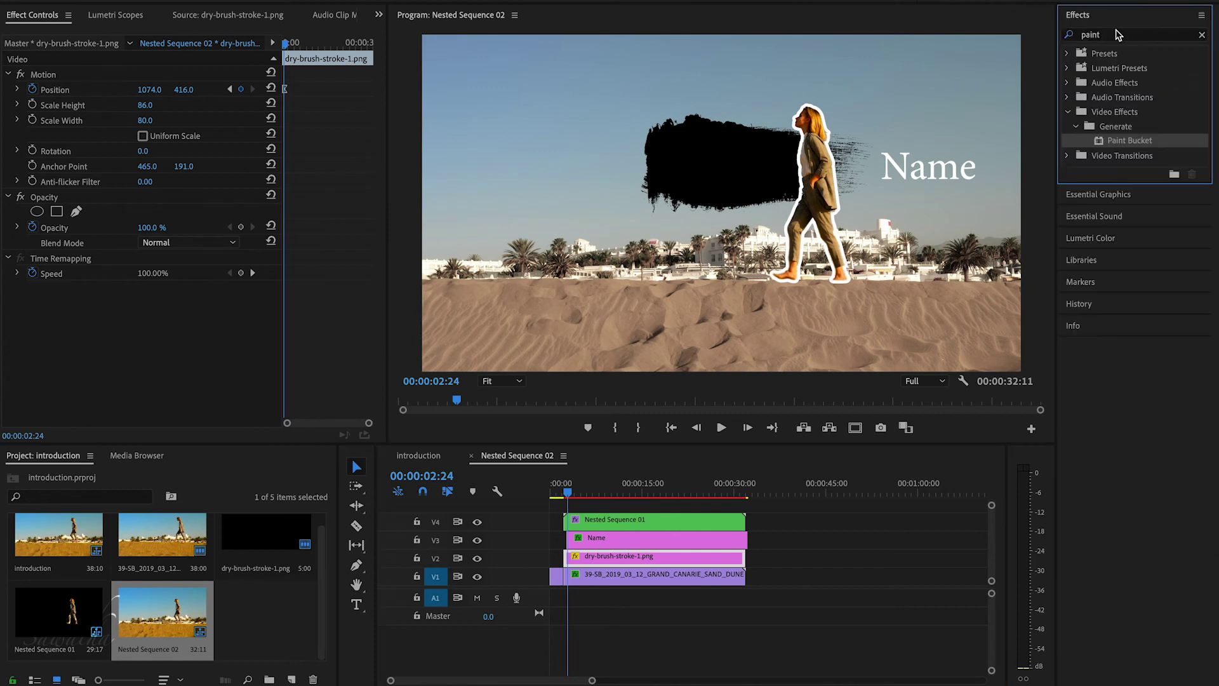
{"action": "left_click", "coordinate": [1117, 36]}
{"action": "type", "text": "dir"}
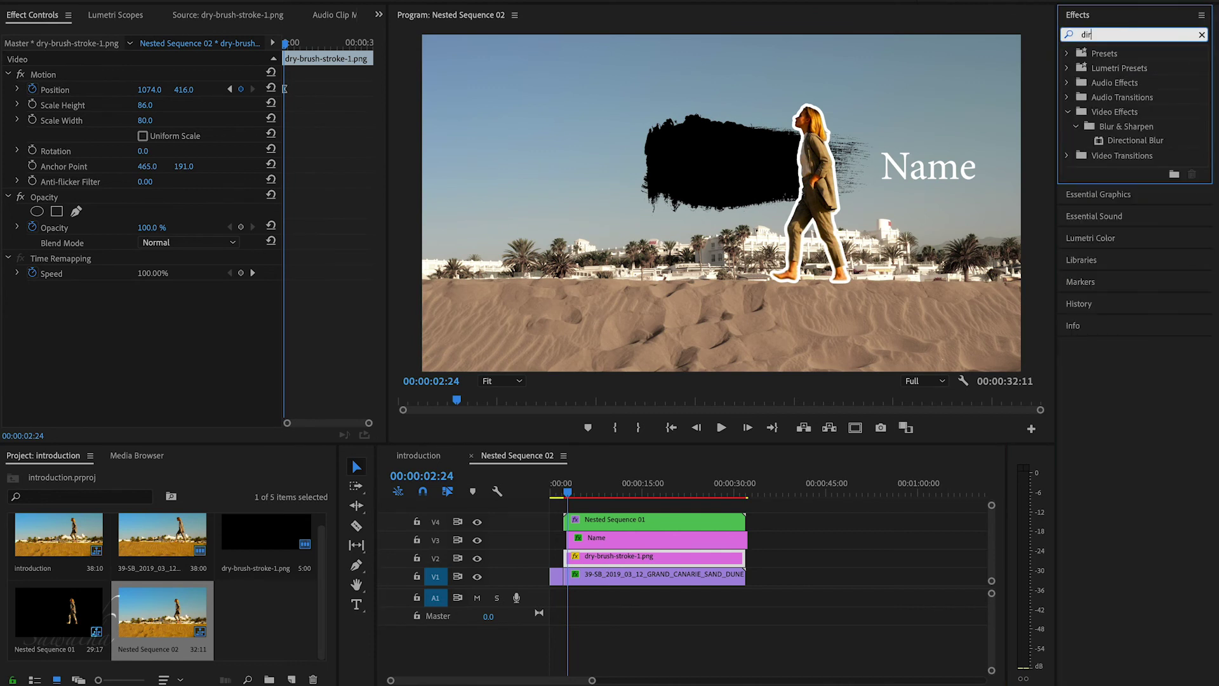
{"action": "left_click", "coordinate": [1134, 145]}
{"action": "left_click_drag", "start_coordinate": [1136, 141], "coordinate": [600, 557]}
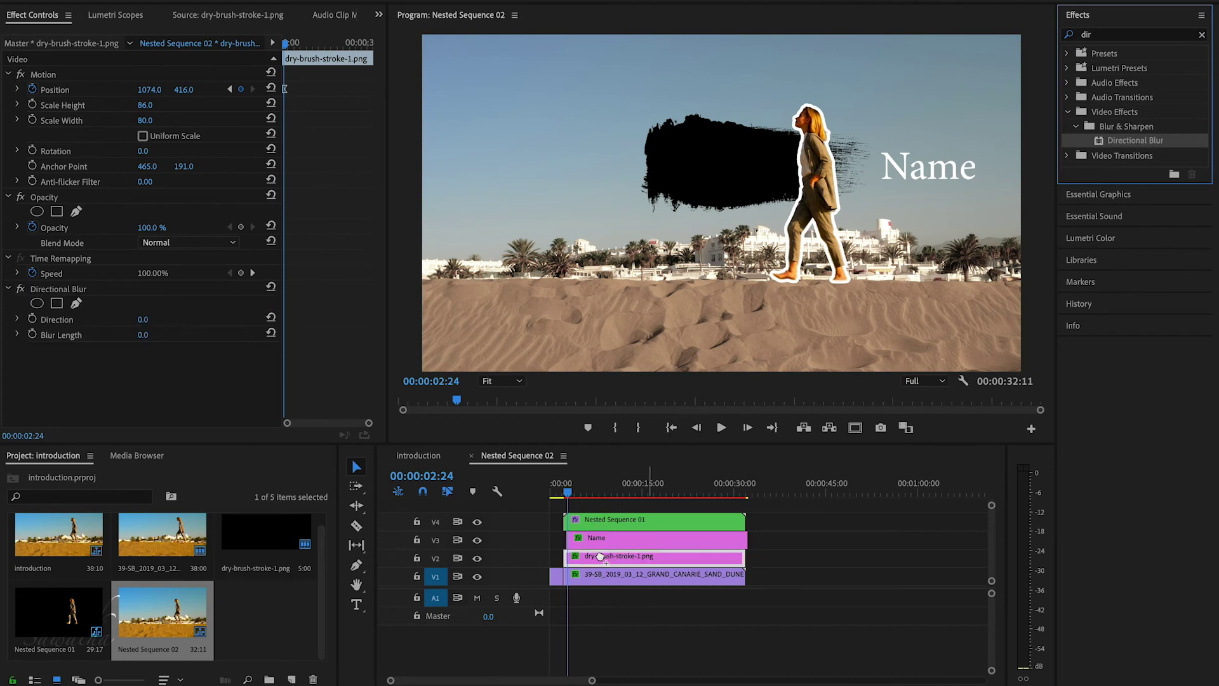
Keyframe Blur Length at 23 at 02:09, then move to 02:24 where the stroke lands
{"action": "left_click", "coordinate": [111, 401]}
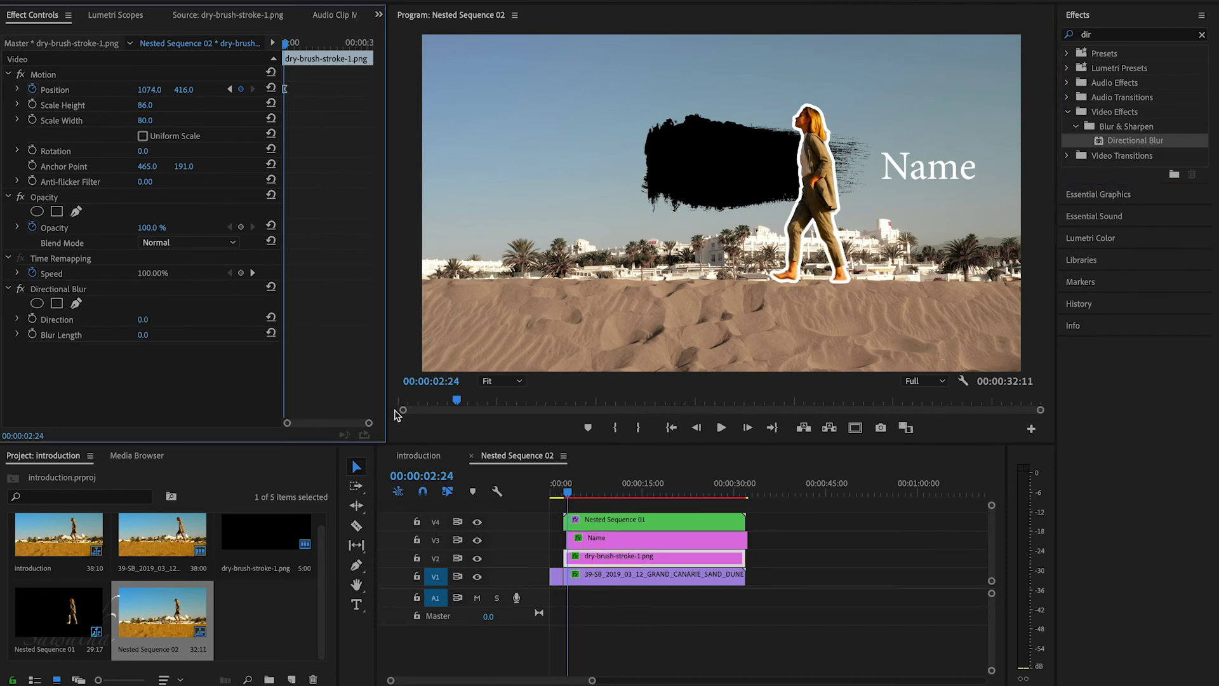
{"action": "key", "text": "shift+Left"}
{"action": "key", "text": "shift+Left"}
{"action": "key", "text": "shift+Left"}
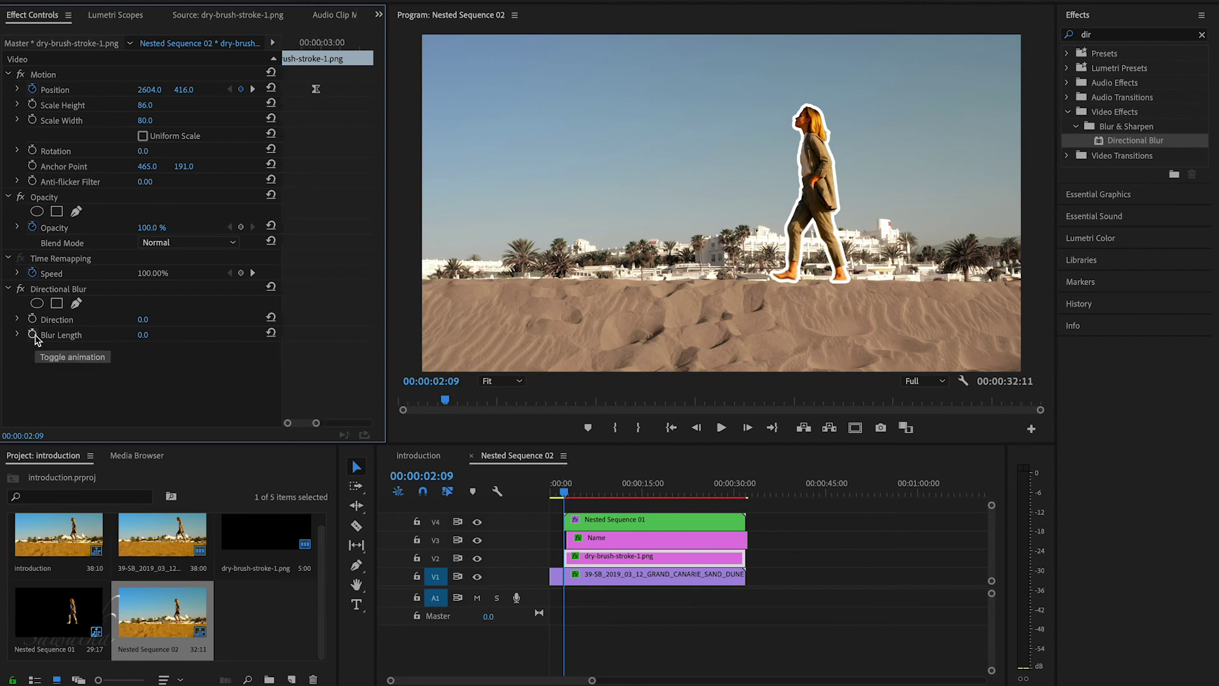
{"action": "left_click", "coordinate": [33, 335]}
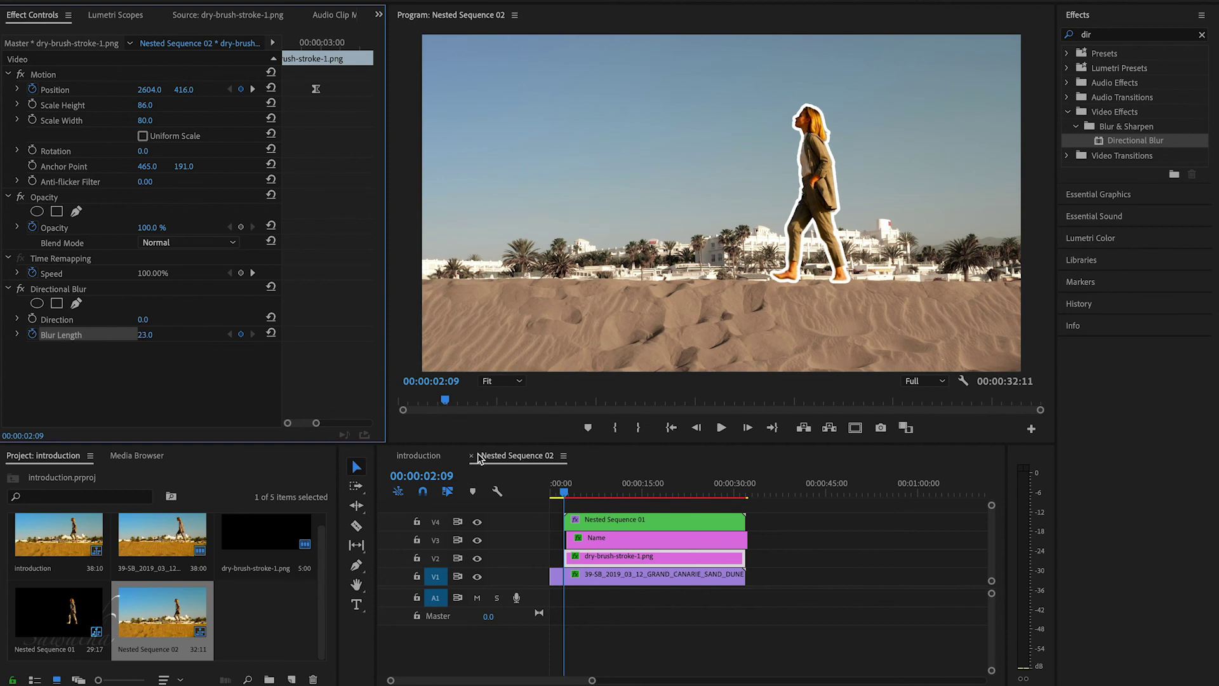
{"action": "left_click", "coordinate": [612, 558]}
{"action": "key", "text": "Right"}
{"action": "key", "text": "Right"}
{"action": "key", "text": "Right"}
{"action": "key", "text": "Right"}
{"action": "key", "text": "Right"}
{"action": "key", "text": "Right"}
{"action": "key", "text": "Right"}
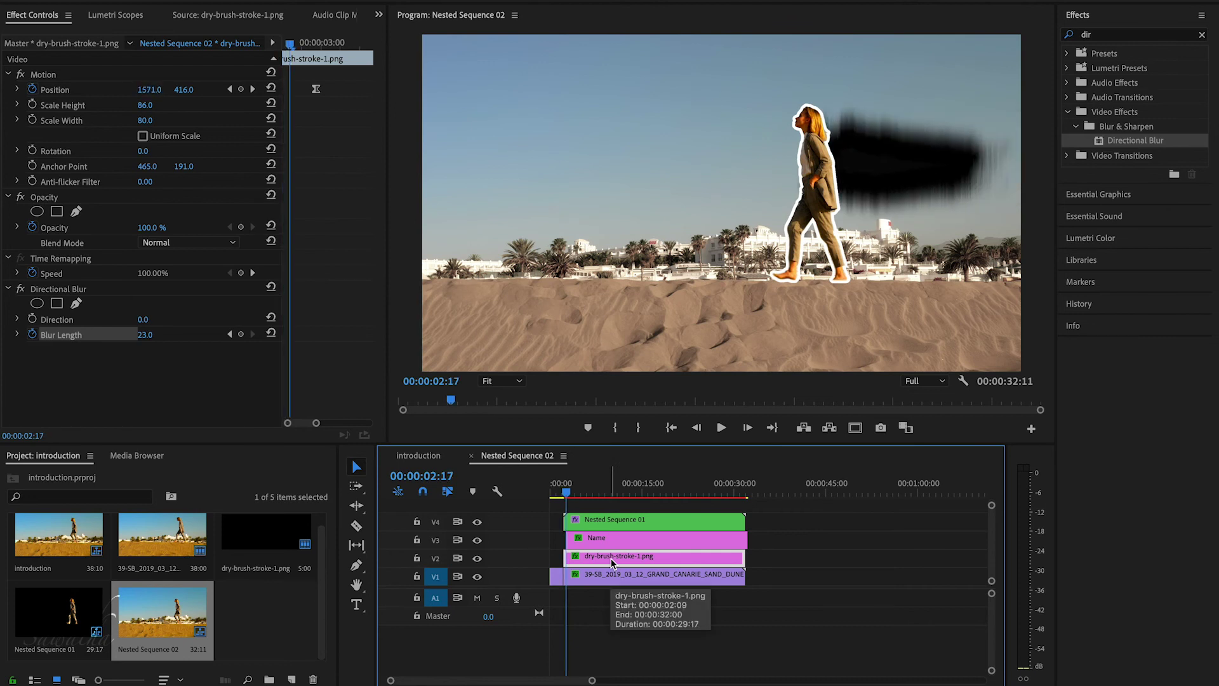
{"action": "key", "text": "Right"}
{"action": "key", "text": "Right"}
{"action": "key", "text": "Right"}
{"action": "key", "text": "Right"}
{"action": "key", "text": "Right"}
{"action": "key", "text": "Right"}
{"action": "key", "text": "Right"}
{"action": "key", "text": "Right"}
{"action": "key", "text": "Left"}
{"action": "key", "text": "Left"}
{"action": "key", "text": "Right"}
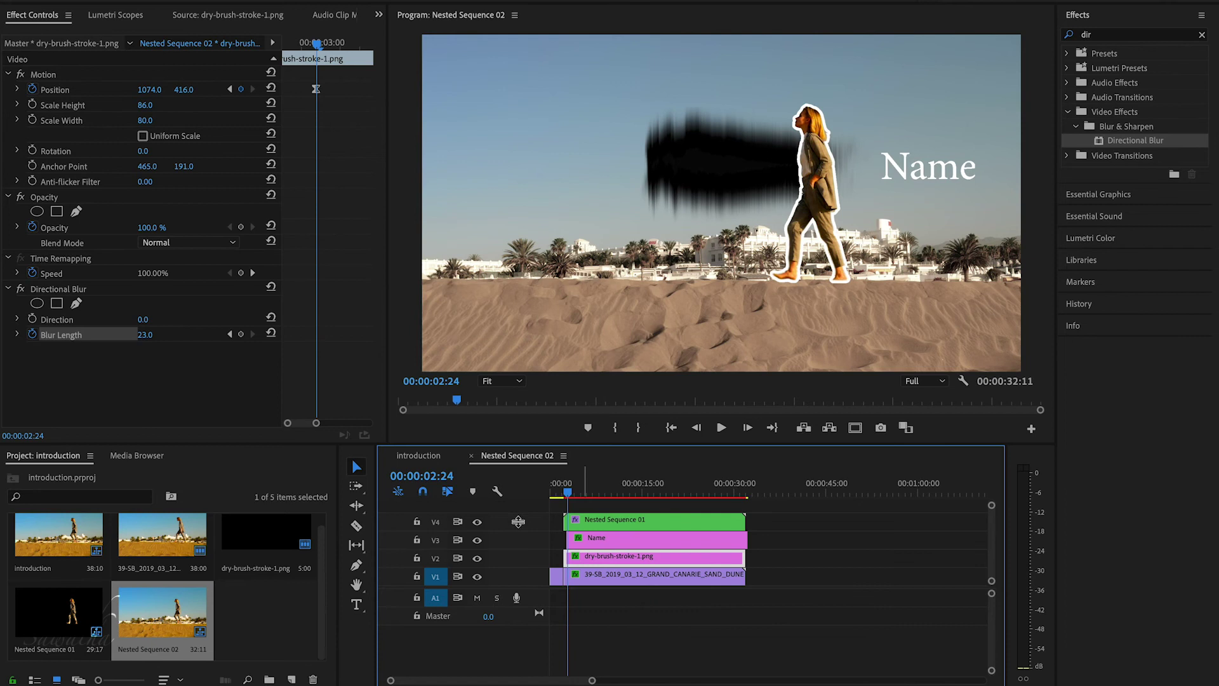
Keyframe Blur Length to 0 at 02:24 with Ease In, then check the blur at 02:15
{"action": "left_click", "coordinate": [271, 333]}
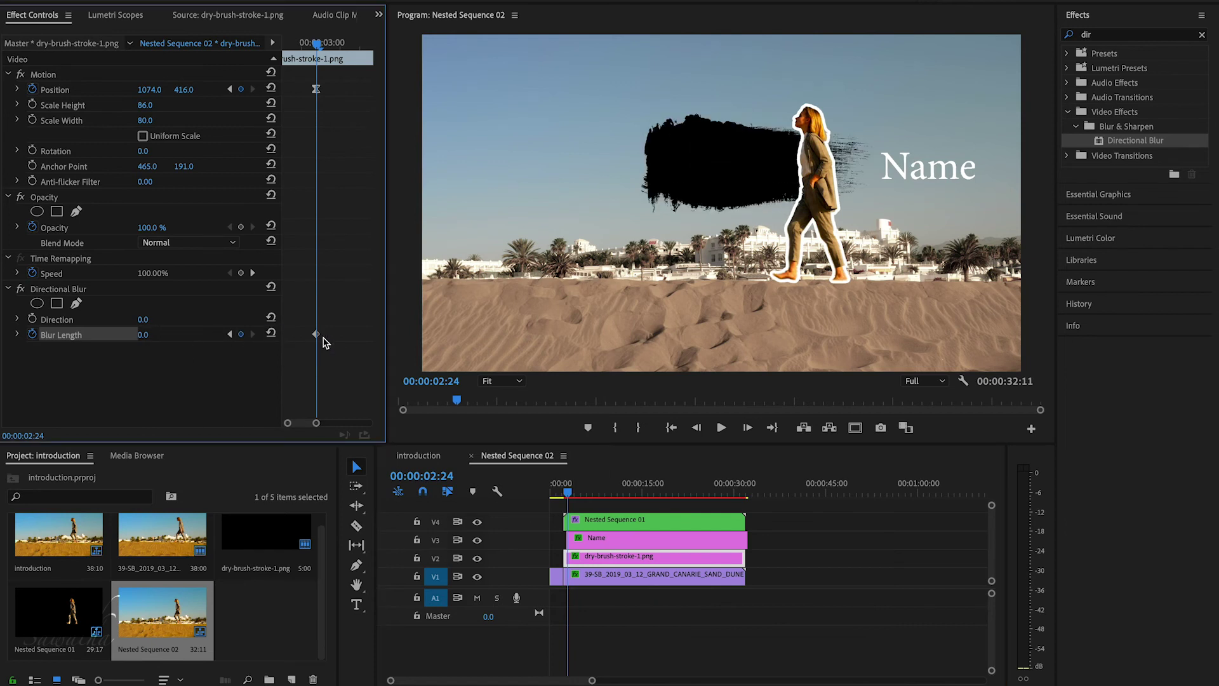
{"action": "right_click", "coordinate": [319, 335]}
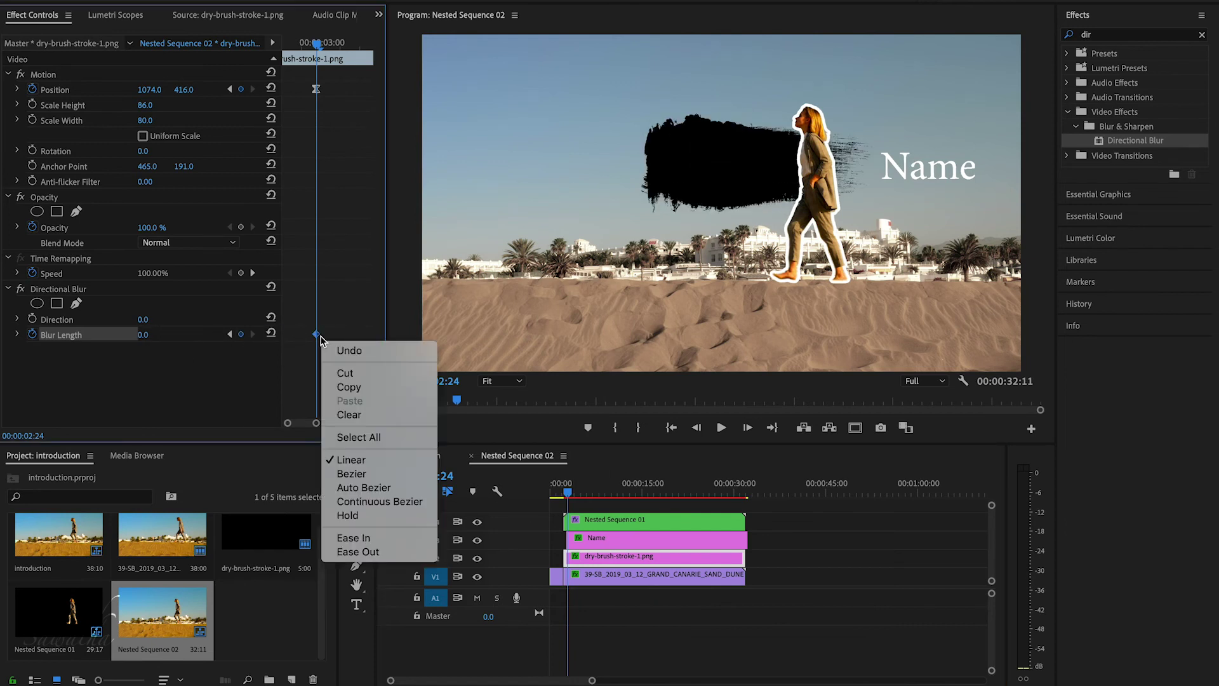
{"action": "left_click", "coordinate": [360, 540]}
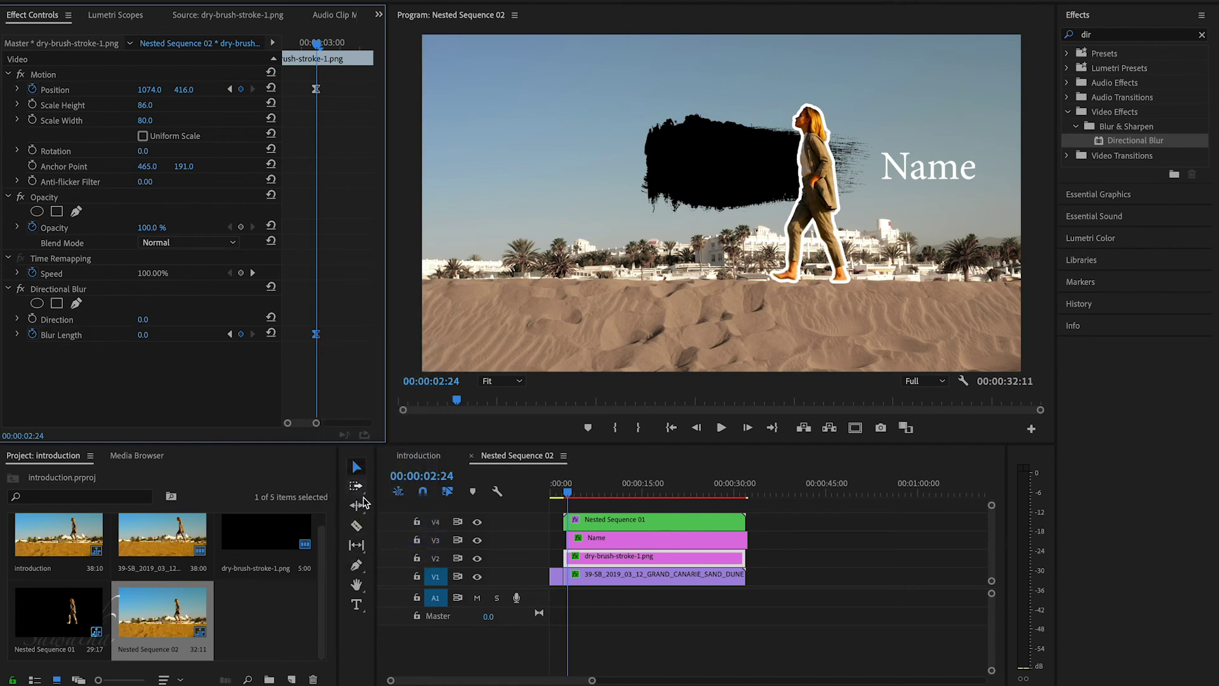
{"action": "left_click_drag", "start_coordinate": [302, 50], "coordinate": [287, 46]}
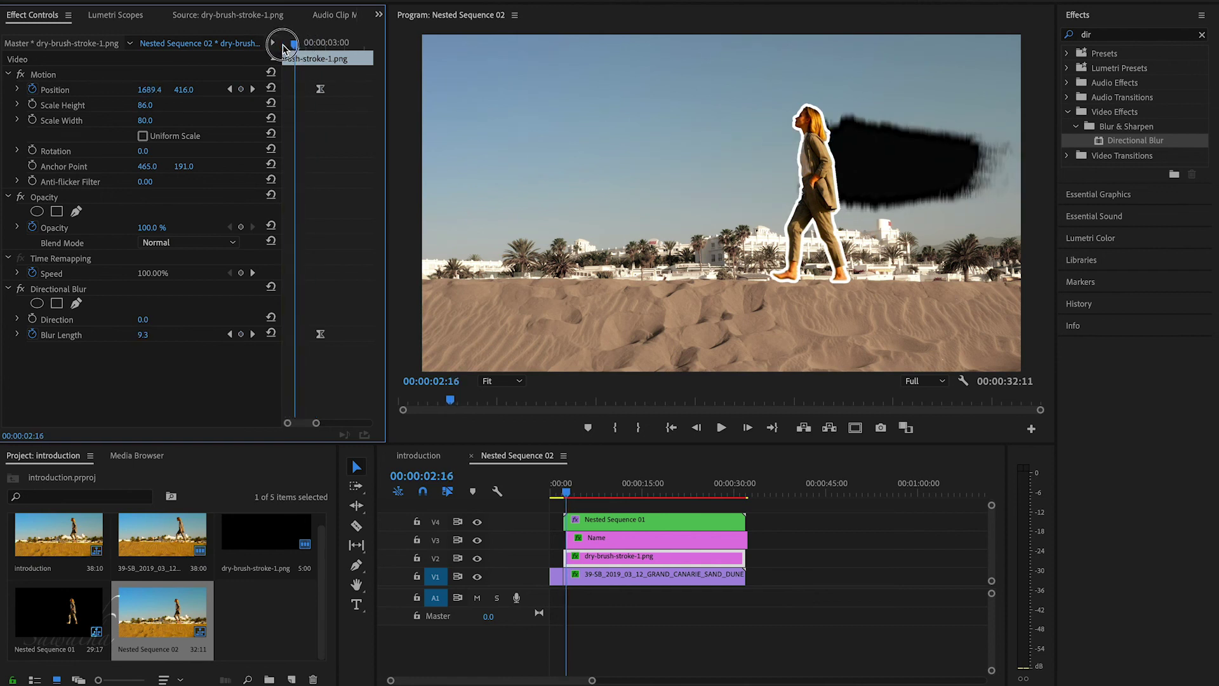
{"action": "key", "text": "Right"}
{"action": "key", "text": "Right"}
{"action": "key", "text": "Right"}
{"action": "key", "text": "Right"}
{"action": "key", "text": "Right"}
{"action": "key", "text": "Right"}
{"action": "key", "text": "Right"}
{"action": "key", "text": "Left"}
{"action": "key", "text": "Left"}
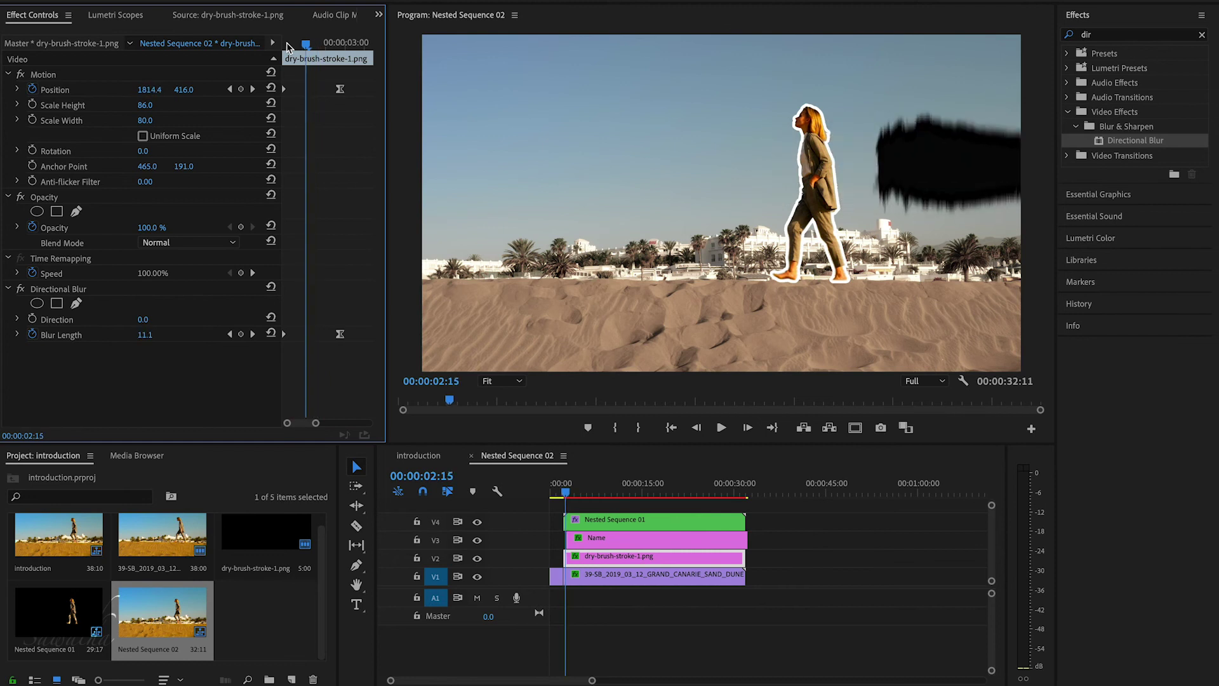
Set the blur Direction to 90° and play back the brush stroke animation
{"action": "left_click", "coordinate": [151, 317]}
{"action": "type", "text": "90"}
{"action": "key", "text": "Return"}
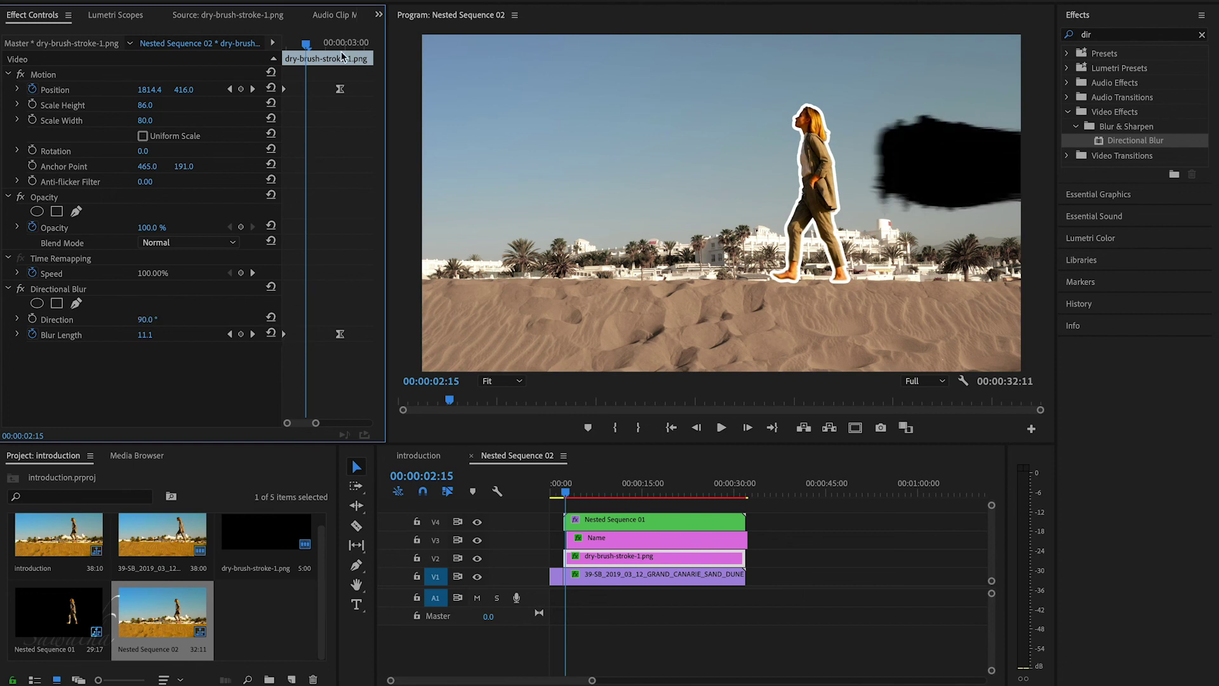
{"action": "left_click_drag", "start_coordinate": [305, 44], "coordinate": [283, 44]}
{"action": "key", "text": "space"}
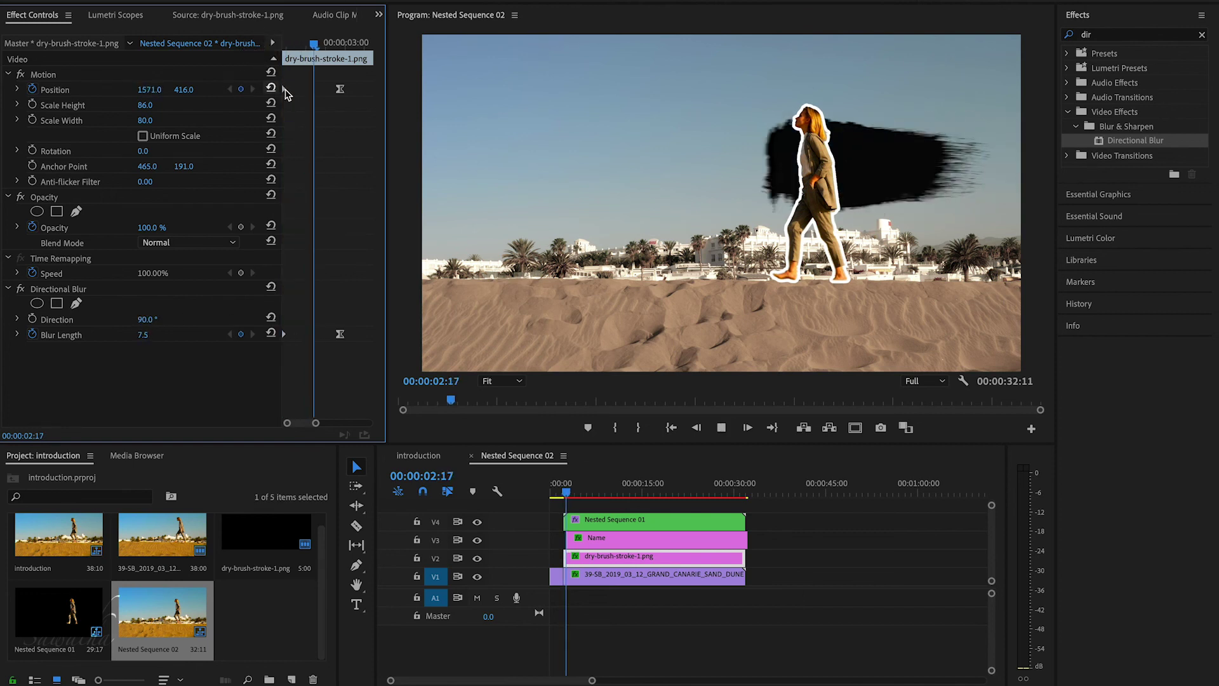
{"action": "key", "text": "space"}
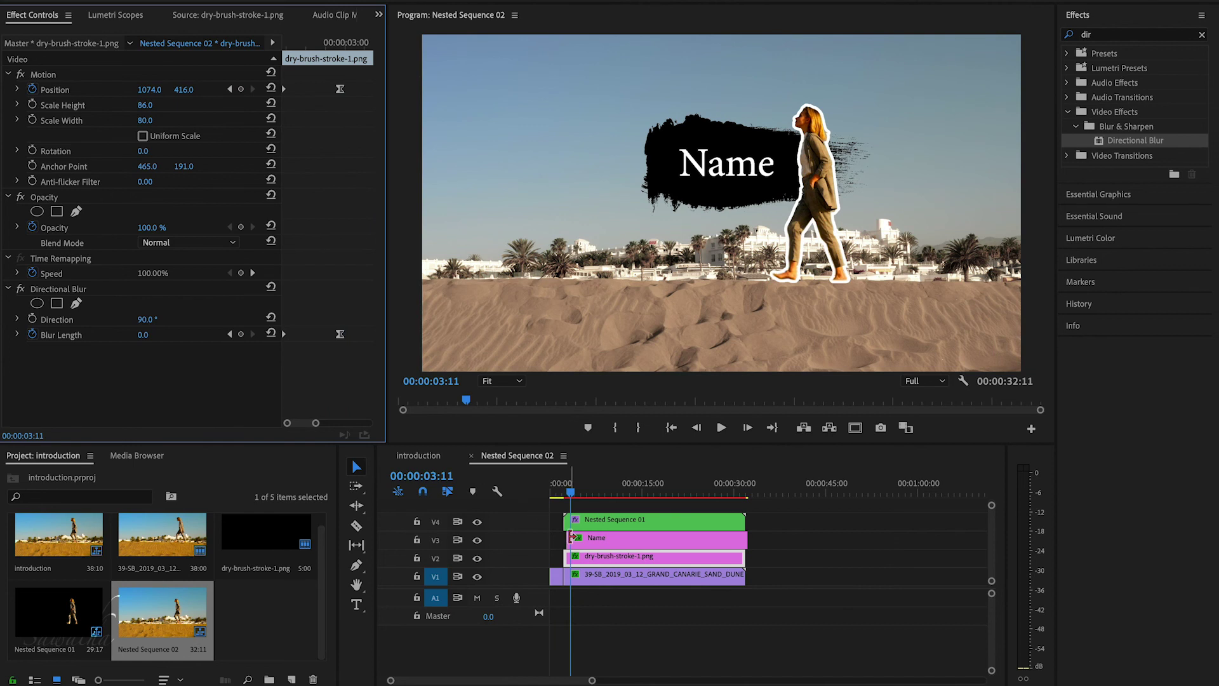
Apply Directional Blur to the Name title clip
{"action": "left_click", "coordinate": [596, 544]}
{"action": "key", "text": "Up"}
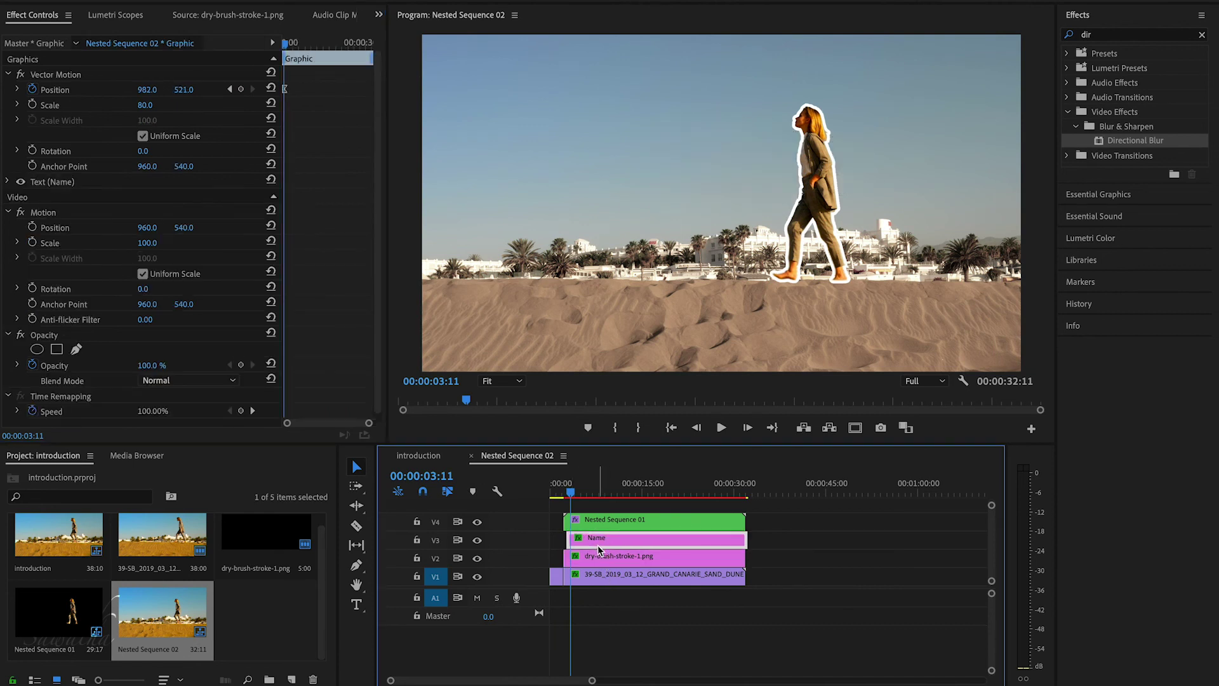
{"action": "left_click", "coordinate": [594, 572]}
{"action": "left_click", "coordinate": [436, 544], "text": "shift"}
{"action": "key", "text": "shift+Right"}
{"action": "key", "text": "shift+Right"}
{"action": "left_click", "coordinate": [610, 538]}
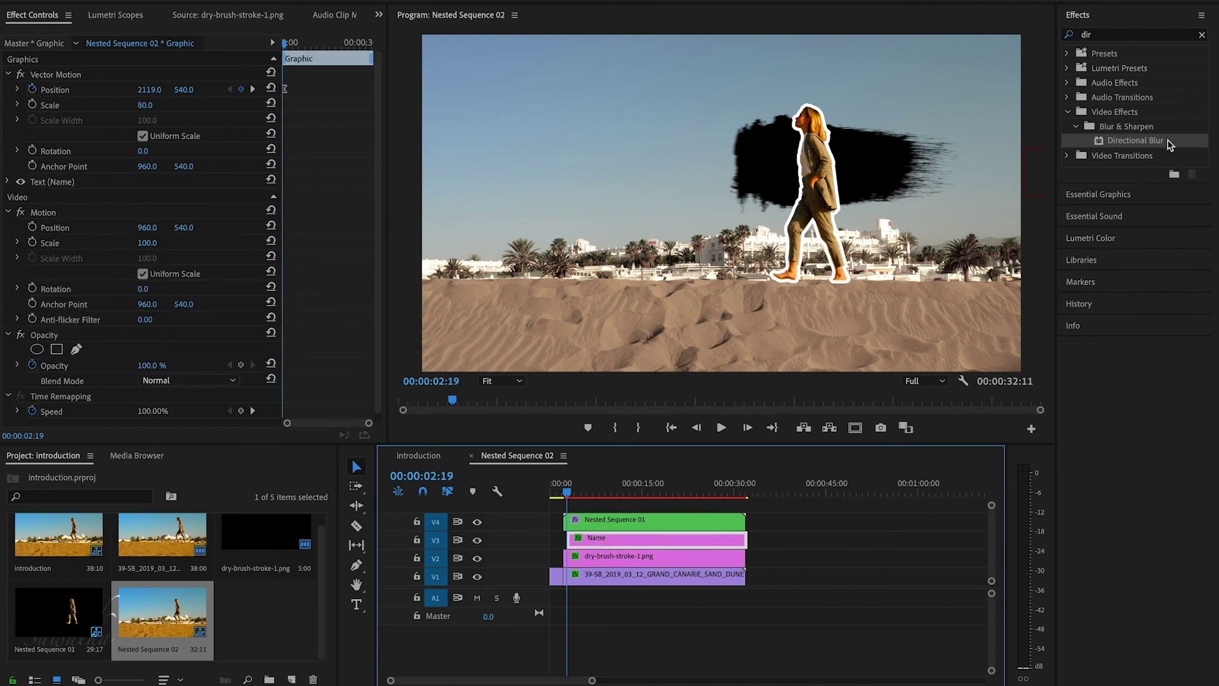
{"action": "left_click_drag", "start_coordinate": [1136, 141], "coordinate": [140, 184]}
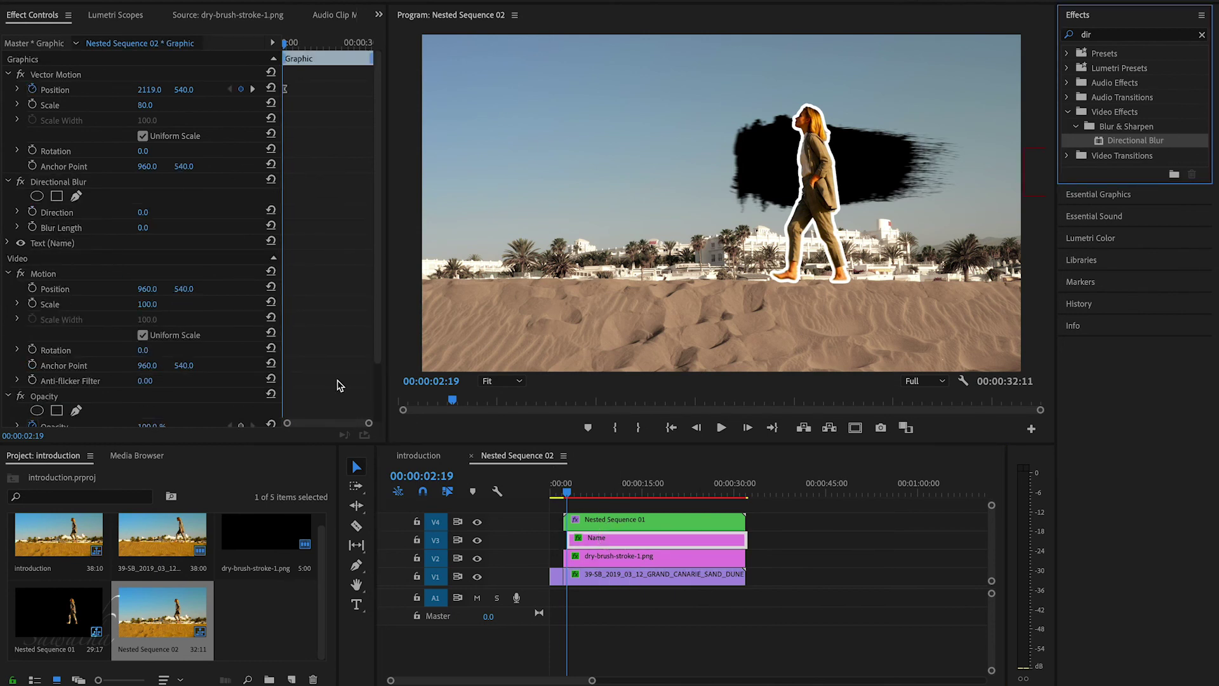
Keyframe the title's Blur Length from 22 down to 0, easing into the final keyframe
{"action": "left_click", "coordinate": [33, 228]}
{"action": "left_click", "coordinate": [155, 226]}
{"action": "type", "text": "22"}
{"action": "key", "text": "Return"}
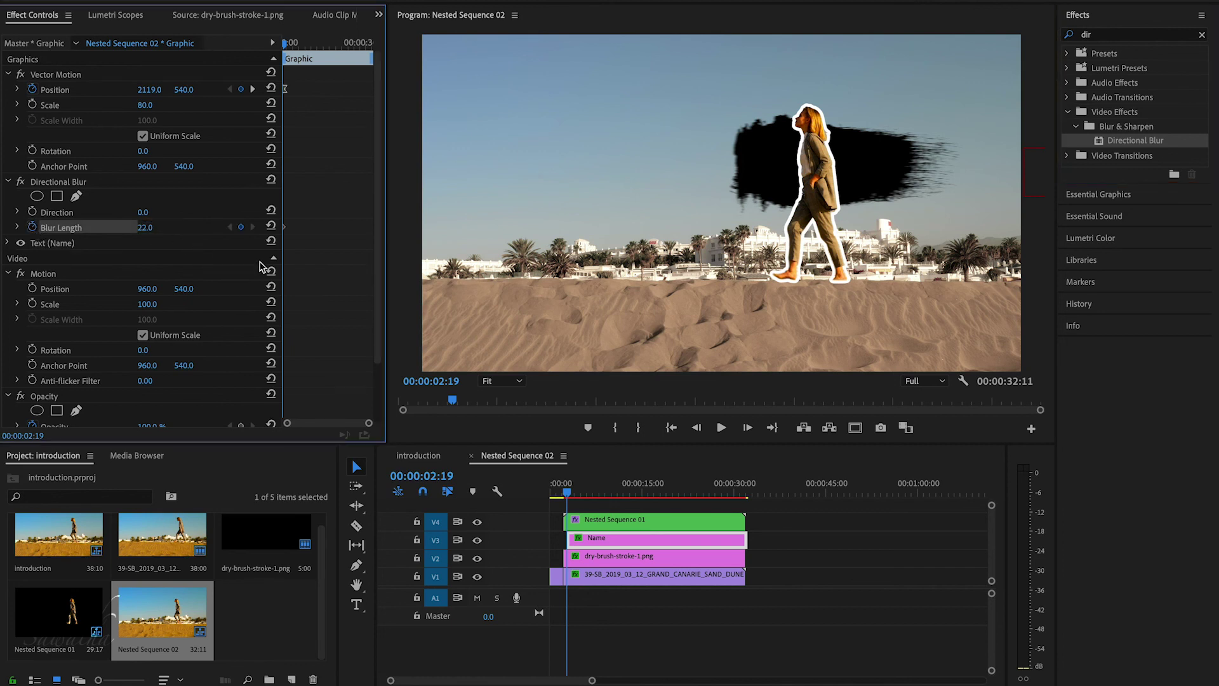
{"action": "left_click", "coordinate": [329, 269]}
{"action": "key", "text": "Right"}
{"action": "key", "text": "Right"}
{"action": "key", "text": "Right"}
{"action": "key", "text": "Right"}
{"action": "key", "text": "Right"}
{"action": "key", "text": "Right"}
{"action": "key", "text": "Right"}
{"action": "key", "text": "Right"}
{"action": "key", "text": "Right"}
{"action": "key", "text": "Right"}
{"action": "key", "text": "Right"}
{"action": "key", "text": "Right"}
{"action": "key", "text": "Right"}
{"action": "key", "text": "Right"}
{"action": "key", "text": "Right"}
{"action": "key", "text": "Left"}
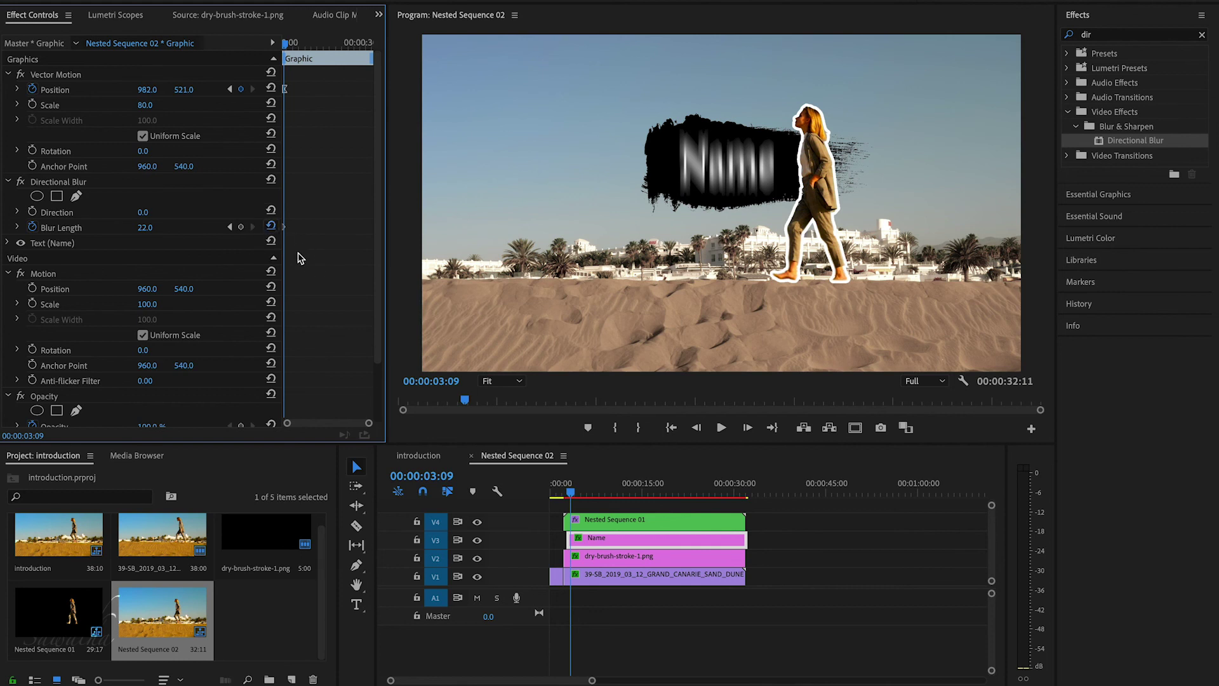
{"action": "left_click", "coordinate": [272, 228]}
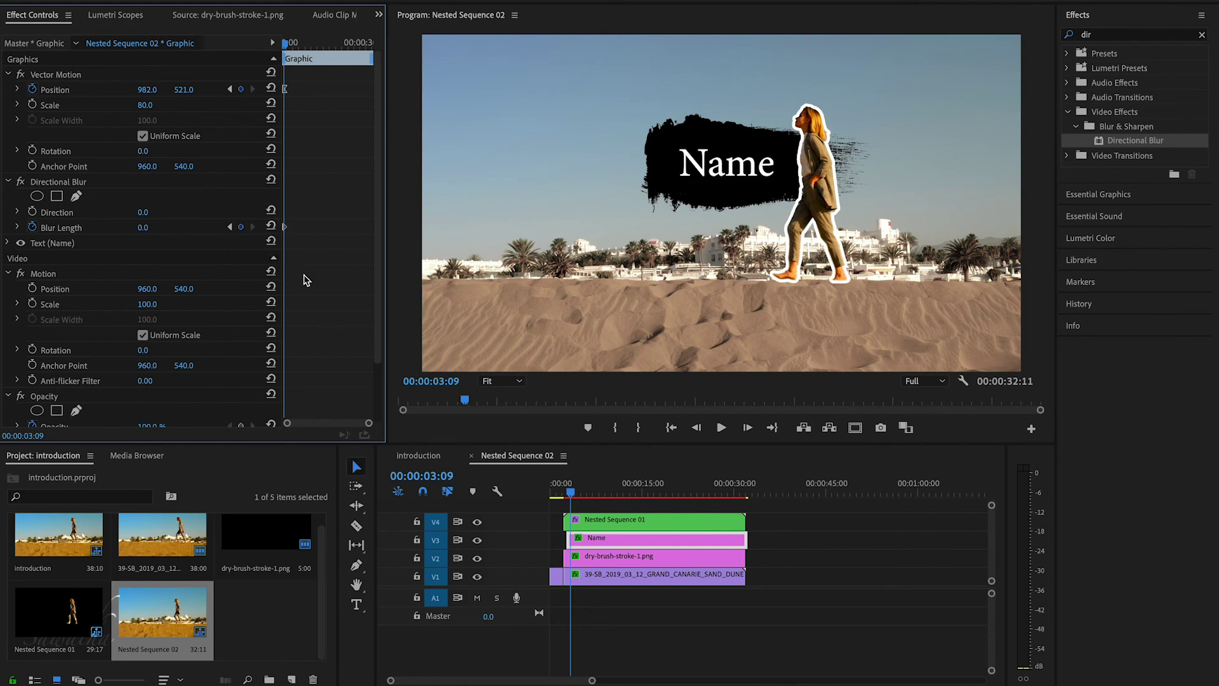
{"action": "scroll", "coordinate": [305, 281], "scroll_direction": "up", "scroll_amount": 3}
{"action": "right_click", "coordinate": [313, 231]}
{"action": "left_click", "coordinate": [348, 430]}
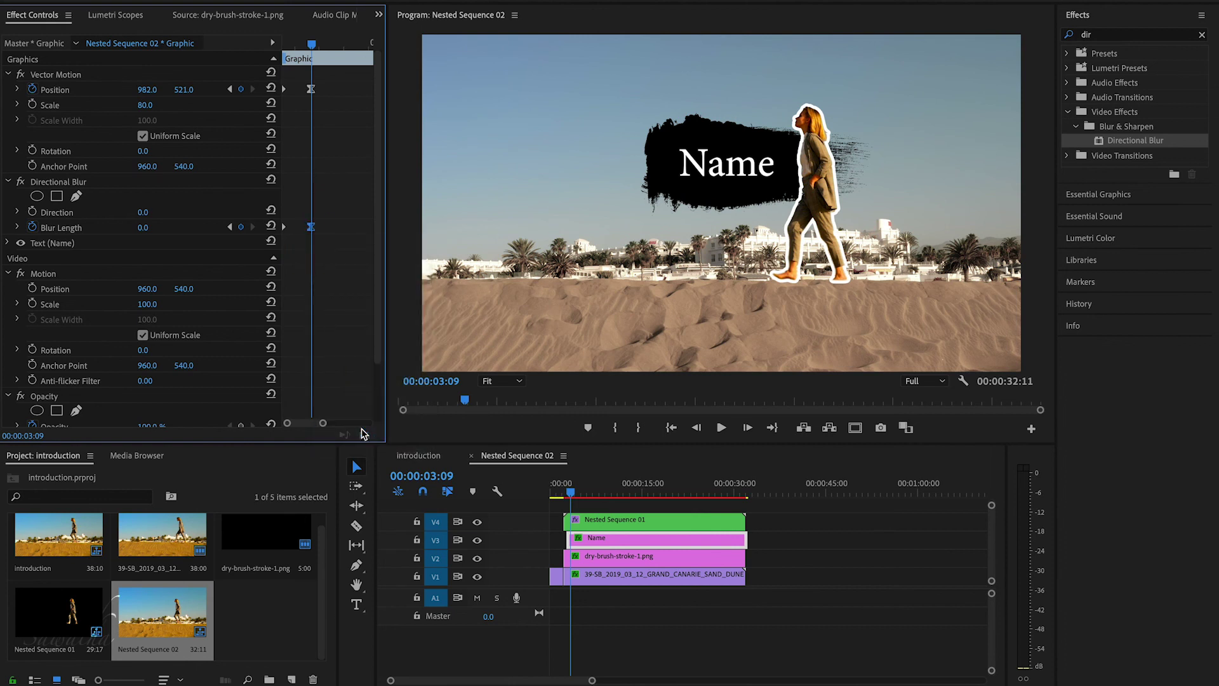
Set the title's blur Direction to 90° and preview the animation from the start
{"action": "left_click_drag", "start_coordinate": [296, 45], "coordinate": [293, 45]}
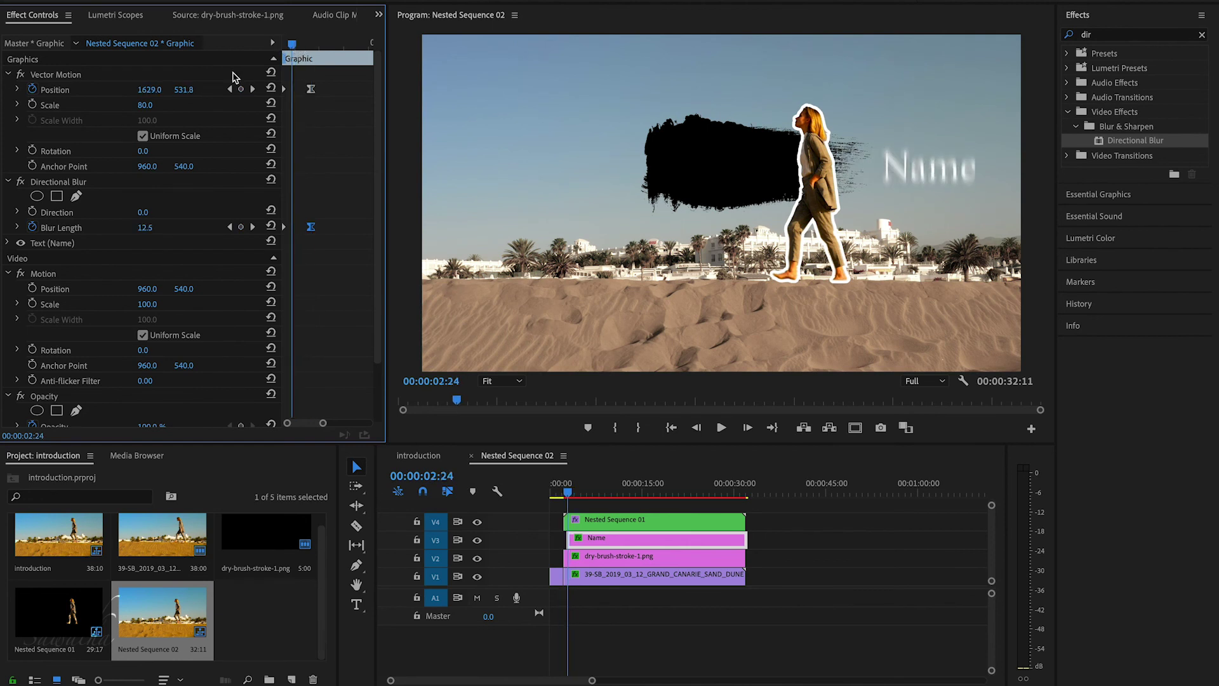
{"action": "left_click", "coordinate": [162, 210]}
{"action": "type", "text": "90"}
{"action": "key", "text": "Return"}
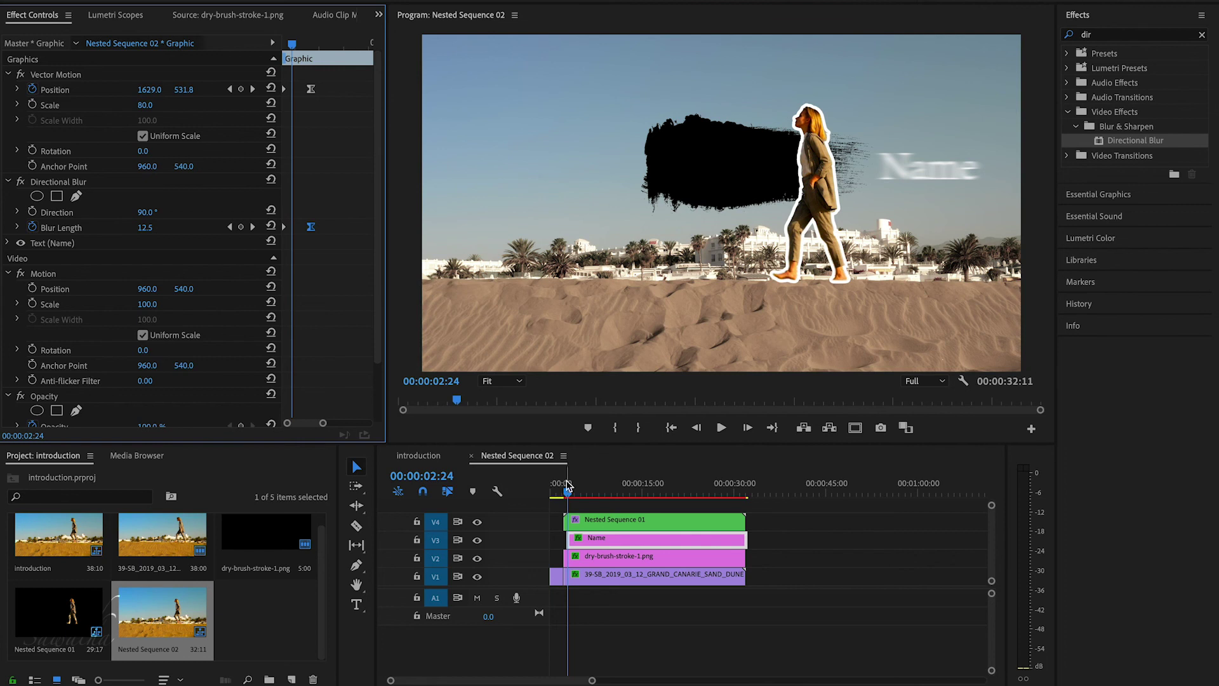
{"action": "left_click", "coordinate": [559, 485]}
{"action": "key", "text": "space"}
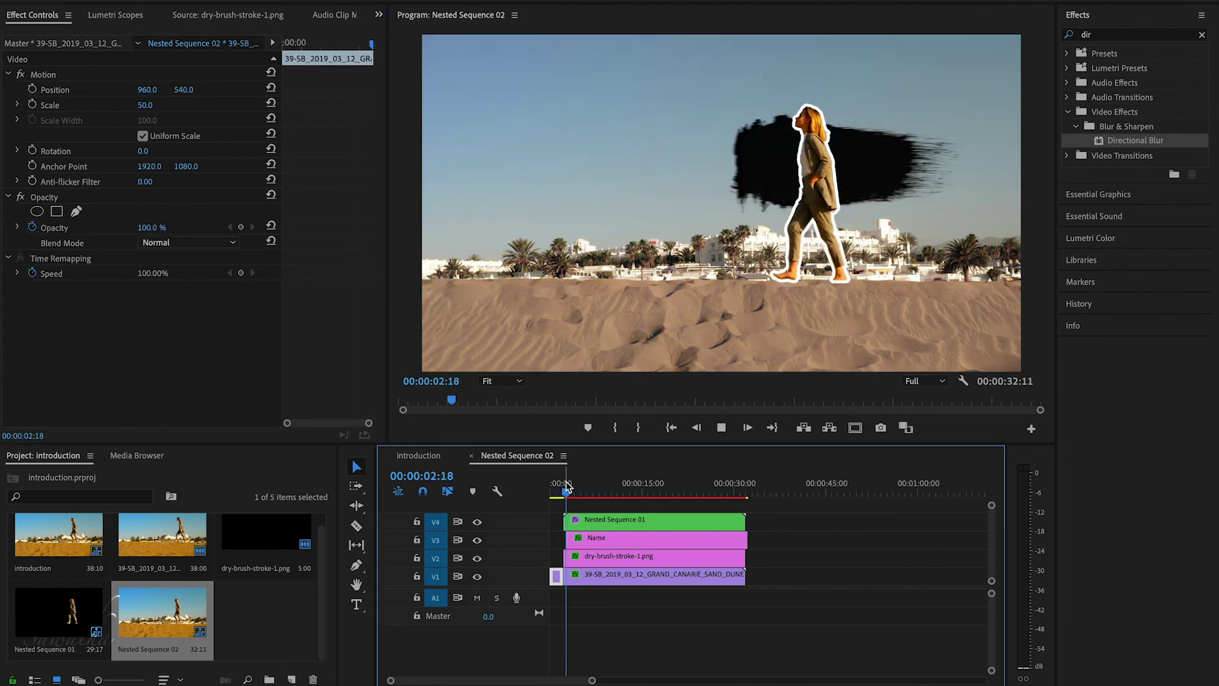
{"action": "key", "text": "space"}
{"action": "left_click", "coordinate": [424, 455]}
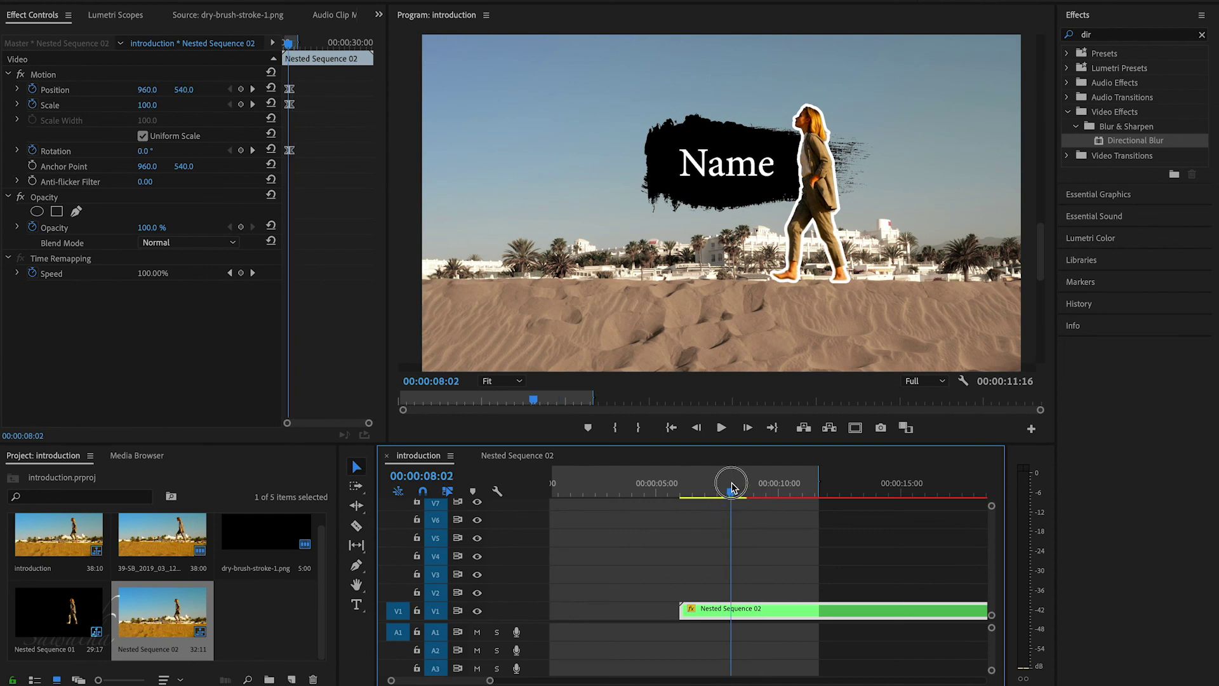
{"action": "left_click", "coordinate": [705, 489]}
{"action": "key", "text": "space"}
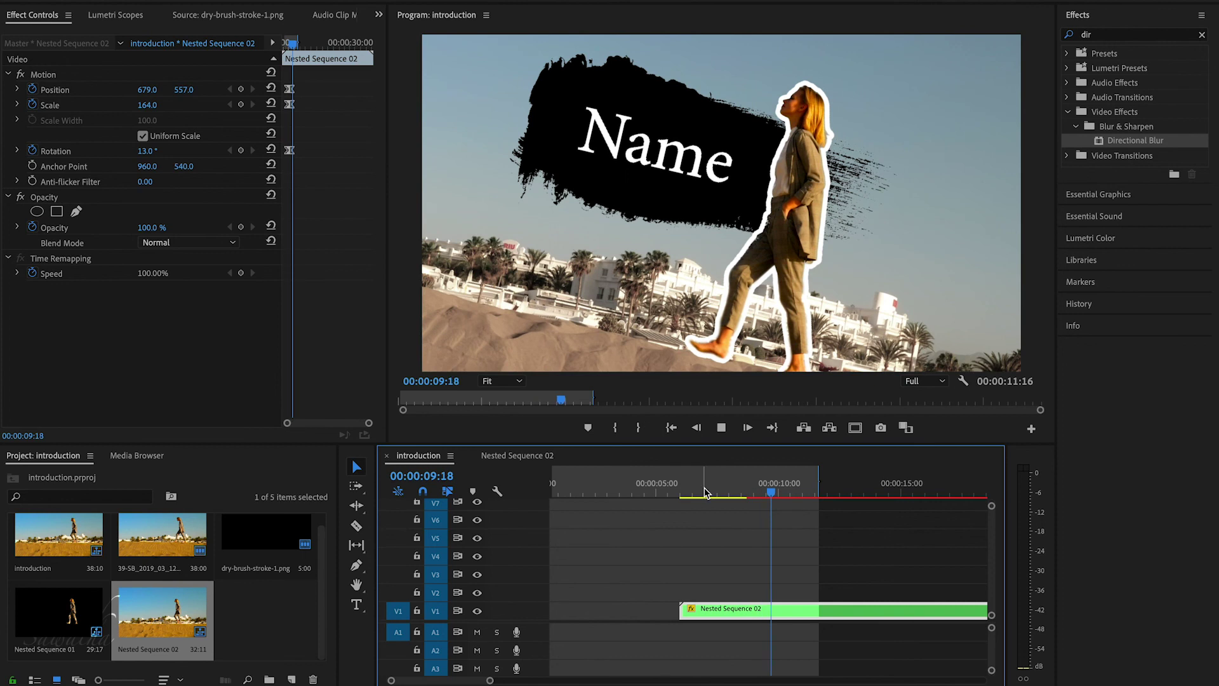
{"action": "left_click", "coordinate": [692, 492]}
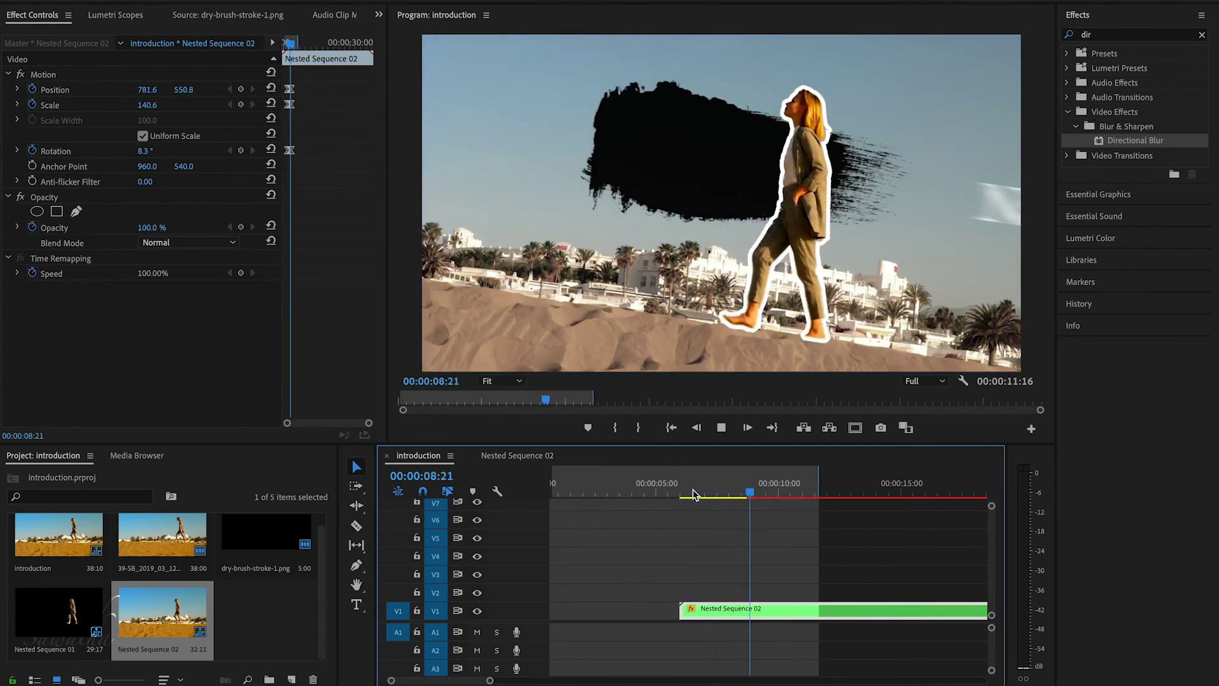
{"action": "key", "text": "space"}
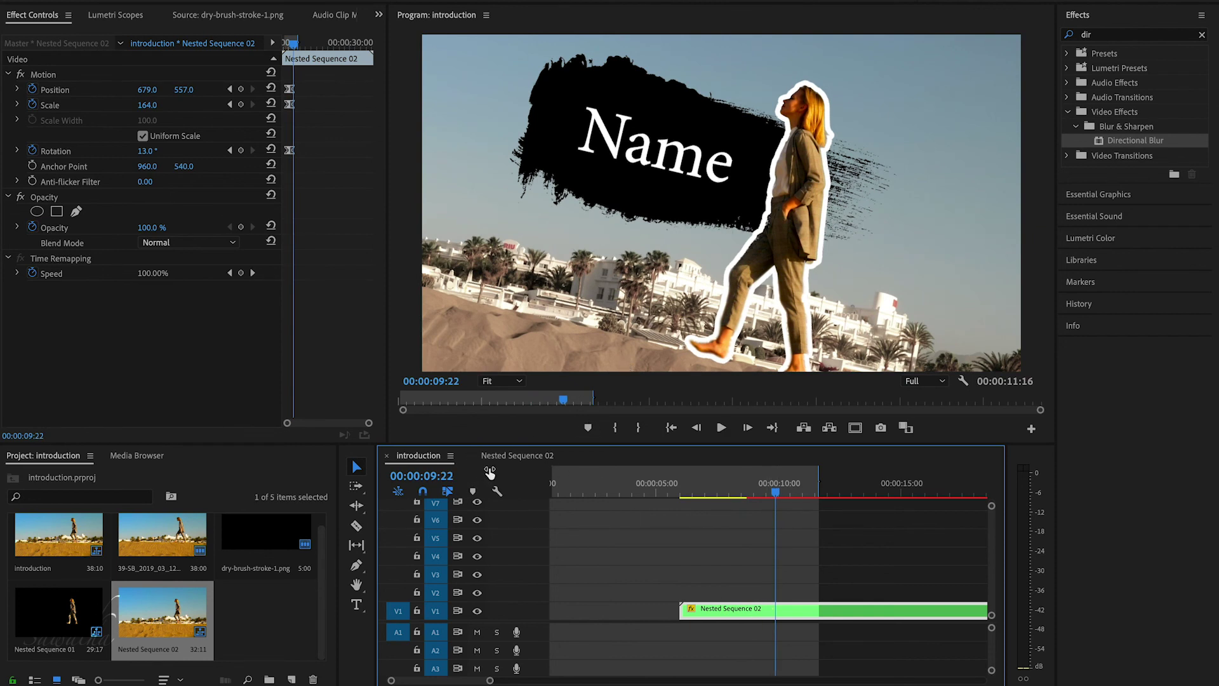
{"action": "left_click", "coordinate": [551, 459]}
Place a copy of the earlier V1 footage on V4, ending at 2:09 where the outline begins
{"action": "left_click", "coordinate": [608, 513]}
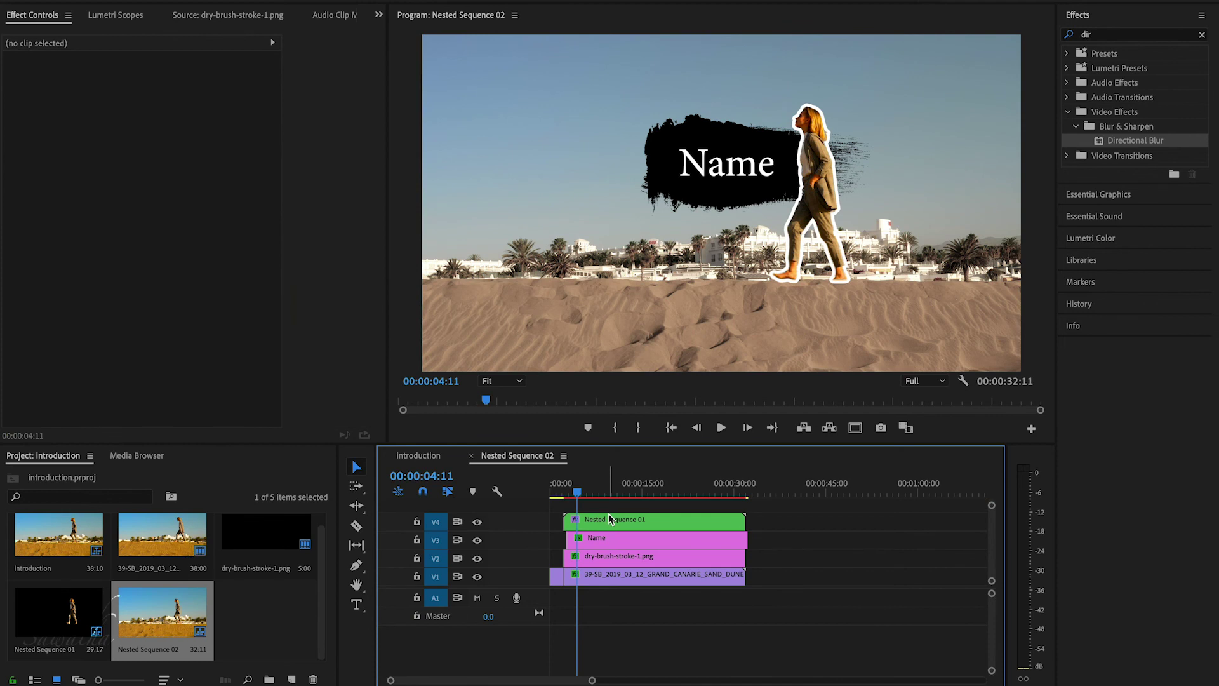
{"action": "key", "text": "="}
{"action": "left_click", "coordinate": [749, 490]}
{"action": "left_click_drag", "start_coordinate": [791, 492], "coordinate": [777, 492]}
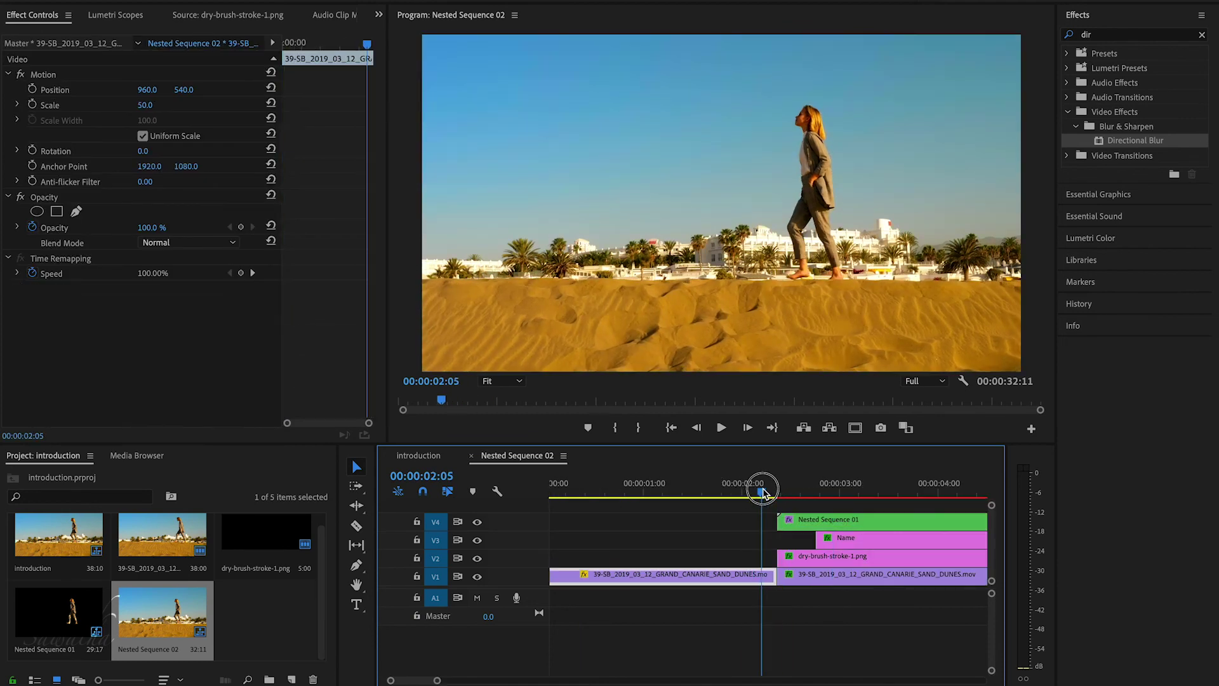
{"action": "left_click_drag", "start_coordinate": [741, 578], "coordinate": [742, 522]}
Add a 2-frame Cross Dissolve at the outline's start and play it back
{"action": "key", "text": "equal"}
{"action": "key", "text": "equal"}
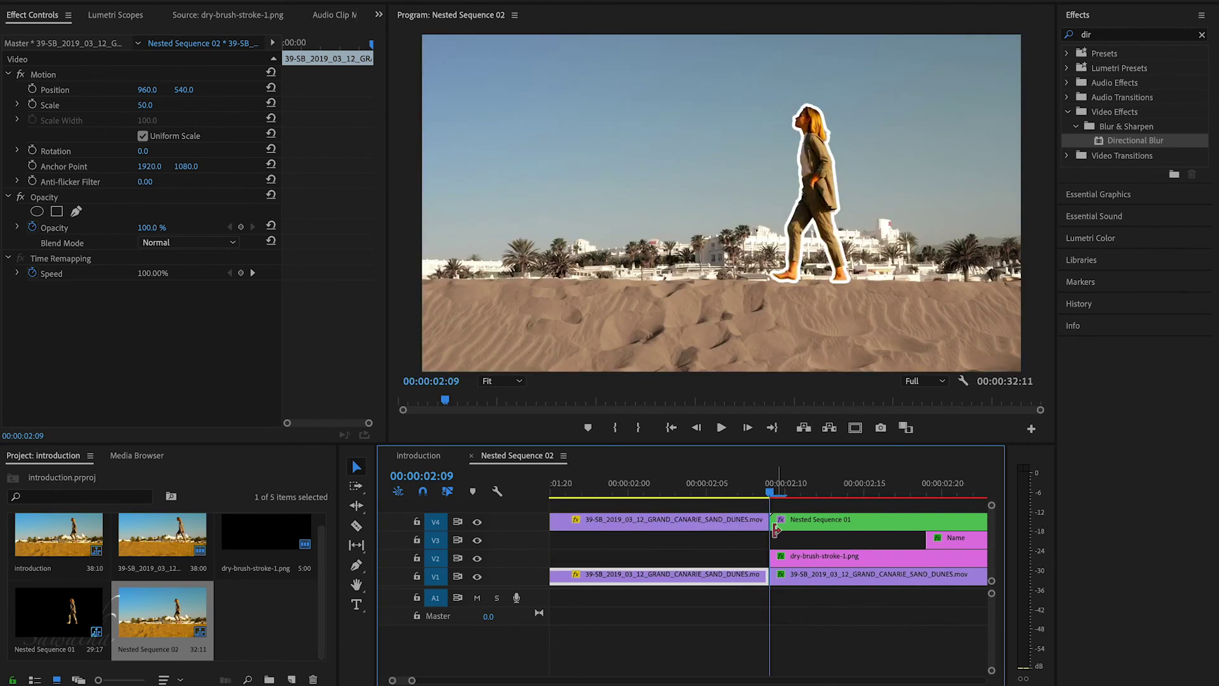
{"action": "left_click", "coordinate": [772, 522]}
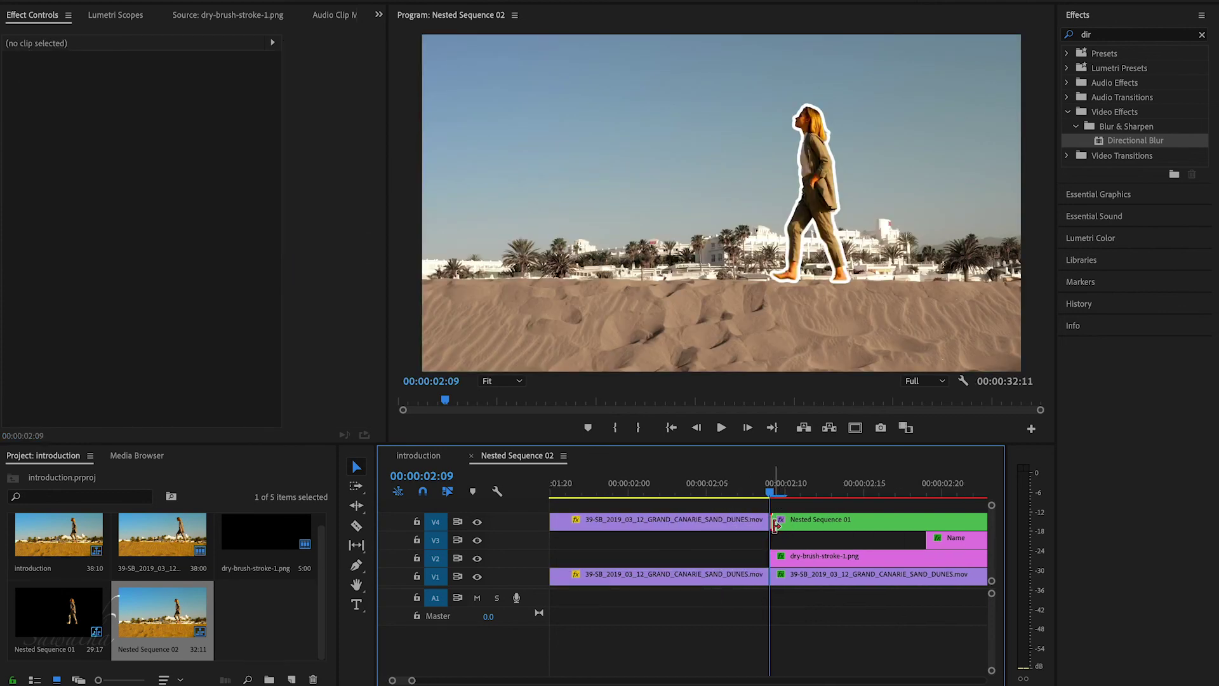
{"action": "key", "text": "ctrl+d"}
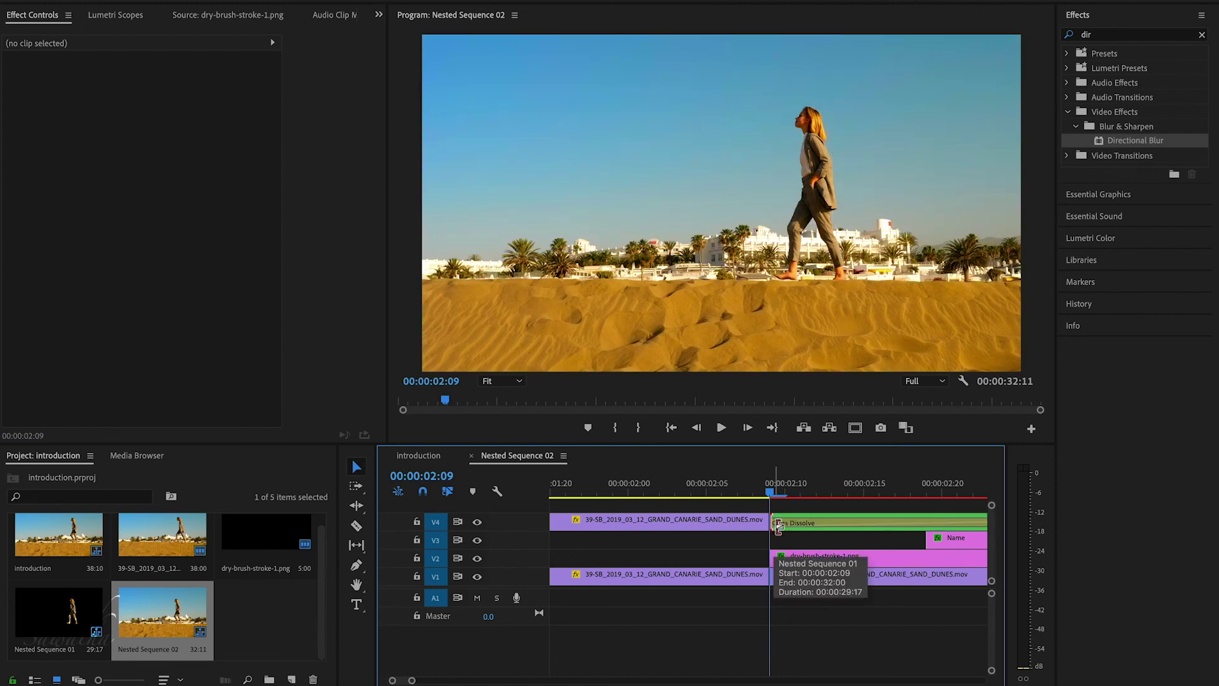
{"action": "key", "text": "minus"}
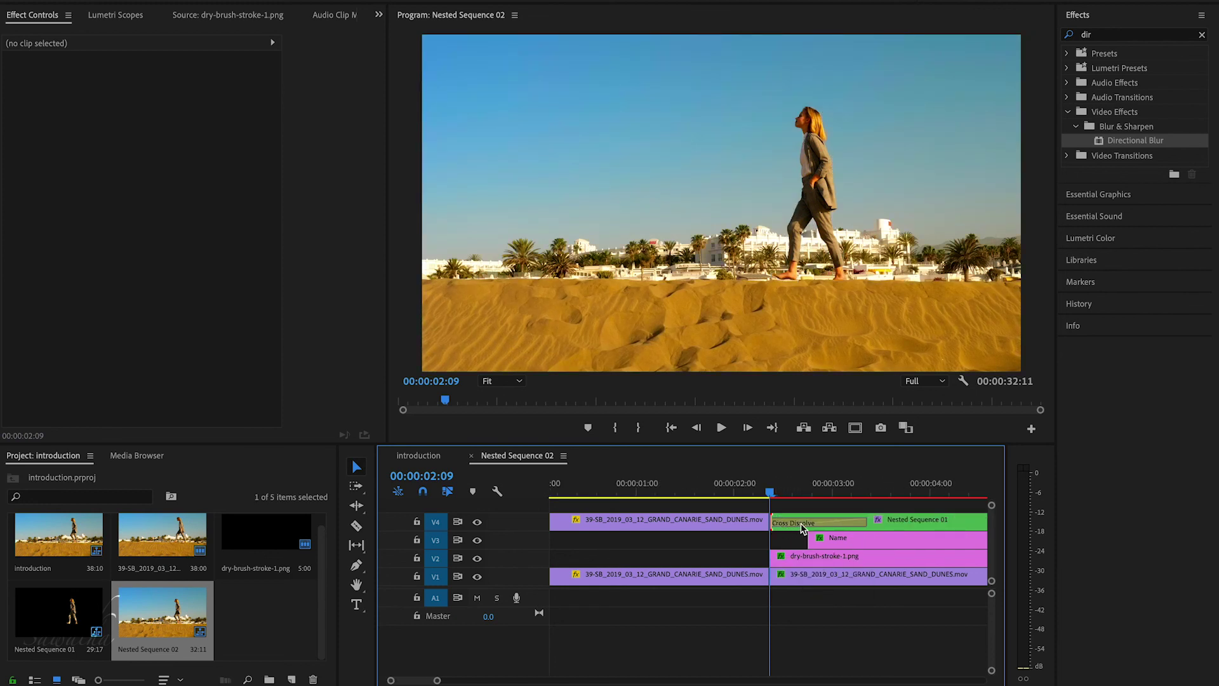
{"action": "double_click", "coordinate": [801, 522]}
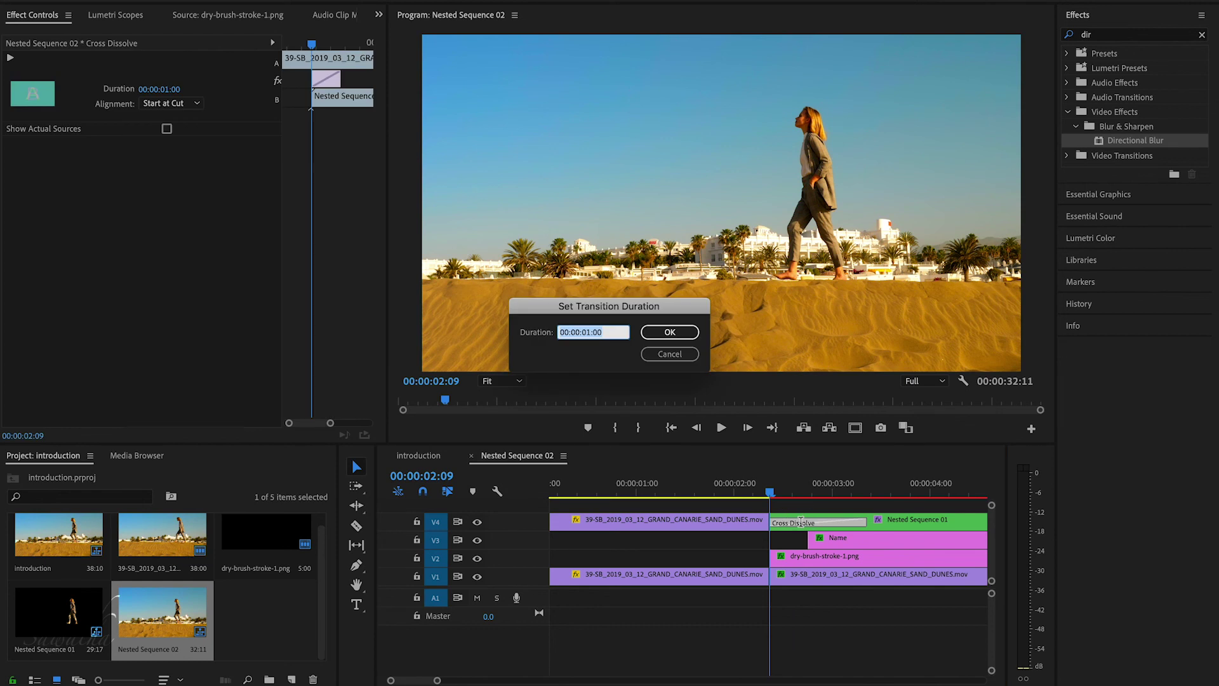
{"action": "type", "text": "2"}
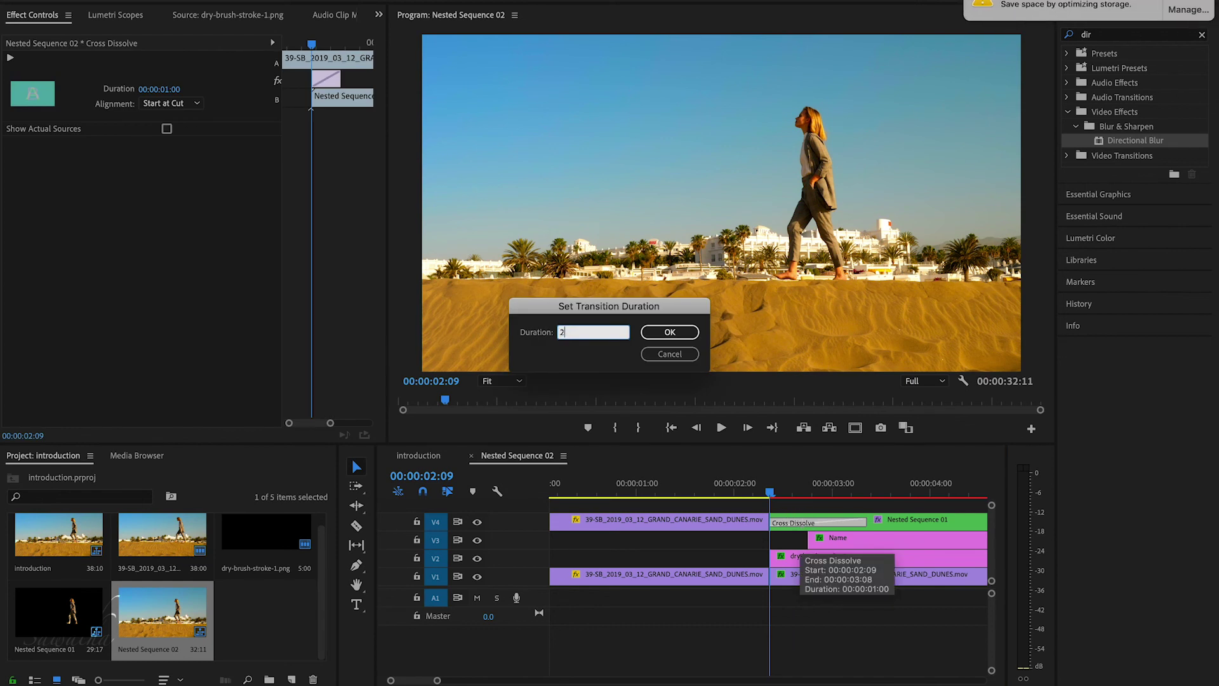
{"action": "key", "text": "Return"}
{"action": "key", "text": "space"}
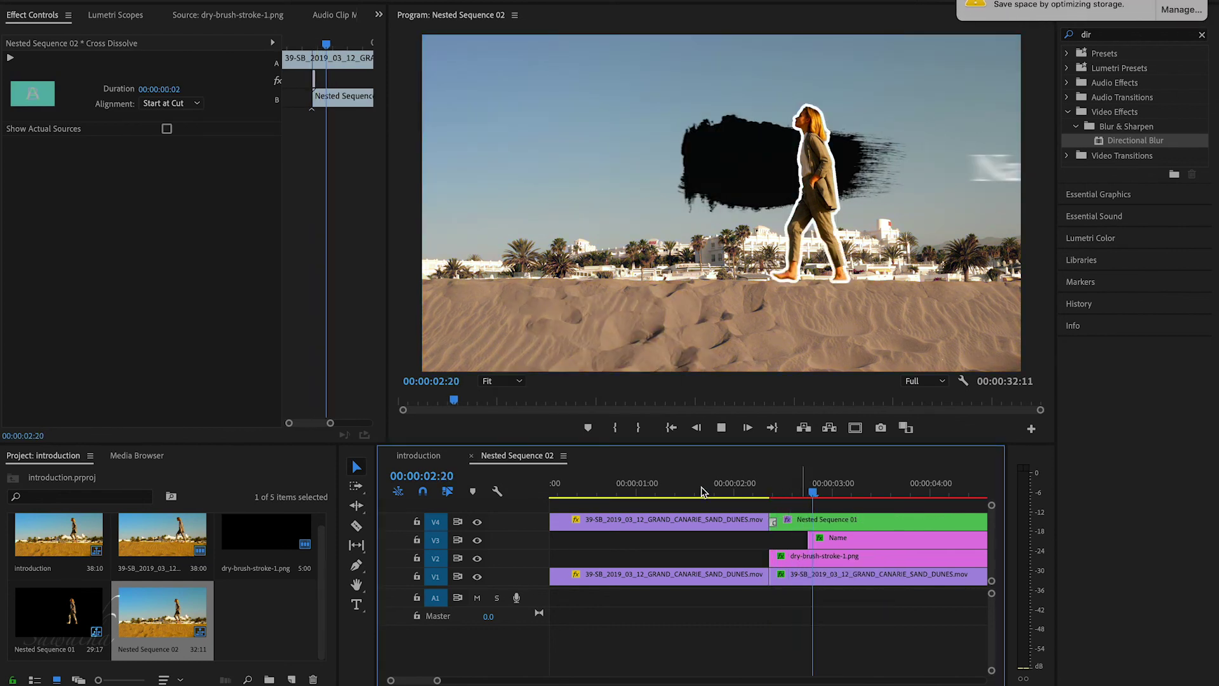
{"action": "left_click", "coordinate": [787, 520]}
Switch to the introduction sequence and play the finished intro with the tilted zoom
{"action": "key", "text": "ctrl+shift+comma"}
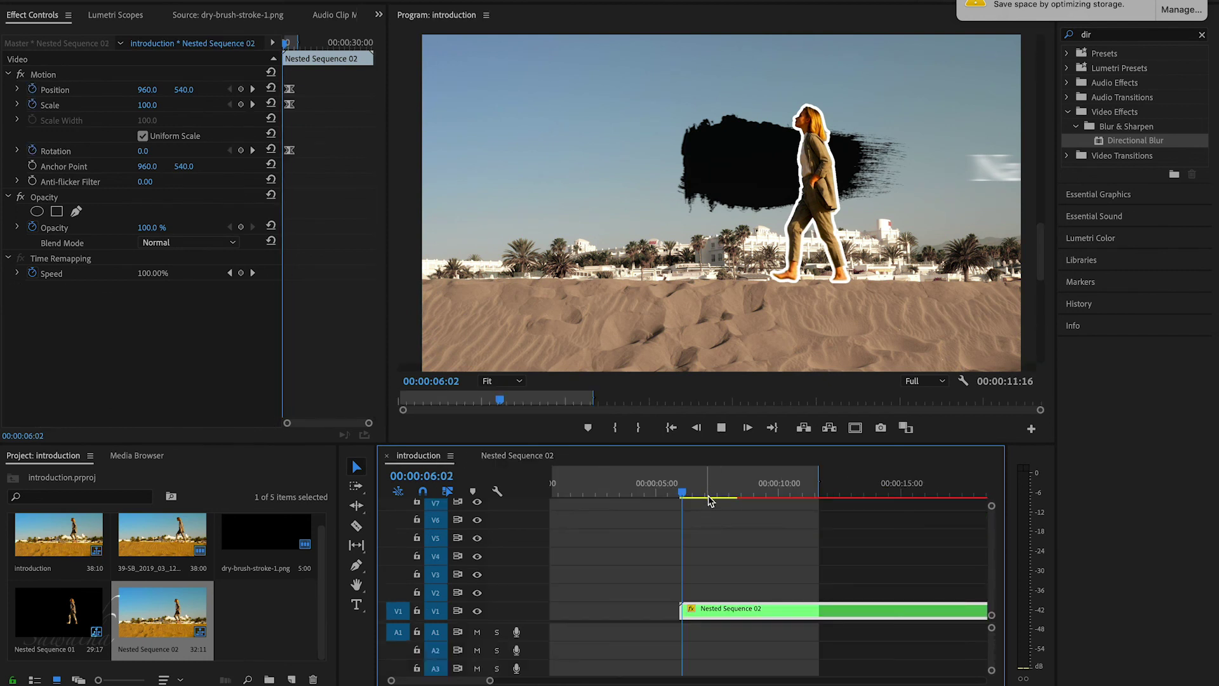
{"action": "key", "text": "space"}
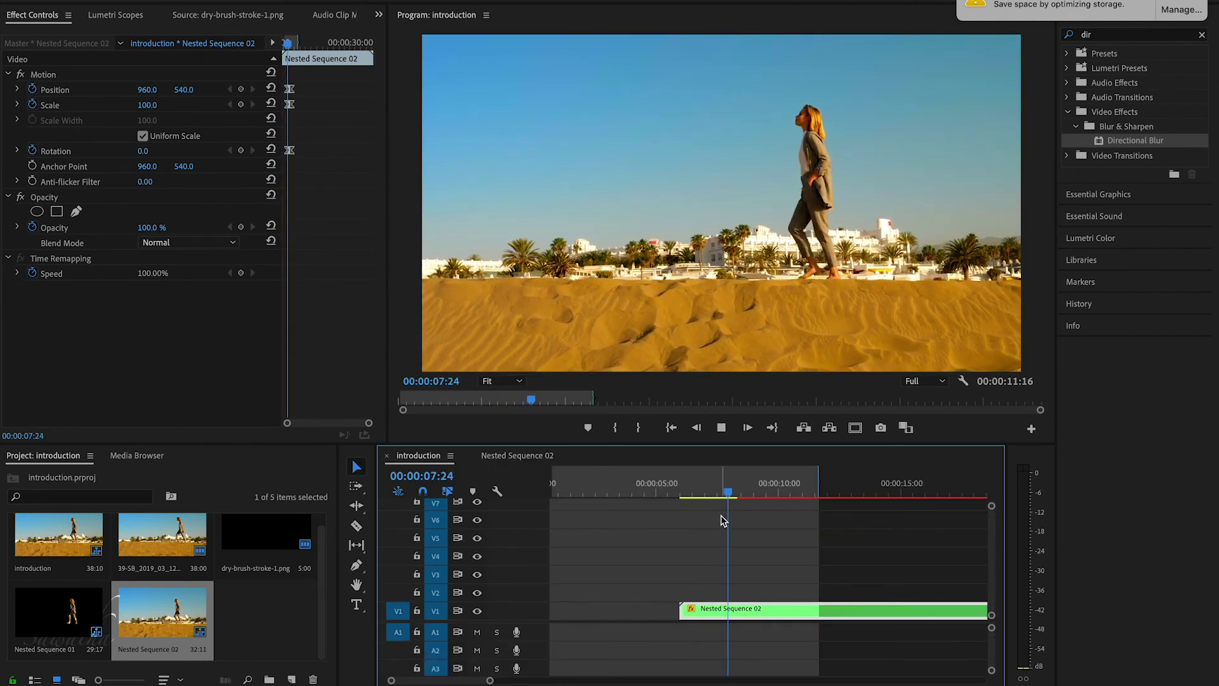